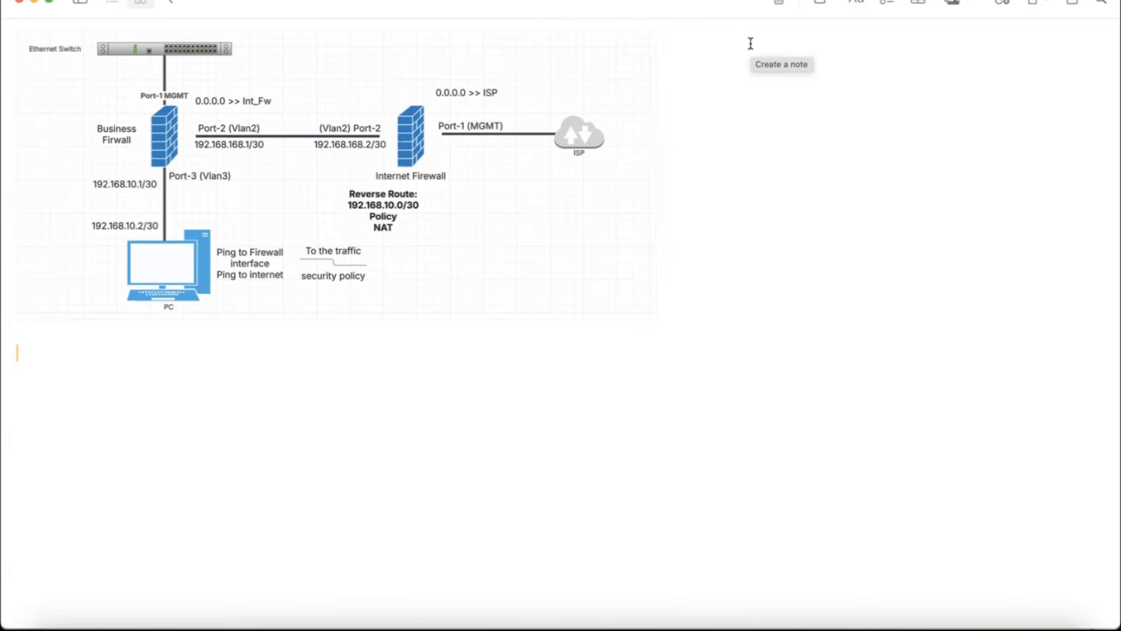
Step: Sketch circles on both sides of the PC, linked to the business firewall, and arrows tracing traffic toward the internet firewall and ISP
scroll(751, 44, "down", 1)
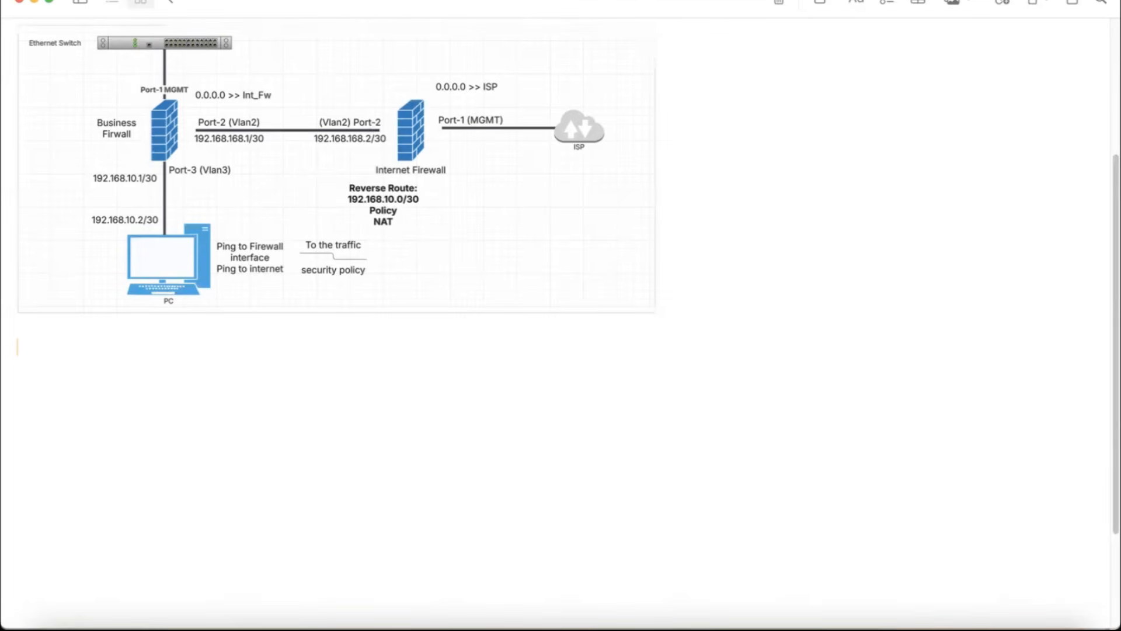
mouse_move(173, 191)
left_mouse_down()
mouse_move(269, 168)
mouse_move(334, 187)
left_mouse_up()
mouse_move(96, 229)
left_mouse_down()
mouse_move(153, 174)
mouse_move(220, 224)
left_mouse_up()
mouse_move(102, 223)
left_mouse_down()
mouse_move(95, 280)
mouse_move(107, 229)
left_mouse_up()
mouse_move(248, 234)
left_mouse_down()
mouse_move(256, 285)
mouse_move(251, 236)
left_mouse_up()
mouse_move(188, 141)
left_mouse_down()
mouse_move(381, 146)
mouse_move(500, 115)
mouse_move(500, 133)
left_mouse_up()
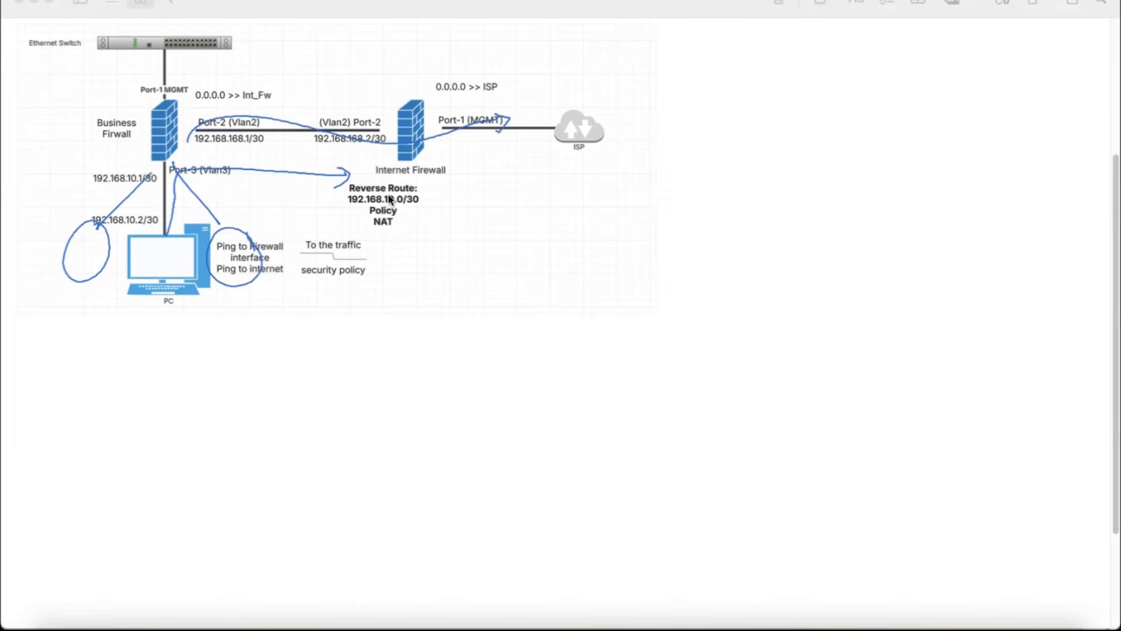
Step: Handwrite short labels around the firewalls, draw a curved path from beside the PC to the ISP, and re-circle the area at the PC's other side
left_click_drag(244, 199, 339, 182)
left_click_drag(478, 201, 486, 186)
mouse_move(424, 216)
left_mouse_down()
mouse_move(419, 232)
mouse_move(438, 220)
left_mouse_up()
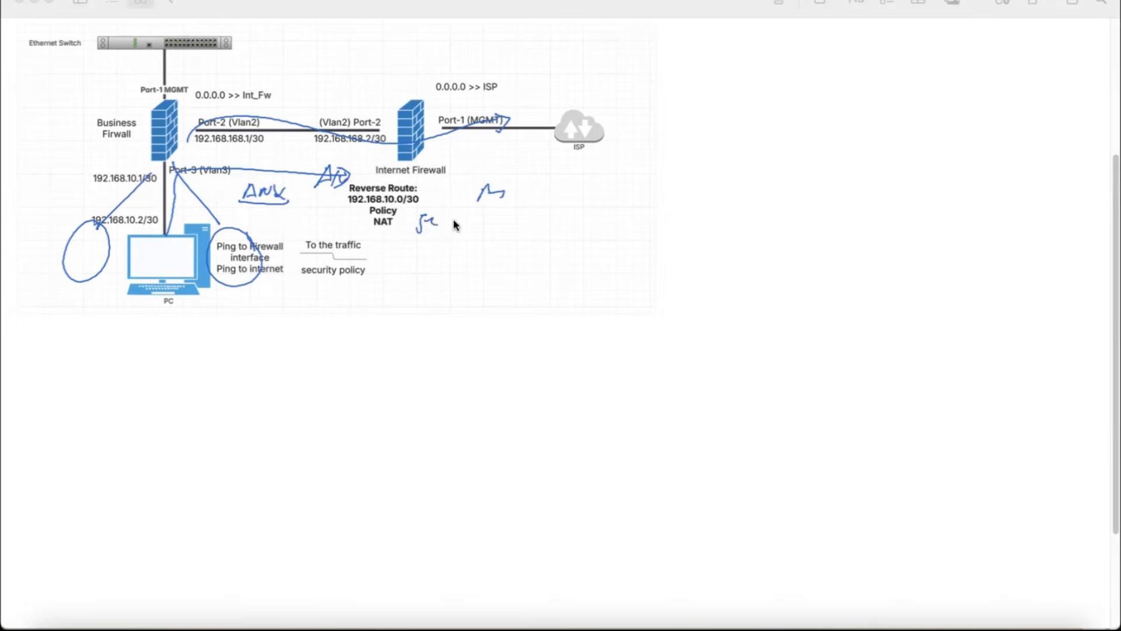
mouse_move(237, 262)
left_mouse_down()
mouse_move(257, 181)
mouse_move(531, 146)
mouse_move(526, 178)
left_mouse_up()
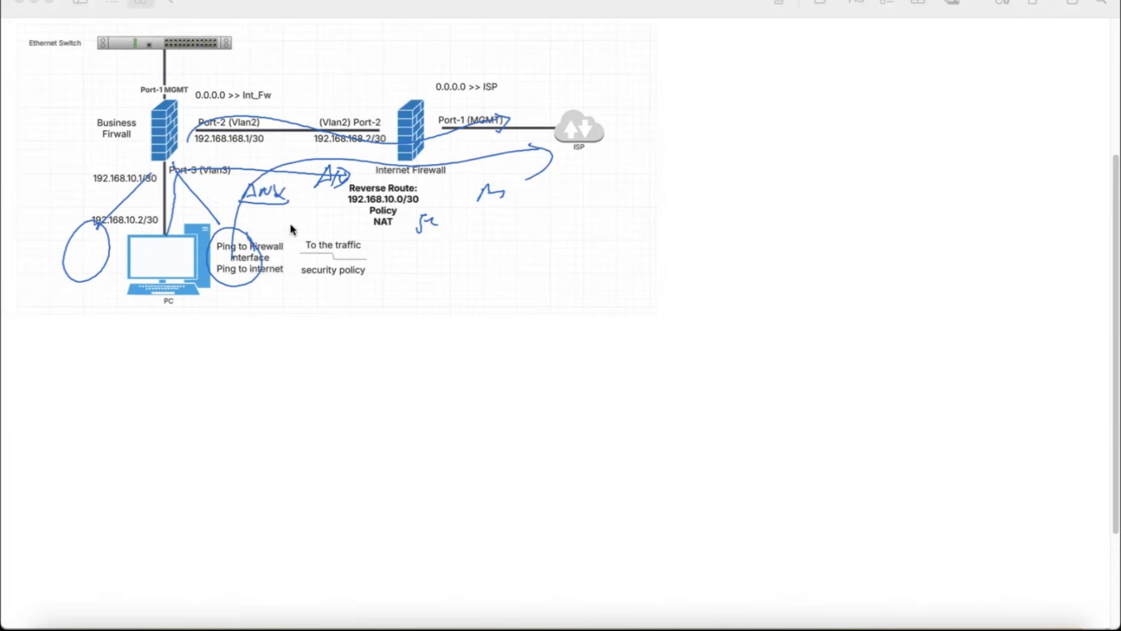
mouse_move(101, 225)
left_mouse_down()
mouse_move(114, 240)
mouse_move(104, 225)
left_mouse_up()
Step: Handwrite the numbered notes "1- Specific User" and "2- Specific Service" in the blank area beside the diagram
left_click_drag(710, 84, 721, 83)
mouse_move(739, 72)
left_mouse_down()
mouse_move(730, 89)
mouse_move(760, 85)
left_mouse_up()
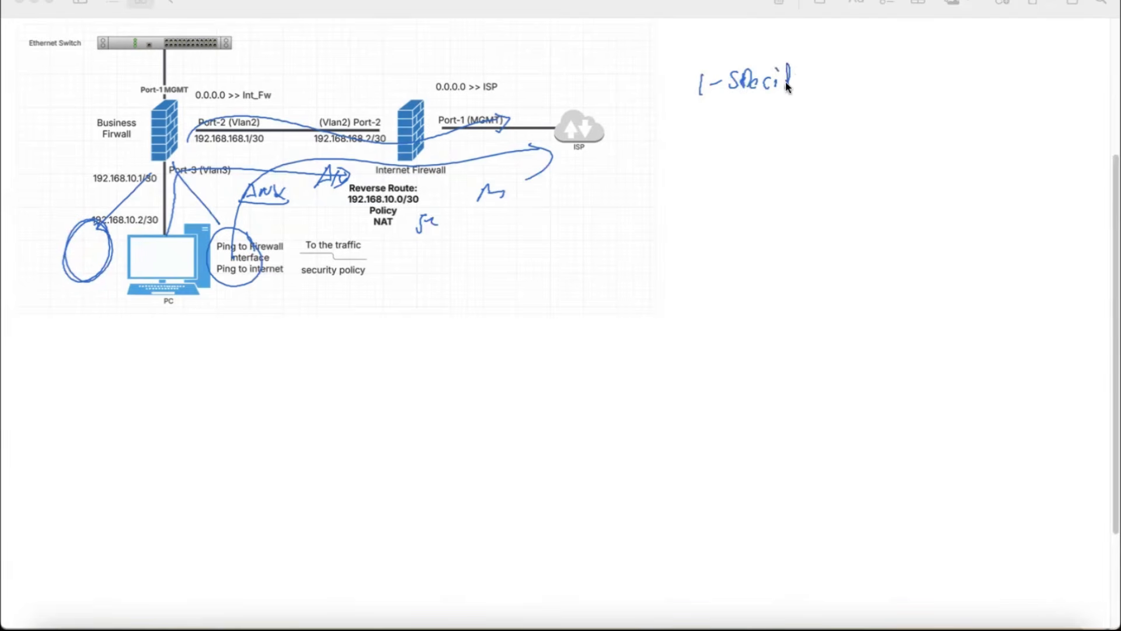
left_click_drag(837, 83, 846, 87)
left_click_drag(850, 88, 861, 66)
left_click_drag(720, 132, 725, 132)
mouse_move(726, 125)
left_mouse_down()
mouse_move(728, 136)
mouse_move(891, 121)
left_mouse_up()
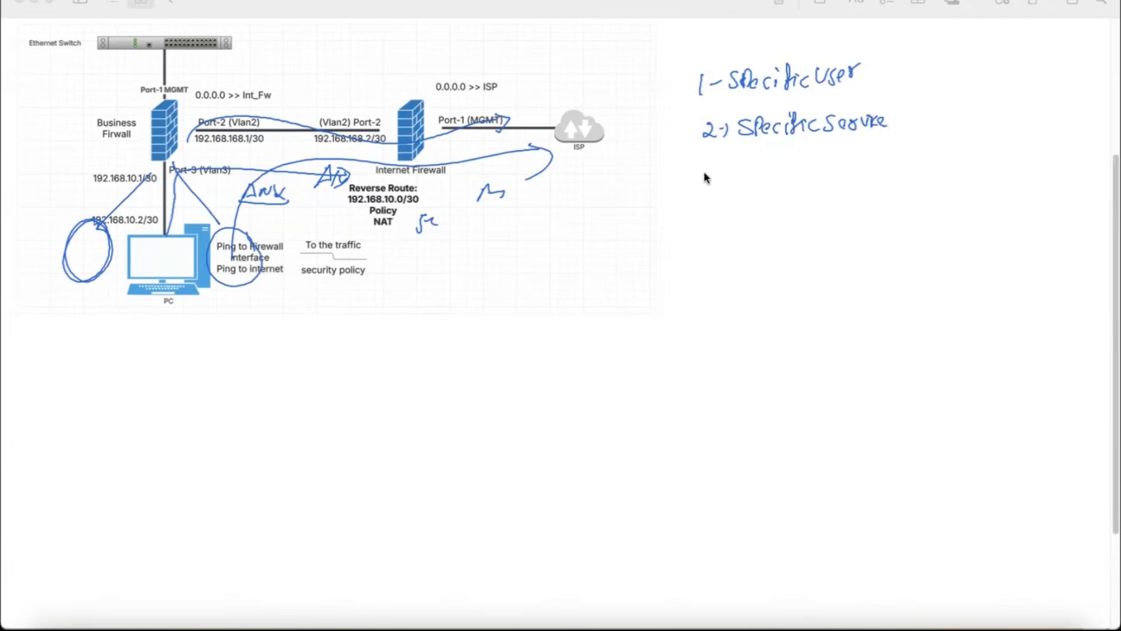
Step: Draw a dividing line and an underlined "Routing" heading with an arrow below the notes, and circle both firewalls in the diagram
left_click_drag(665, 168, 777, 160)
left_click_drag(950, 157, 955, 156)
mouse_move(676, 205)
left_mouse_down()
mouse_move(734, 196)
mouse_move(738, 214)
mouse_move(772, 203)
left_mouse_up()
left_click_drag(187, 89, 198, 94)
left_click_drag(451, 89, 464, 105)
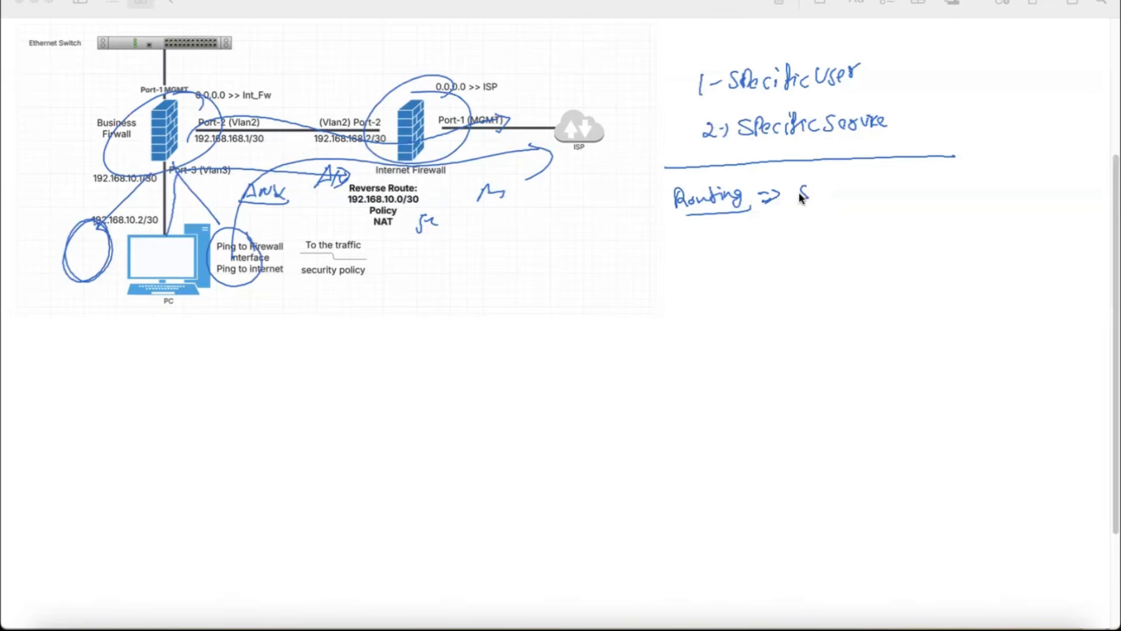
Step: List Connected, Static, RIP, OSPF and BGP beside the Routing heading with tick marks, and circle the "0.0.0.0 >> ISP" route
mouse_move(808, 169)
left_mouse_down()
mouse_move(802, 179)
mouse_move(903, 158)
left_mouse_up()
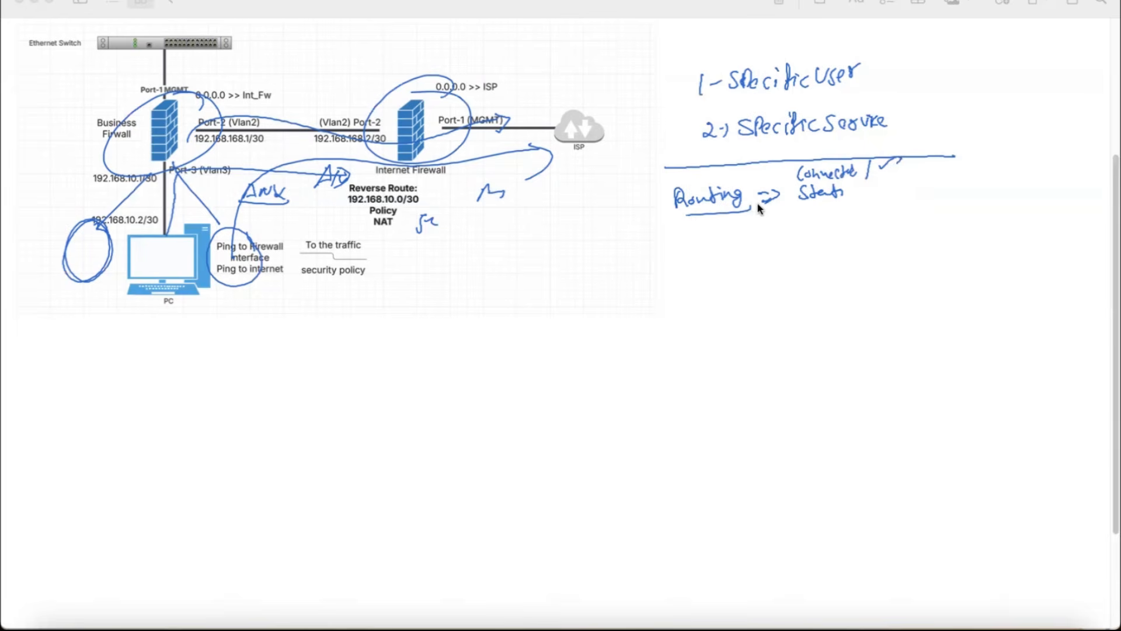
left_click_drag(854, 197, 872, 187)
left_click_drag(482, 75, 465, 65)
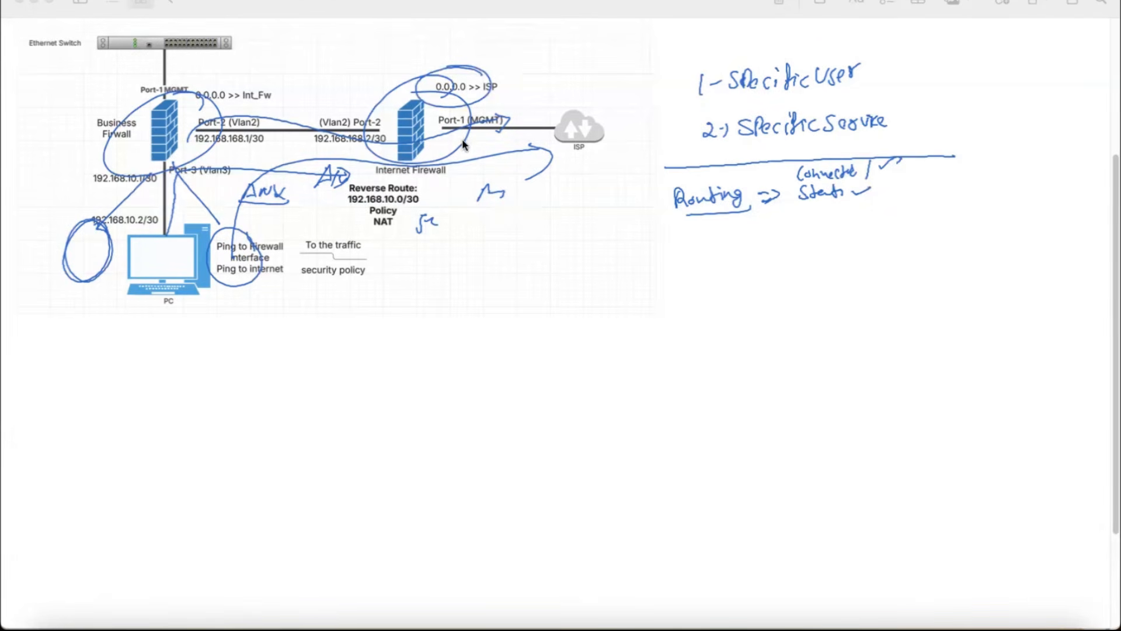
mouse_move(815, 214)
left_mouse_down()
mouse_move(816, 227)
mouse_move(889, 203)
left_mouse_up()
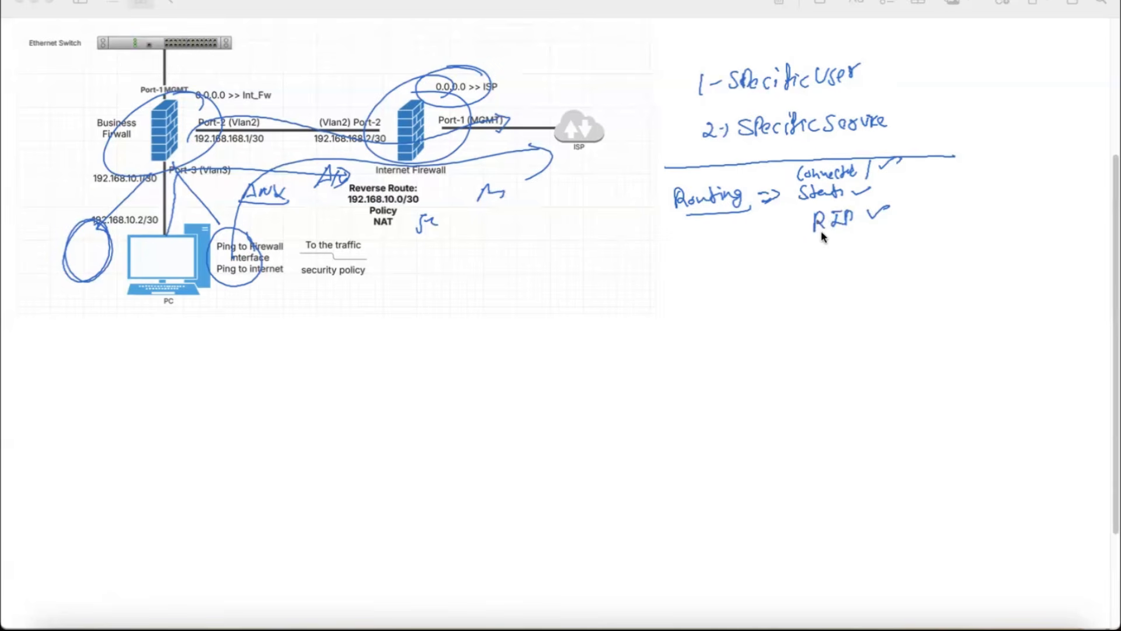
left_click_drag(810, 266, 886, 254)
mouse_move(815, 276)
left_mouse_down()
mouse_move(818, 292)
mouse_move(852, 281)
left_mouse_up()
Step: Draw a box around the routing list and ovals with tick marks around the two numbered notes
mouse_move(782, 162)
left_mouse_down()
mouse_move(938, 233)
mouse_move(781, 332)
mouse_move(665, 170)
left_mouse_up()
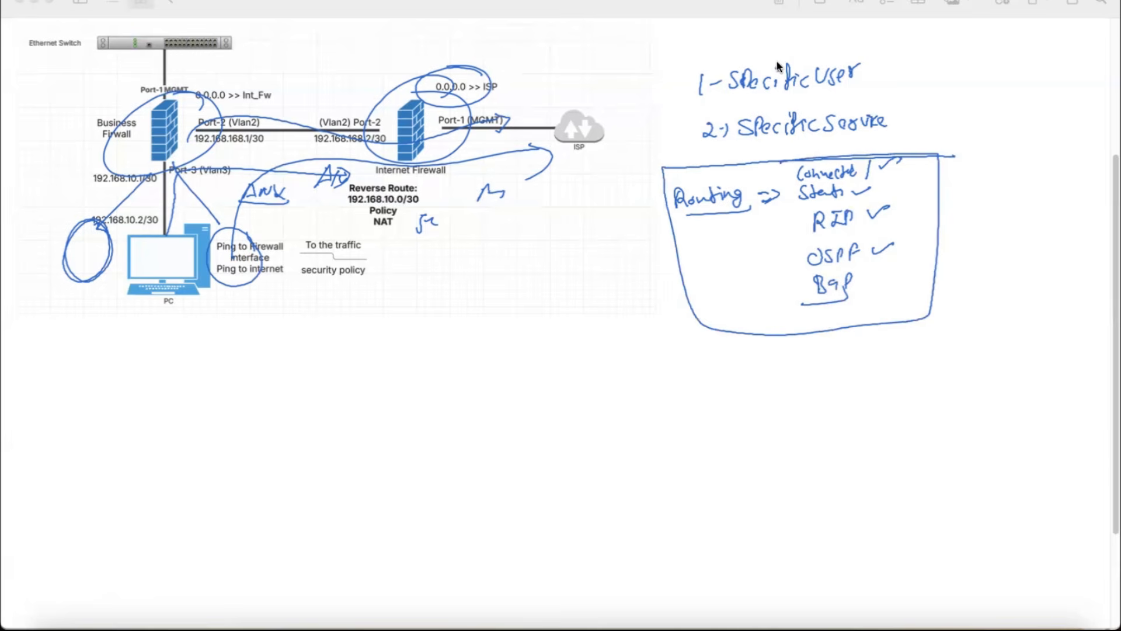
mouse_move(794, 42)
left_mouse_down()
mouse_move(727, 117)
mouse_move(736, 52)
left_mouse_up()
mouse_move(932, 116)
left_mouse_down()
mouse_move(914, 136)
mouse_move(931, 124)
left_mouse_up()
left_click_drag(907, 85, 951, 77)
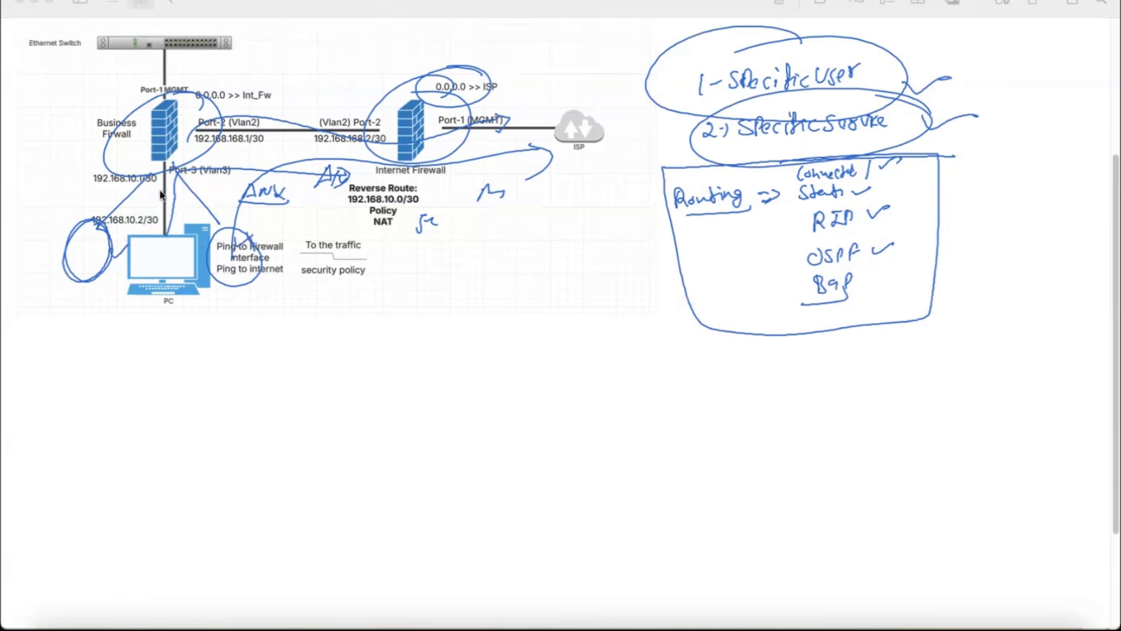
Step: Mark up the area beside the PC, trace its traffic path across the firewalls, and circle the internet firewall and the PC
mouse_move(114, 243)
left_mouse_down()
mouse_move(102, 219)
mouse_move(110, 264)
left_mouse_up()
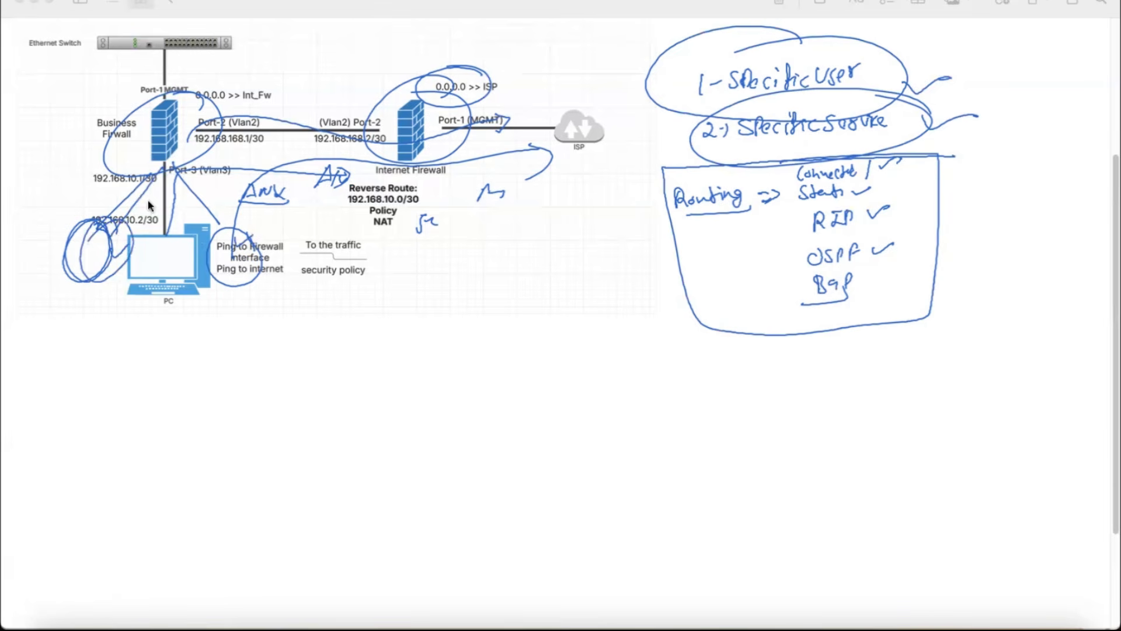
mouse_move(180, 209)
left_mouse_down()
mouse_move(120, 225)
mouse_move(210, 219)
mouse_move(173, 206)
mouse_move(230, 96)
mouse_move(467, 83)
mouse_move(496, 117)
left_mouse_up()
mouse_move(409, 99)
left_mouse_down()
mouse_move(368, 64)
mouse_move(403, 219)
mouse_move(410, 111)
left_mouse_up()
left_click_drag(111, 230, 97, 221)
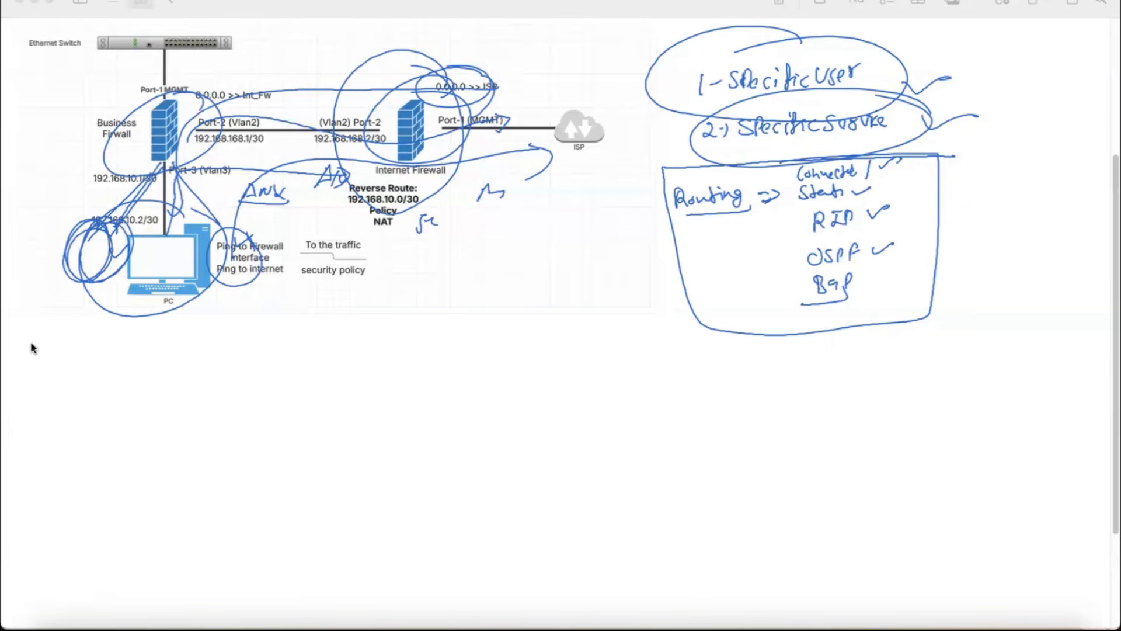
Step: Erase the ink on the network diagram and the box, ovals and outer ticks around the notes, keeping the handwritten text
mouse_move(196, 143)
left_mouse_down()
mouse_move(152, 205)
mouse_move(61, 283)
mouse_move(401, 128)
left_mouse_up()
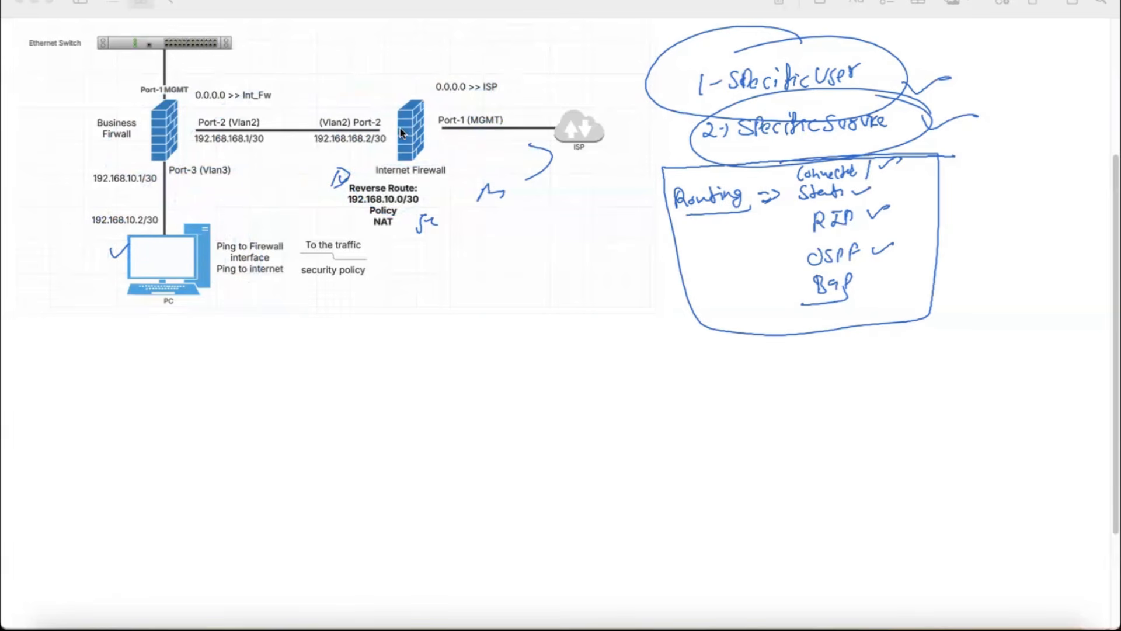
mouse_move(523, 157)
left_mouse_down()
mouse_move(438, 175)
mouse_move(476, 198)
mouse_move(121, 262)
mouse_move(124, 245)
left_mouse_up()
left_click_drag(674, 52, 670, 50)
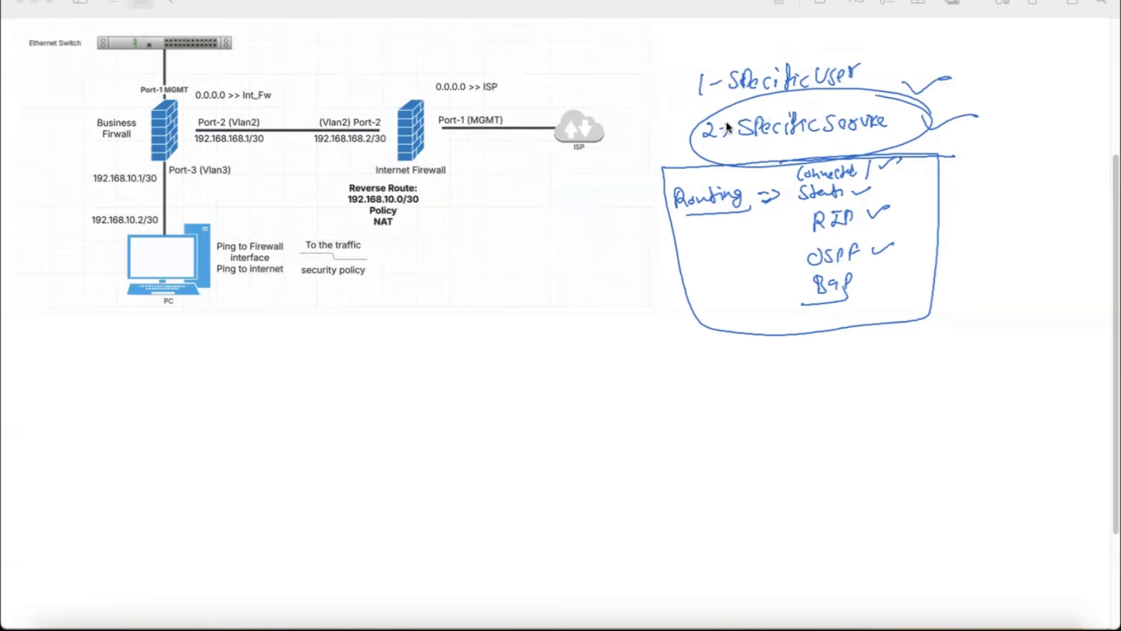
left_click_drag(727, 129, 722, 112)
left_click_drag(947, 120, 938, 168)
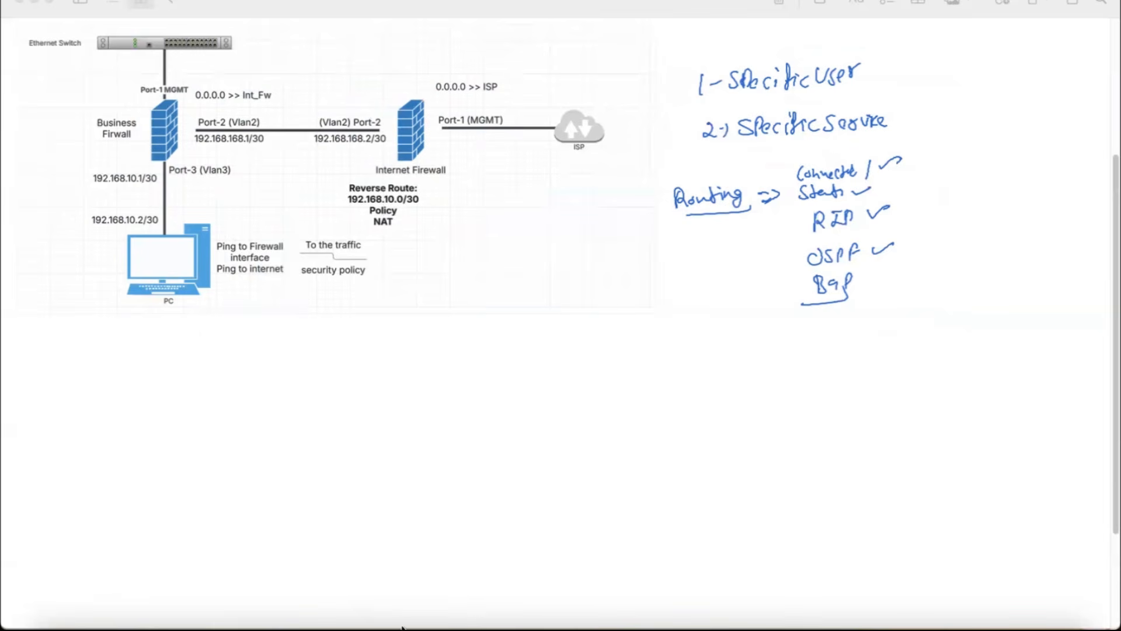
Step: Switch to the main browser window and open 192.168.0.114 in another tab
left_click(431, 623)
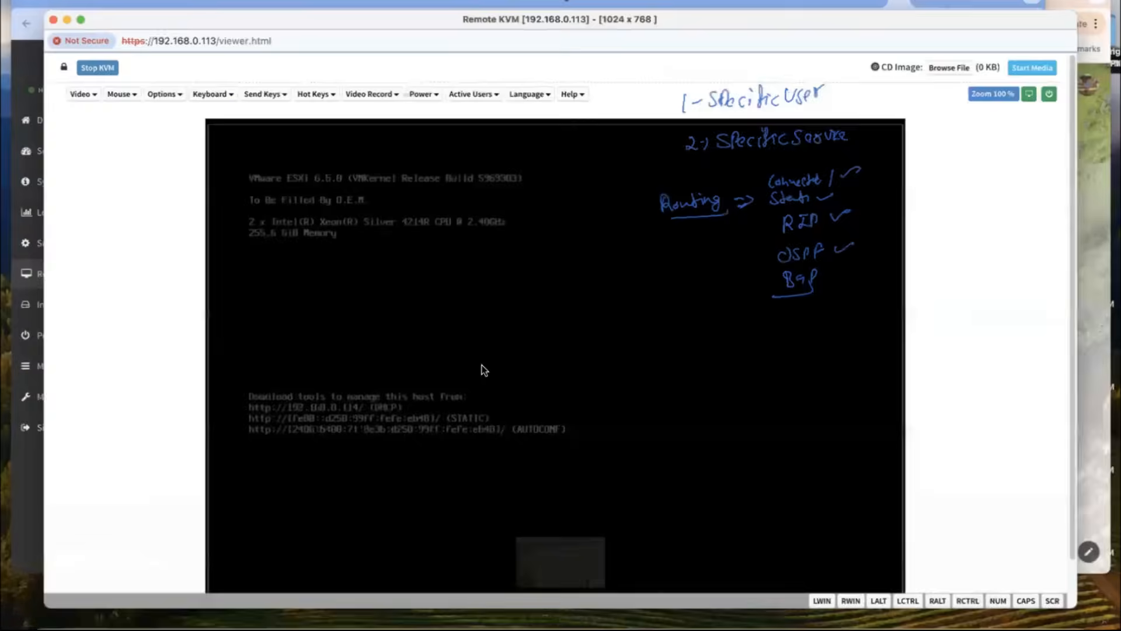
key("ctrl+Down")
left_click(424, 141)
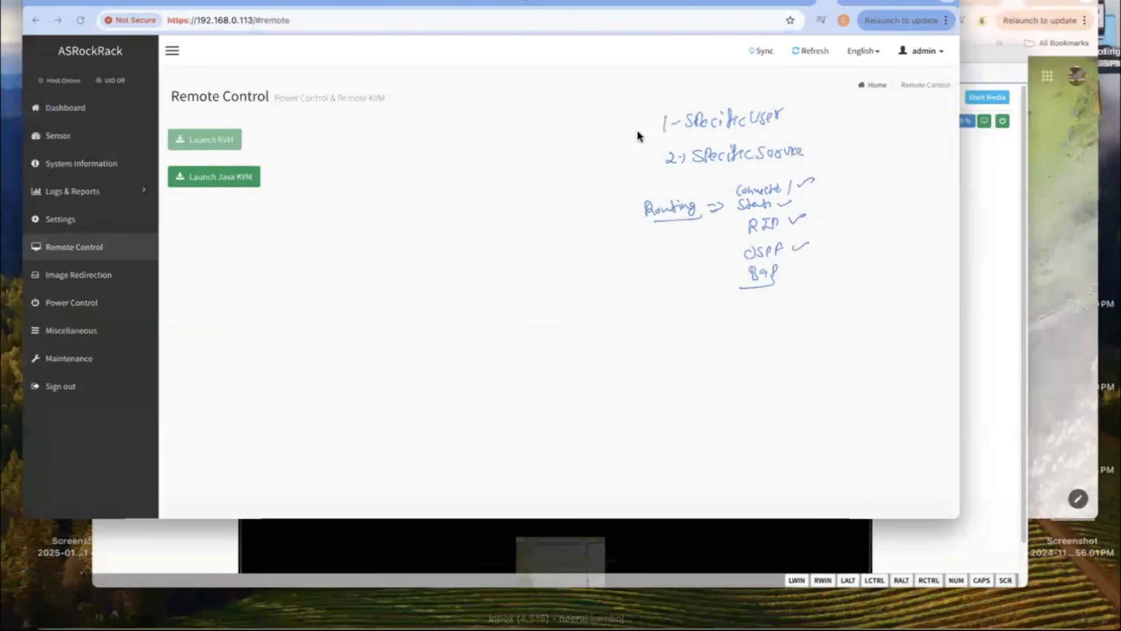
left_click(993, 4)
type("192.168.0.114")
key("Return")
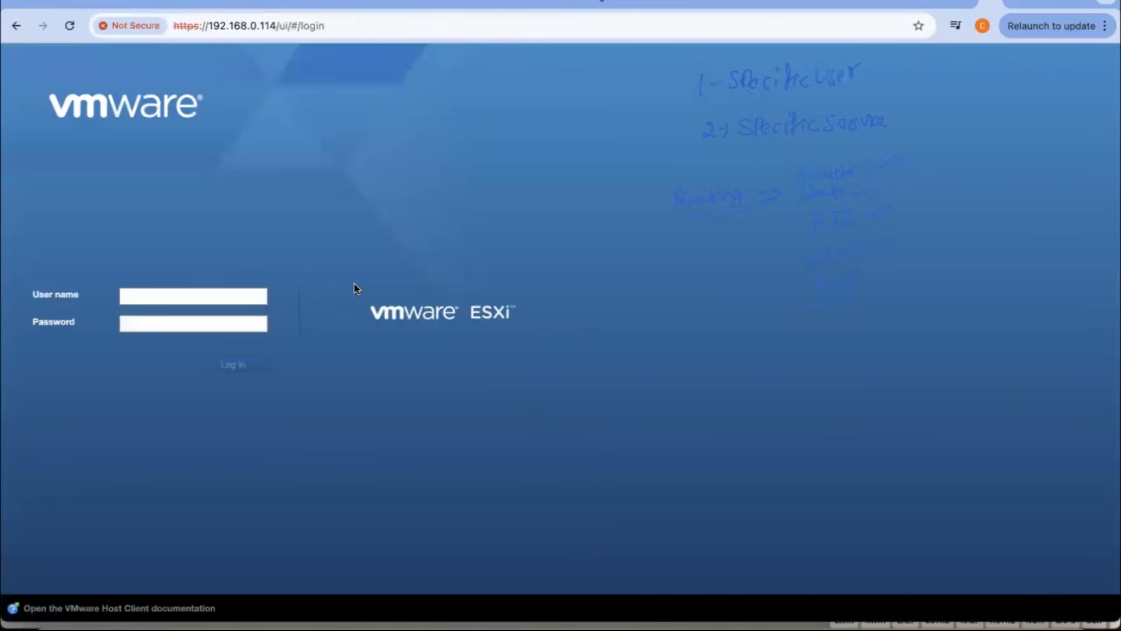
Step: Log in to the ESXi host as root, entering the account password
left_click(240, 296)
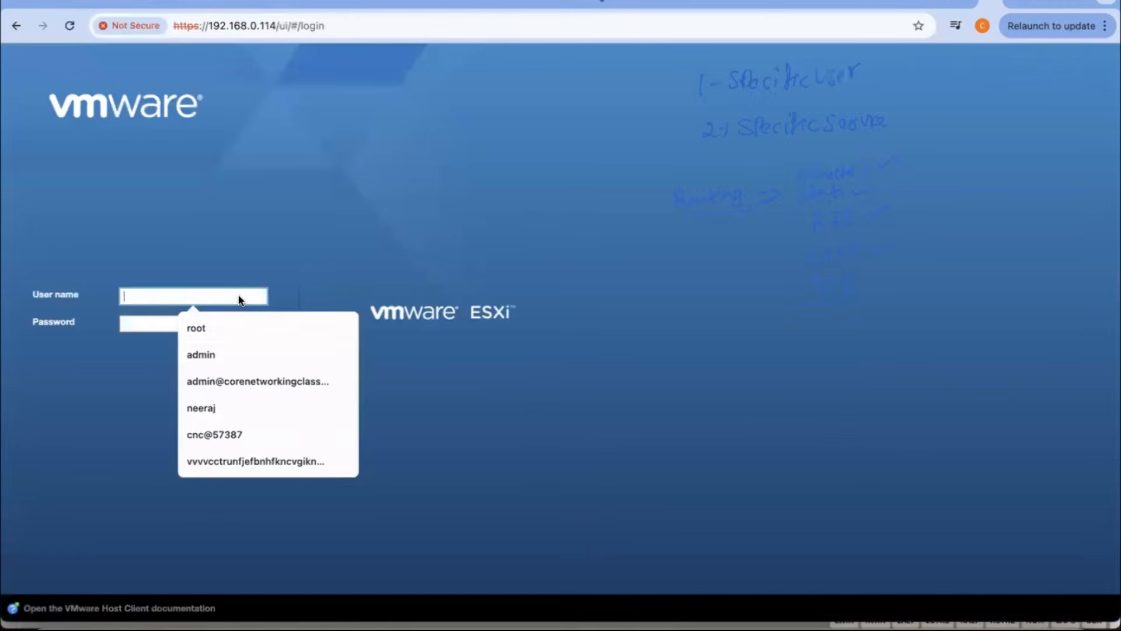
left_click(233, 328)
left_click(214, 325)
type("•••")
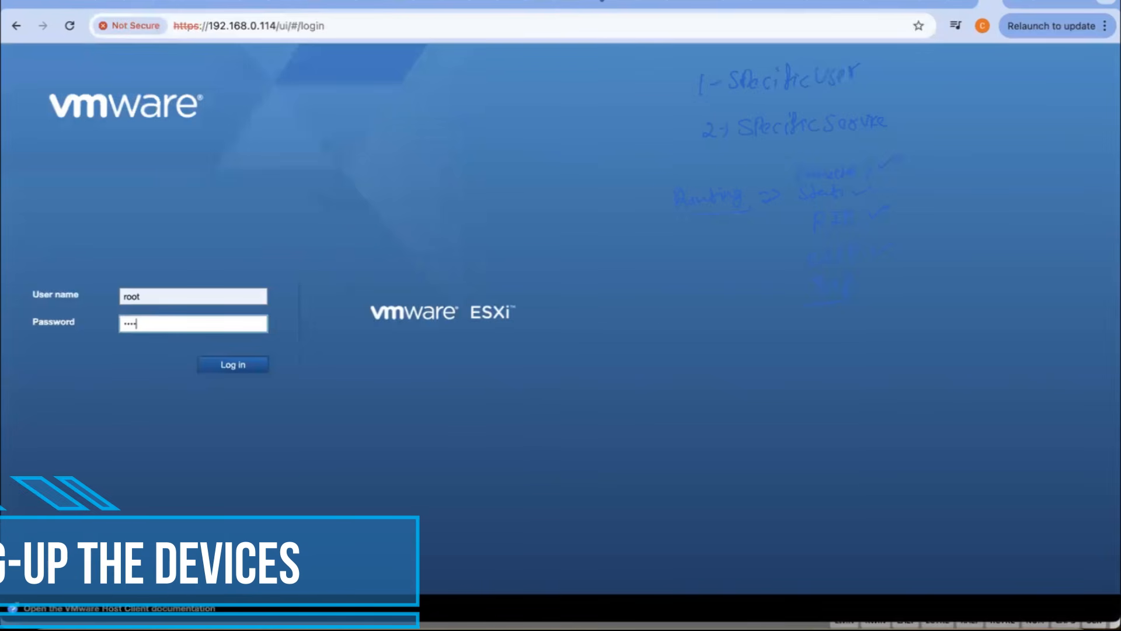
type("•••••")
key("Return")
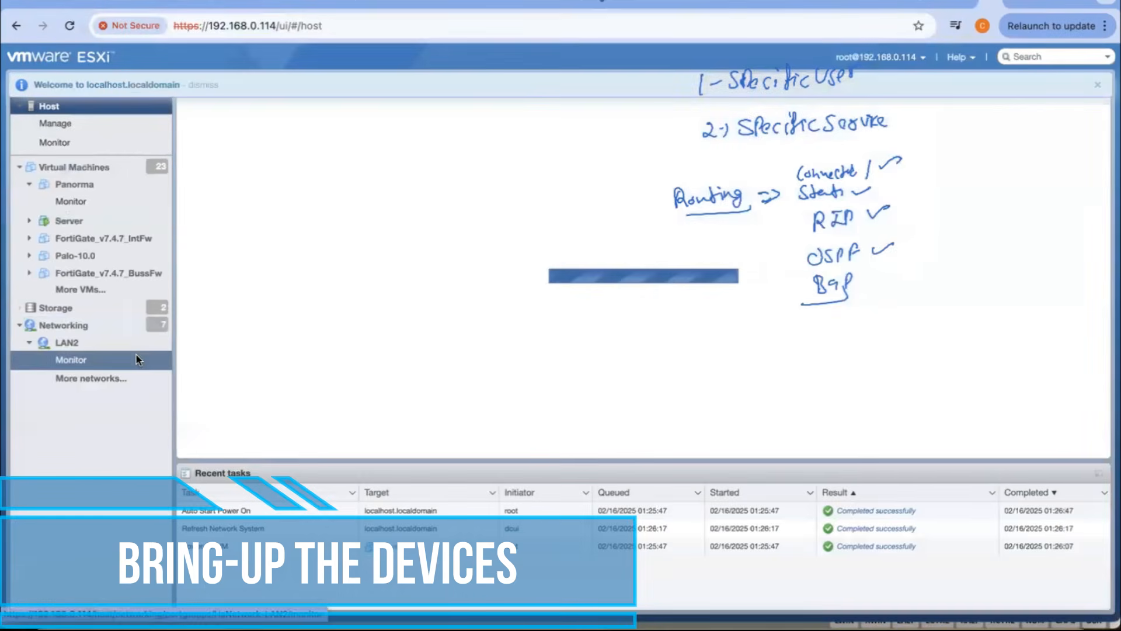
Step: Shut down the Server virtual machine and power on FortiGate_v7.4.7_BussFw, FortiGate_v7.4.7_IntFw and User-1 from the virtual machine list
left_click(69, 220)
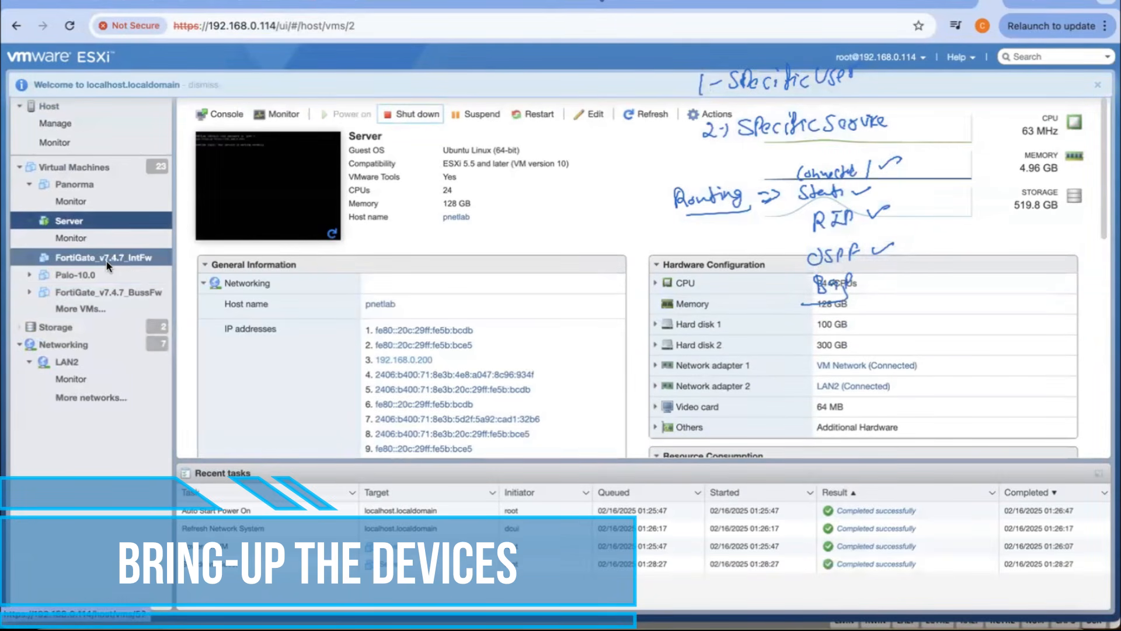
left_click(74, 167)
scroll(316, 232, "down", 3)
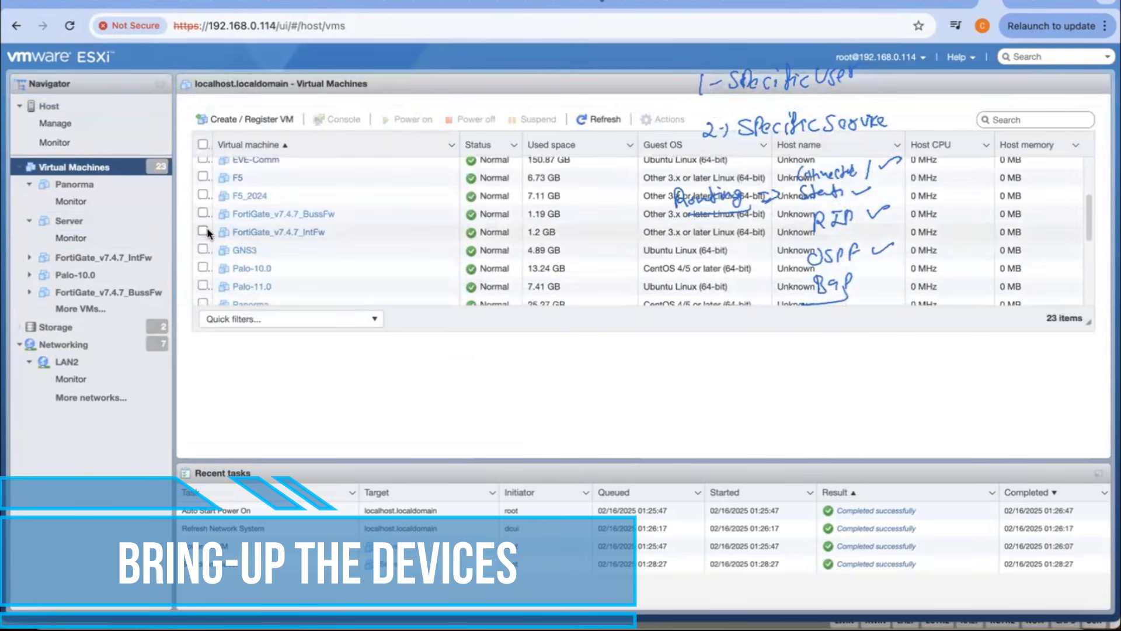
left_click(206, 232)
scroll(231, 261, "down", 2)
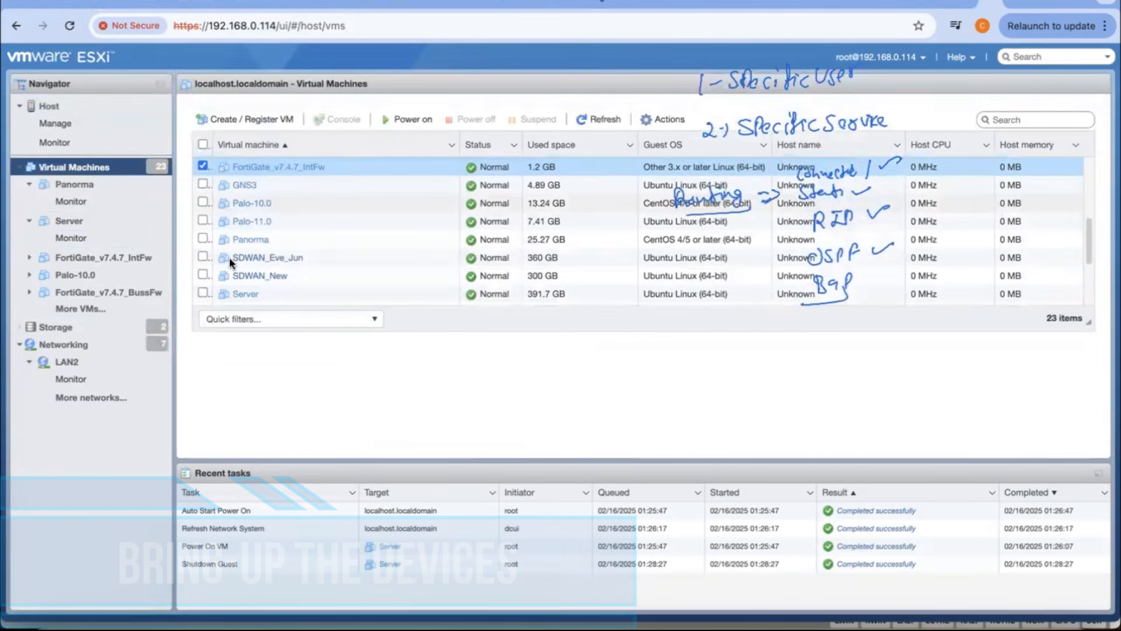
scroll(231, 262, "down", 2)
left_click(204, 244)
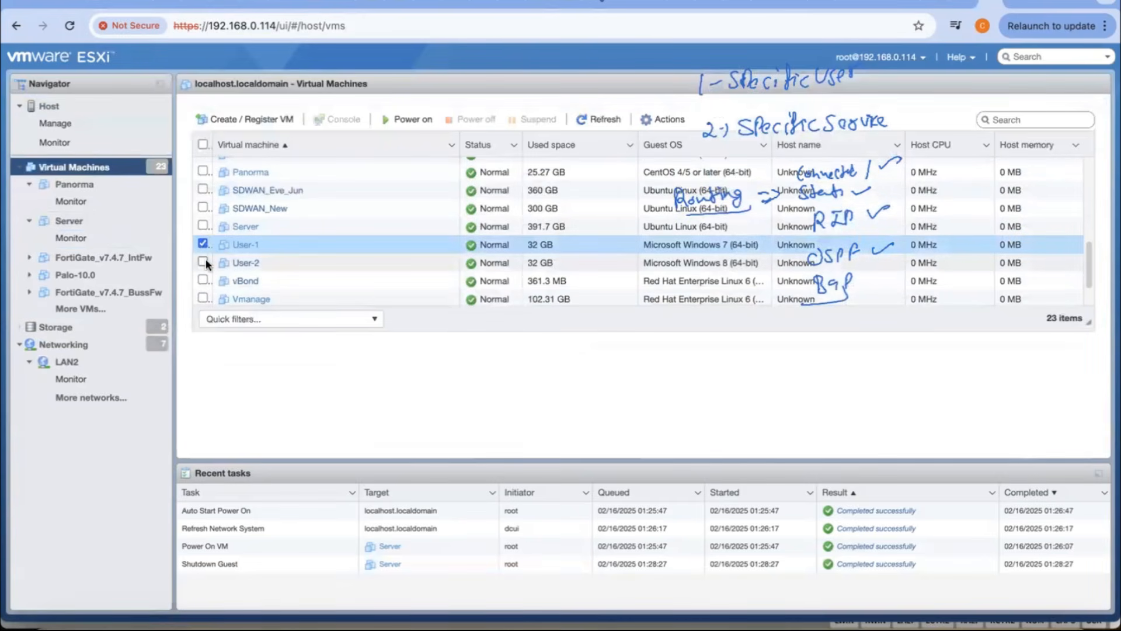
left_click(203, 262)
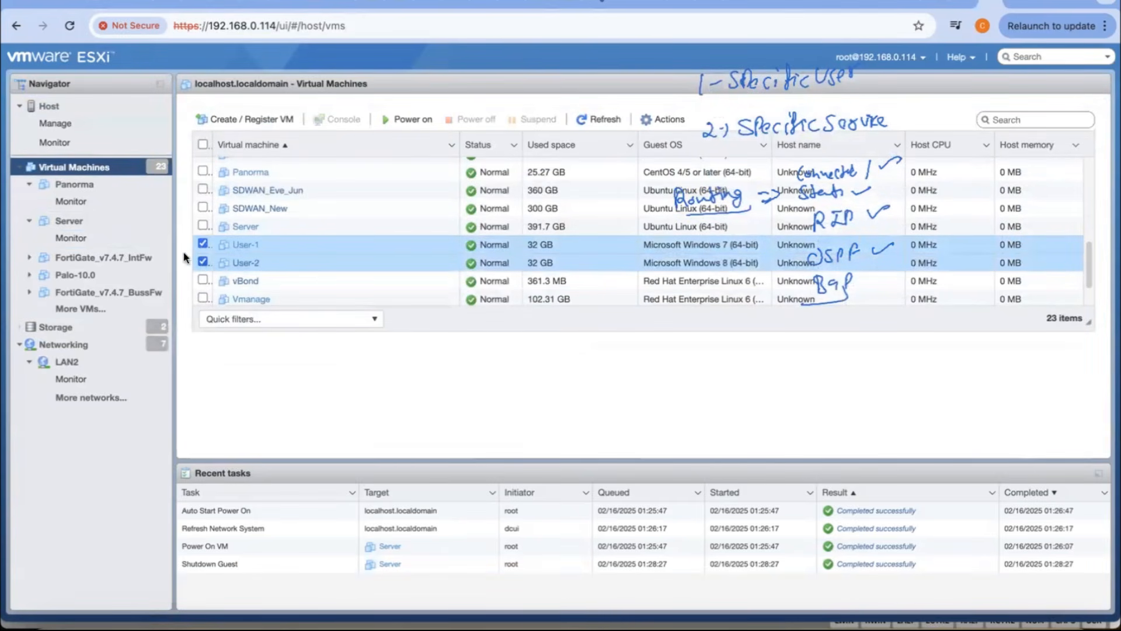
left_click(204, 262)
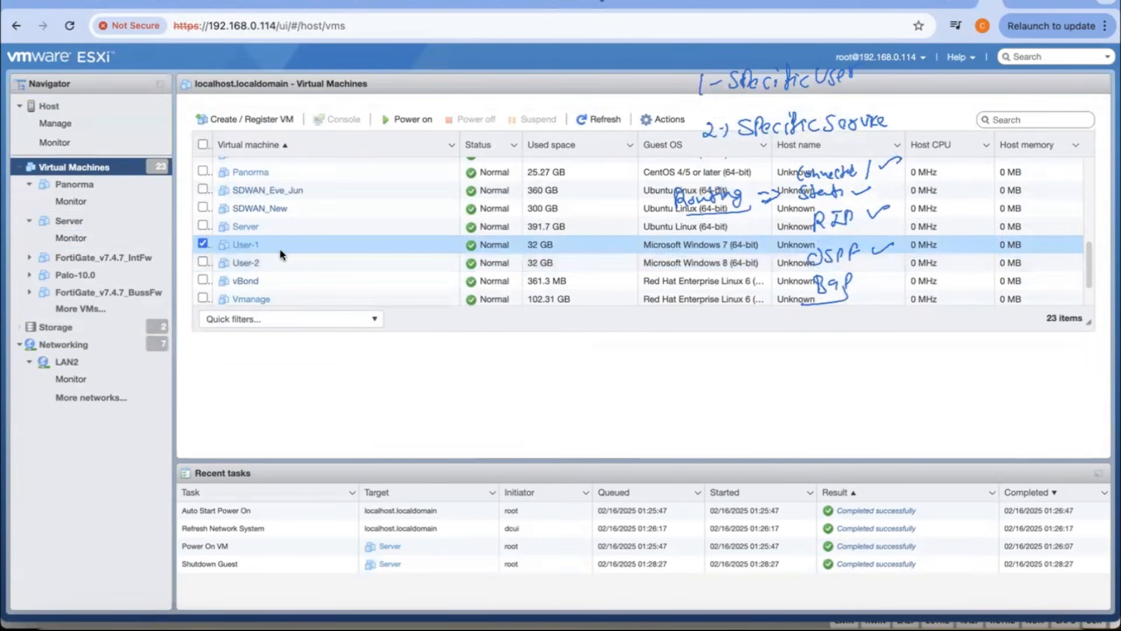
left_click(407, 119)
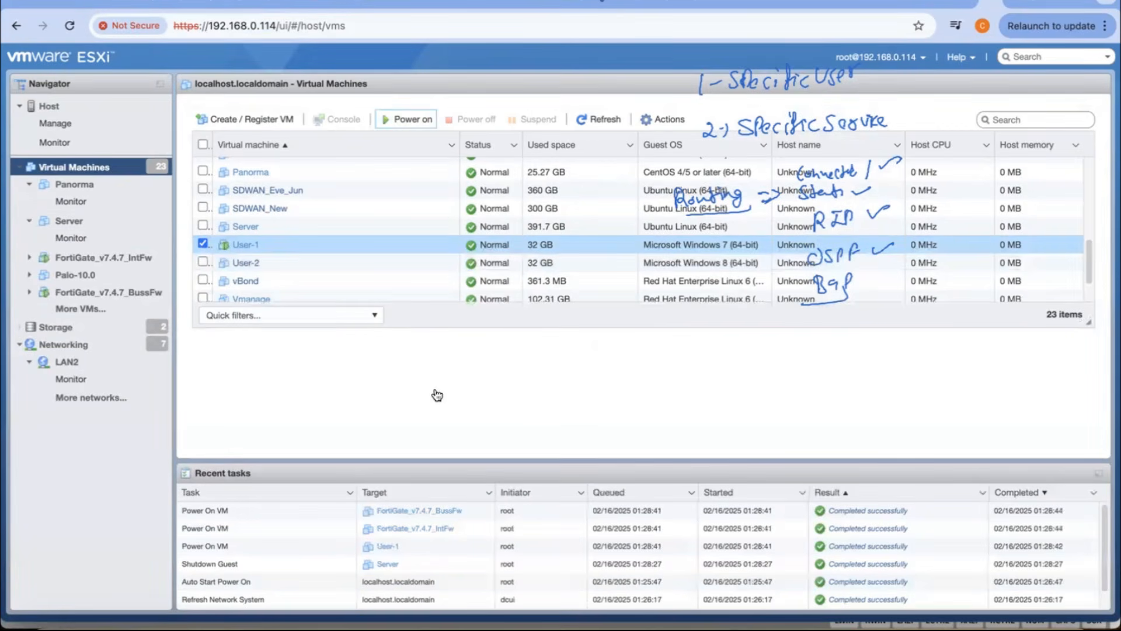
Step: Review the PC's connections in the network diagram and examine the network adapters in the User-1 hardware configuration
key("super+Tab")
key("Tab")
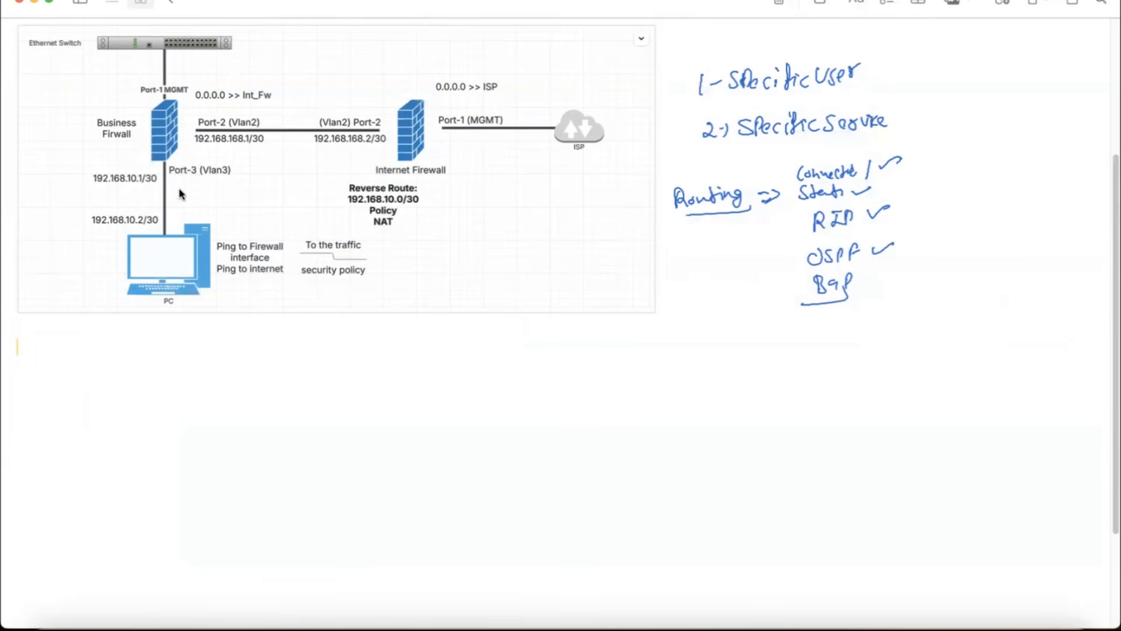
key("super+Tab")
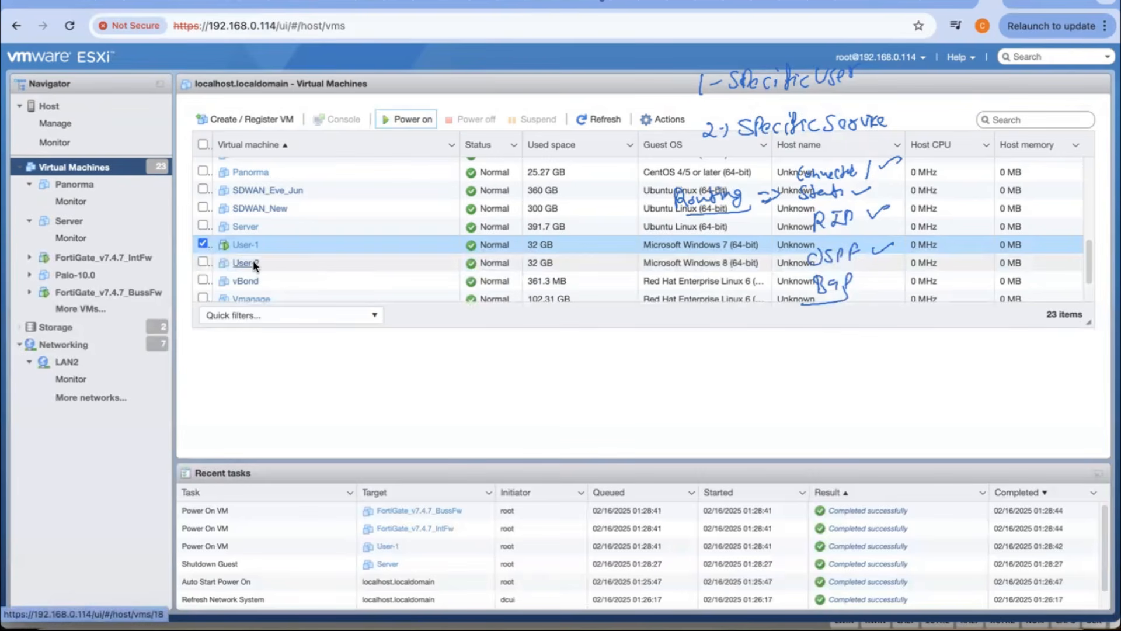
left_click(244, 244)
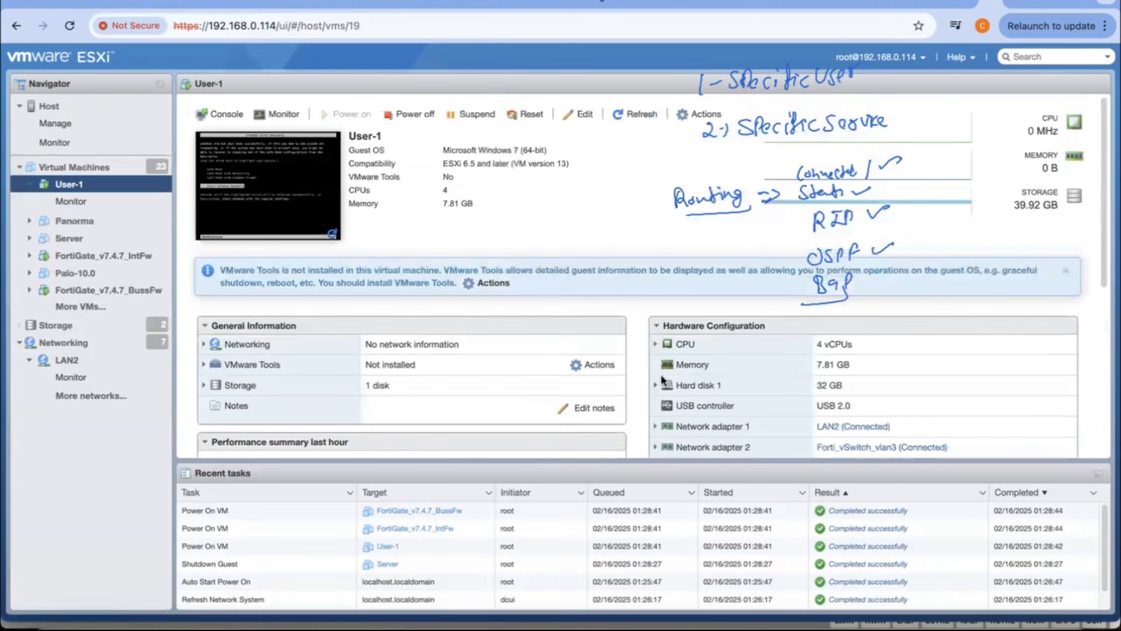
scroll(536, 312, "down", 3)
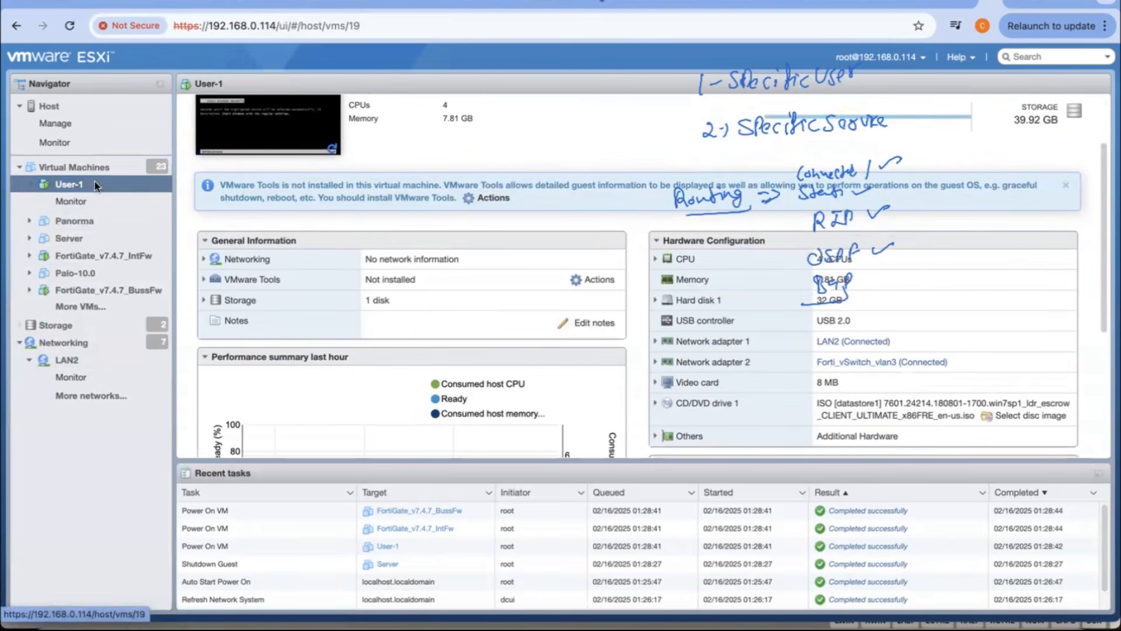
Step: Connect Network Adapter 1 of the User-2 virtual machine to the Forti_vSwitch_vlan3 network and save the settings
left_click(90, 167)
scroll(251, 271, "down", 5)
left_click(253, 279)
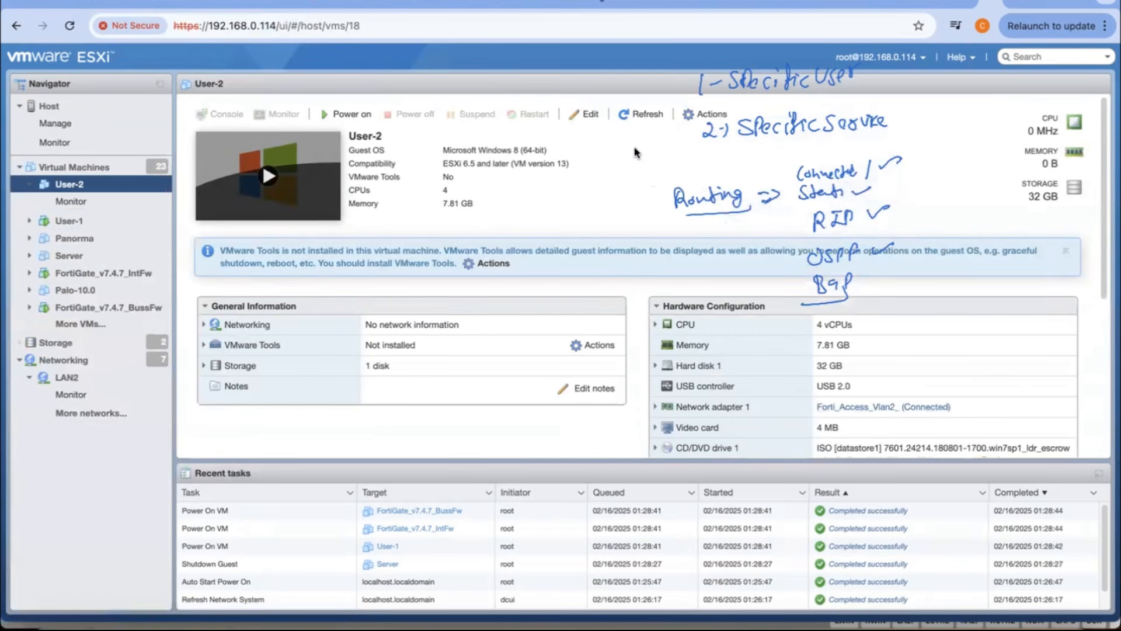
left_click(584, 114)
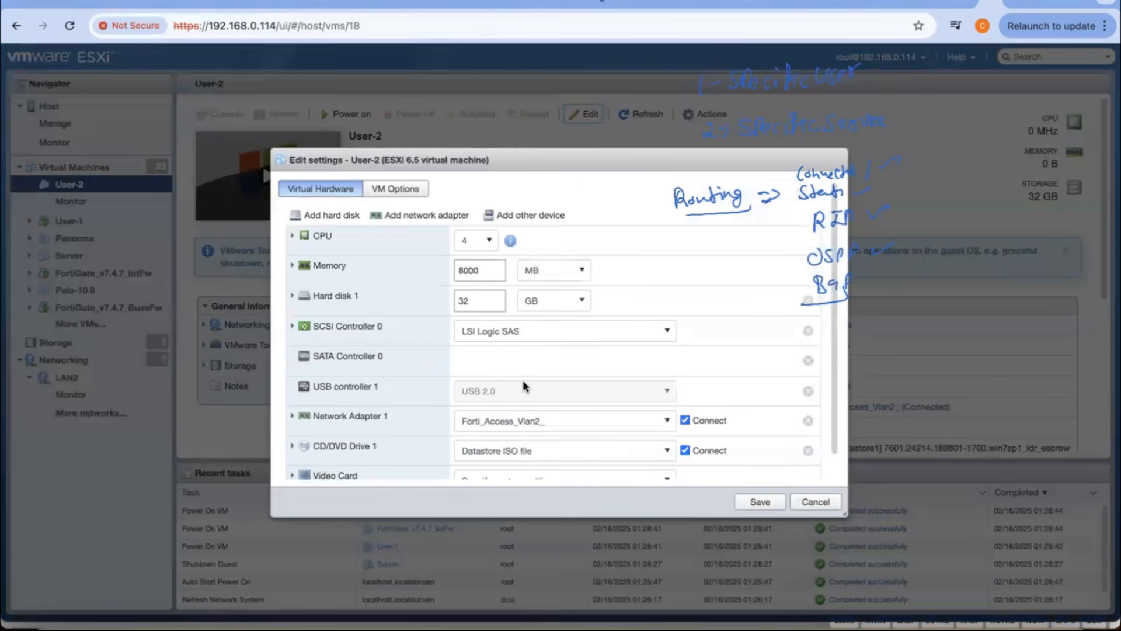
scroll(524, 382, "down", 1)
left_click(552, 398)
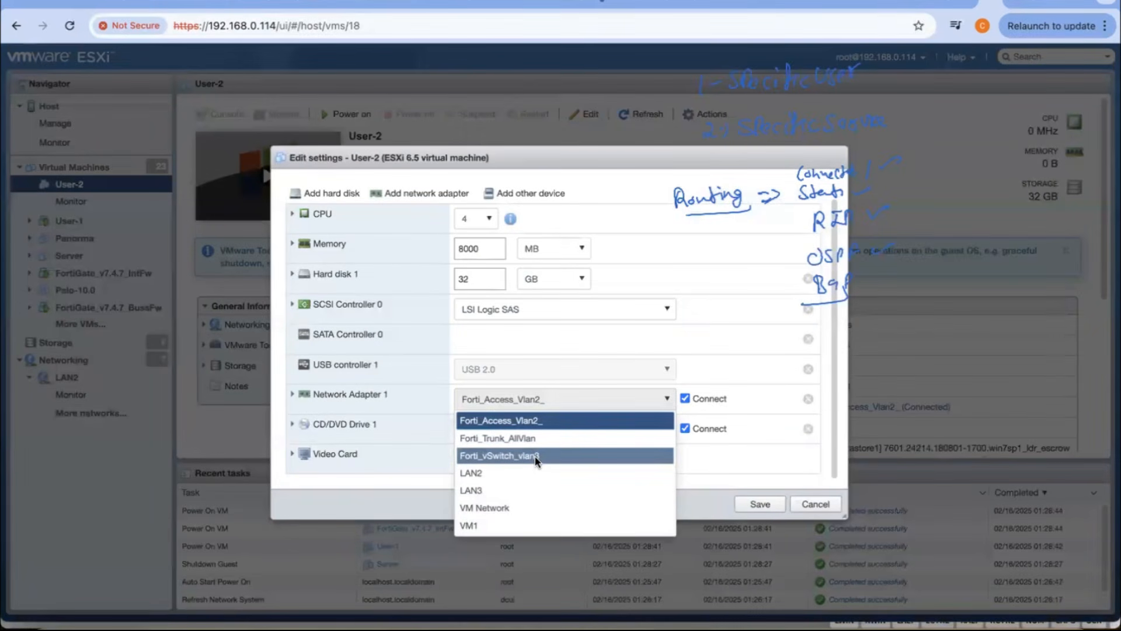
left_click(535, 457)
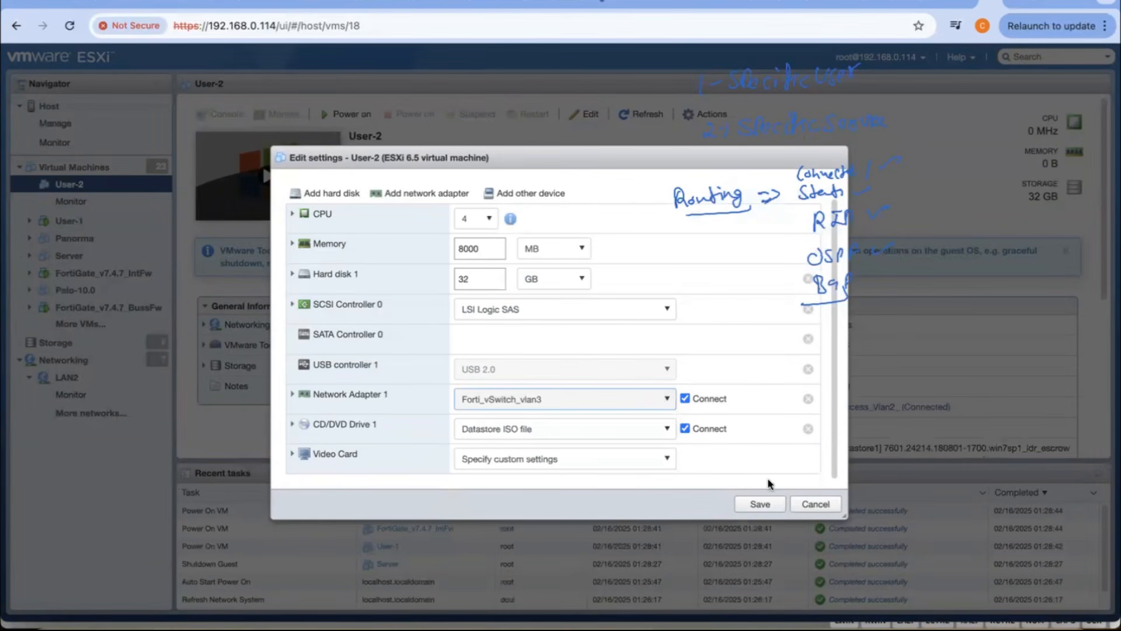
left_click(753, 497)
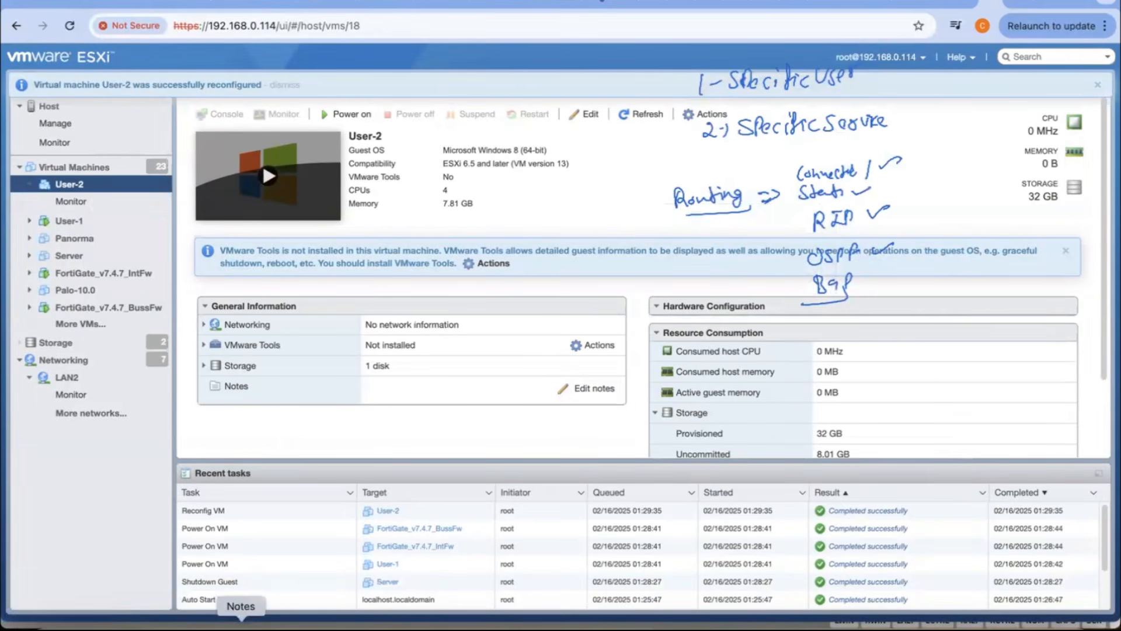
Step: Check the network diagram in Notes, return to the ESXi host, power on User-2 and start its Windows normally
left_click(239, 619)
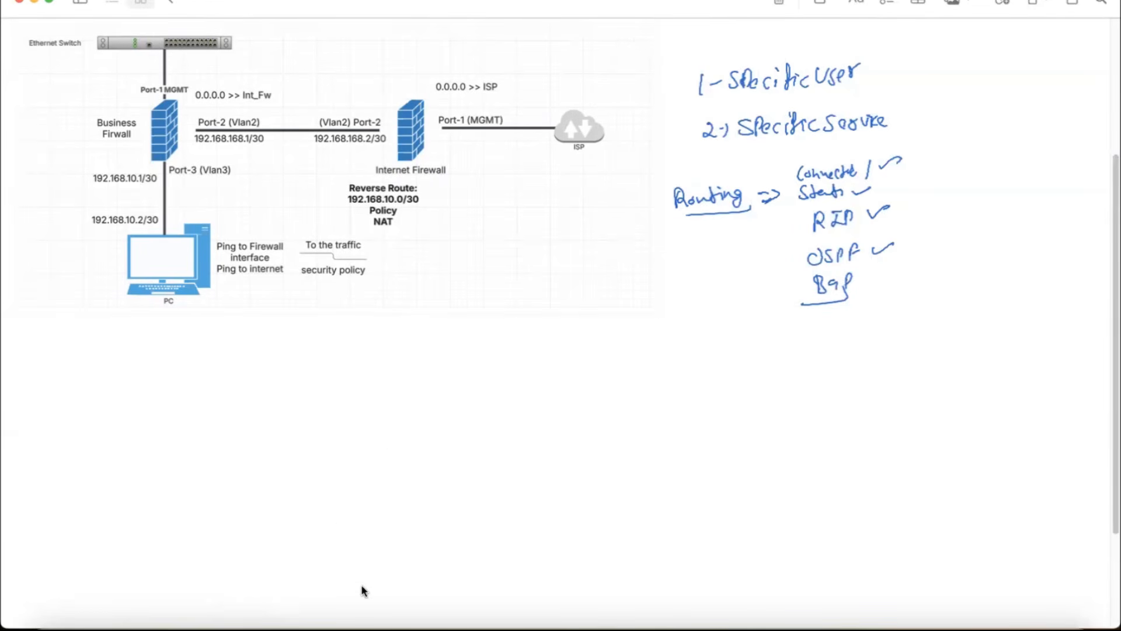
left_click(431, 623)
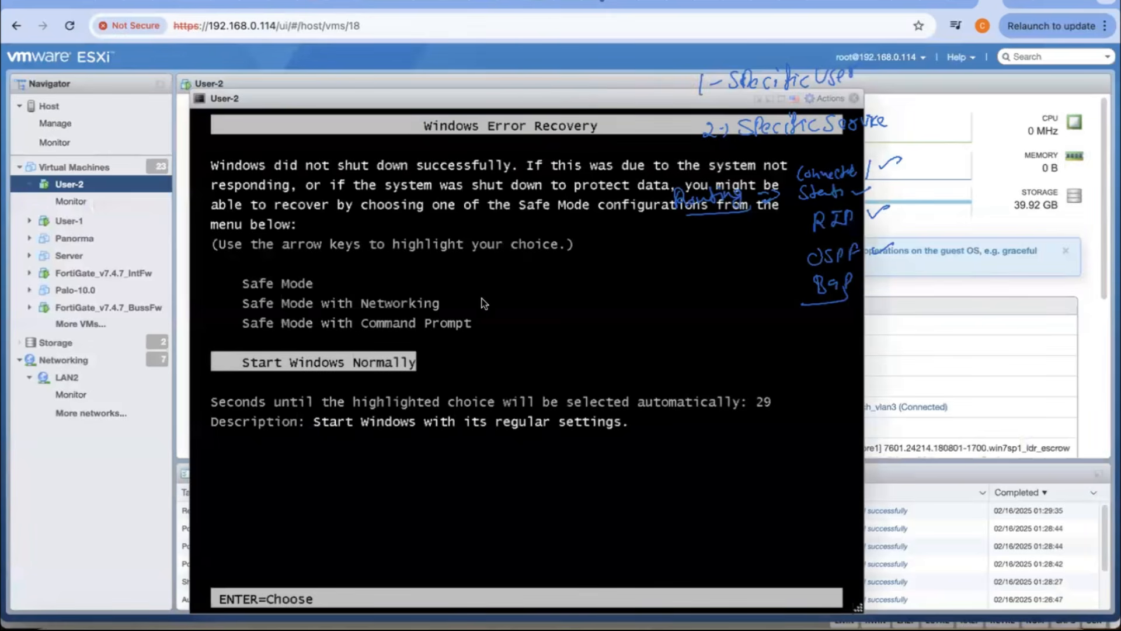
key("Return")
left_click(853, 98)
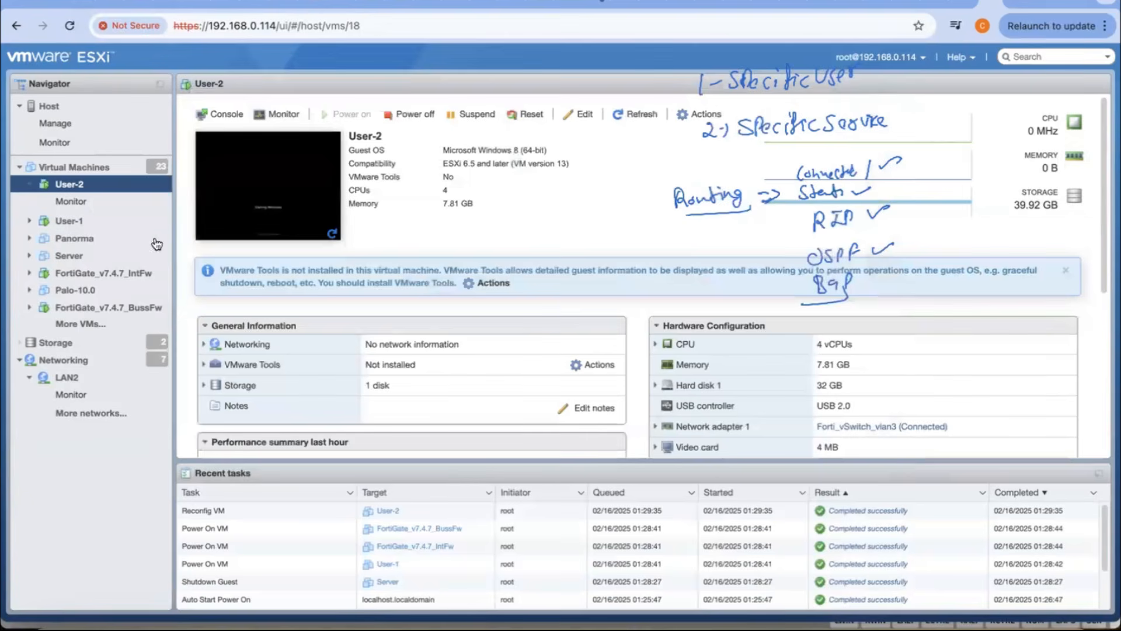
Step: Open the User-1 console, log in to Windows with the account password and dismiss the activation dialog
left_click(87, 220)
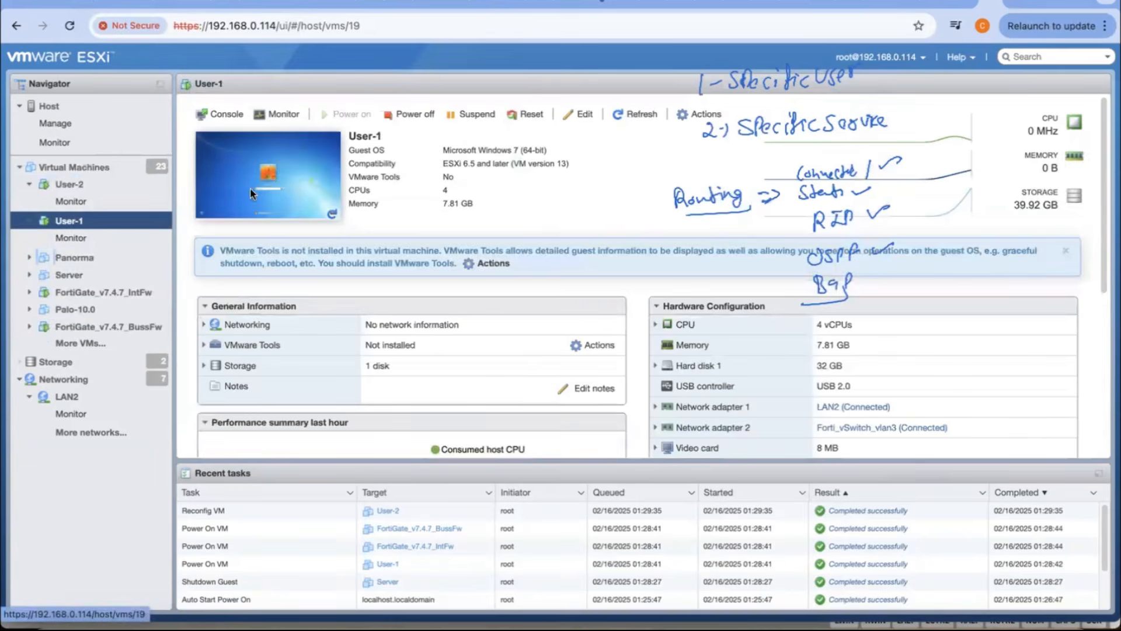
left_click(272, 179)
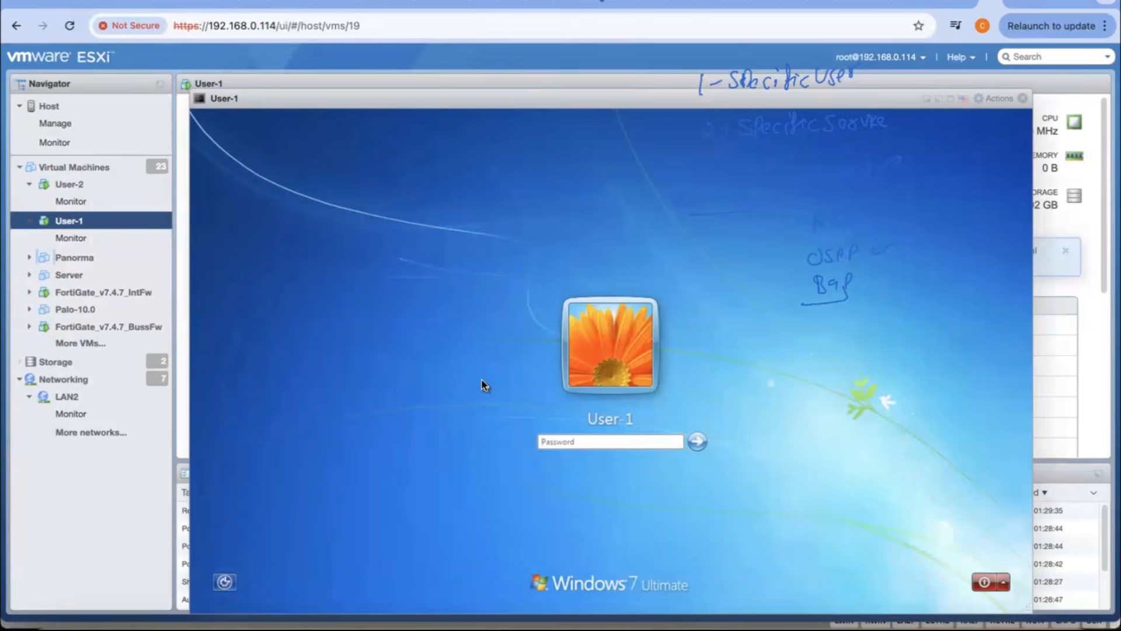
type("••••••••••••")
key("Return")
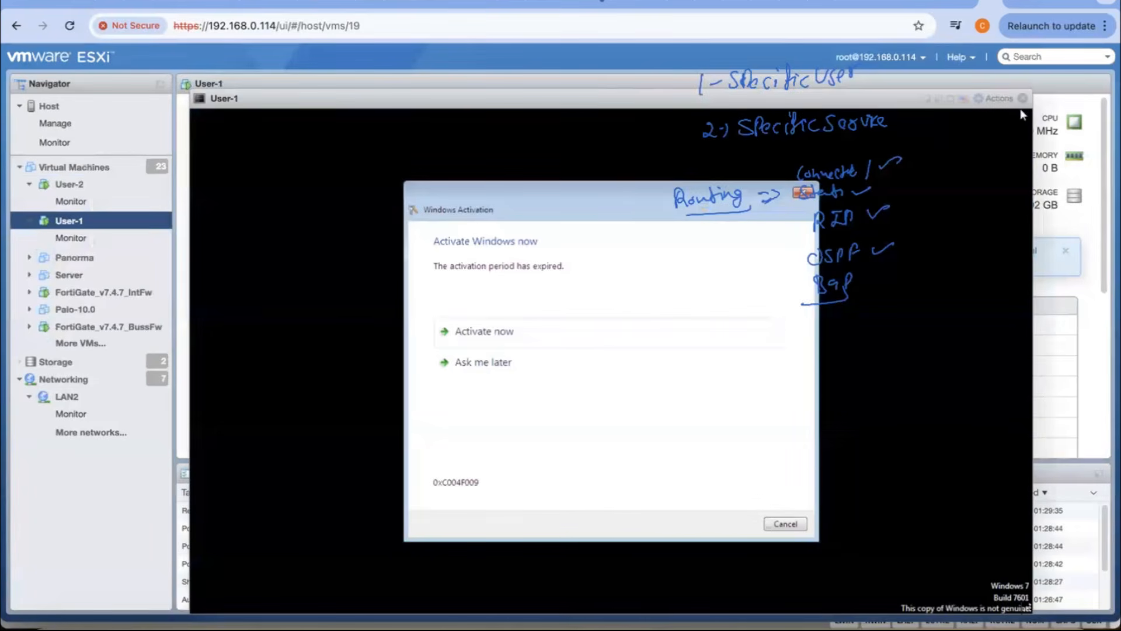
left_click(786, 523)
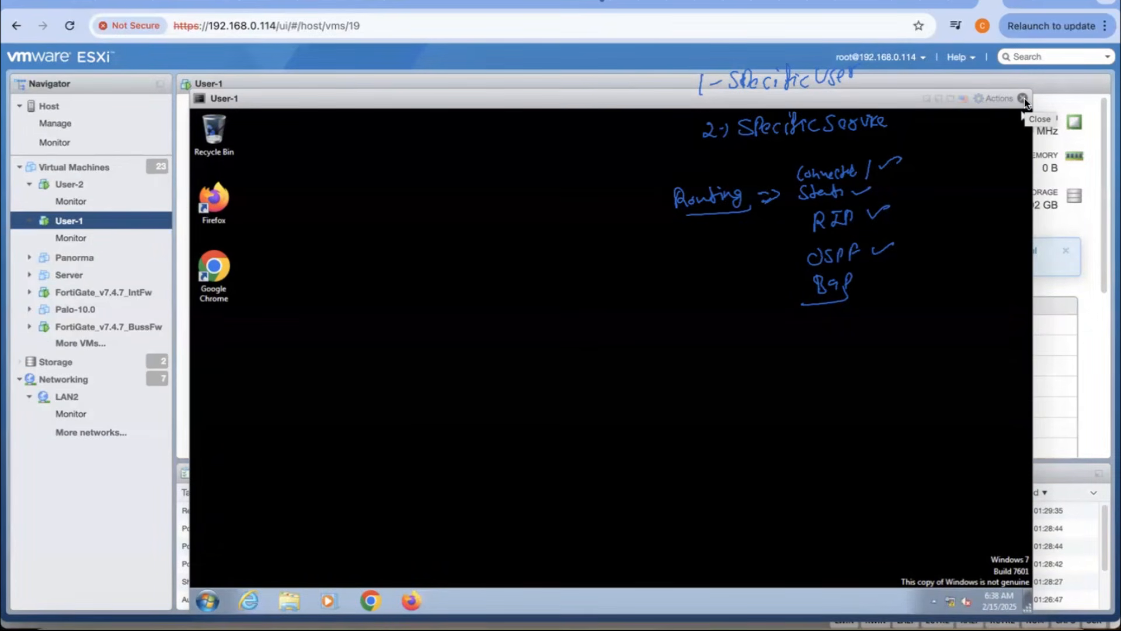
Step: Examine the IPv4 details of Local Area Connection 2 on User-1, and close the network windows and the console
left_click(208, 601)
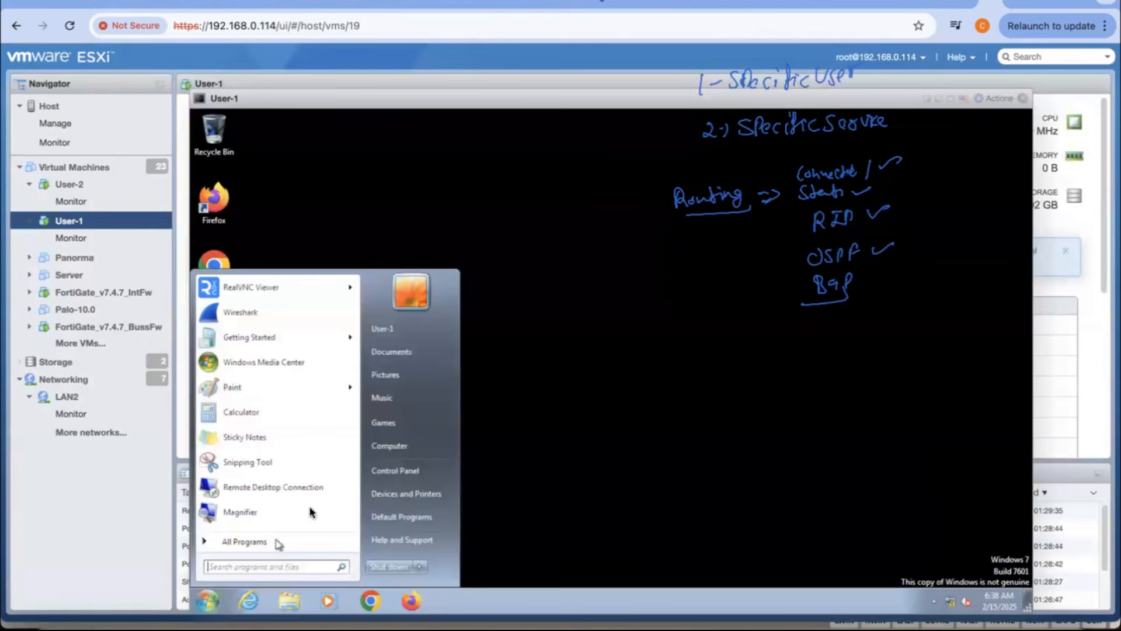
left_click(403, 474)
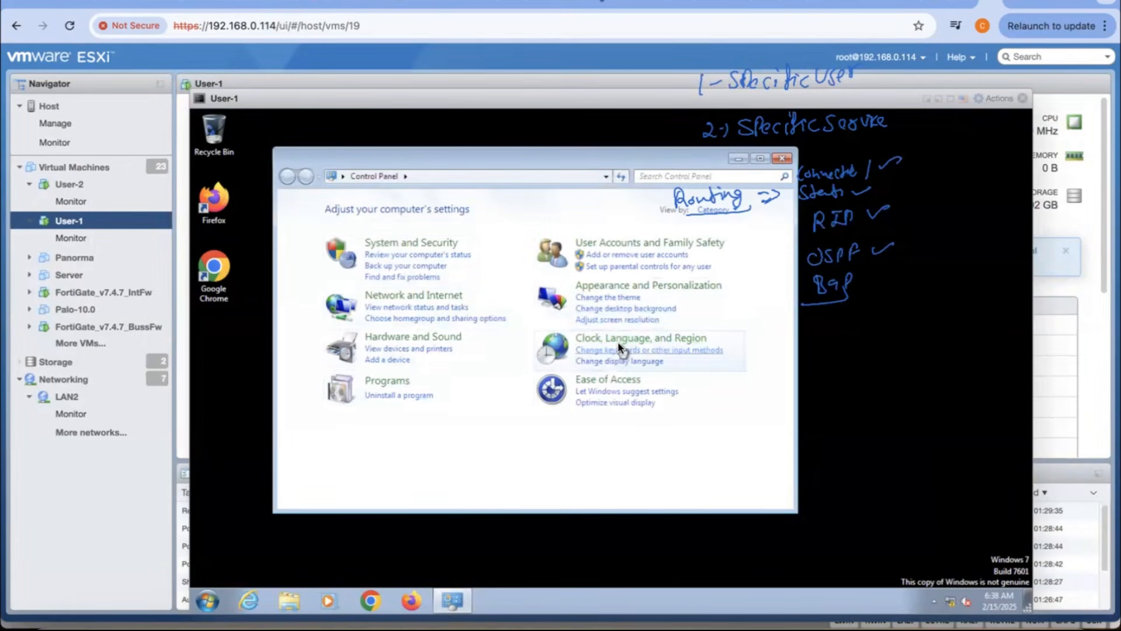
left_click(425, 295)
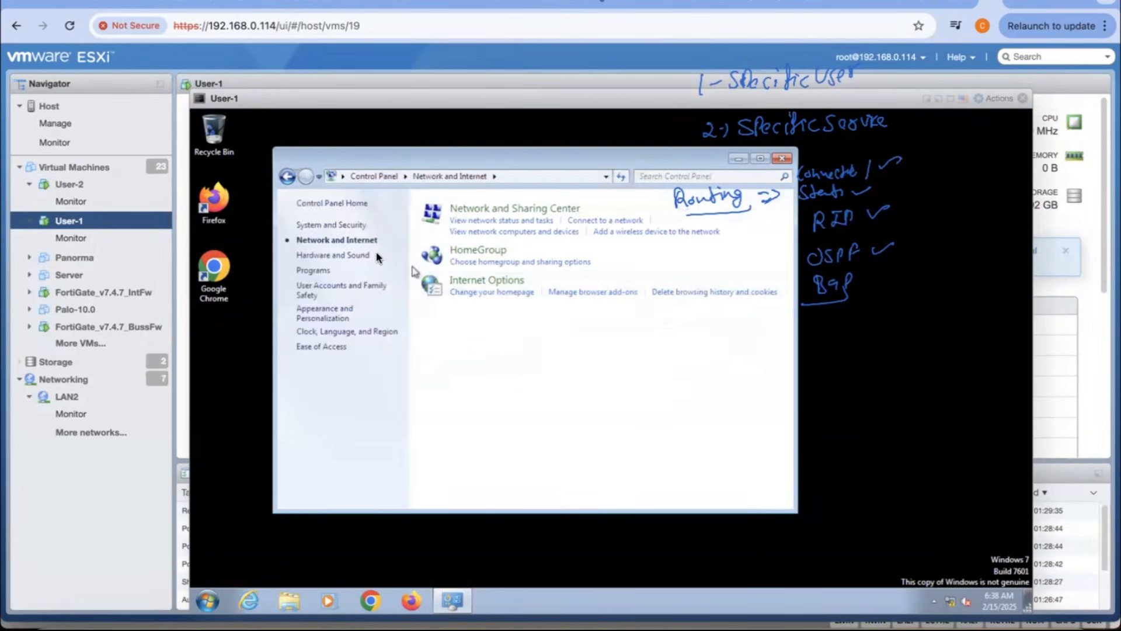
left_click(498, 222)
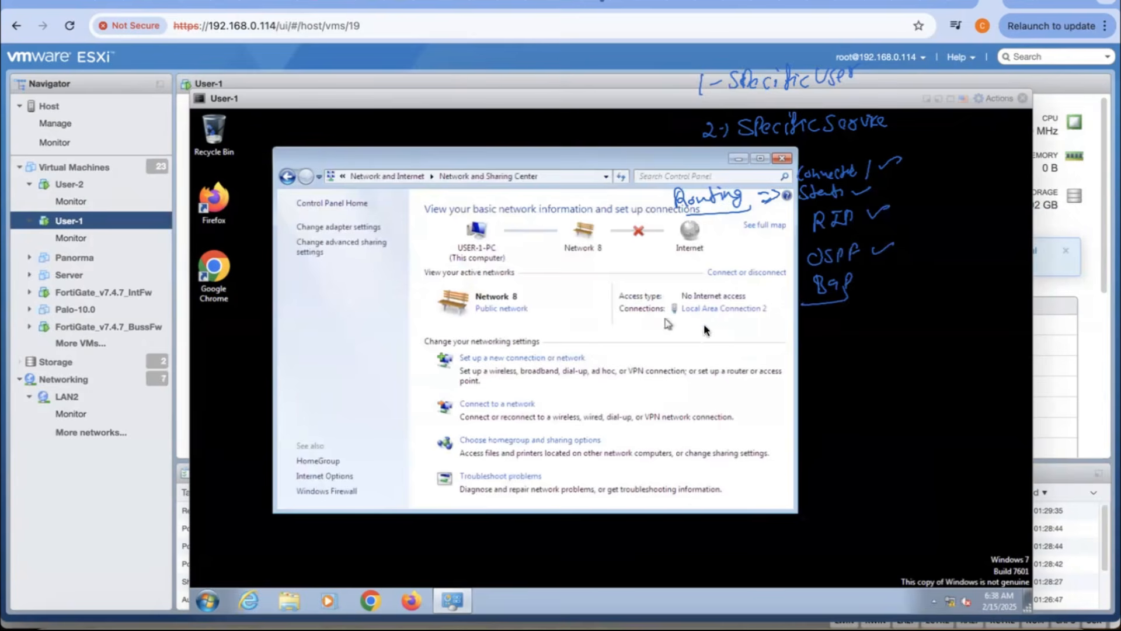
left_click(709, 308)
left_click(544, 345)
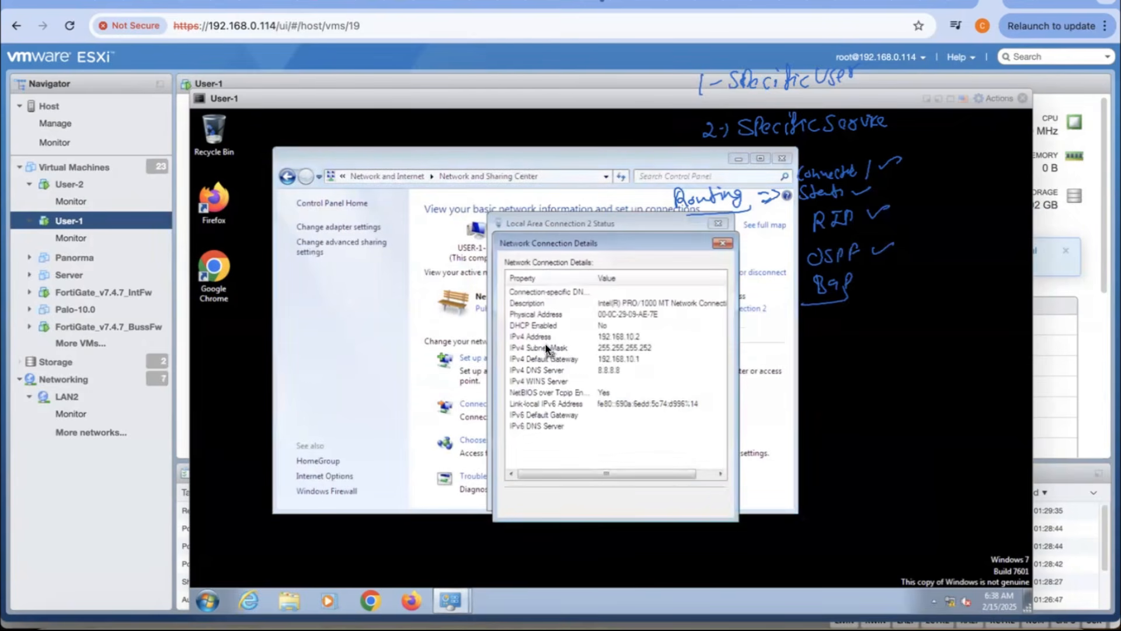
left_click(713, 500)
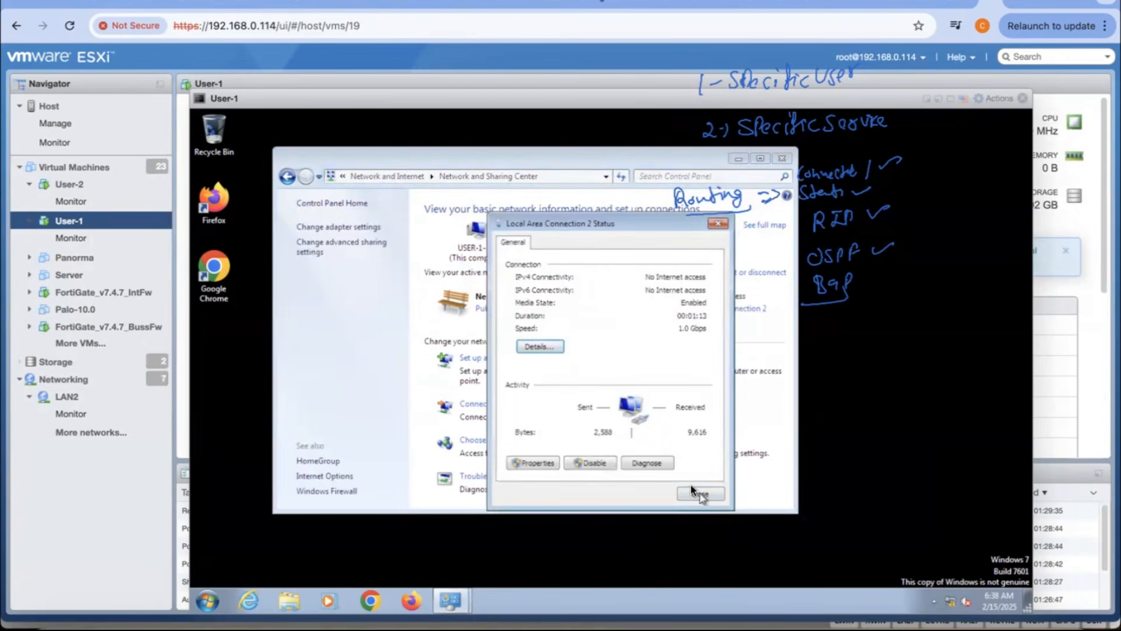
left_click(695, 494)
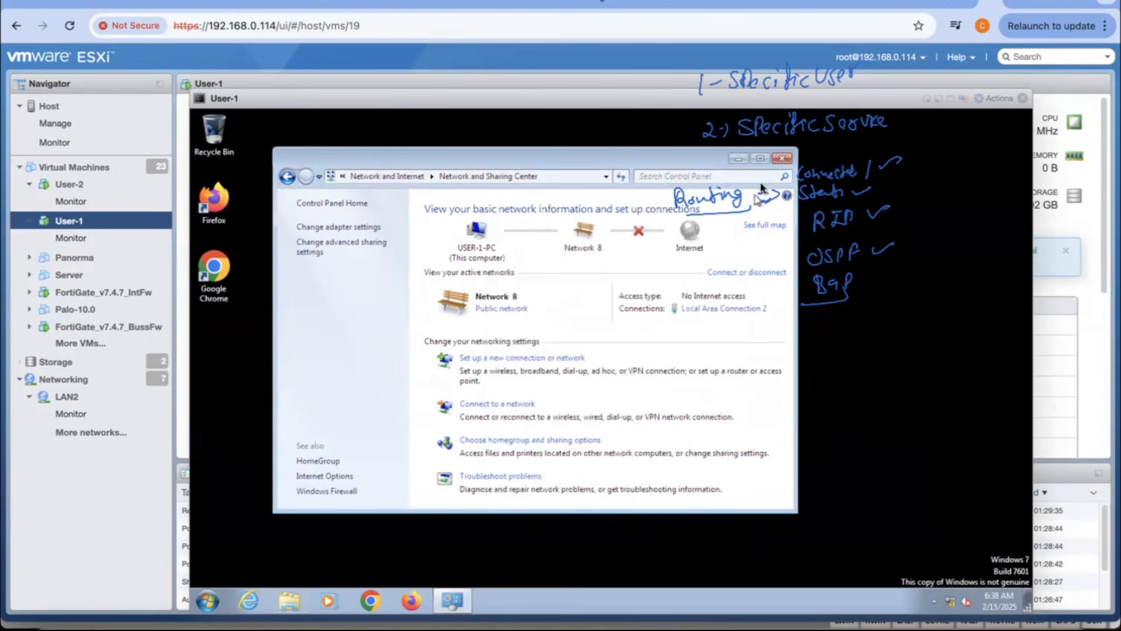
left_click(779, 162)
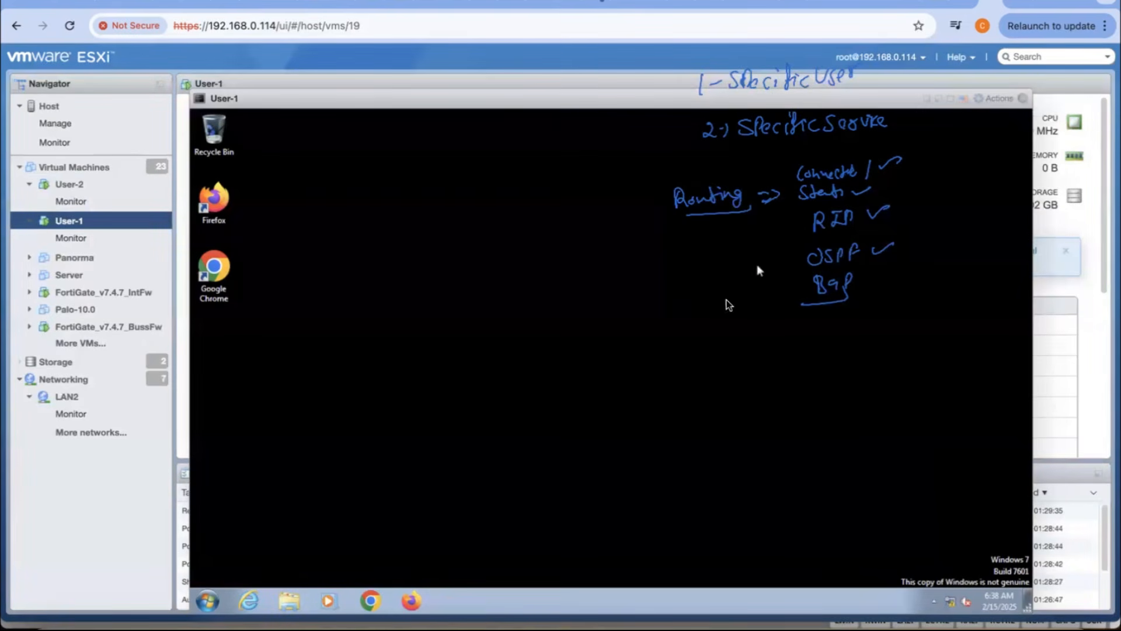
left_click(1022, 98)
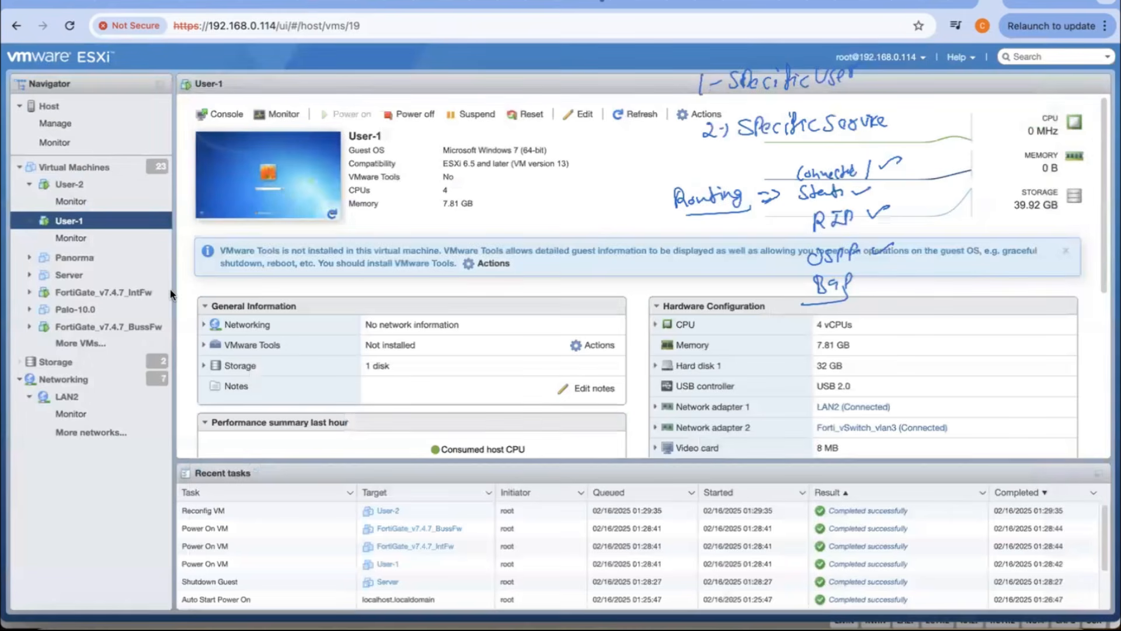
Step: Open the User-2 console and dismiss the Windows activation notices to reach the desktop
left_click(68, 184)
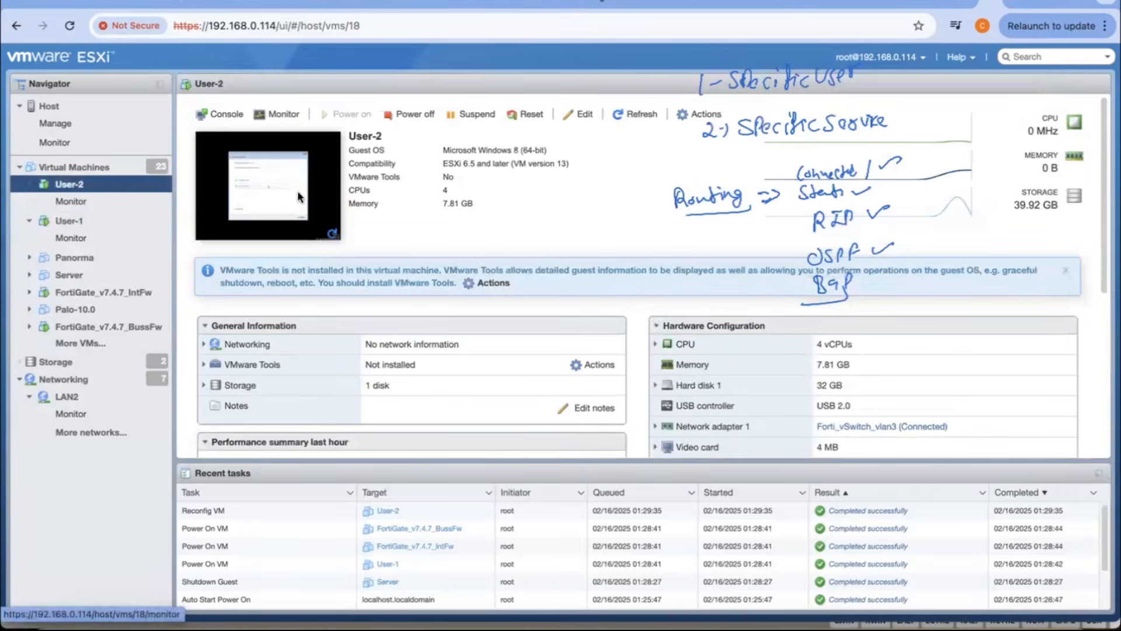
left_click(301, 190)
left_click(580, 366)
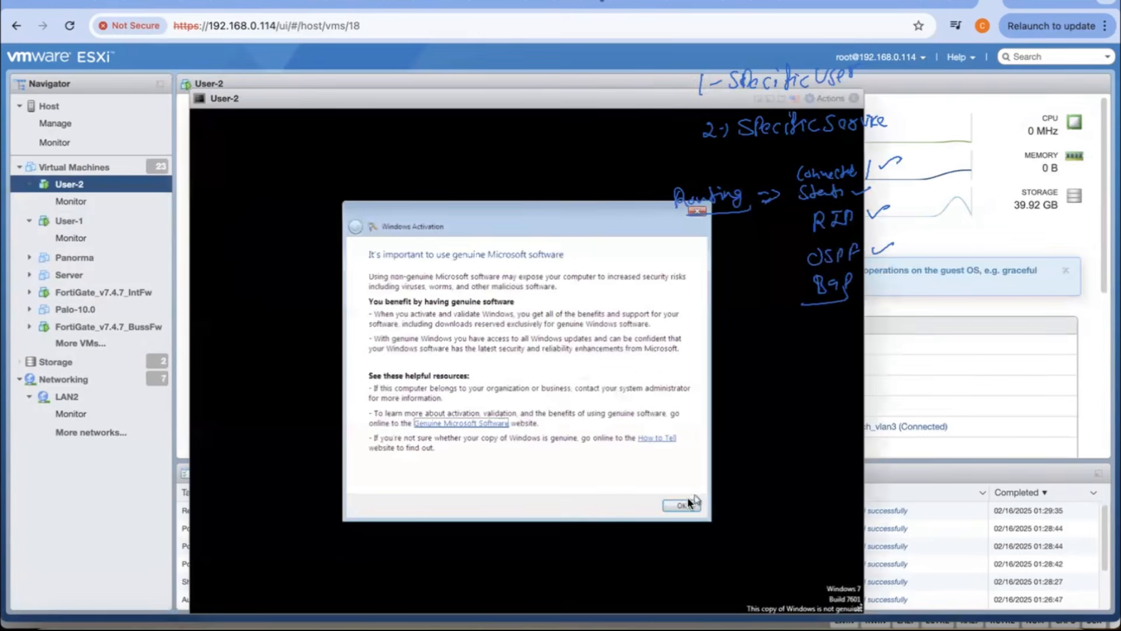
left_click(687, 506)
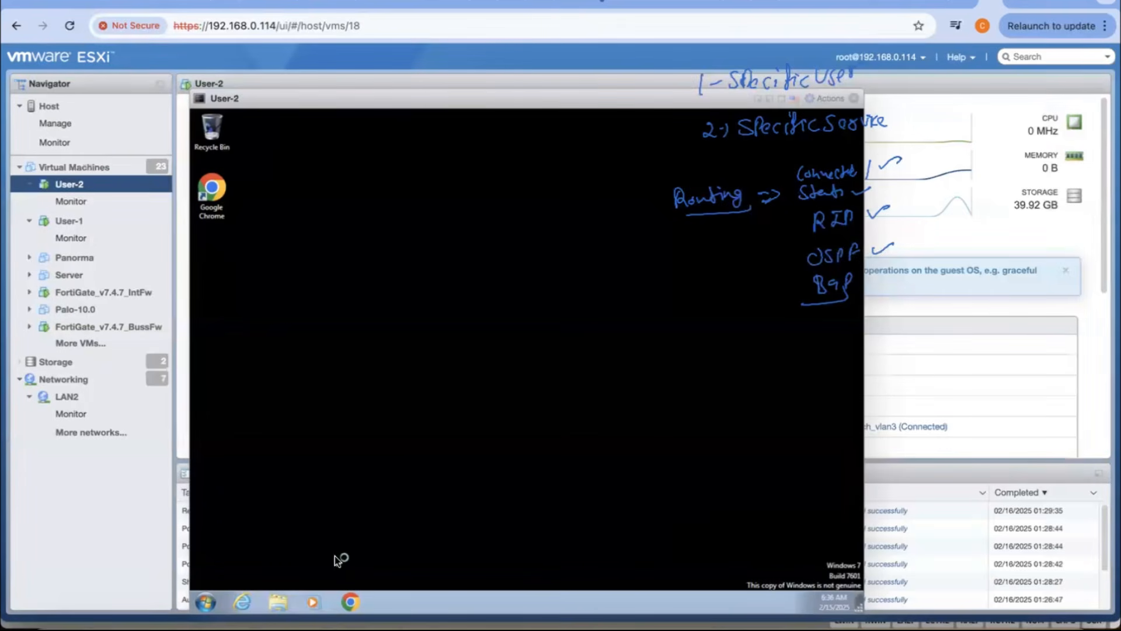
Step: Replace the User-2 console with User-1's and open its Network and Sharing Center, cancelling the network location choice
left_click(111, 221)
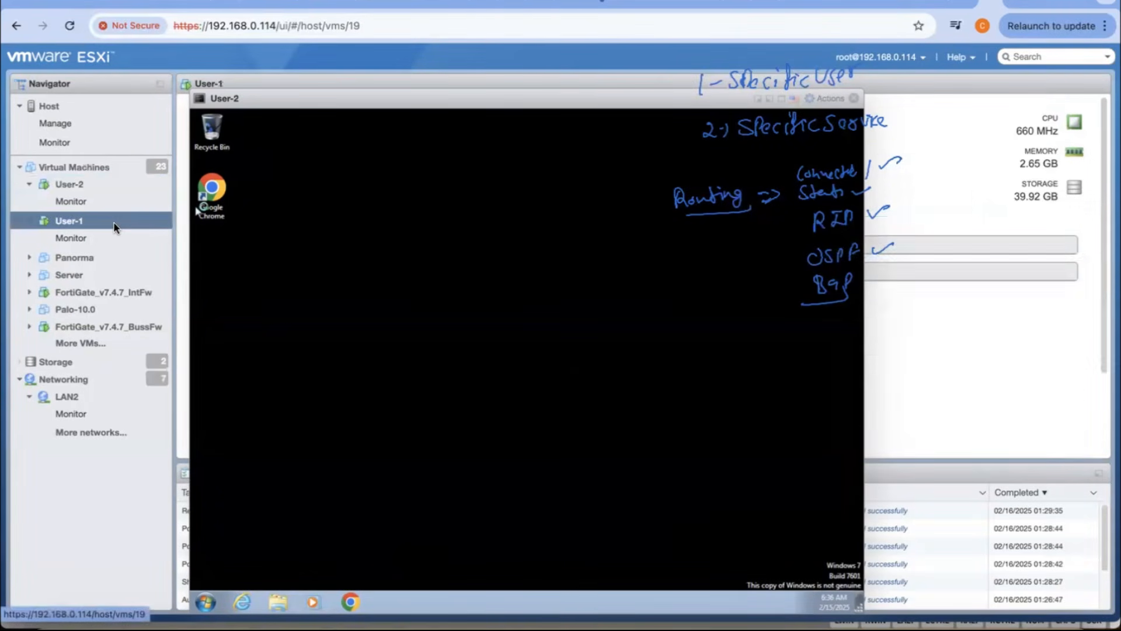
left_click(854, 98)
left_click(251, 190)
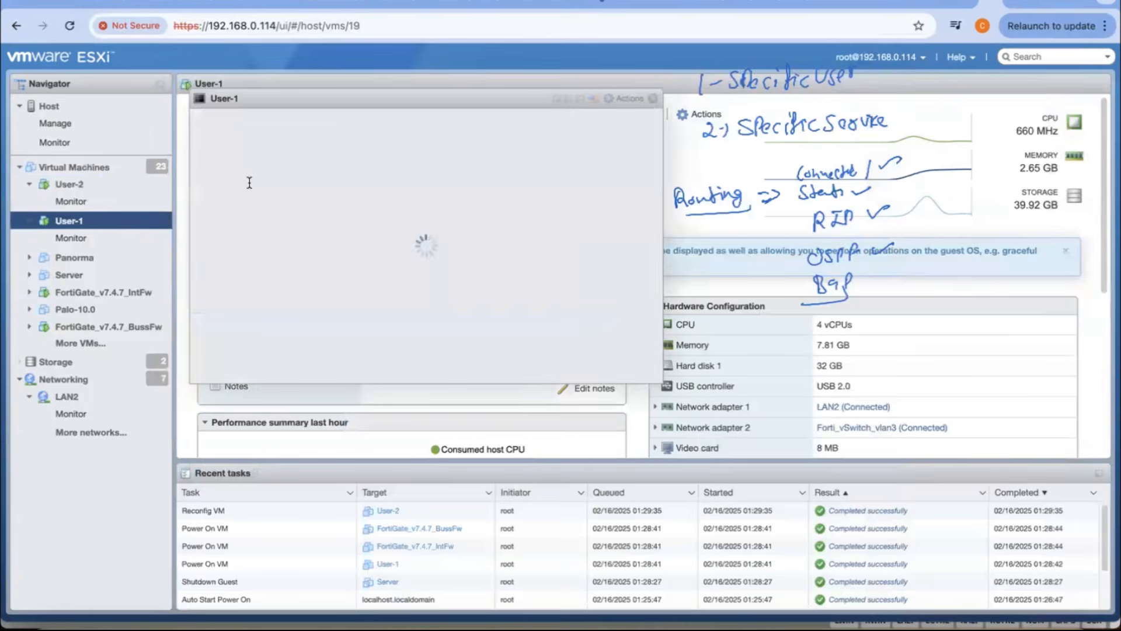
left_click(208, 600)
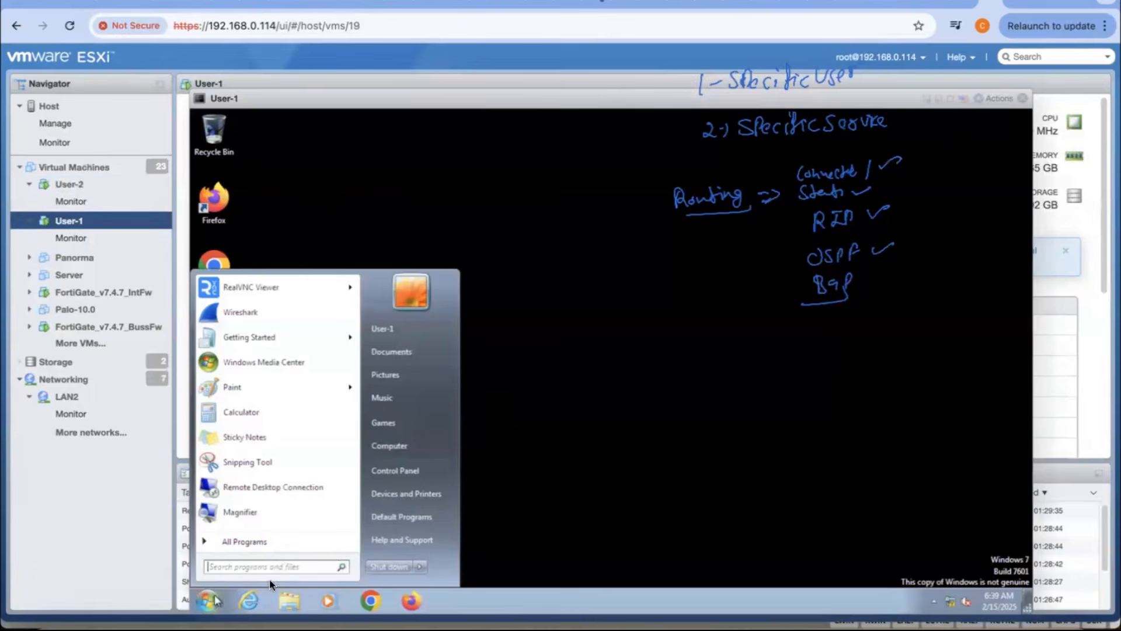
left_click(396, 467)
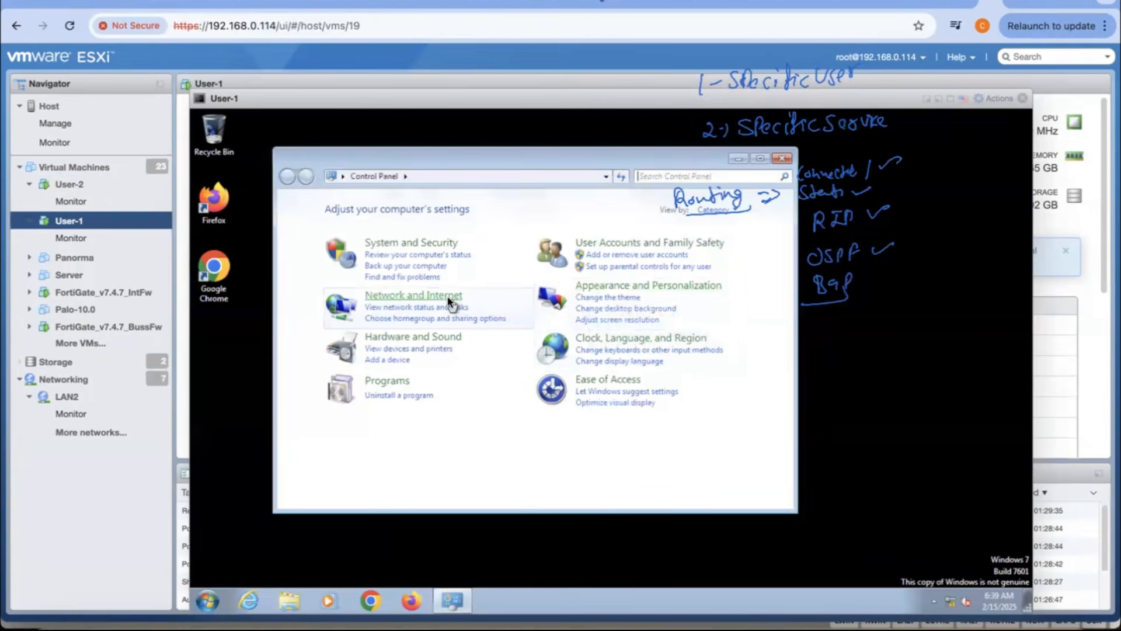
left_click(433, 307)
left_click(514, 310)
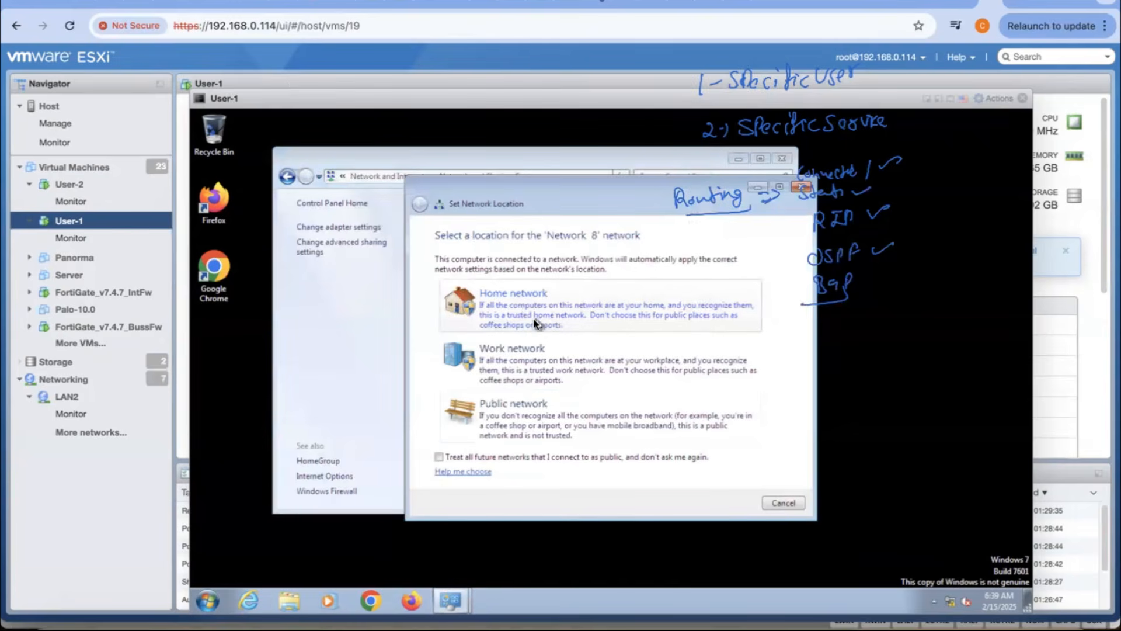
left_click(786, 504)
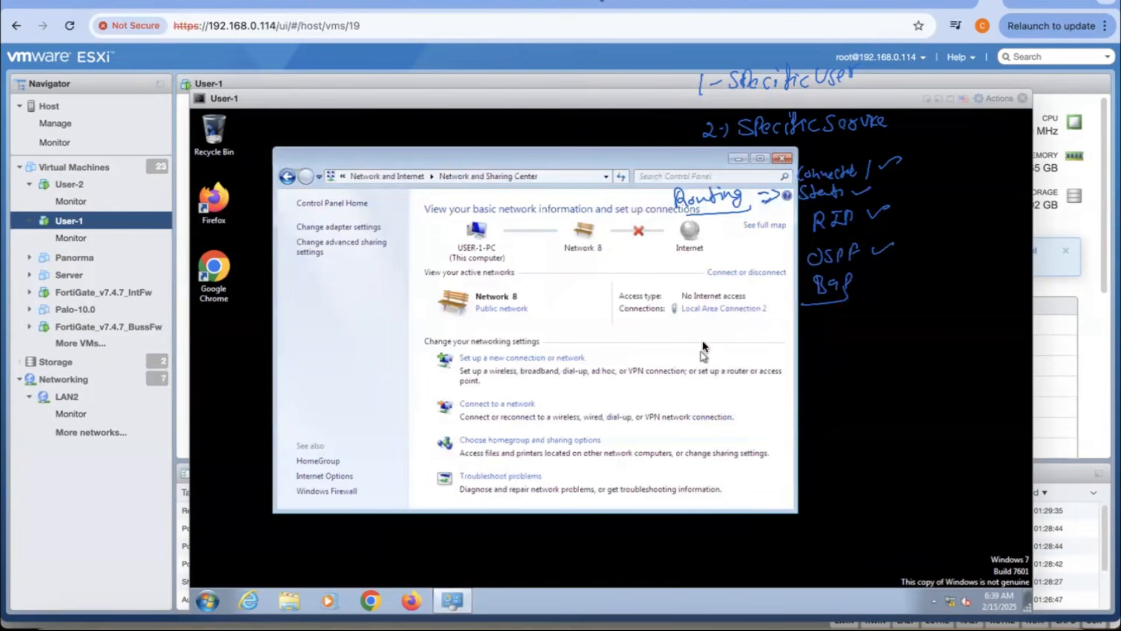
Step: Recheck the address, subnet mask and gateway of User-1's Local Area Connection 2, close its console and return to User-2
left_click(718, 309)
left_click(532, 345)
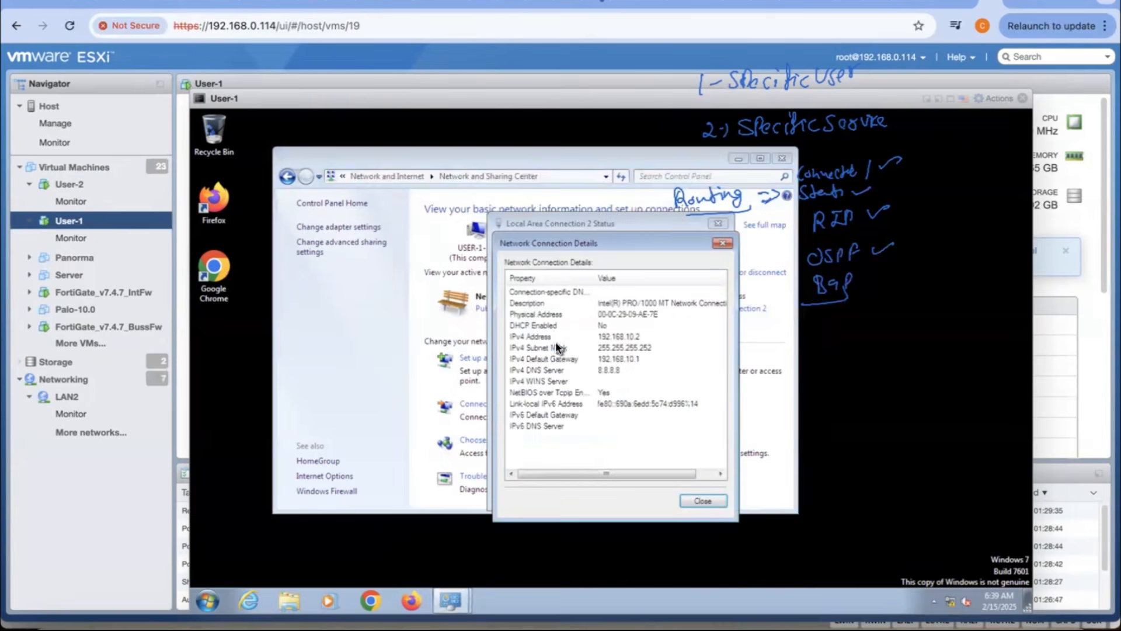
left_click(704, 500)
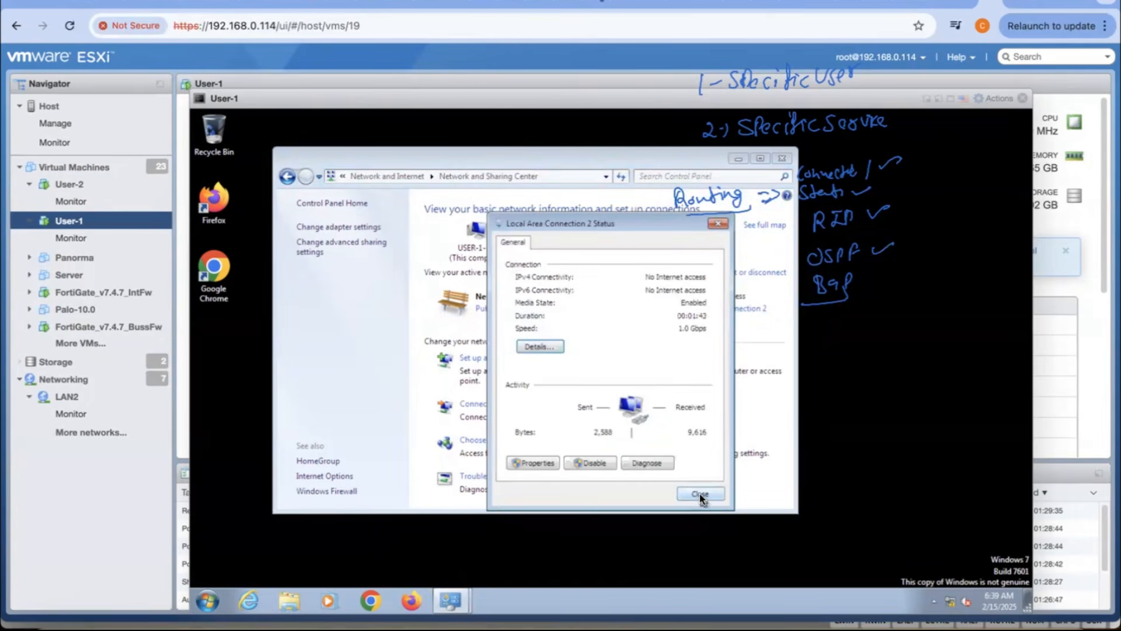
left_click(700, 495)
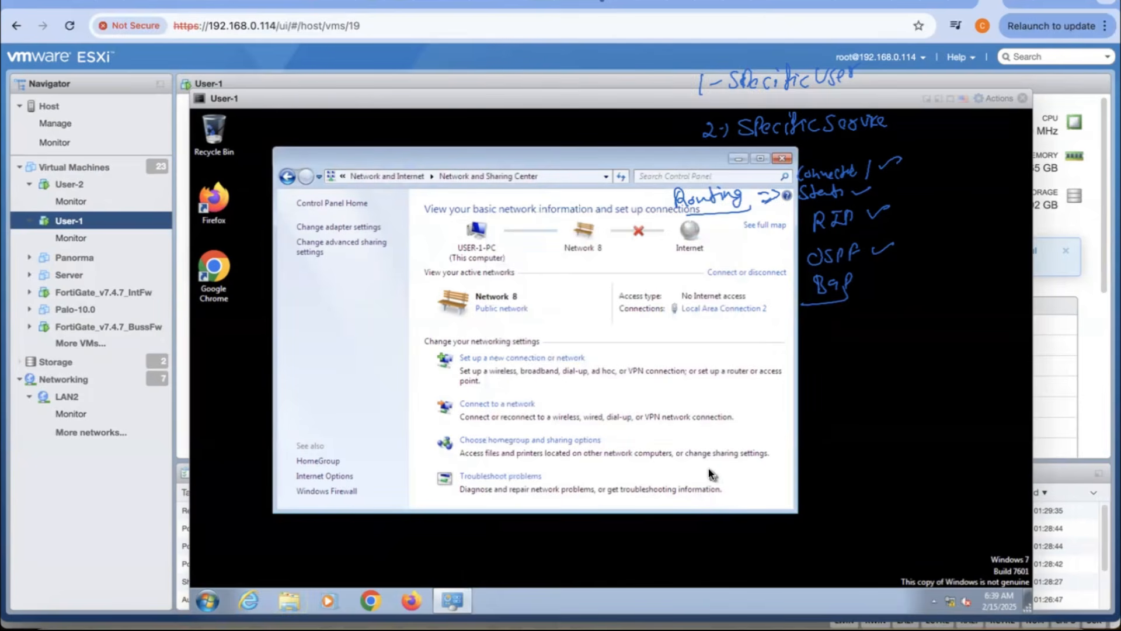
left_click(783, 158)
left_click(69, 184)
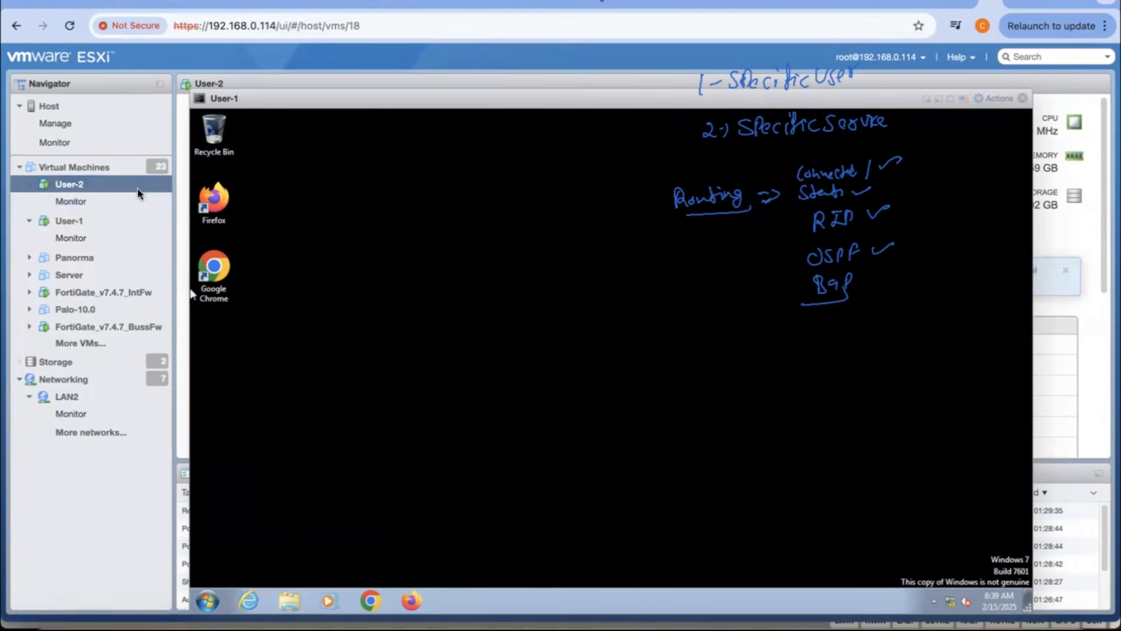
left_click(1023, 98)
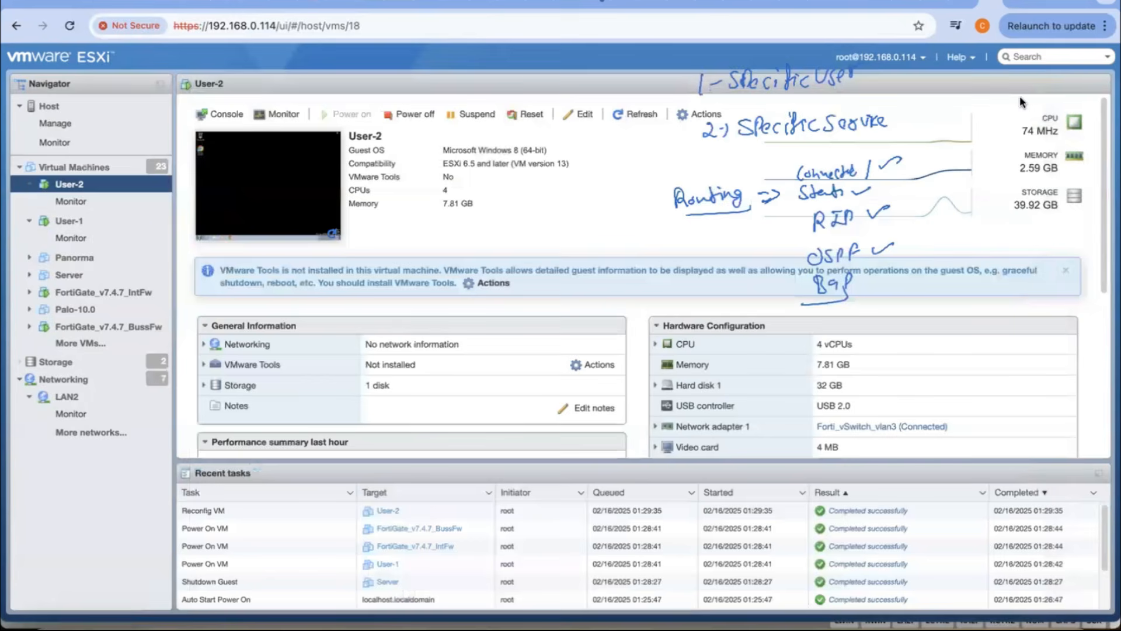
Step: Open the FortiGate_v7.4.7_IntFw console and log in as admin with the account password
left_click(105, 293)
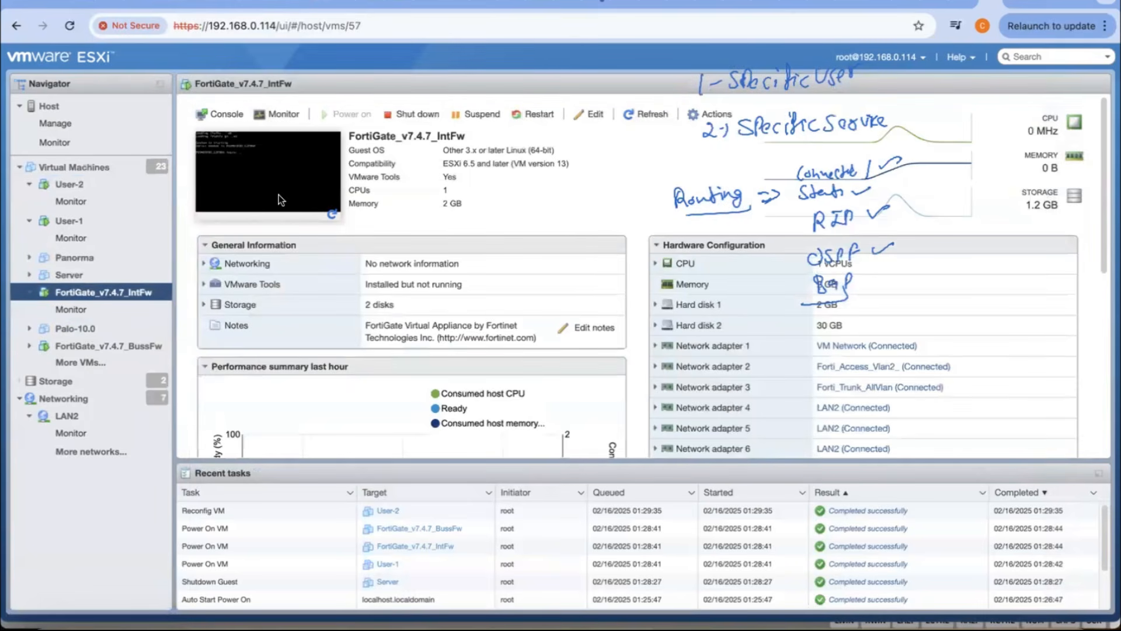
left_click(960, 3)
left_click(986, 4)
left_click(279, 167)
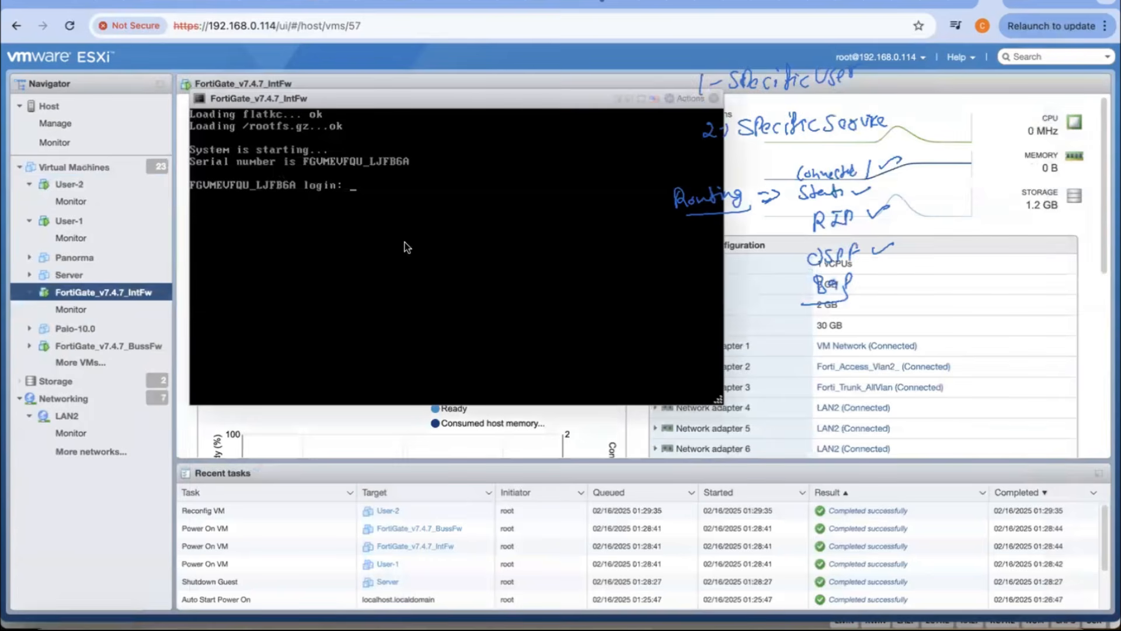
type("admin")
key("Return")
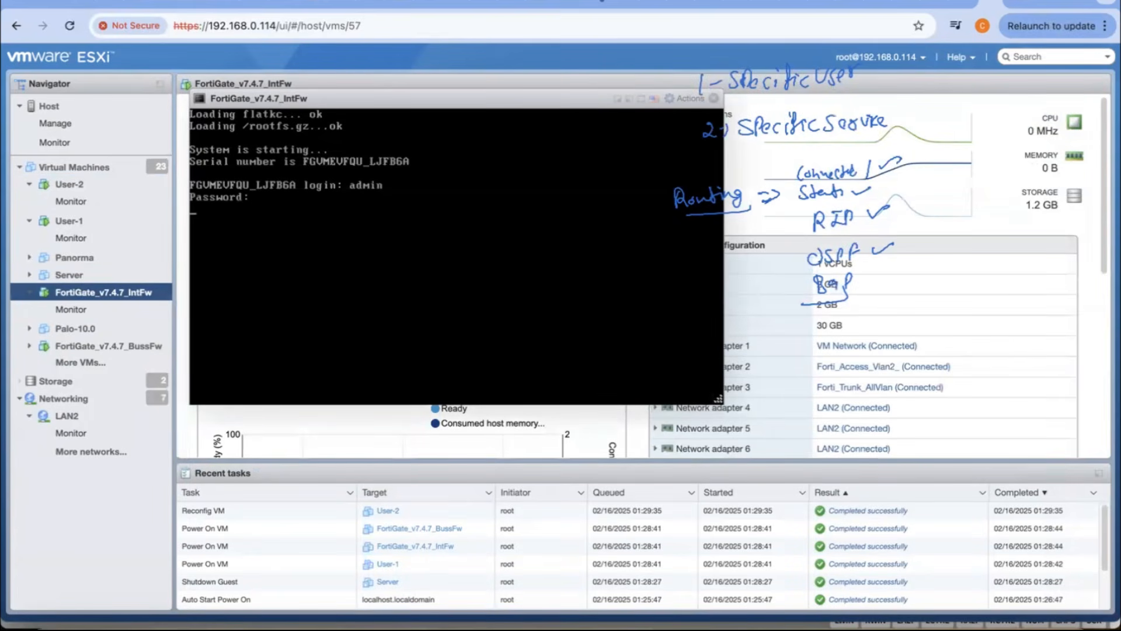
type("admin")
key("Return")
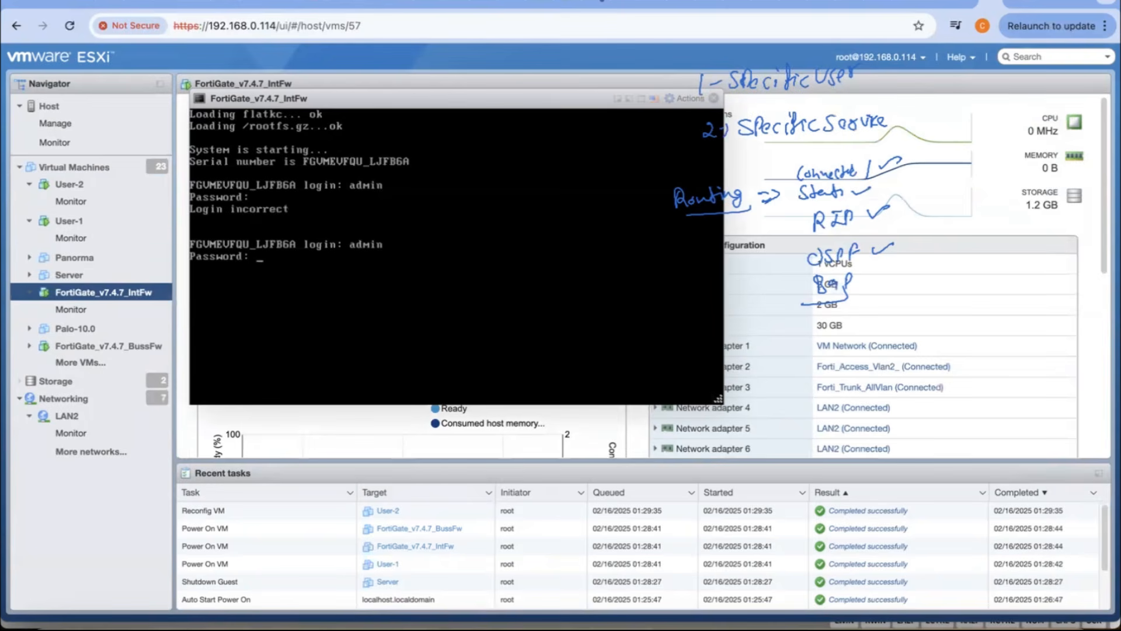
key("Return")
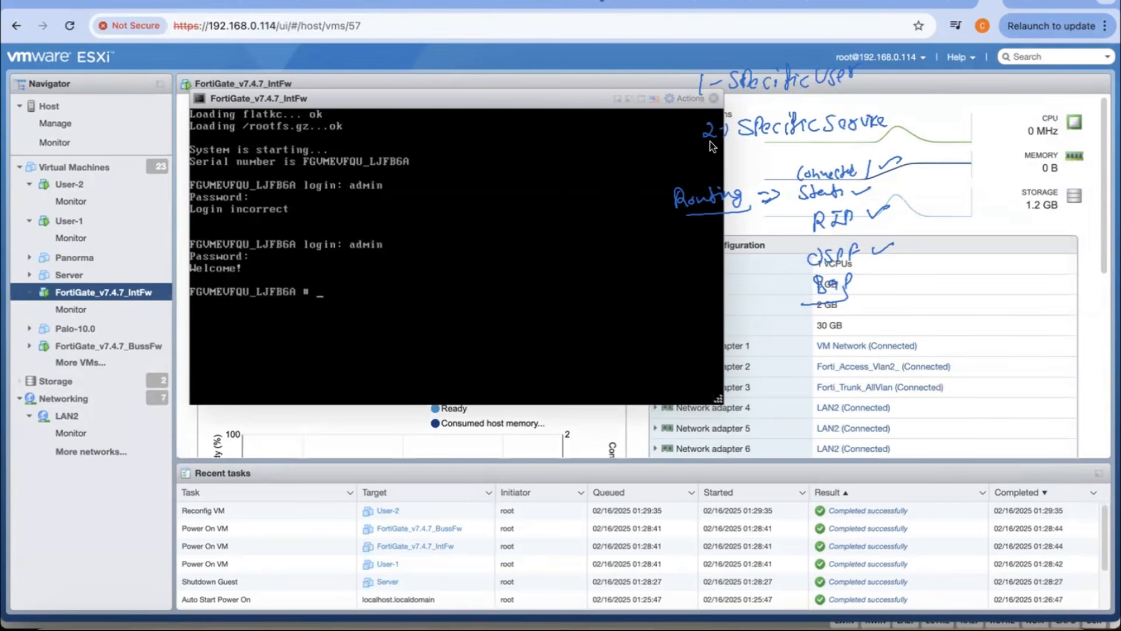
Step: Move the IntFw console aside and open the FortiGate_v7.4.7_BussFw console at its login prompt
left_click_drag(540, 101, 812, 107)
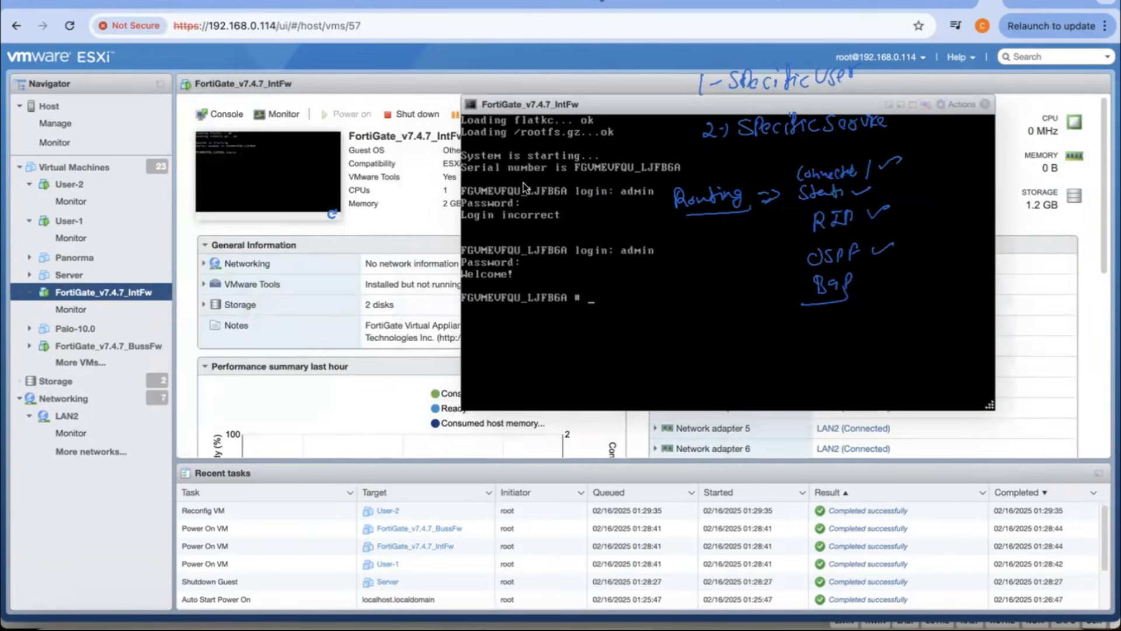
left_click(120, 347)
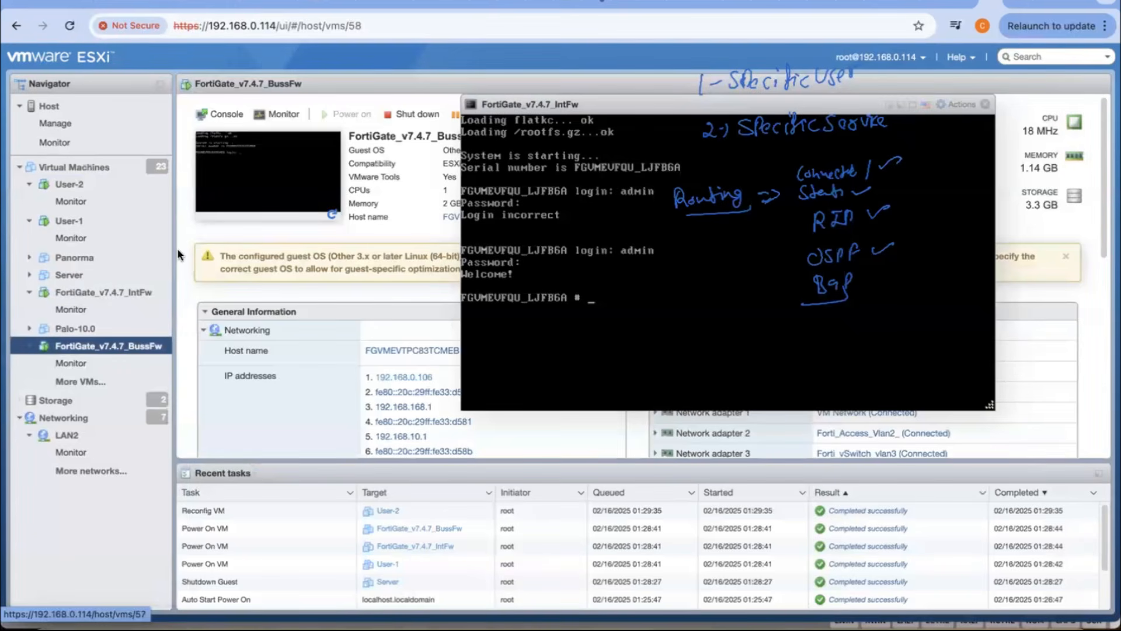
left_click(295, 158)
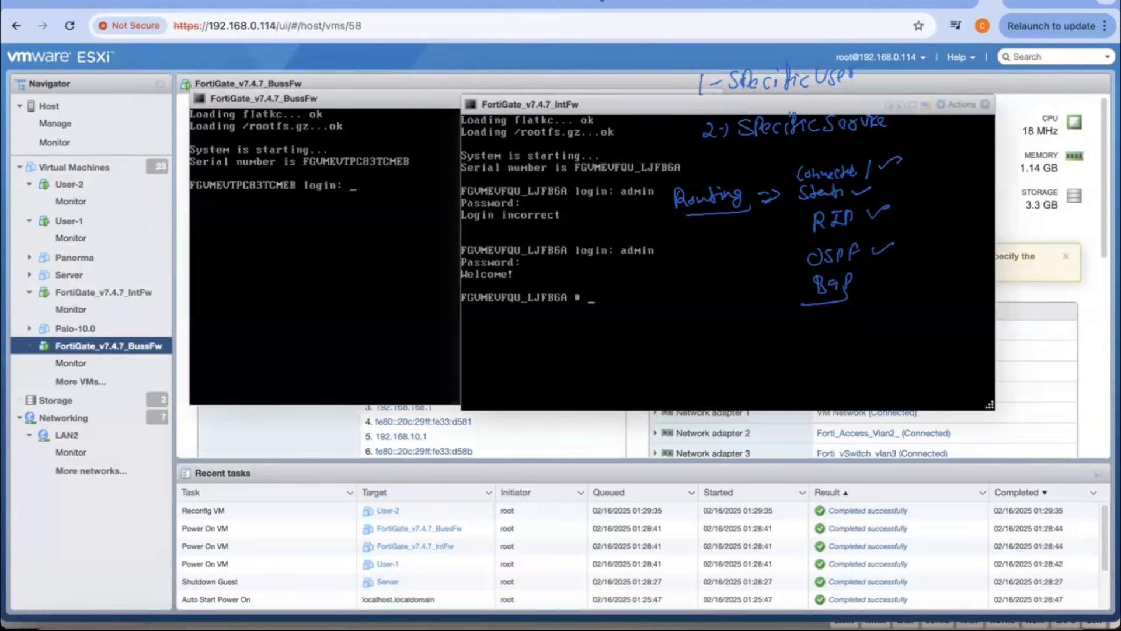
left_click(332, 186)
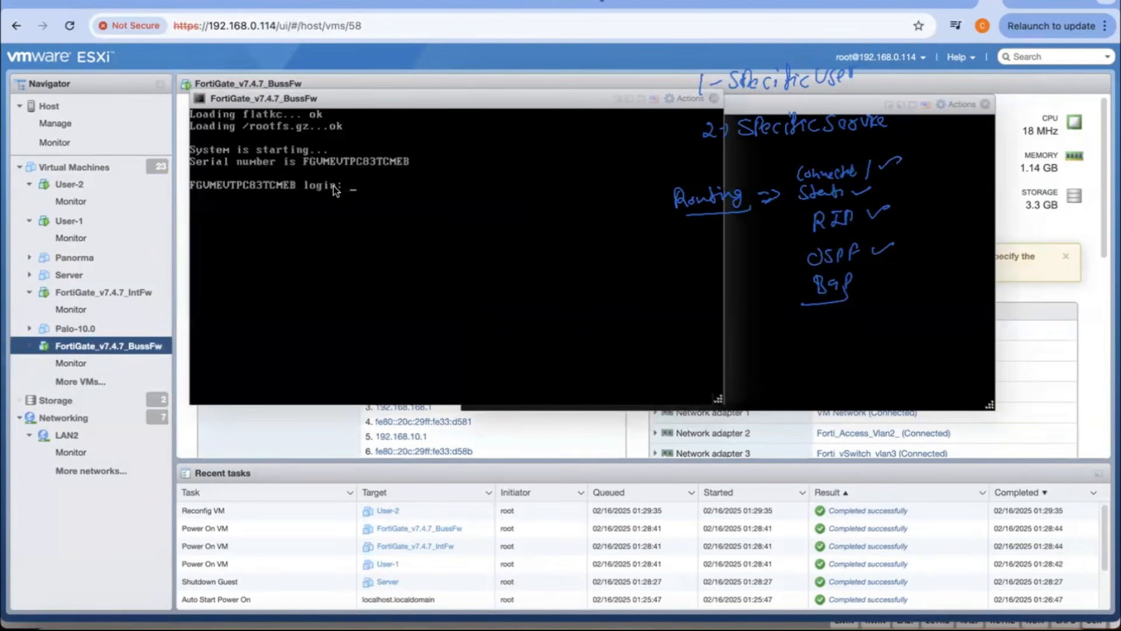
Step: Log in to the BussFw firewall console as admin with the account password
type("admin")
key("Return")
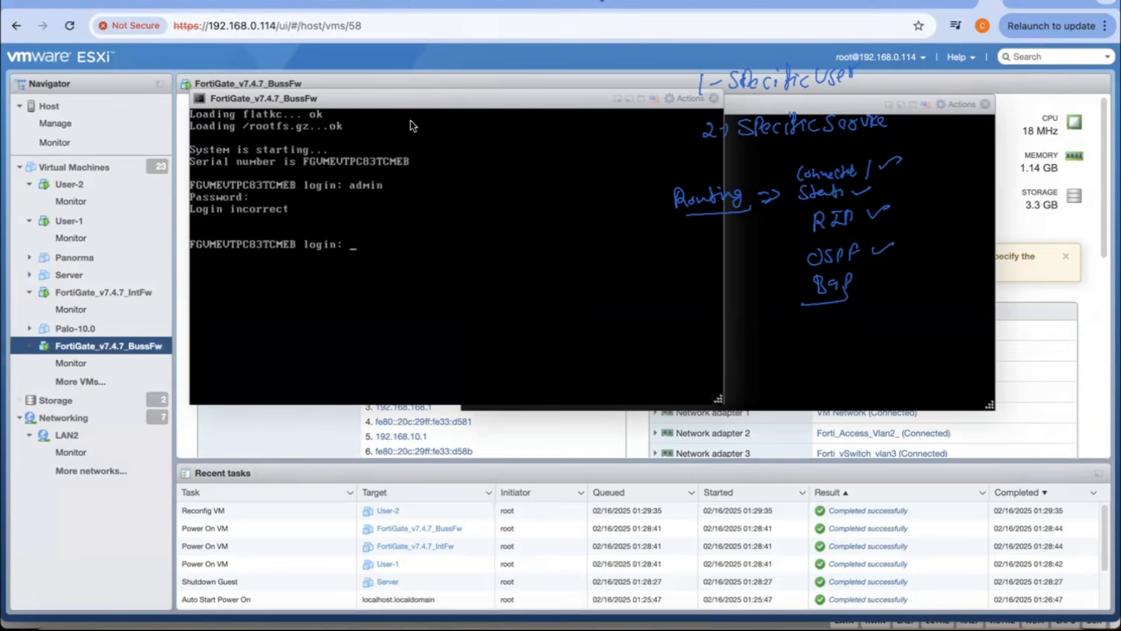
type("admin")
key("Return")
key("Return")
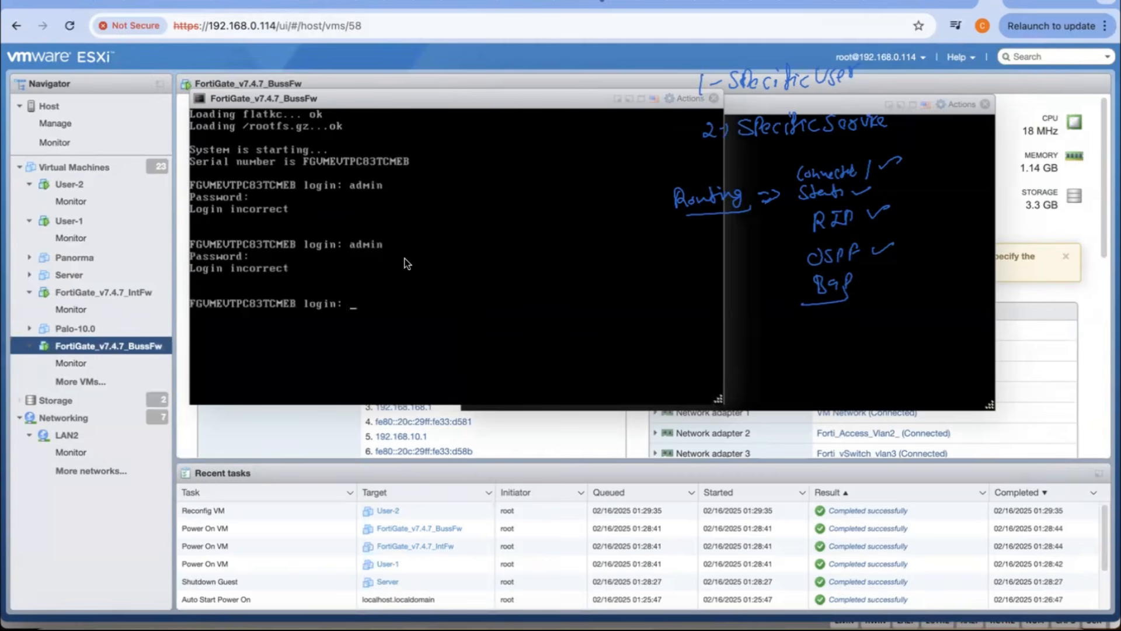
type("admin")
key("Return")
key("Return")
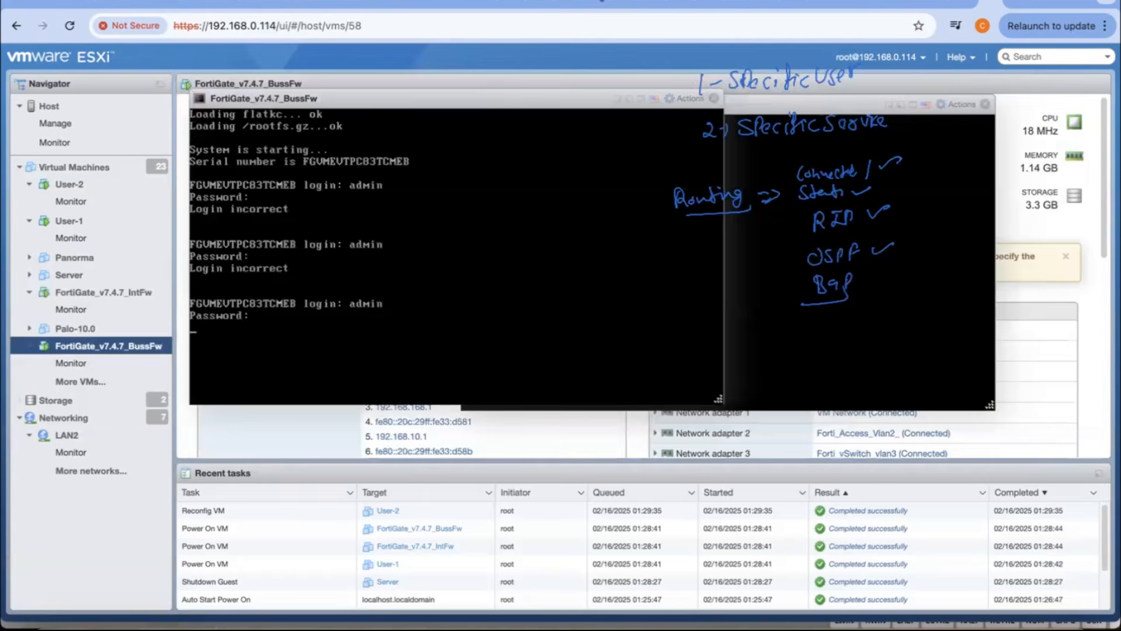
key("Return")
key("Return")
Step: List the BussFw firewall's physical interfaces with "get system interface physical"
type("get system ")
type("info")
key("BackSpace")
key("BackSpace")
key("BackSpace")
key("BackSpace")
key("BackSpace")
type("interface physical")
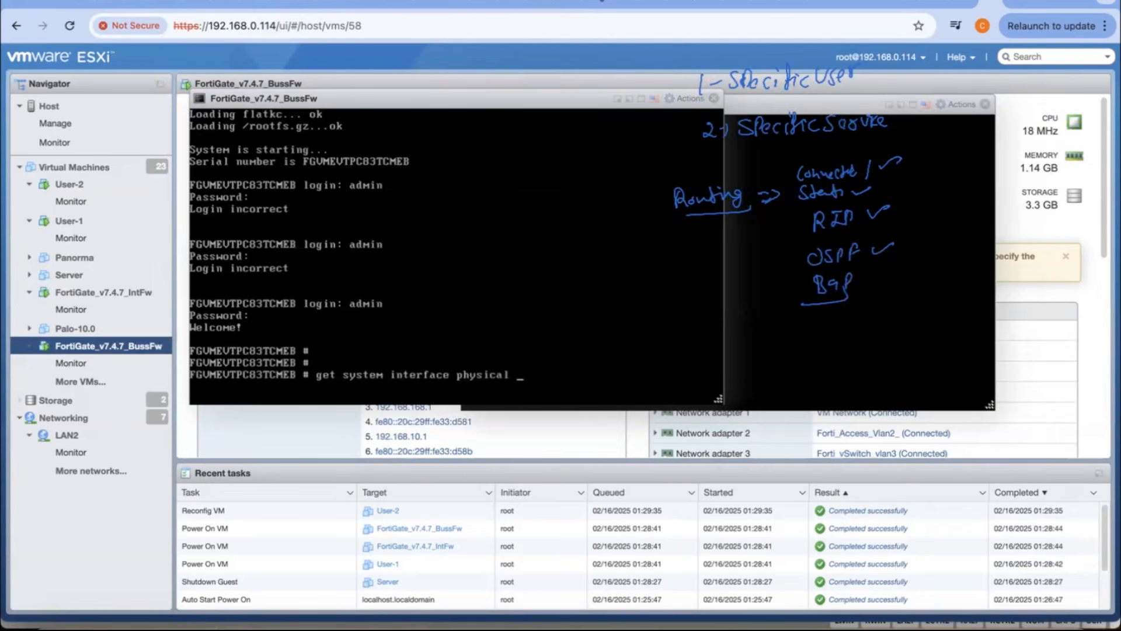
key("question")
key("Return")
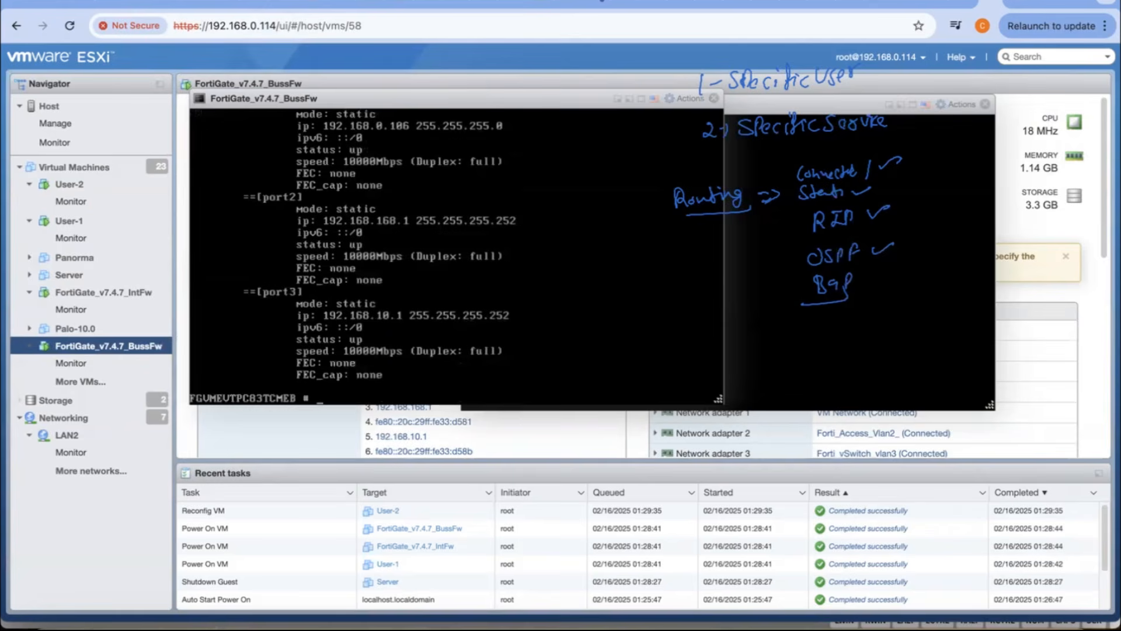
Step: List the IntFw firewall's physical interfaces with "get system interface physical" in its console
left_click(883, 250)
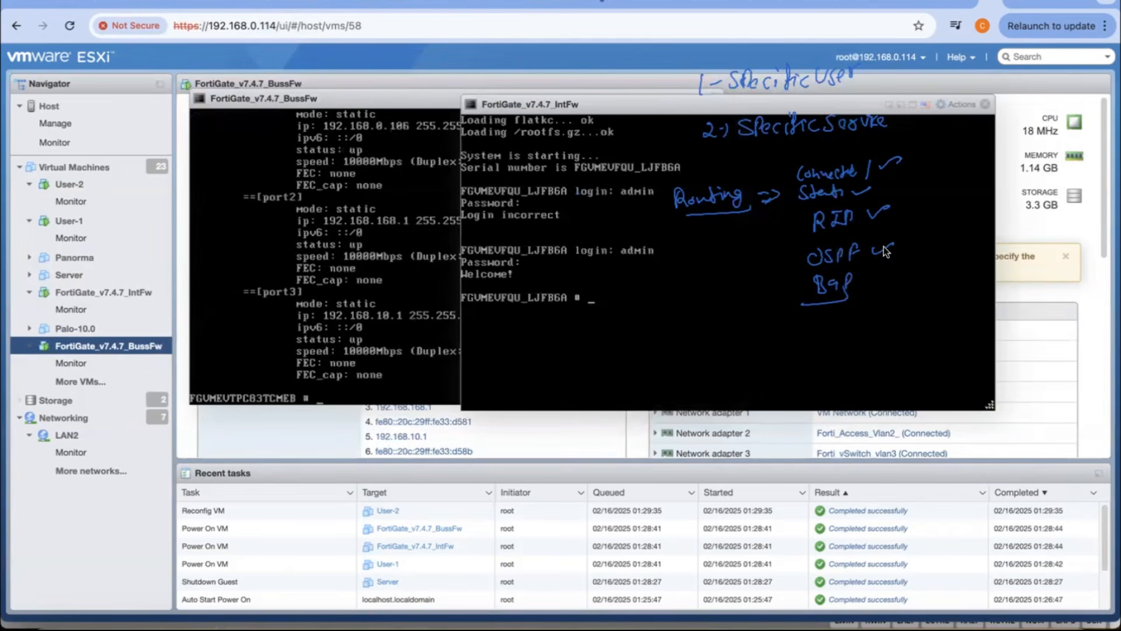
type("get system interface ")
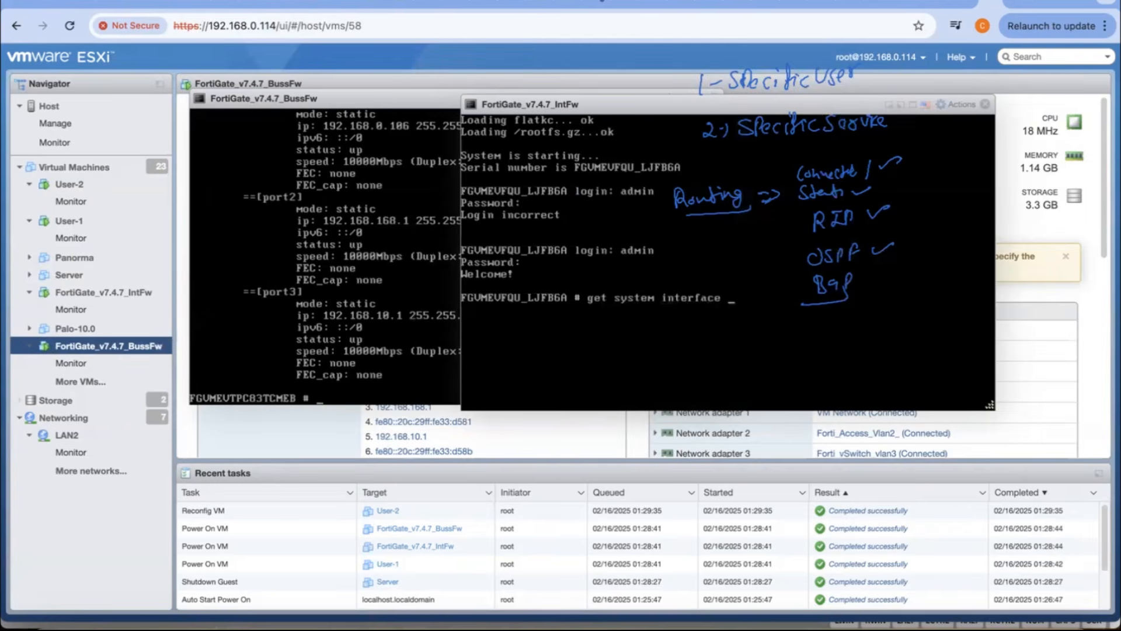
type("physical")
key("question")
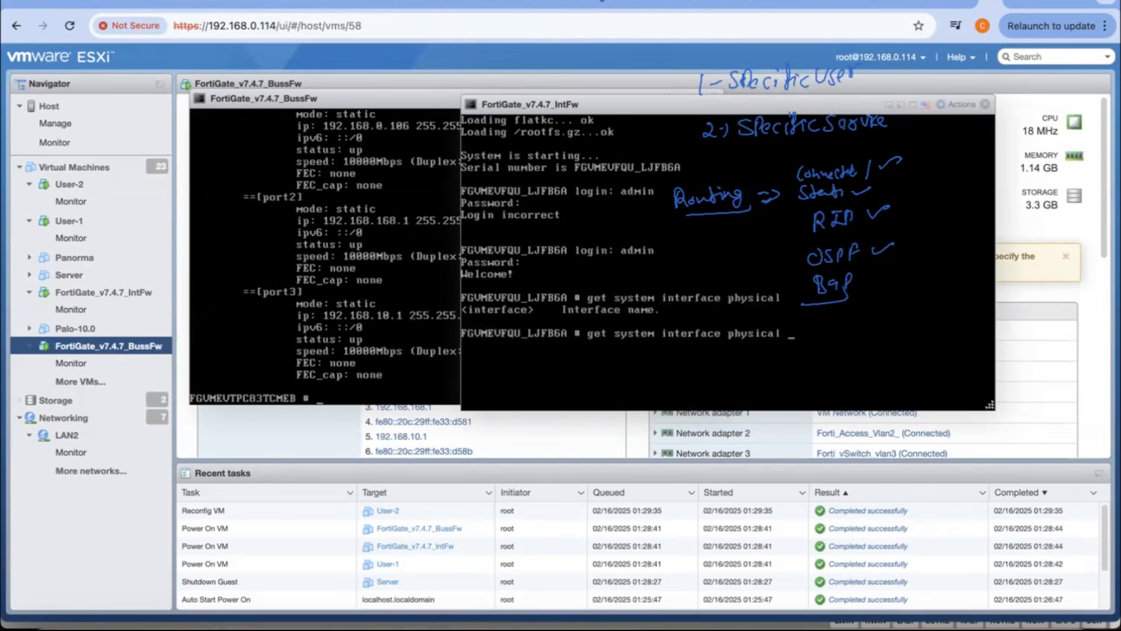
key("Return")
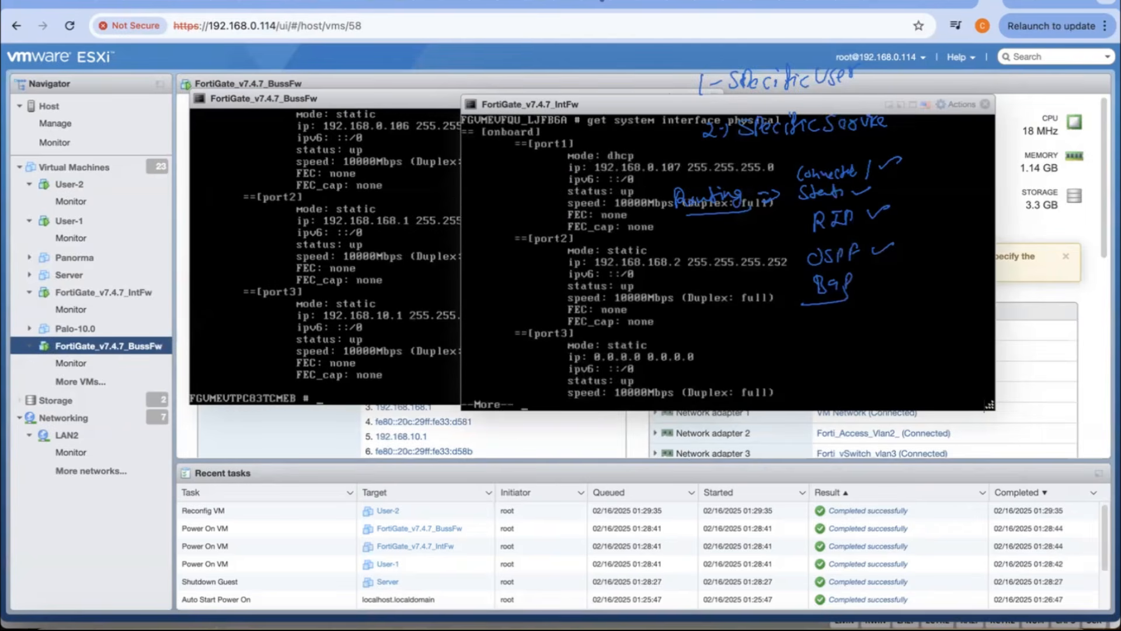
Step: Load 192.168.0.106 in a separate browser tab and proceed past the certificate warning
left_click(1033, 7)
type("192.168.0.114")
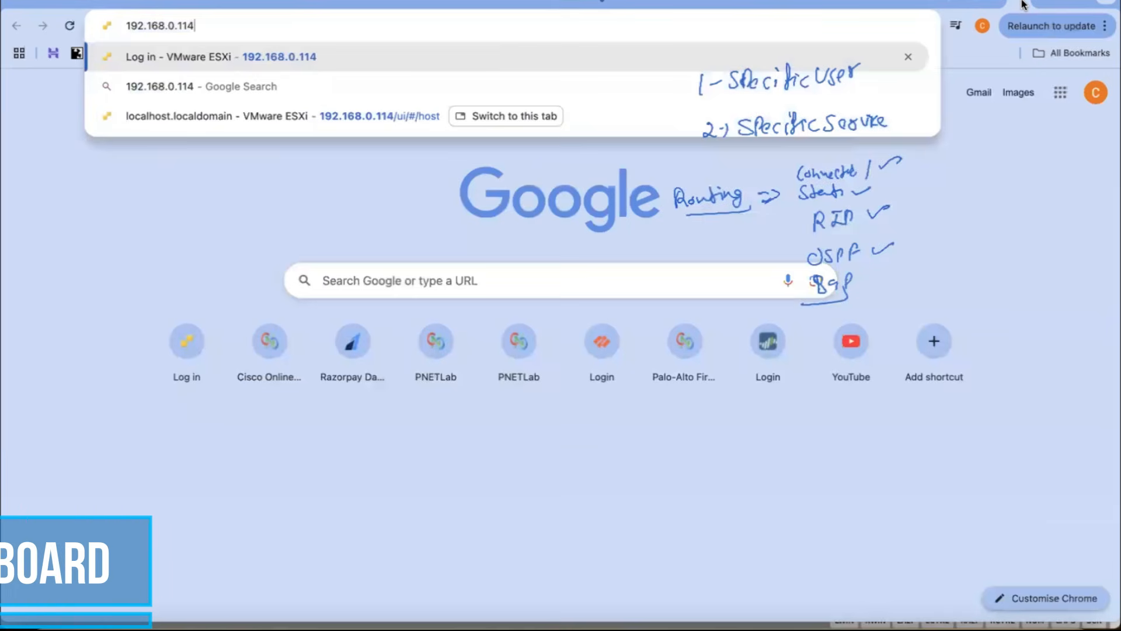
key("BackSpace")
key("BackSpace")
type("06")
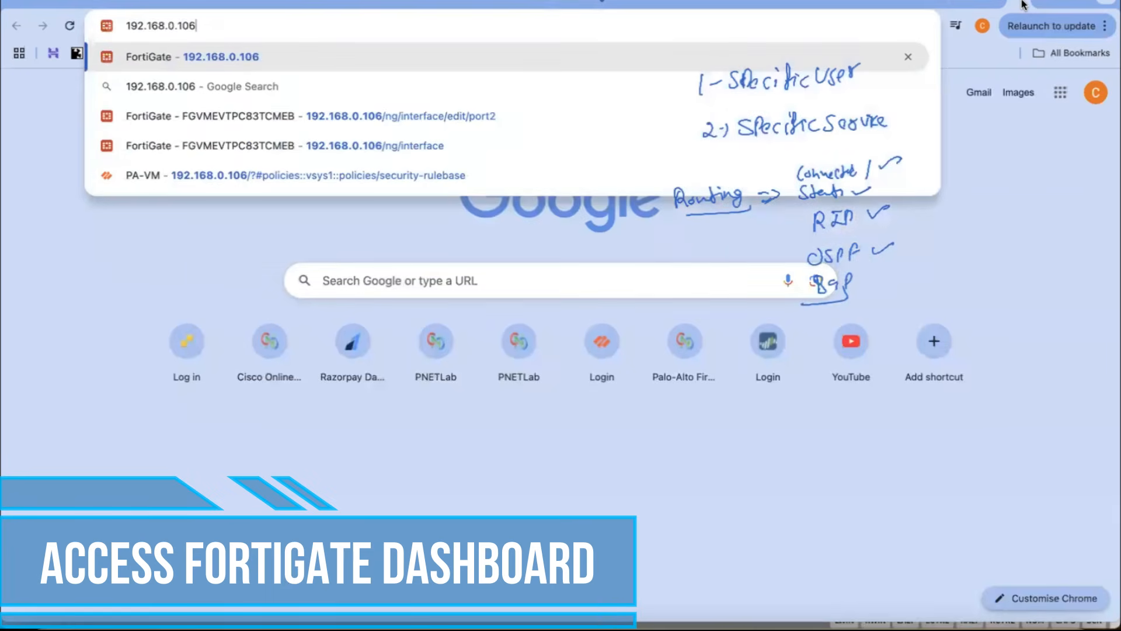
key("Return")
left_click(357, 425)
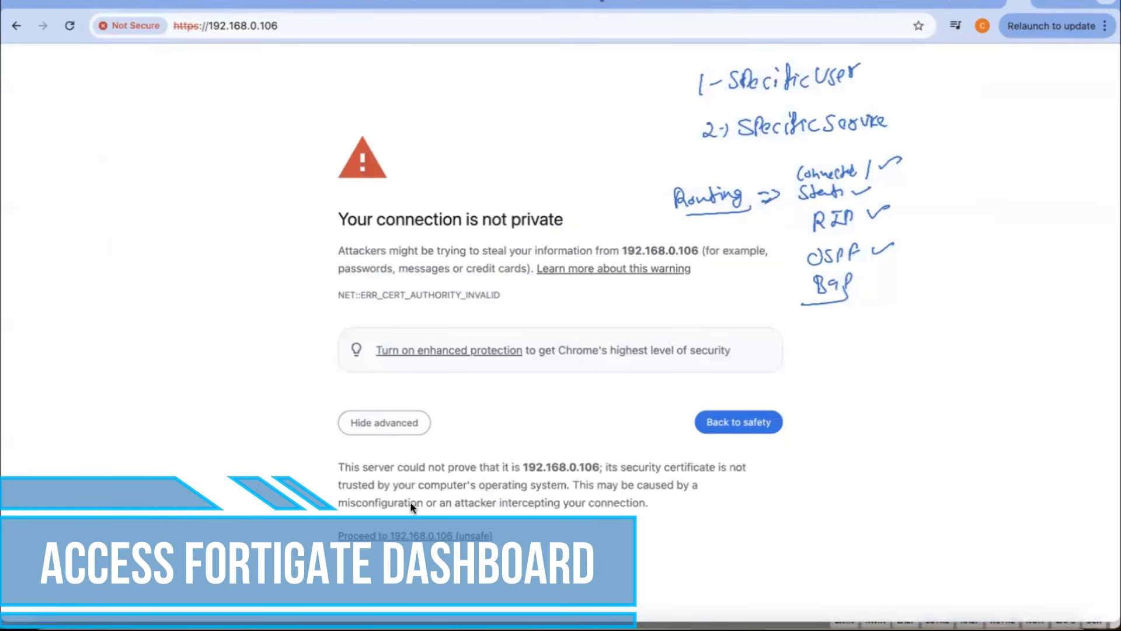
left_click(409, 536)
Step: Load the Internet firewall's web interface at 192.168.0.107 in another browser tab
left_click(1047, 3)
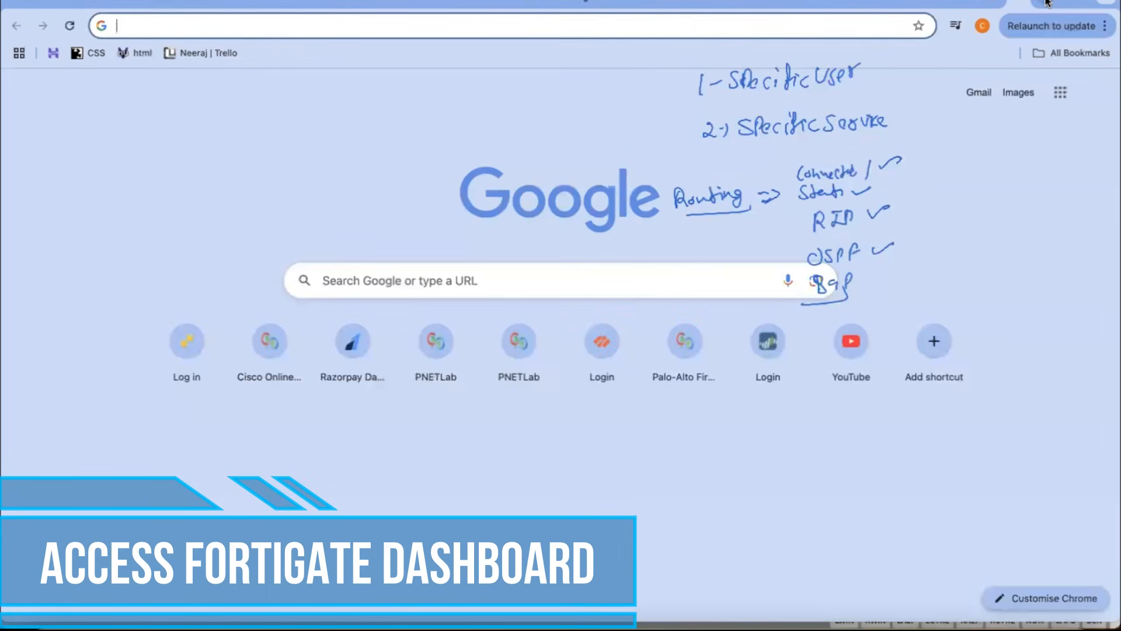
type("192.168.0.114")
key("BackSpace")
key("BackSpace")
type("07")
key("Return")
Step: Log in to the FortiGate at 192.168.0.107 as admin with the account password
type("admin")
key("Tab")
type("a")
key("BackSpace")
type("admin12345")
key("Return")
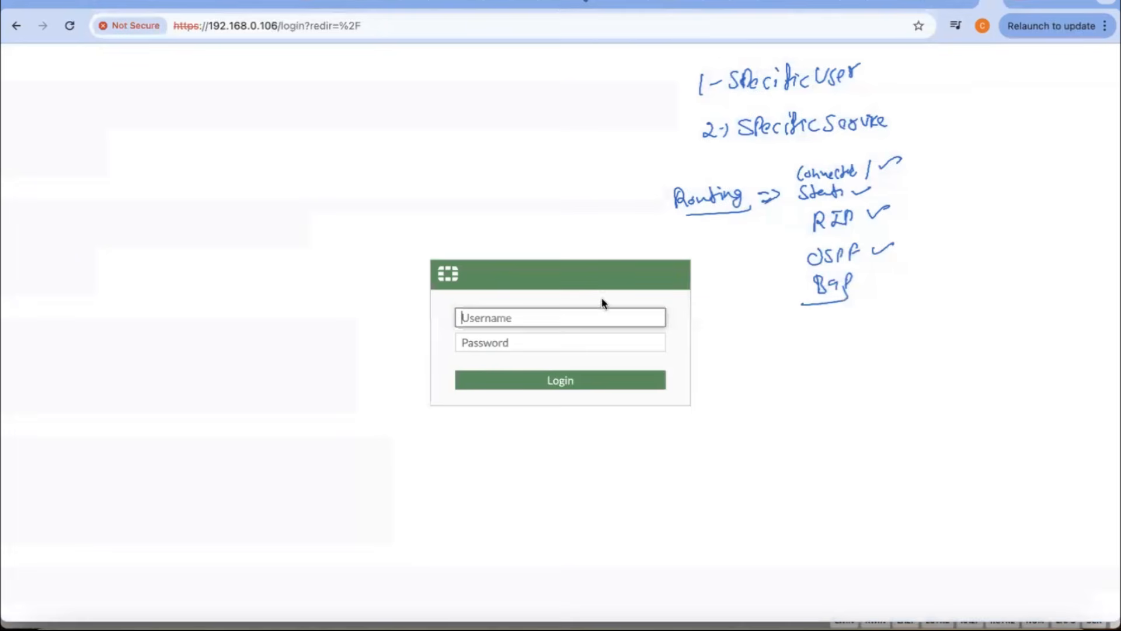
Step: Log in to the FortiGate at 192.168.0.106 as admin with the account password and bring up both firewalls' dashboards
type("admin")
key("Tab")
type("admin1234567")
key("Return")
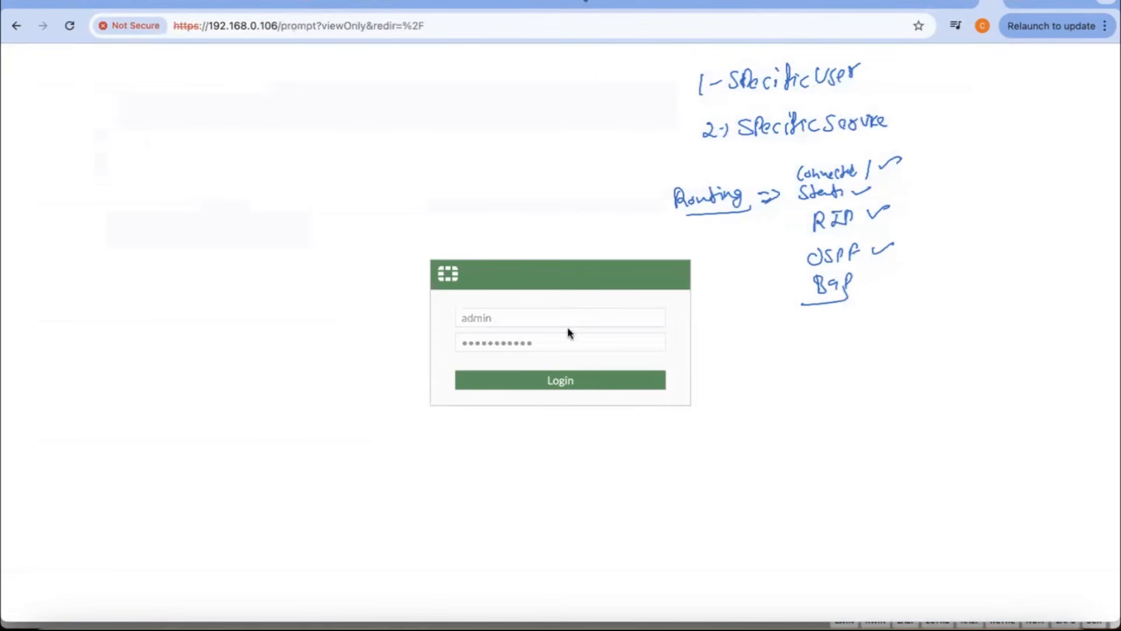
left_click(604, 412)
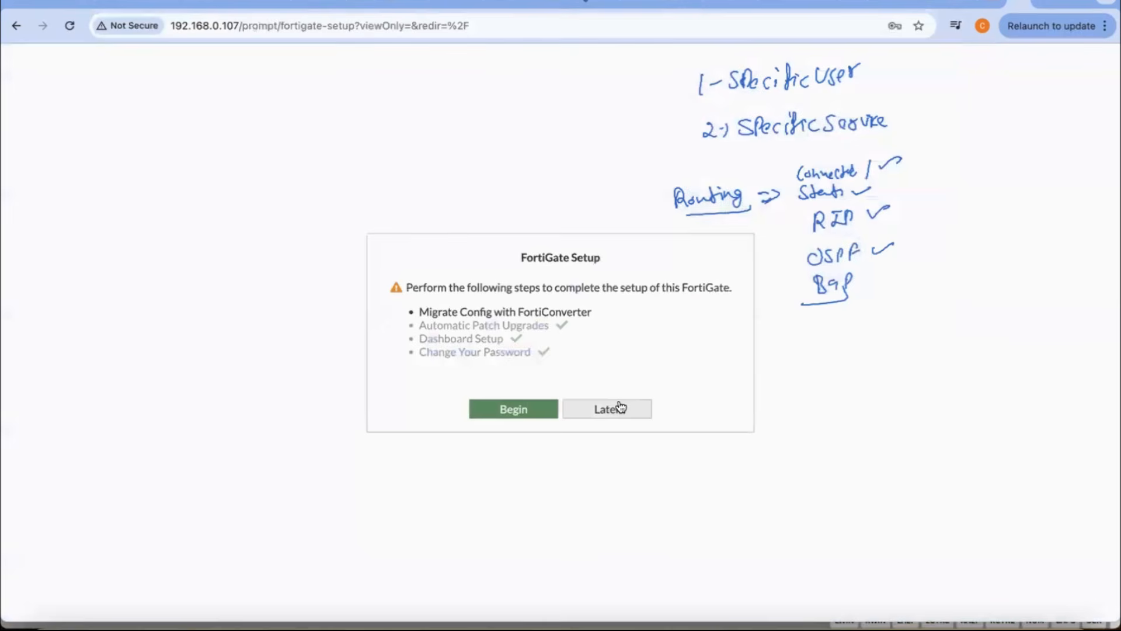
left_click(618, 408)
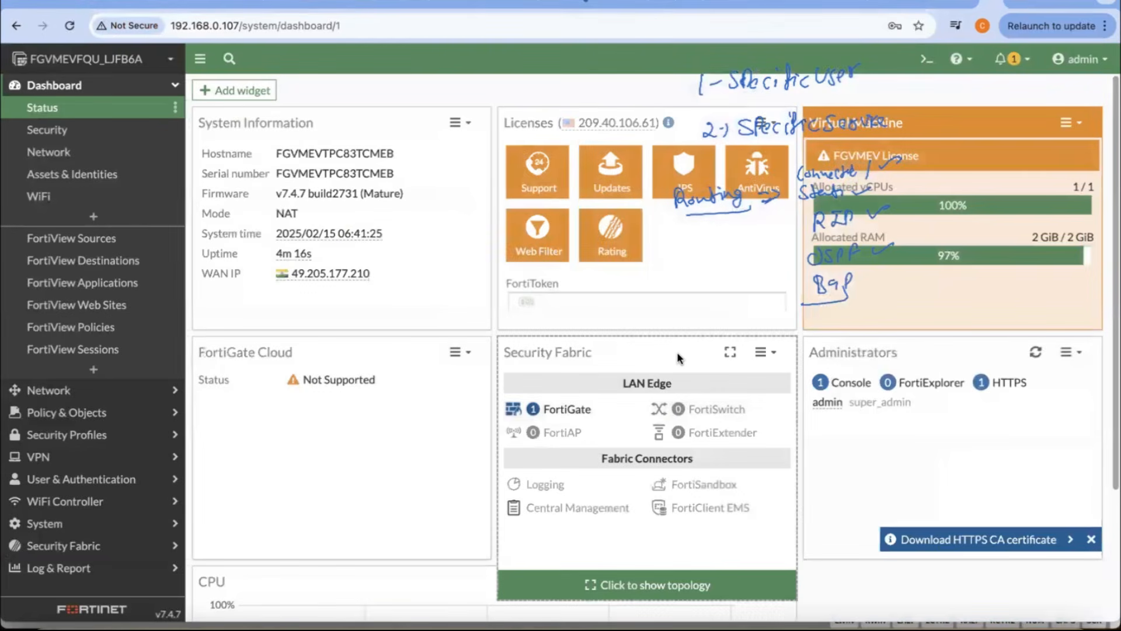
Step: Compare the firewall addresses in the ESXi consoles and dashboards with the topology diagram in the notes
key("ctrl+shift+Tab")
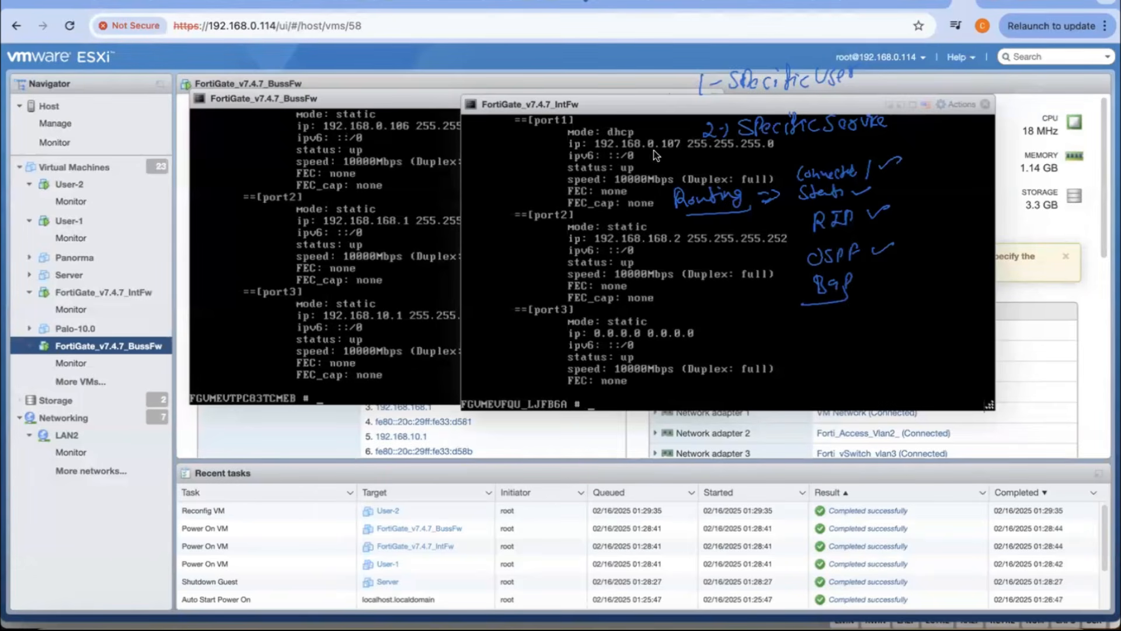
left_click(241, 627)
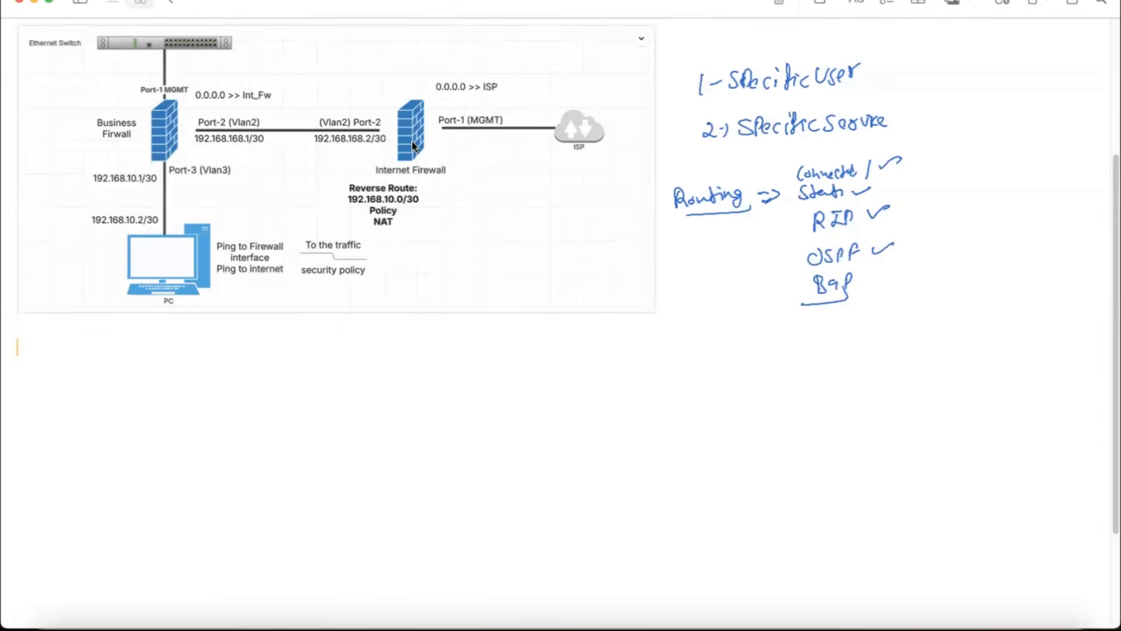
key("super+Tab")
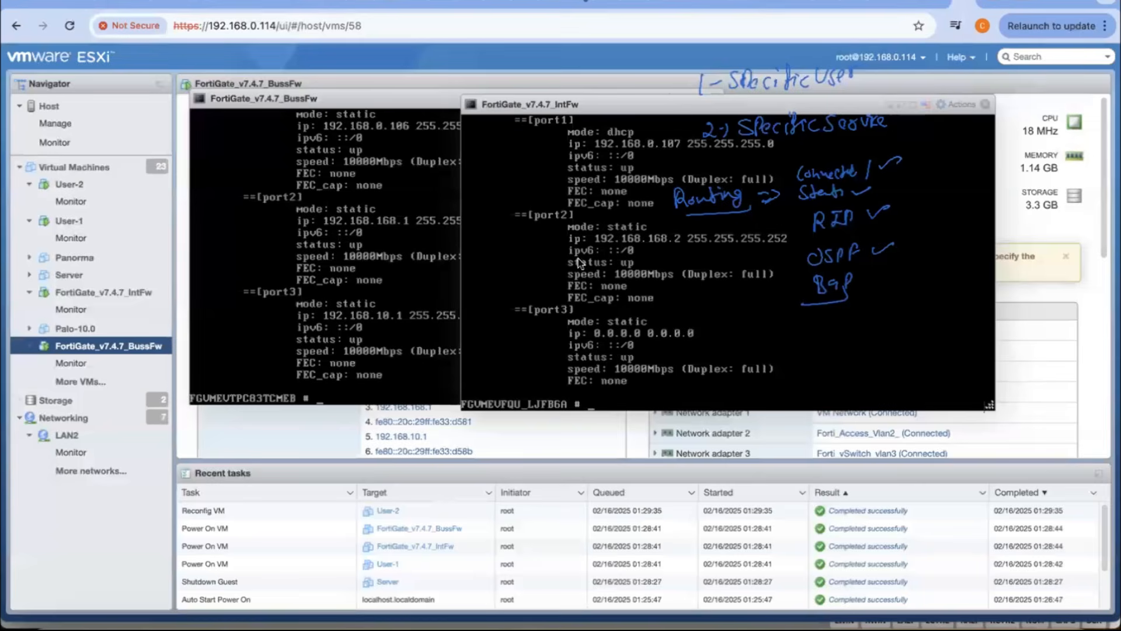
left_click(1006, 2)
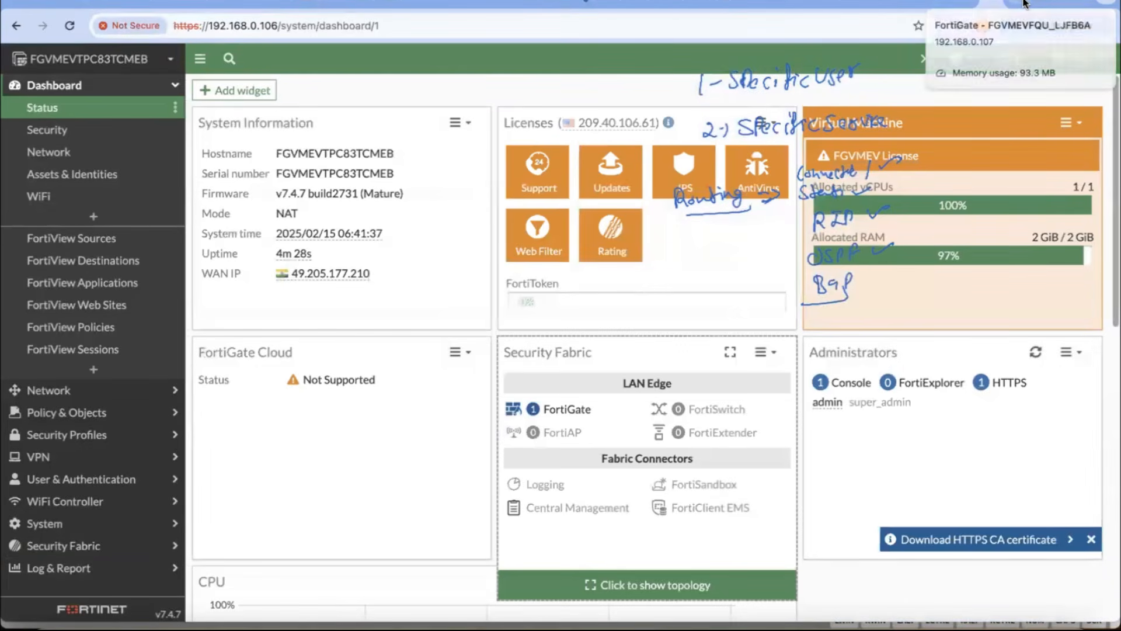
key("super+Tab")
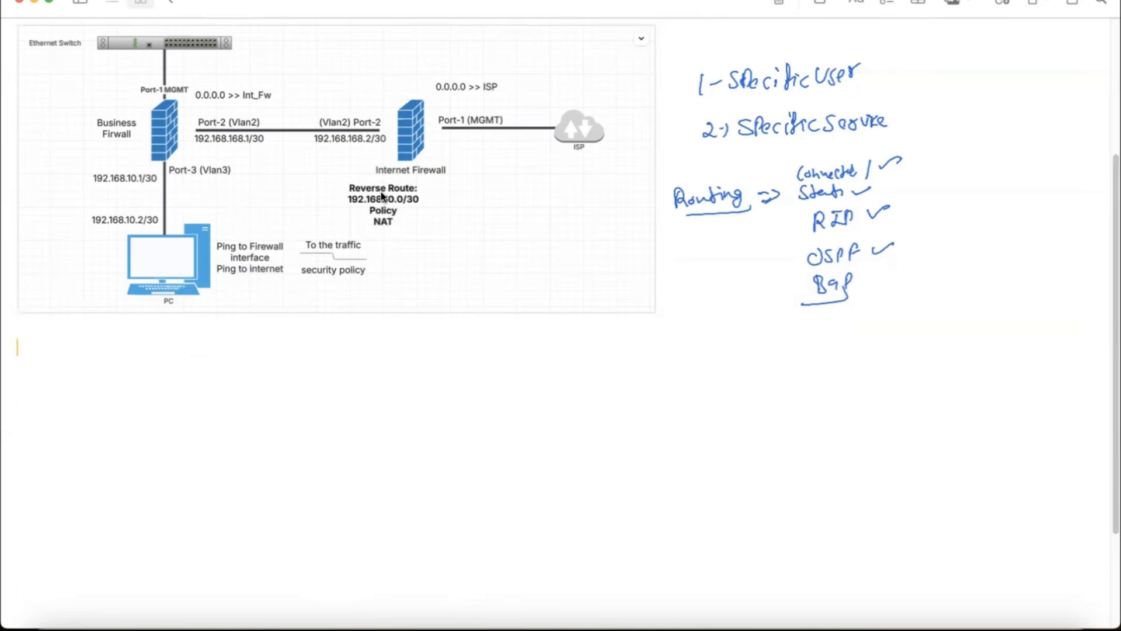
Step: Handwrite an underlined "DHCP-Server" beside the Specific User note, and switch back to the 192.168.0.106 dashboard in the browser
left_click(927, 22)
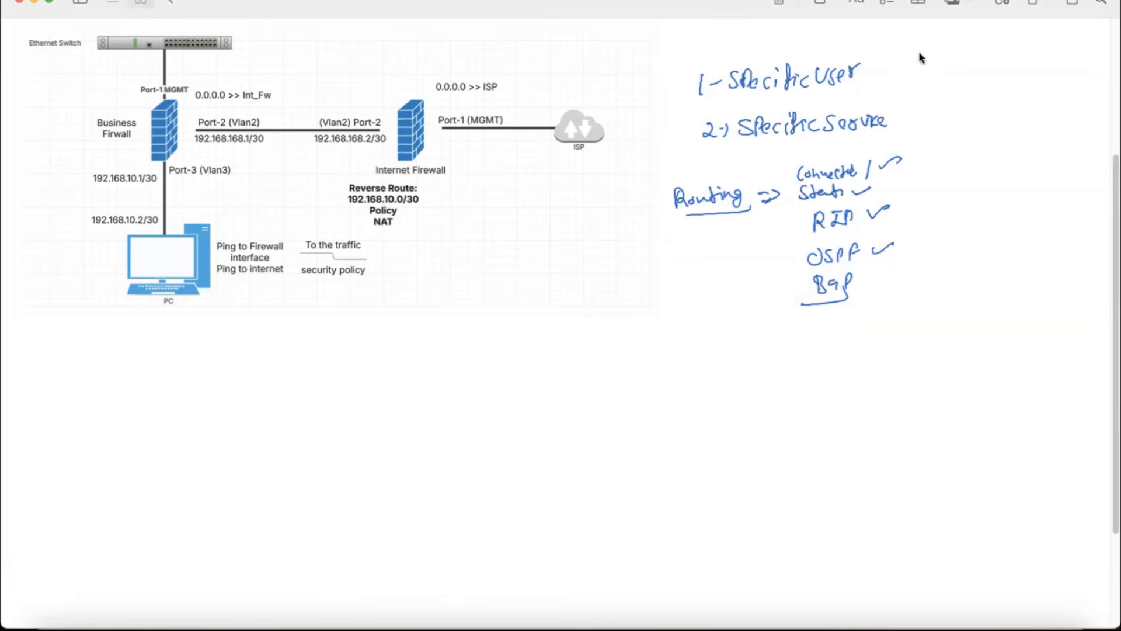
left_click(893, 71)
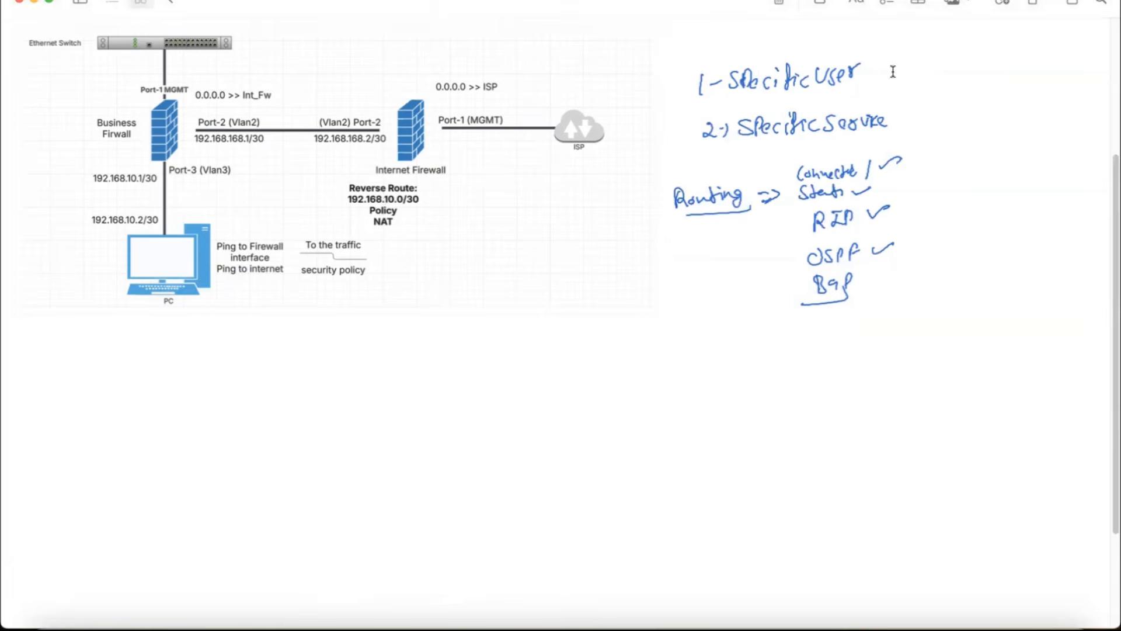
left_click(30, 186)
left_click_drag(890, 77, 905, 75)
mouse_move(917, 68)
left_mouse_down()
mouse_move(916, 78)
mouse_move(966, 78)
left_mouse_up()
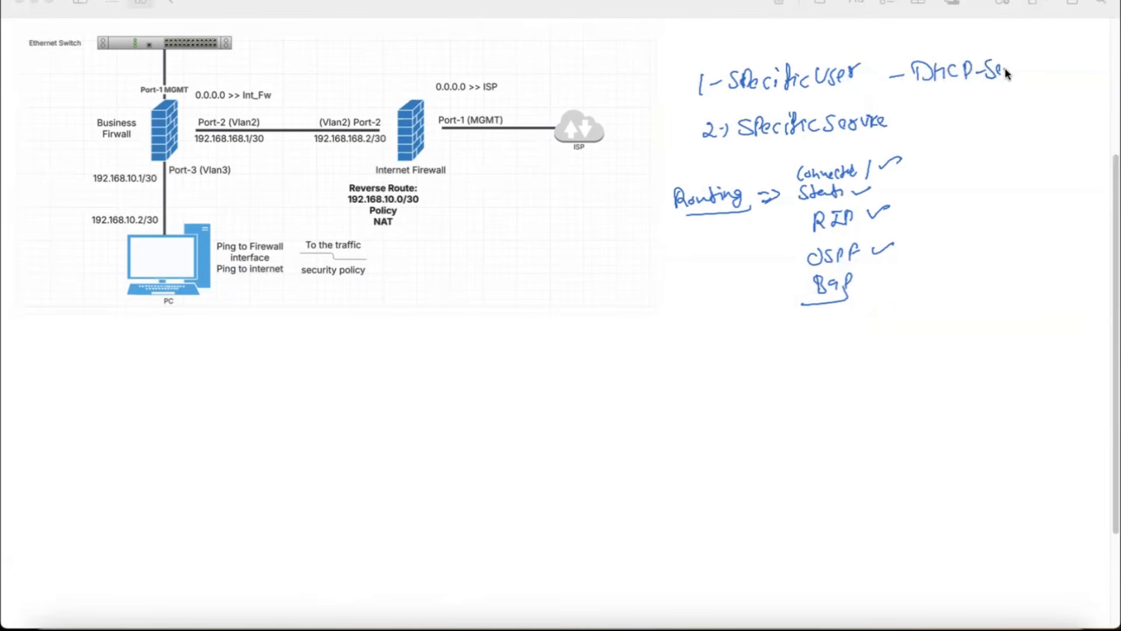
left_click_drag(921, 89, 1043, 84)
left_click(430, 624)
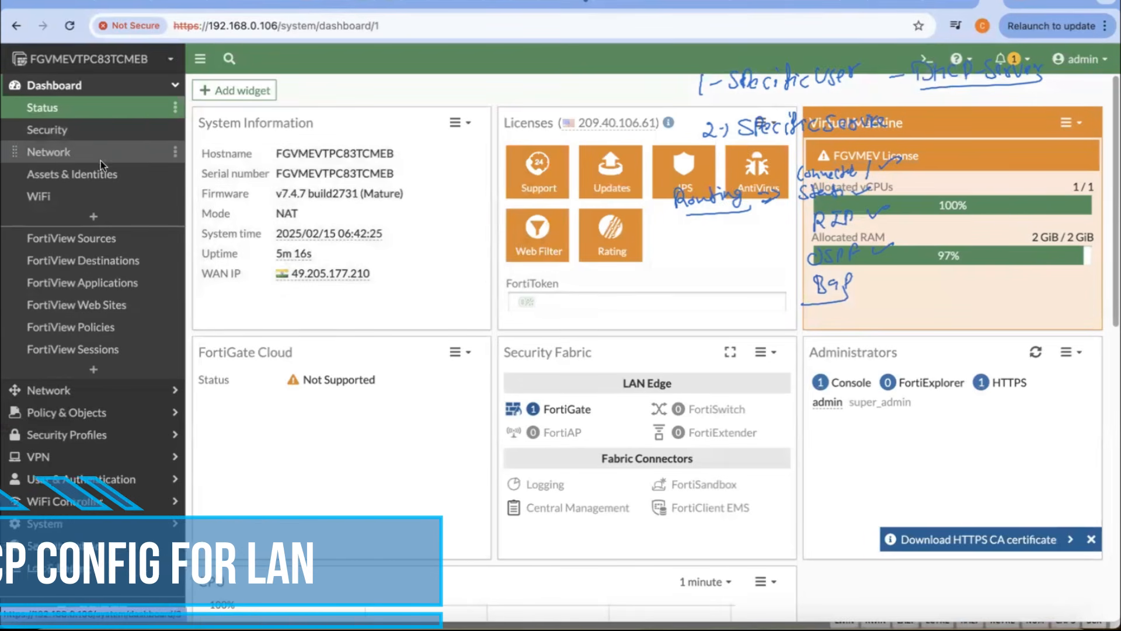
Step: Open the Towards_Lan (port3) interface for editing from the network interfaces list
left_click(58, 395)
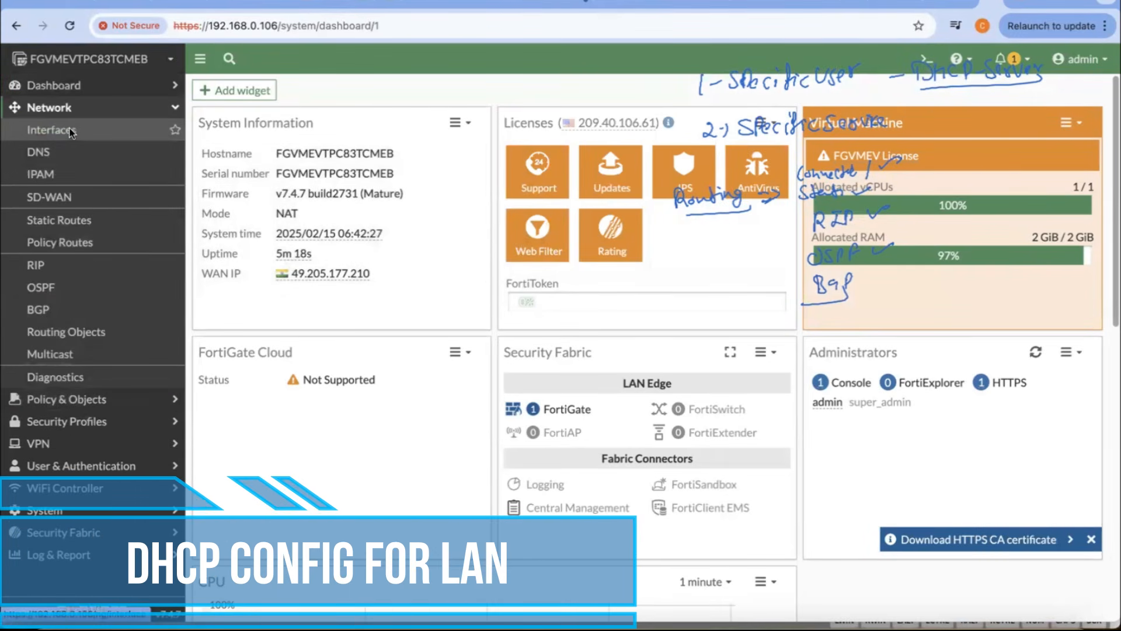
left_click(69, 128)
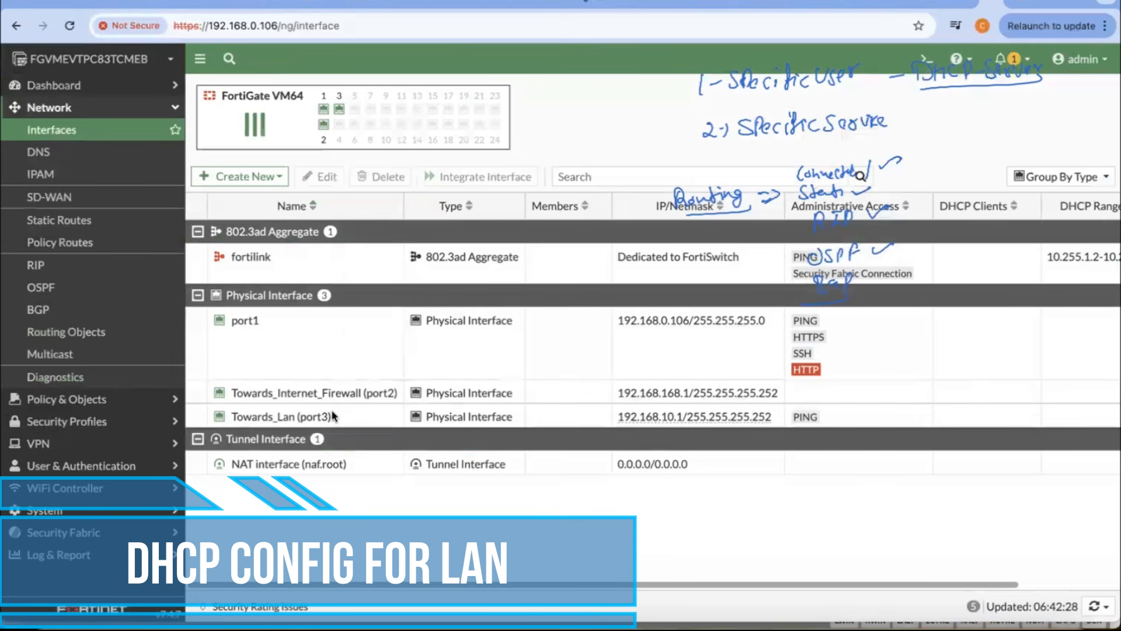
mouse_move(312, 416)
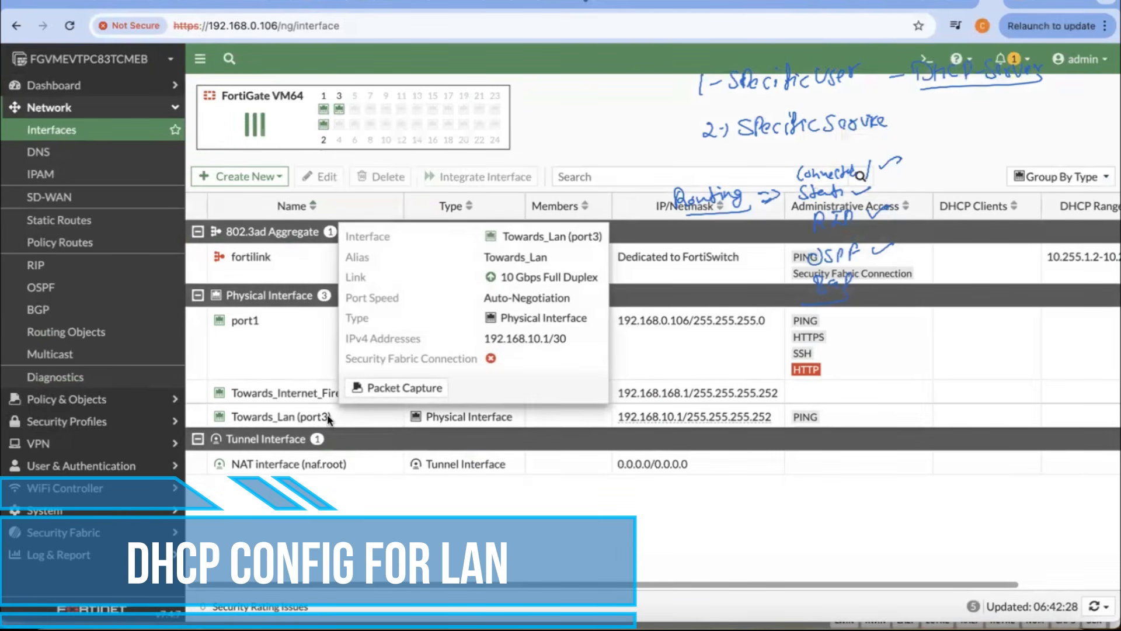
left_click(328, 417)
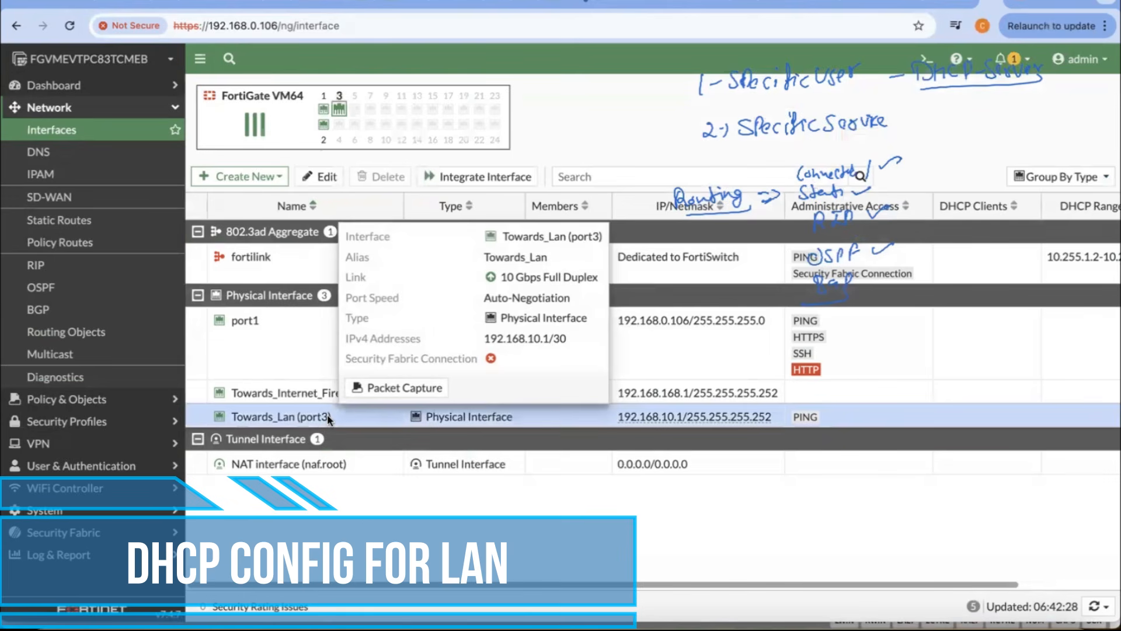
double_click(295, 418)
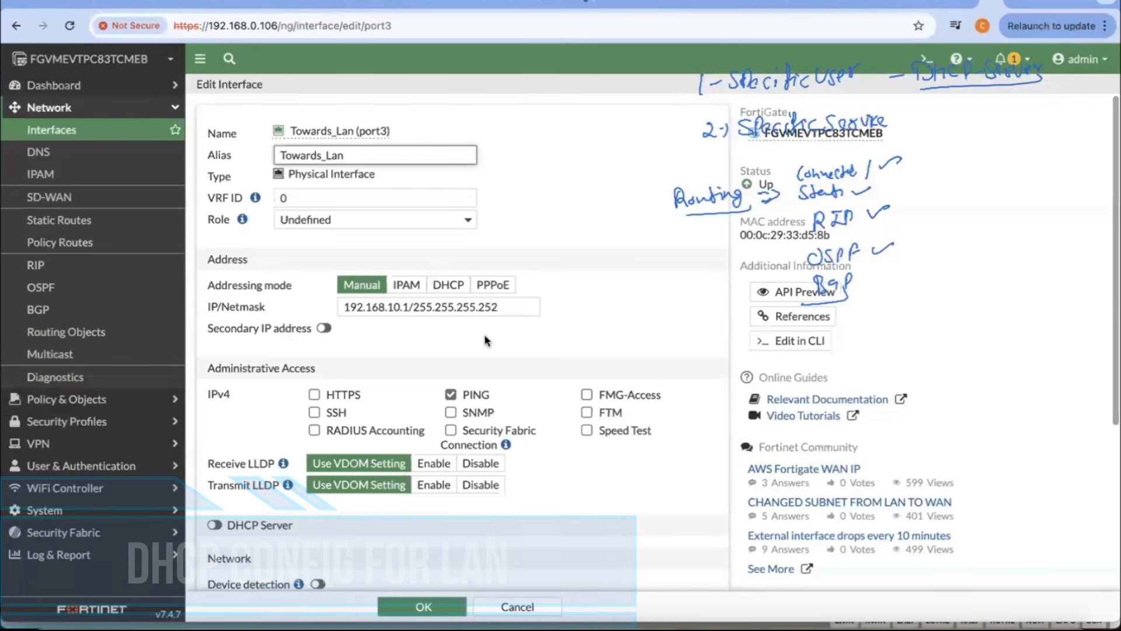
Step: Enable the DHCP server on the Towards_Lan interface
triple_click(373, 308)
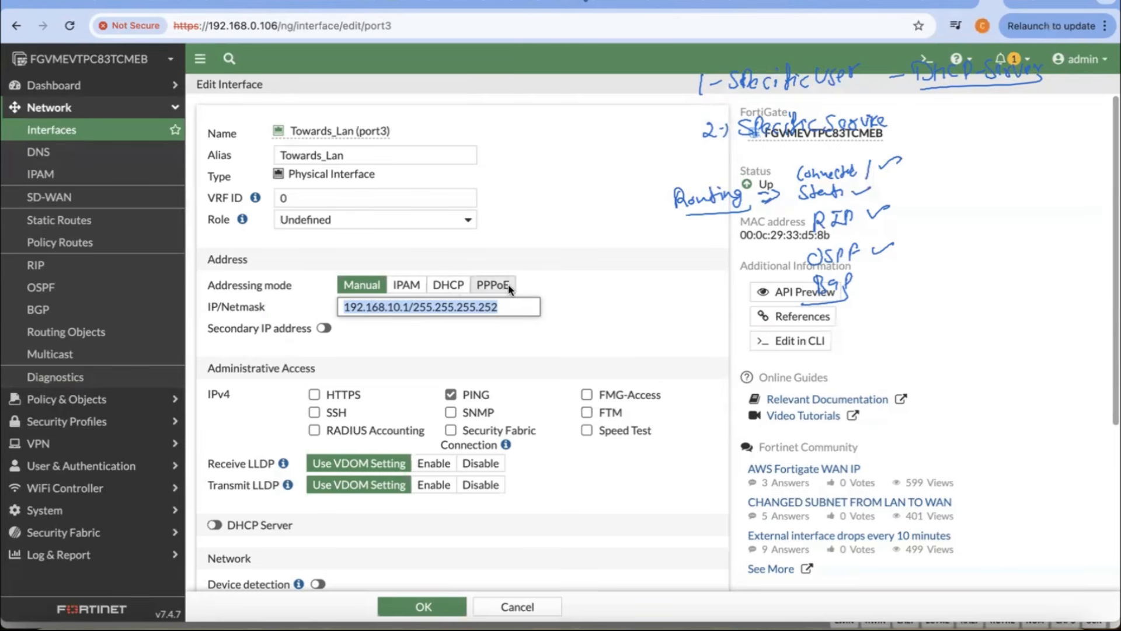
triple_click(549, 336)
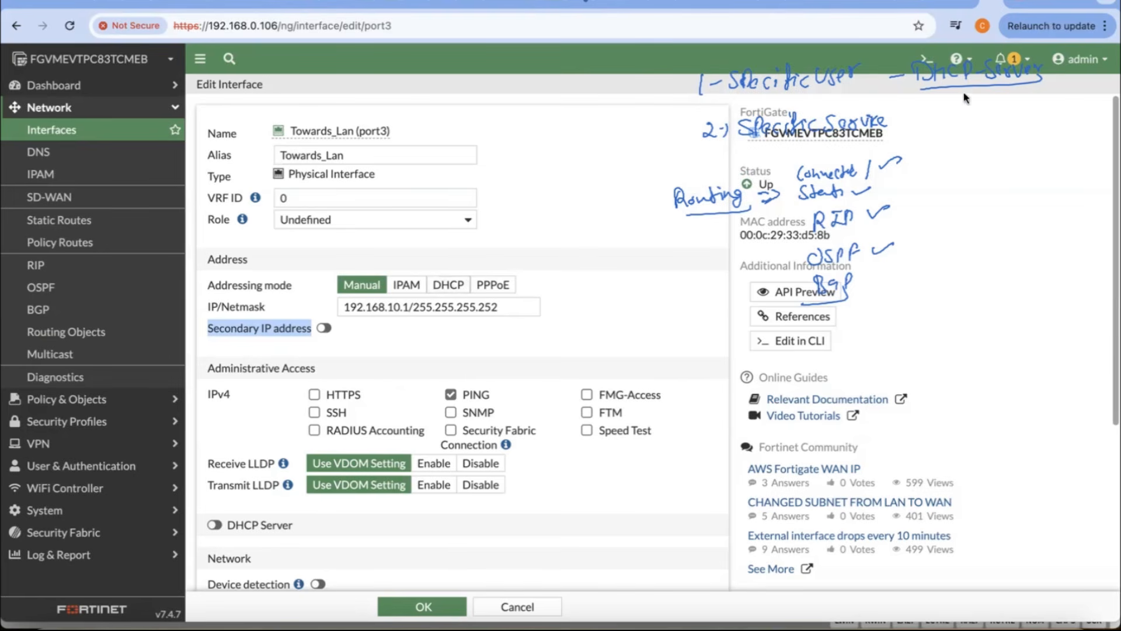
scroll(611, 291, "down", 3)
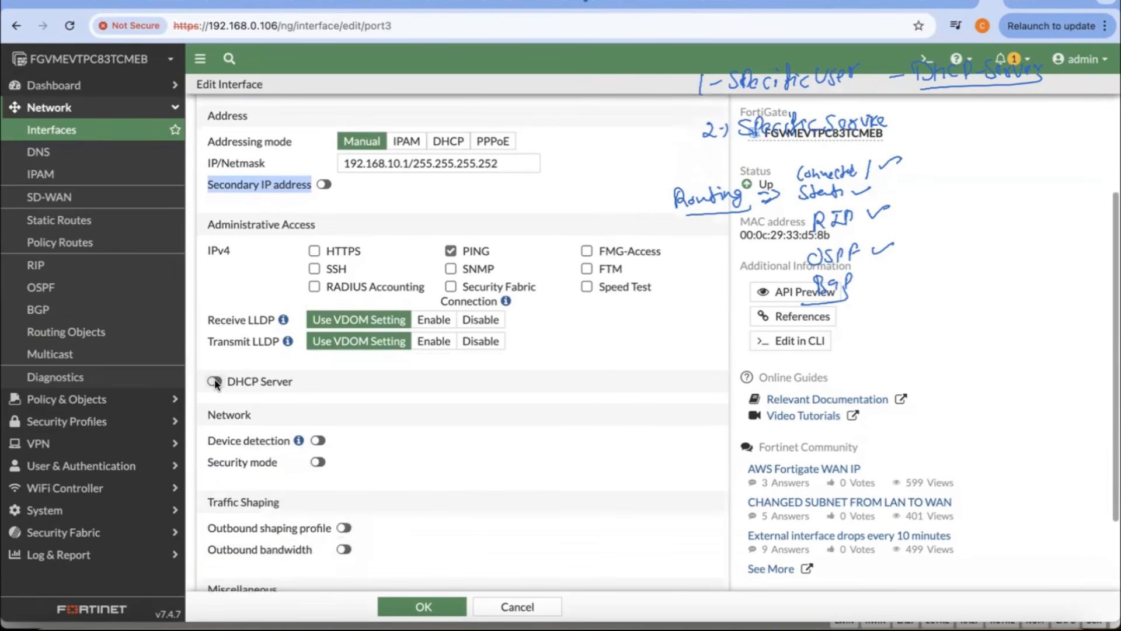
left_click(215, 381)
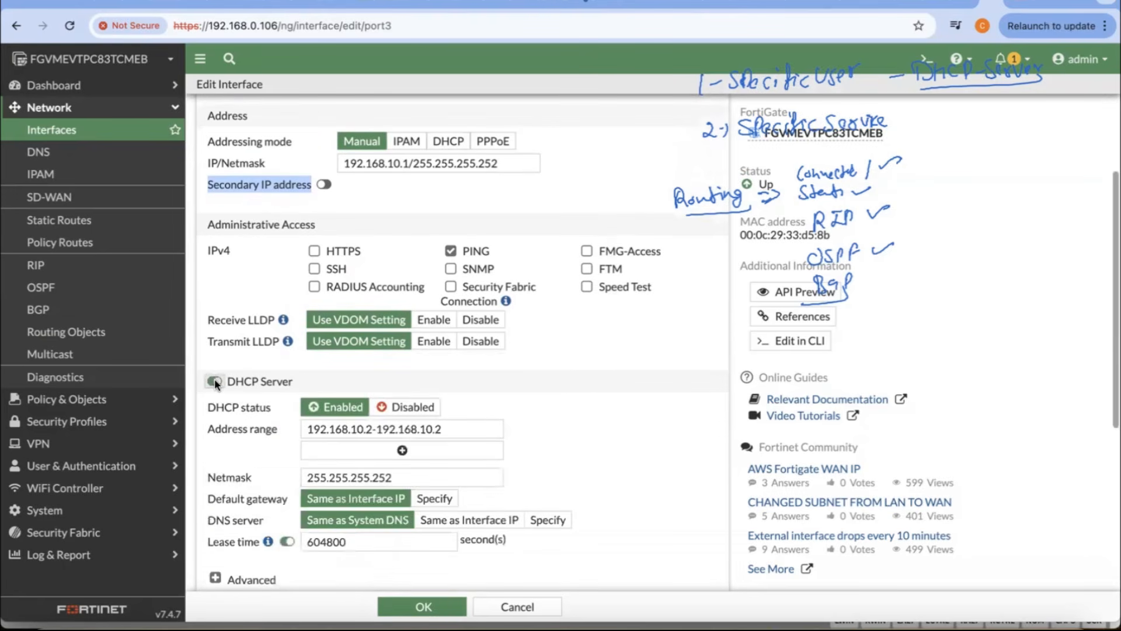
Step: Set the Towards_Lan interface's IP/netmask to 192.168.10.1/255.255.255.0
scroll(519, 425, "up", 1)
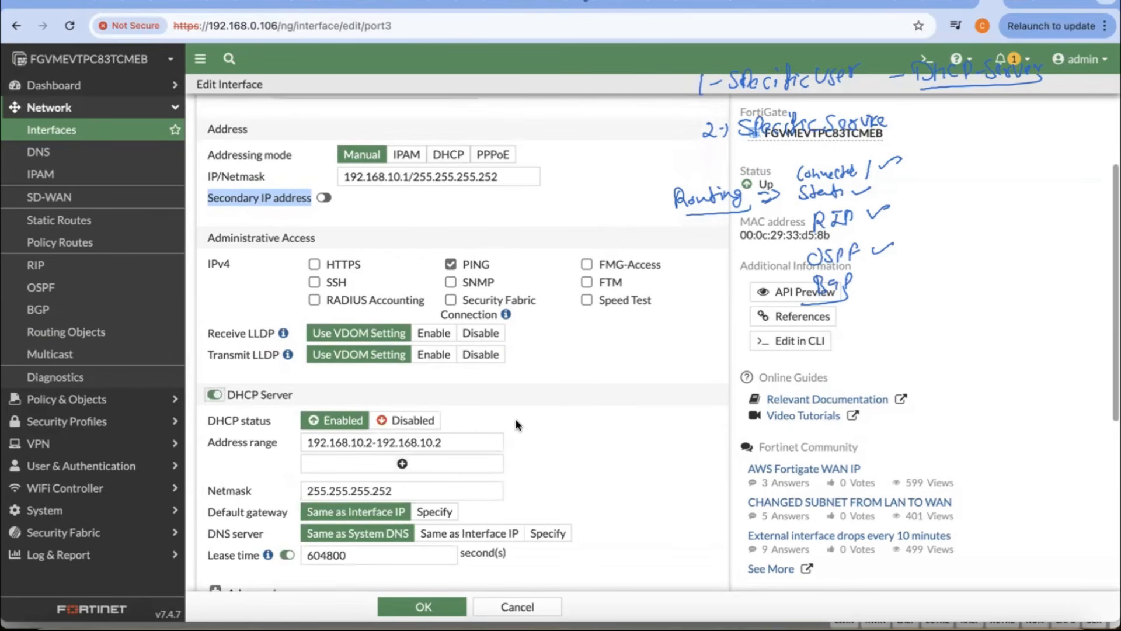
scroll(516, 426, "up", 5)
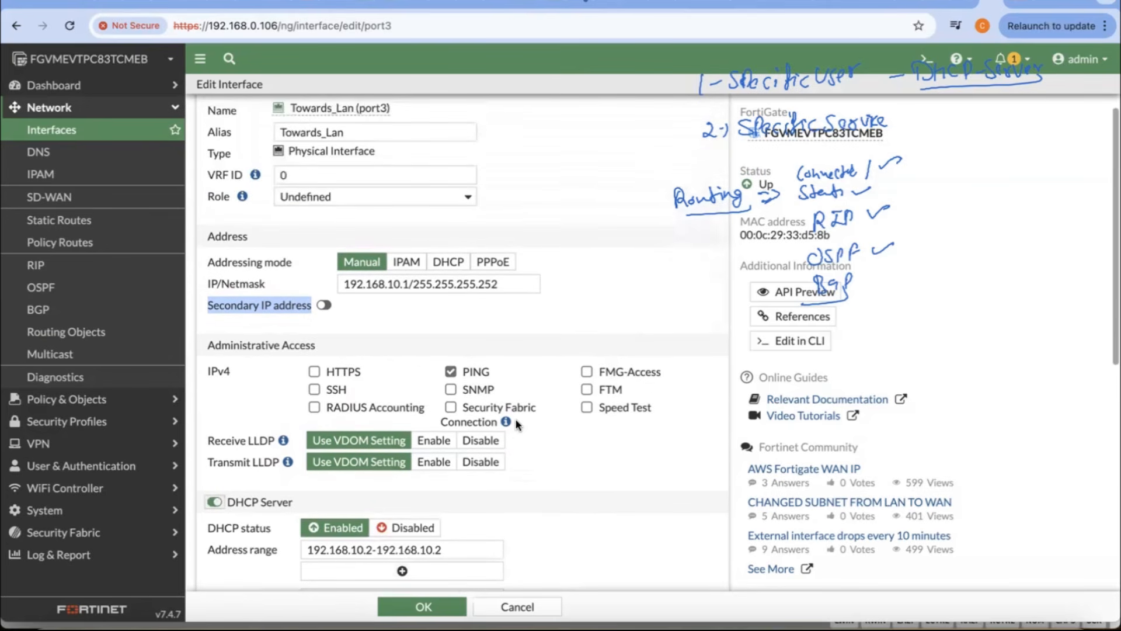
scroll(516, 425, "up", 2)
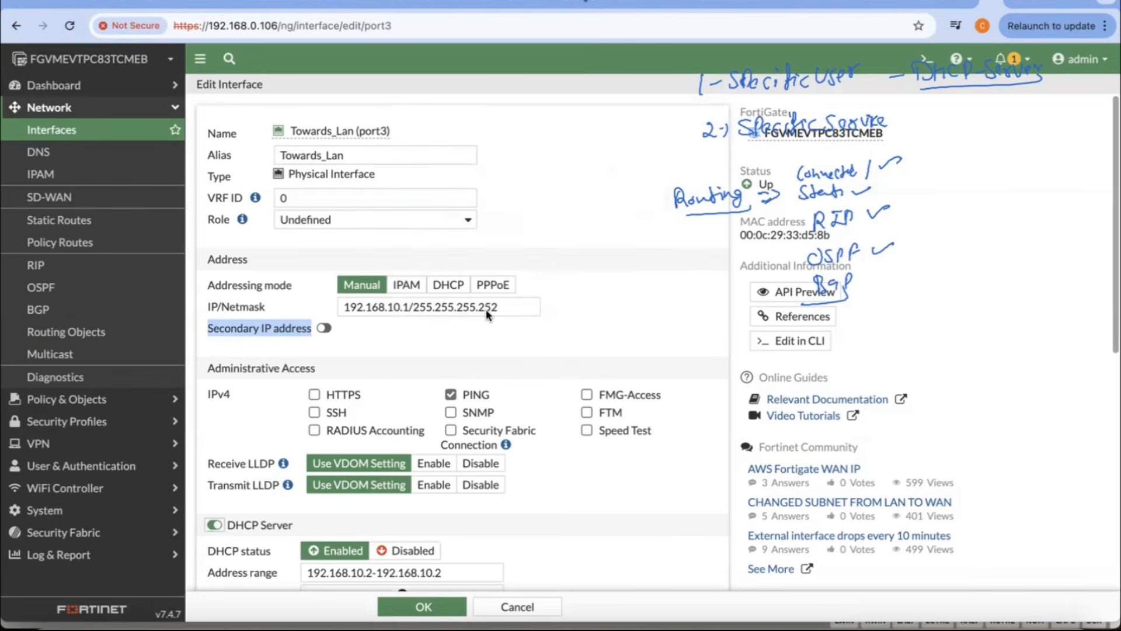
scroll(487, 316, "down", 2)
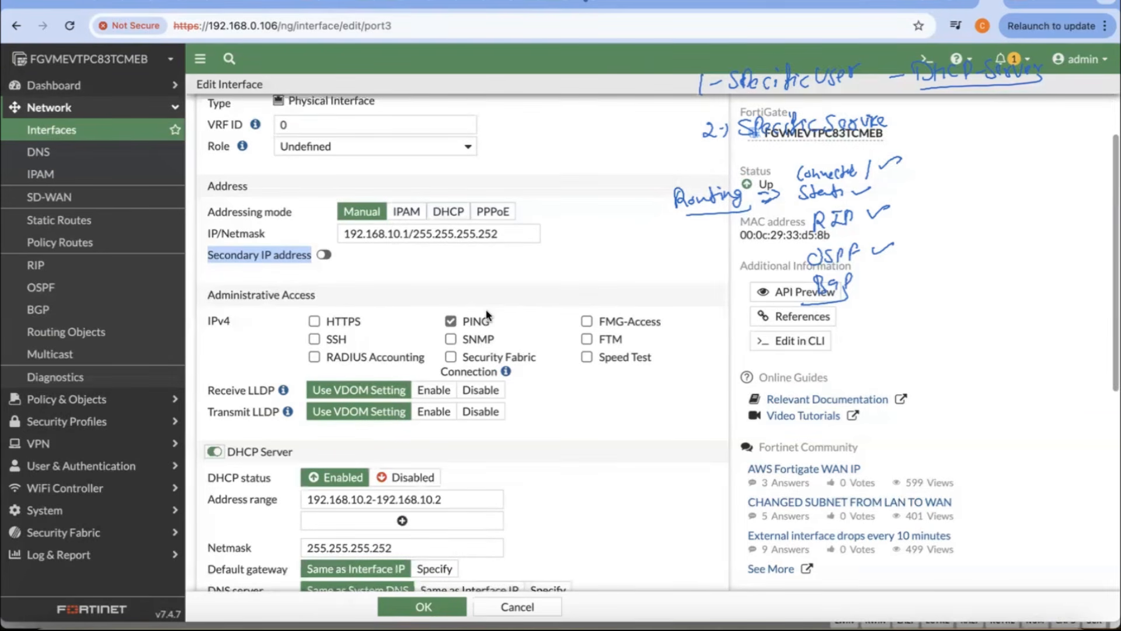
left_click(502, 233)
key("BackSpace")
key("BackSpace")
key("BackSpace")
type("0")
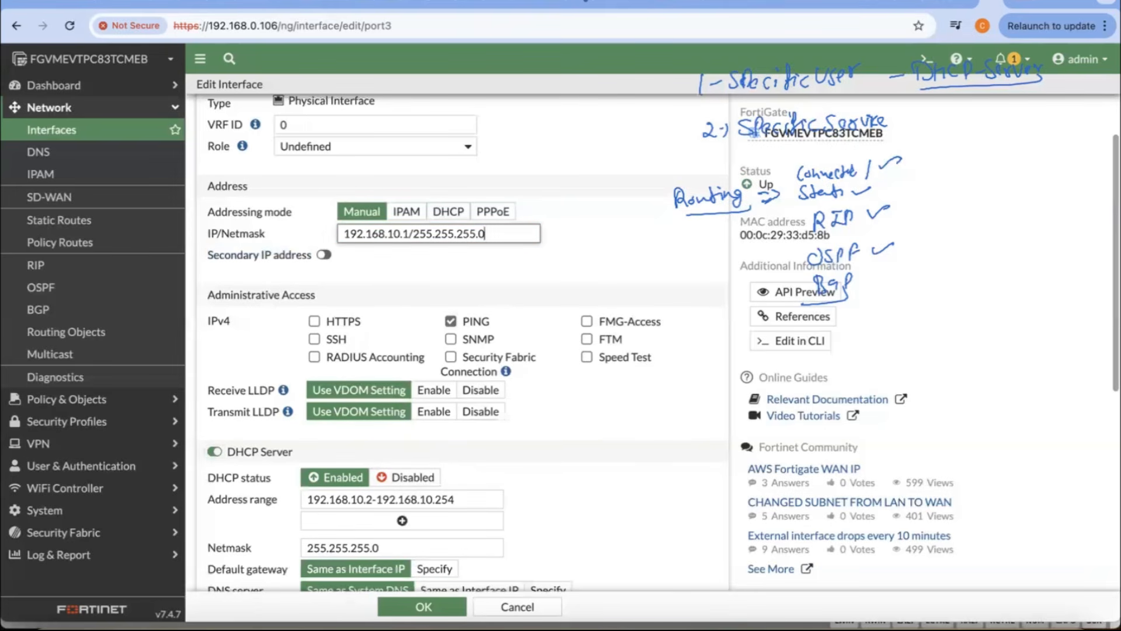
left_click(605, 253)
scroll(479, 456, "down", 1)
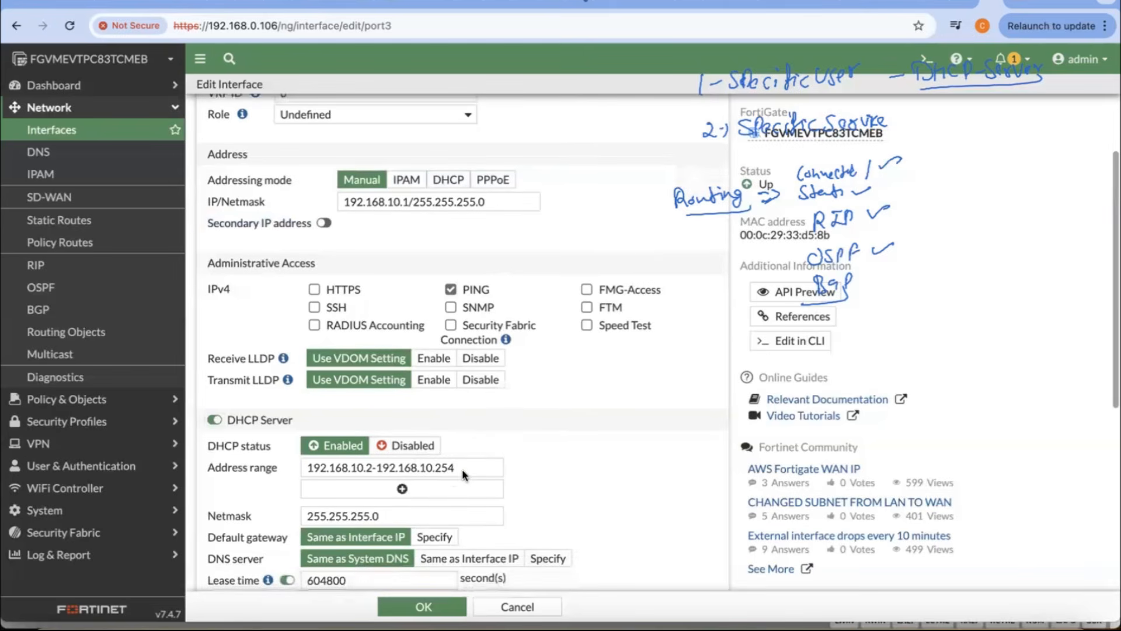
Step: Compare the DHCP address range, netmask and gateway settings with the Towards_Lan interface's IP address
left_click(426, 475)
left_click(496, 202)
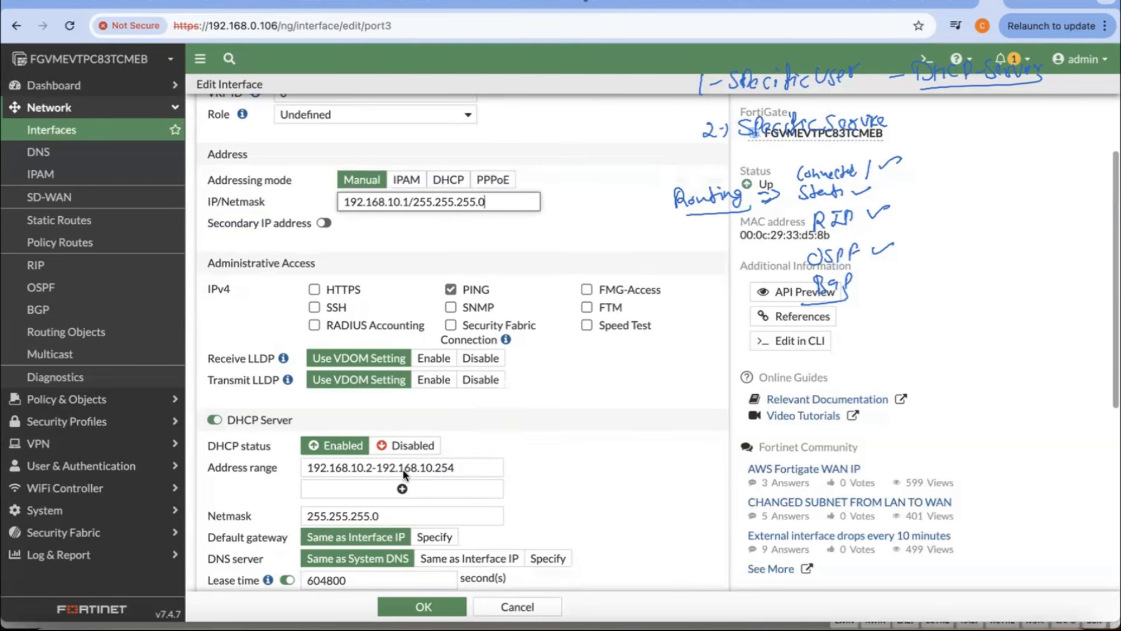
scroll(502, 490, "down", 2)
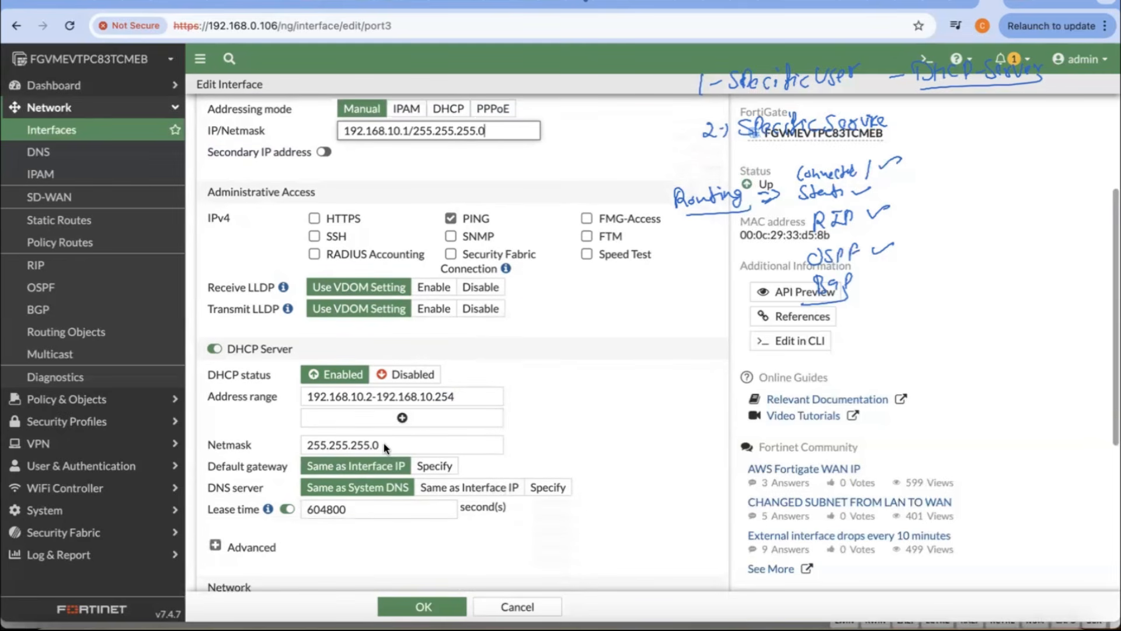
scroll(386, 447, "down", 1)
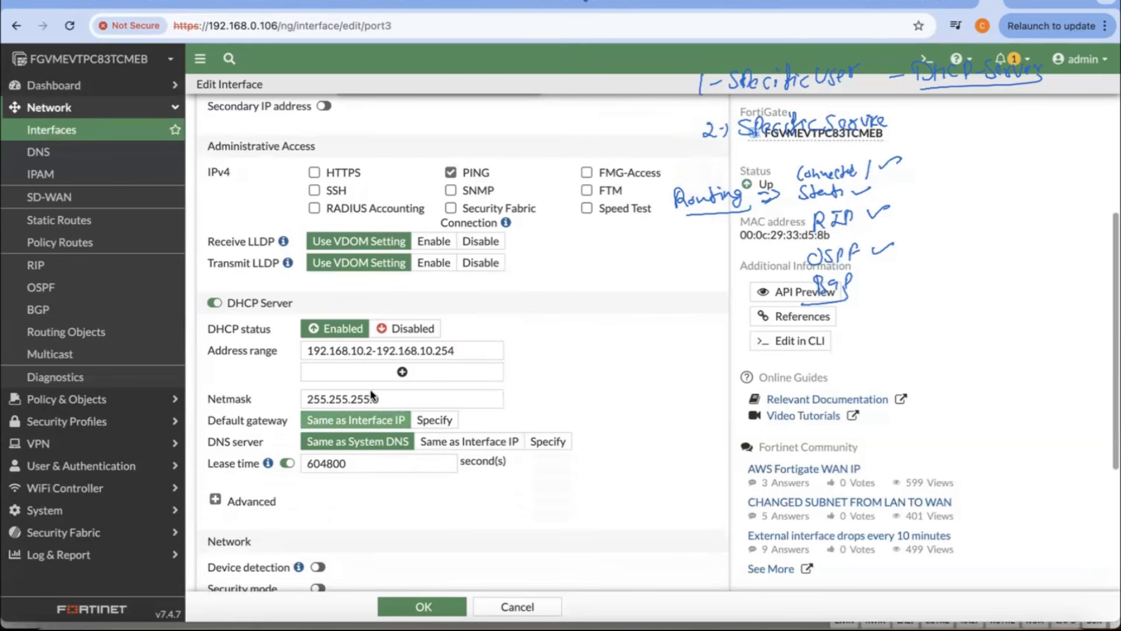
scroll(375, 348, "up", 4)
left_click_drag(407, 306, 362, 306)
scroll(363, 306, "down", 4)
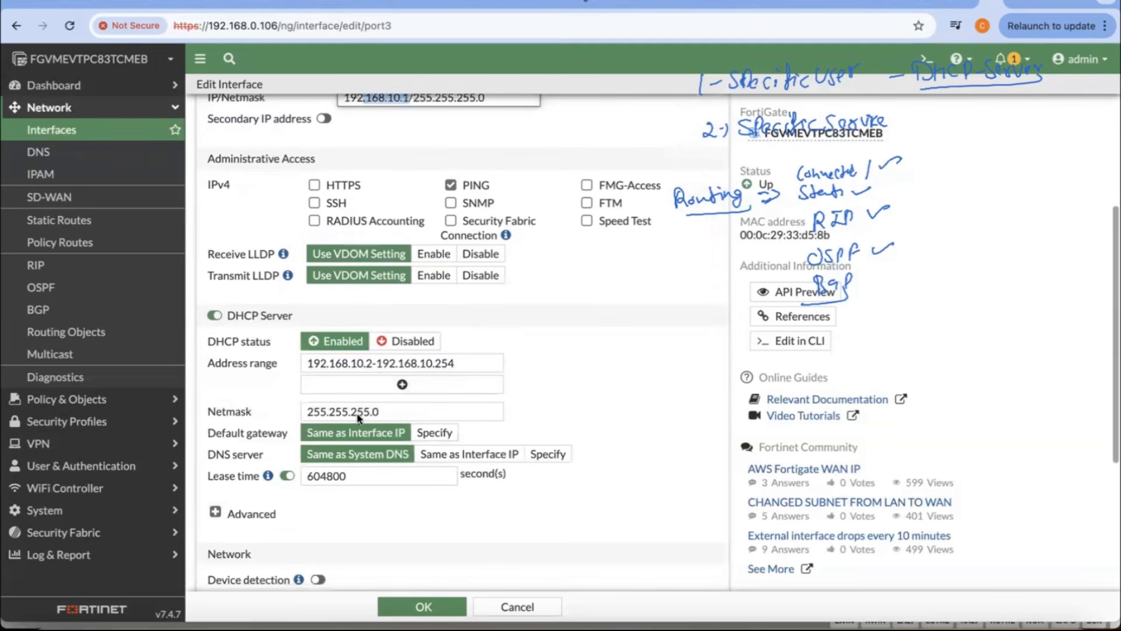
Step: Try the Specify option for the DHCP default gateway, and return it to Same as Interface IP
left_click(434, 433)
double_click(548, 432)
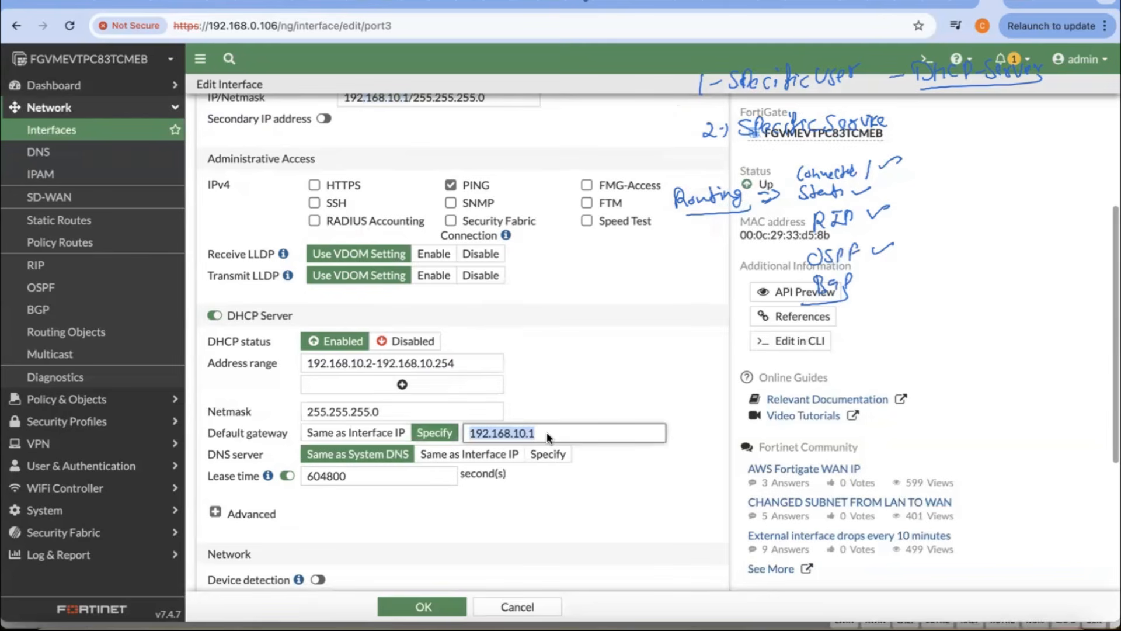
left_click(354, 435)
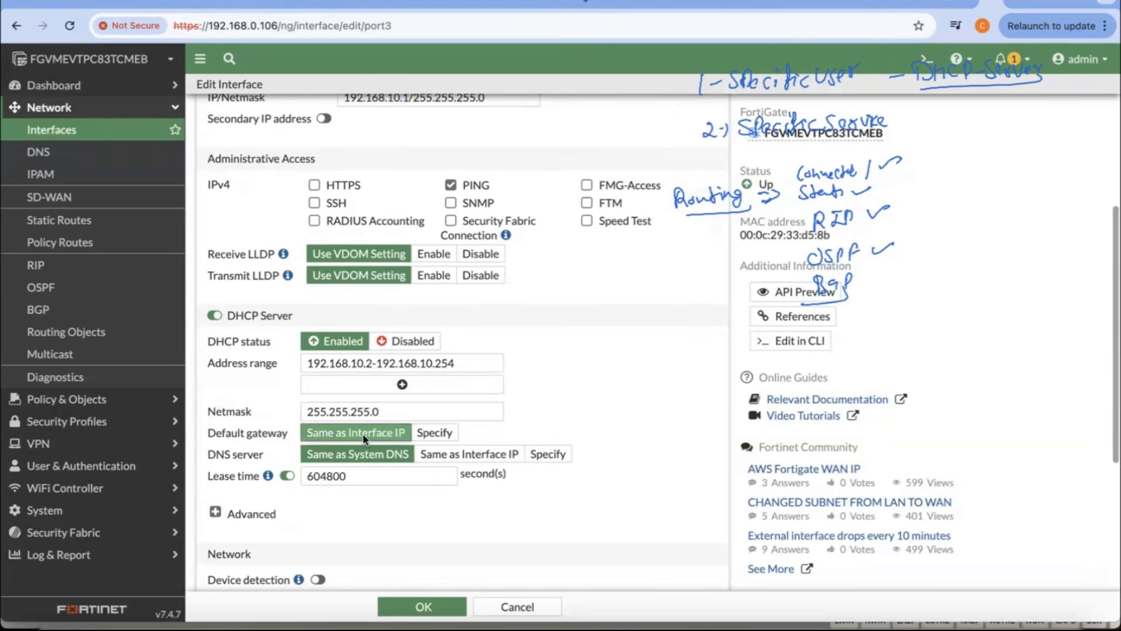
Step: Try Same as Interface IP for the DHCP server's DNS setting, and check it against the interface's address
scroll(354, 458, "down", 1)
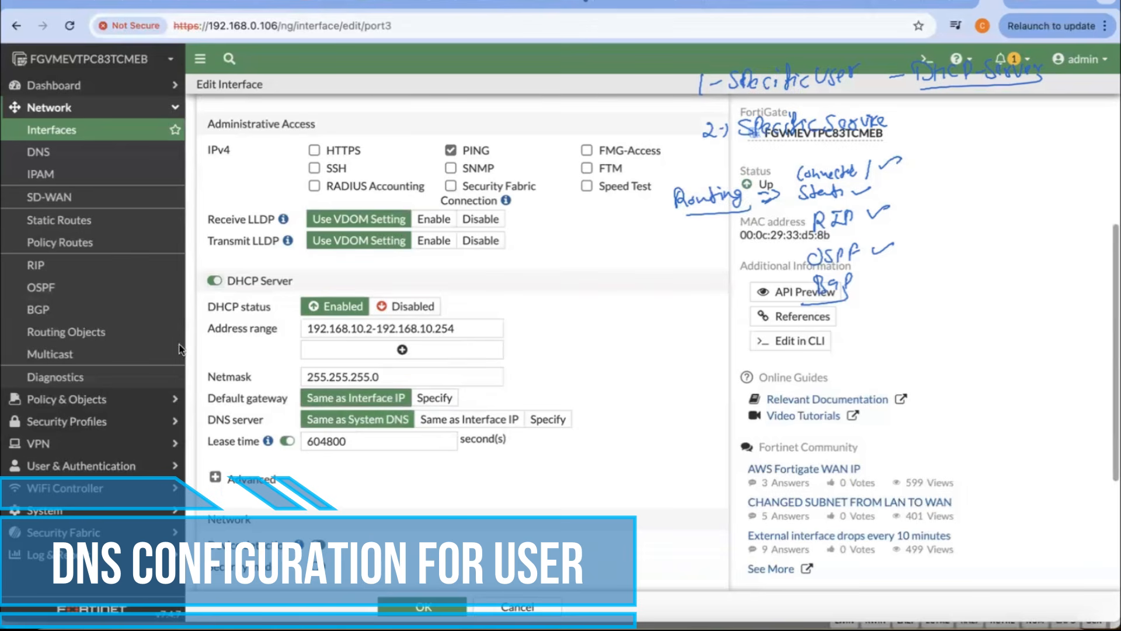
left_click(464, 418)
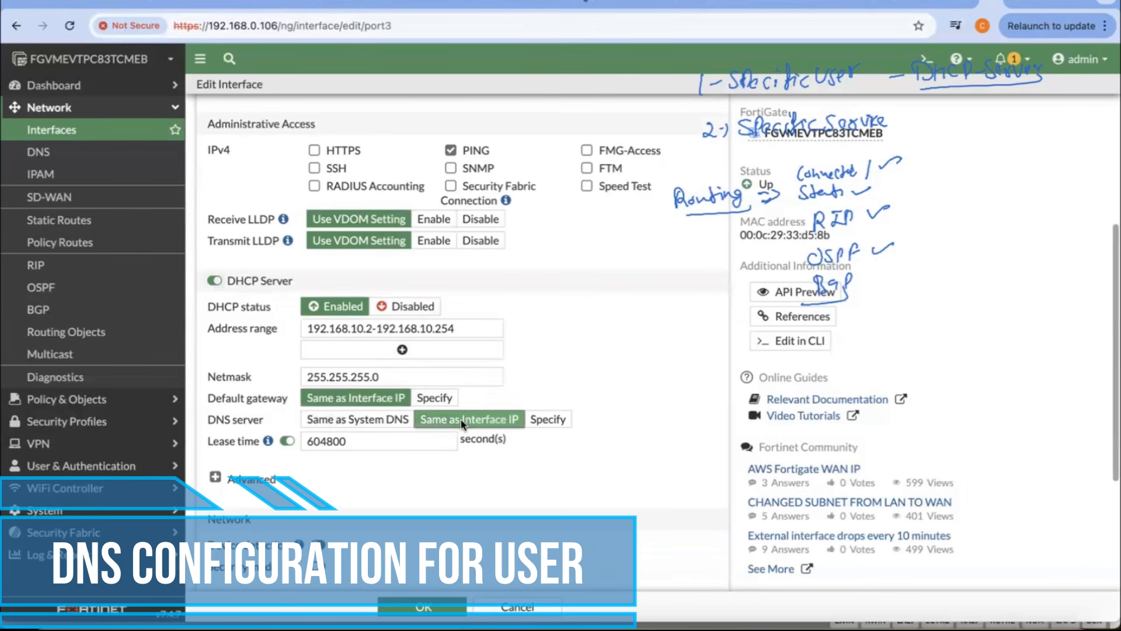
scroll(356, 334, "up", 4)
scroll(388, 294, "down", 1)
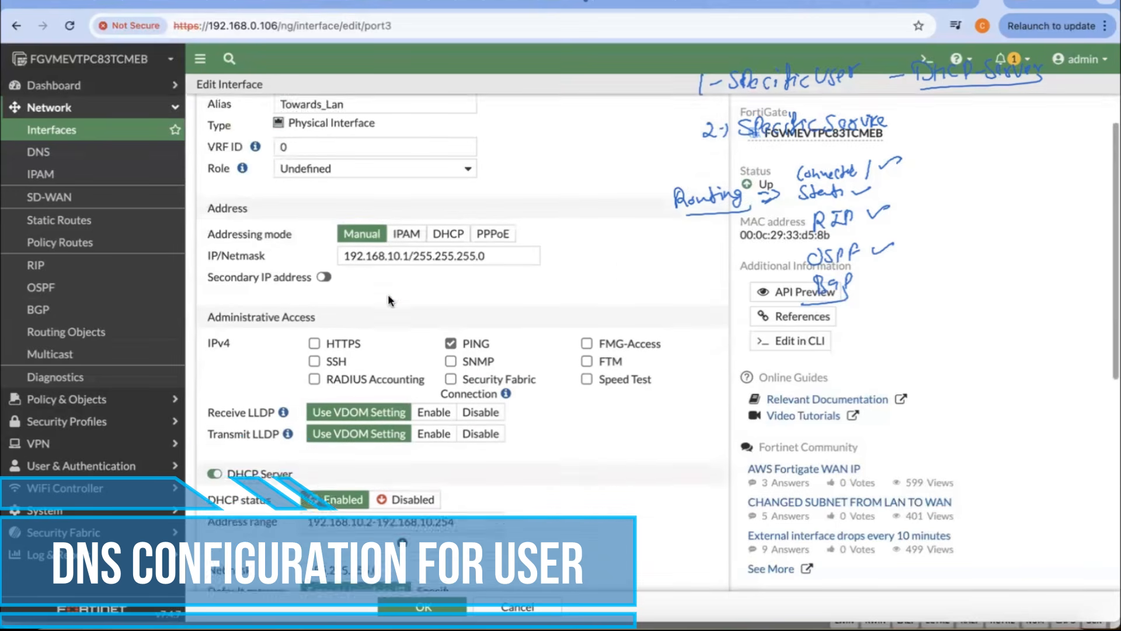
scroll(387, 293, "down", 4)
Step: Set the DHCP server's DNS option to Specify and enter 8.8.8.8 as DNS server 1
left_click(546, 387)
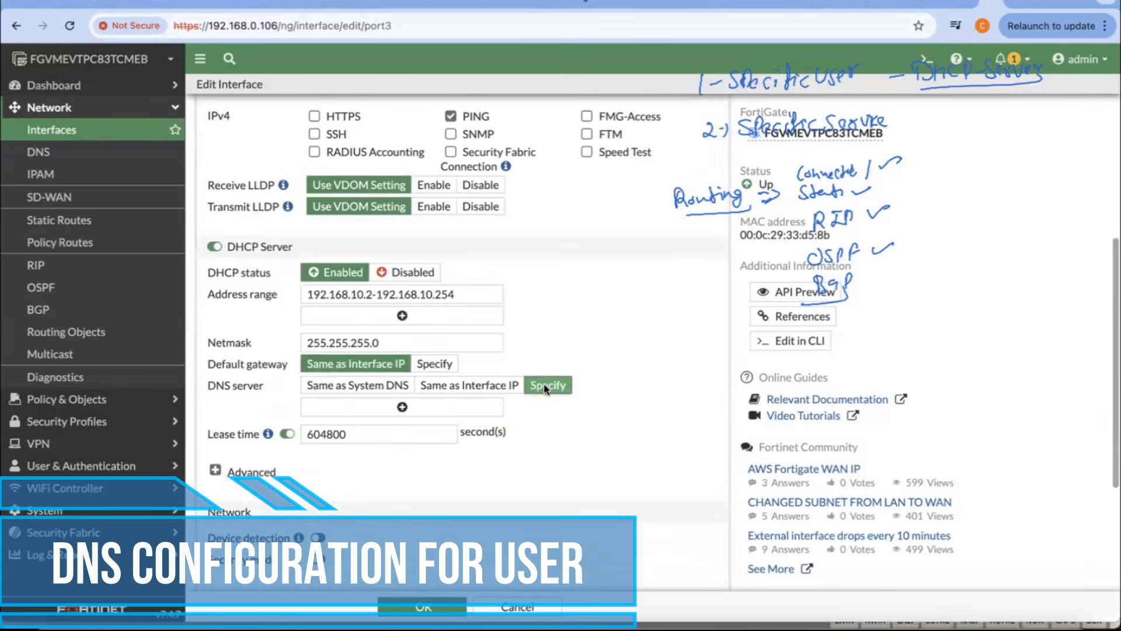
left_click(398, 405)
left_click(417, 409)
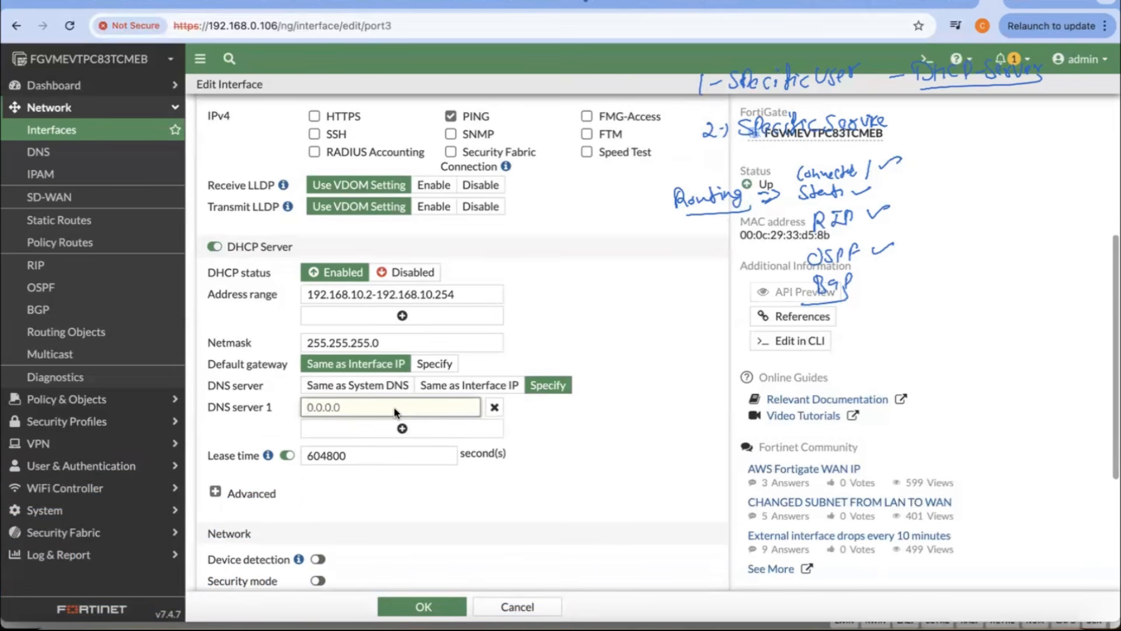
type("8.8.8.8")
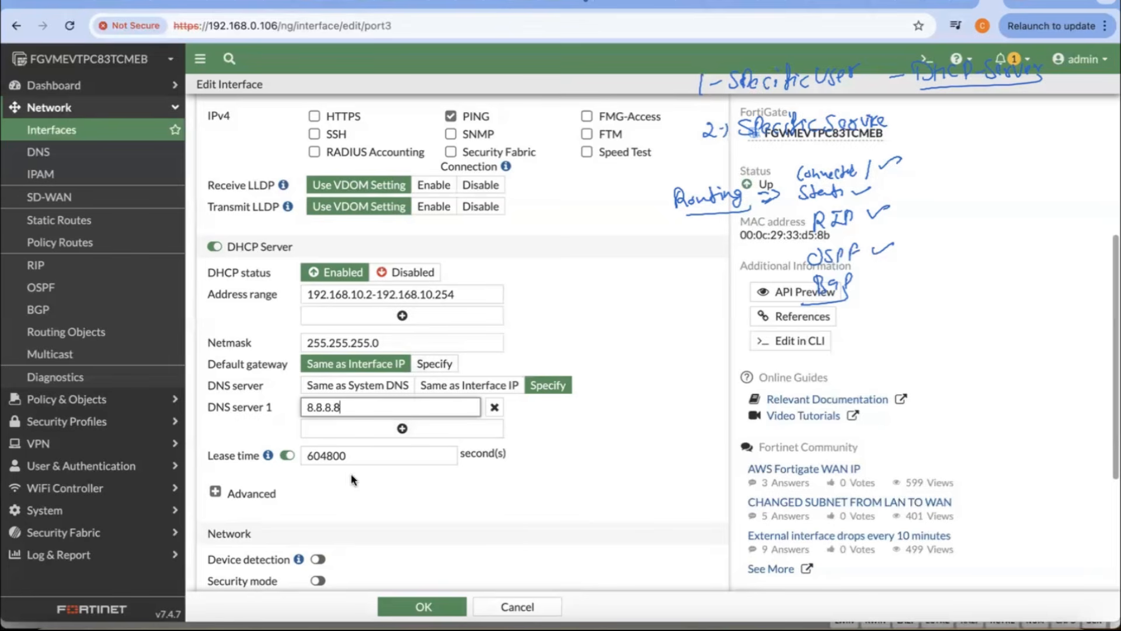
Step: Switch to the topology notes and handwrite underlined "DHCP-Server" and "DHCP-Client" headings below the diagram
left_click(240, 628)
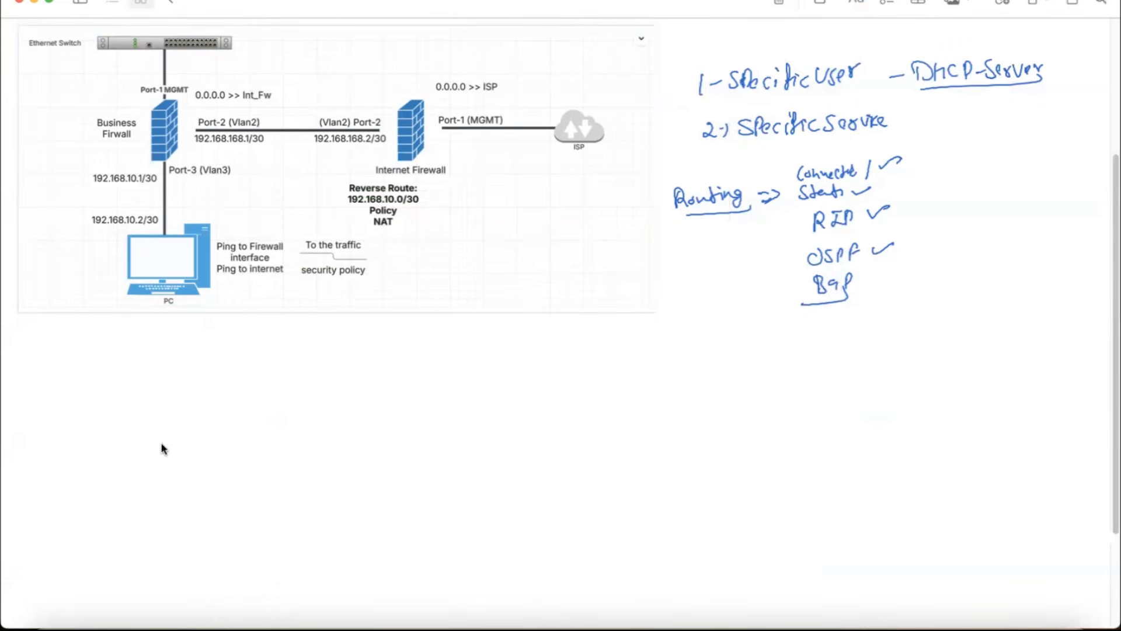
left_click(48, 628)
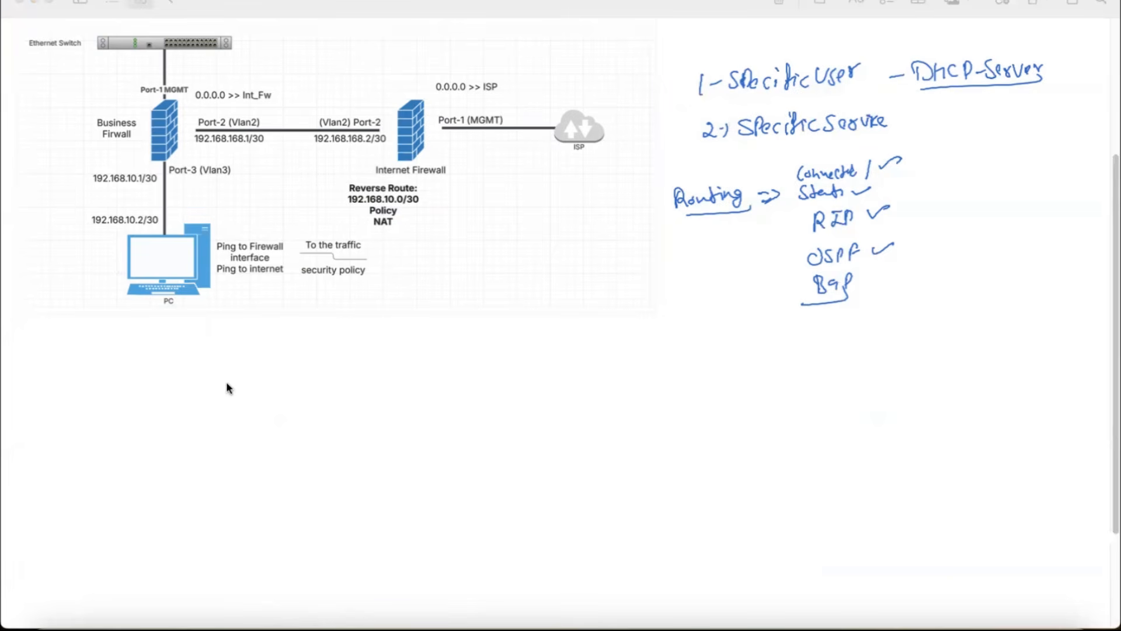
left_click_drag(237, 398, 334, 393)
mouse_move(499, 379)
left_mouse_down()
mouse_move(544, 397)
mouse_move(611, 379)
mouse_move(638, 387)
left_mouse_up()
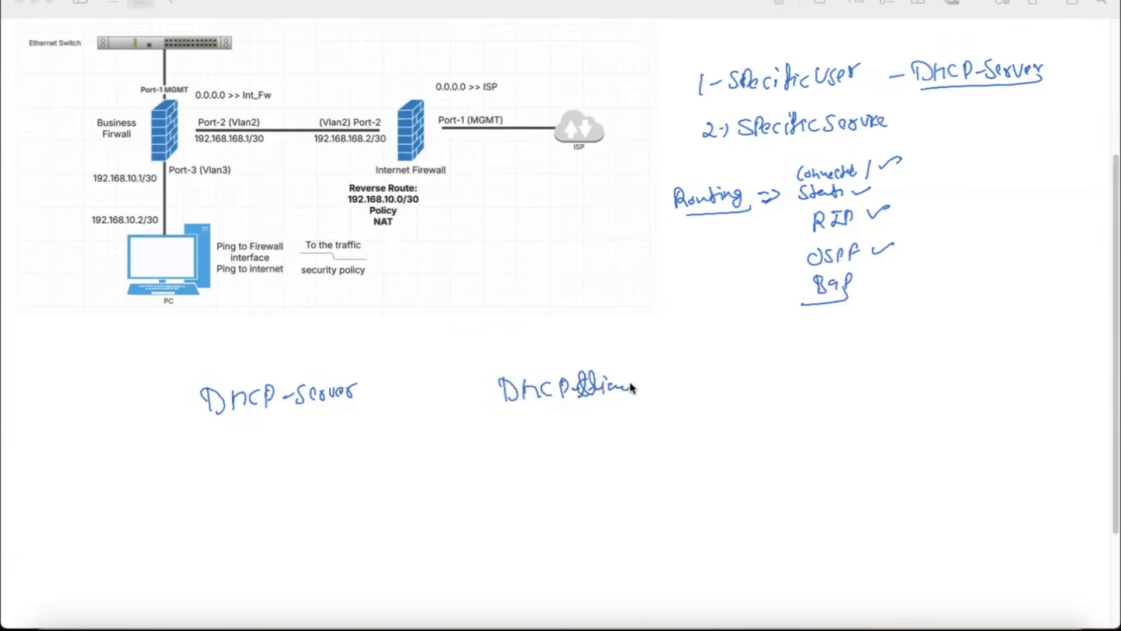
left_click_drag(542, 404, 640, 397)
left_click_drag(214, 430, 360, 418)
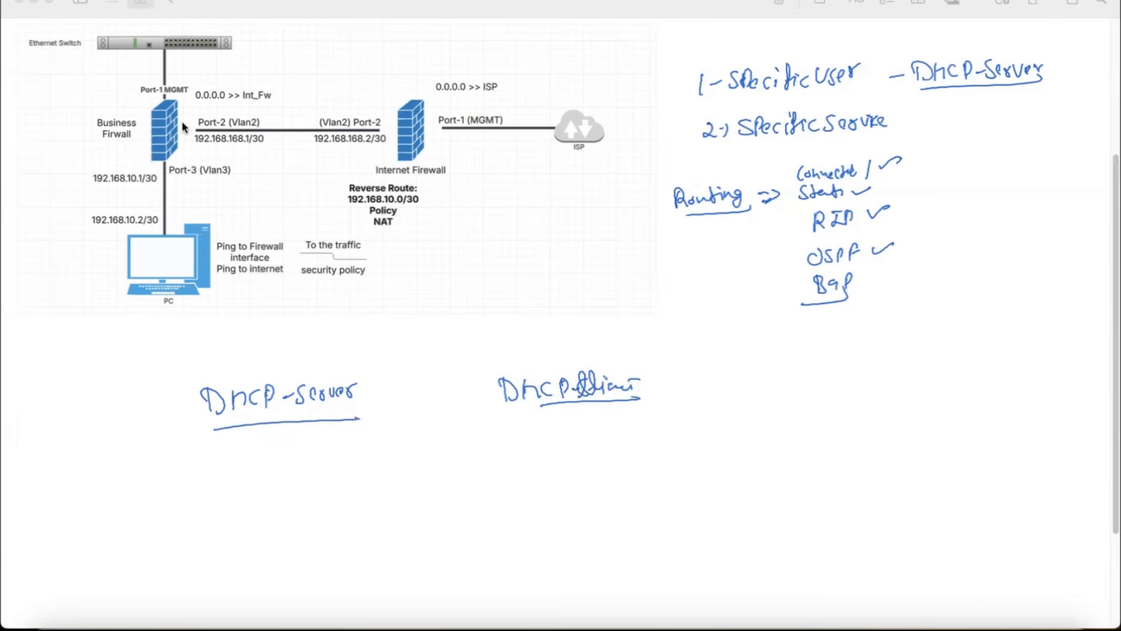
Step: Below the DHCP-Client heading, sketch a triangular device linked to "ISP" on one side and to a box with several branch lines on the other
mouse_move(750, 426)
left_mouse_down()
mouse_move(757, 478)
mouse_move(967, 449)
left_mouse_up()
left_click_drag(982, 437, 978, 449)
mouse_move(751, 453)
left_mouse_down()
mouse_move(660, 454)
mouse_move(638, 467)
mouse_move(581, 409)
left_mouse_up()
left_click_drag(626, 440, 579, 456)
left_click_drag(634, 449, 586, 493)
mouse_move(645, 465)
left_mouse_down()
mouse_move(616, 517)
mouse_move(632, 512)
left_mouse_up()
left_click_drag(643, 431, 624, 401)
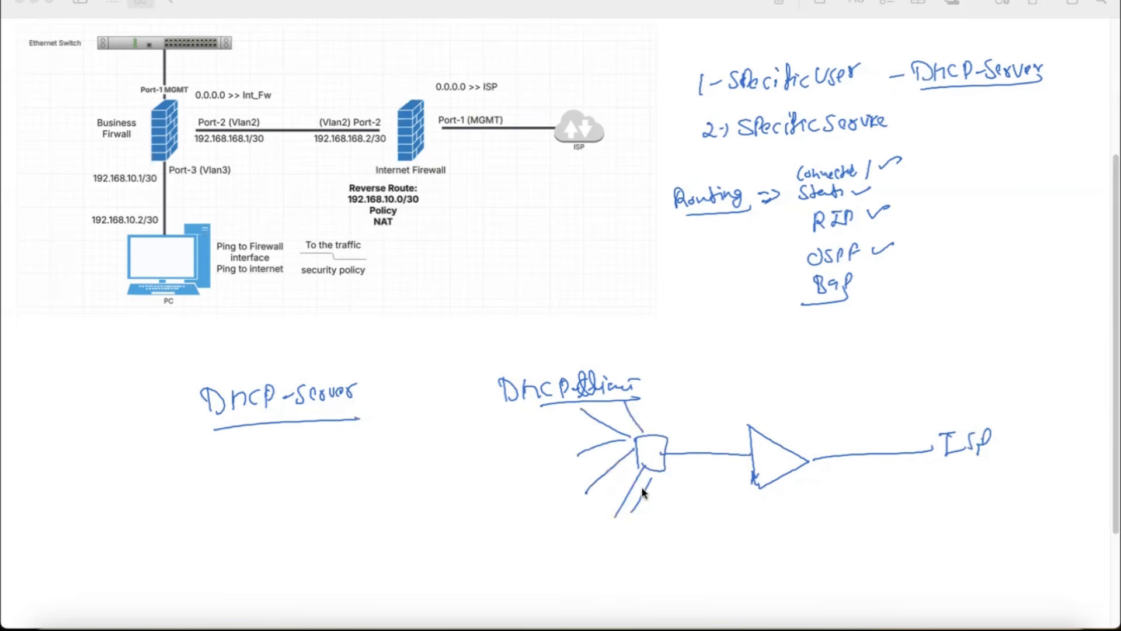
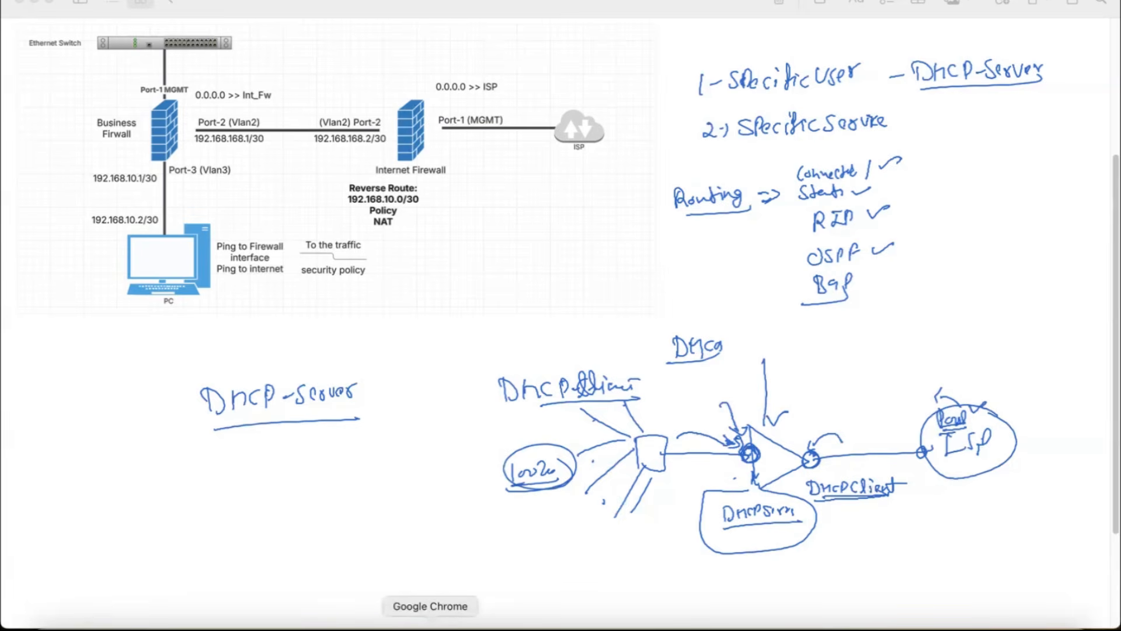
Step: Switch to the port3 interface page in Chrome and outline its Address section, striking out IPAM, circling DHCP and labelling the box "ISP"
left_click(427, 623)
scroll(485, 247, "up", 5)
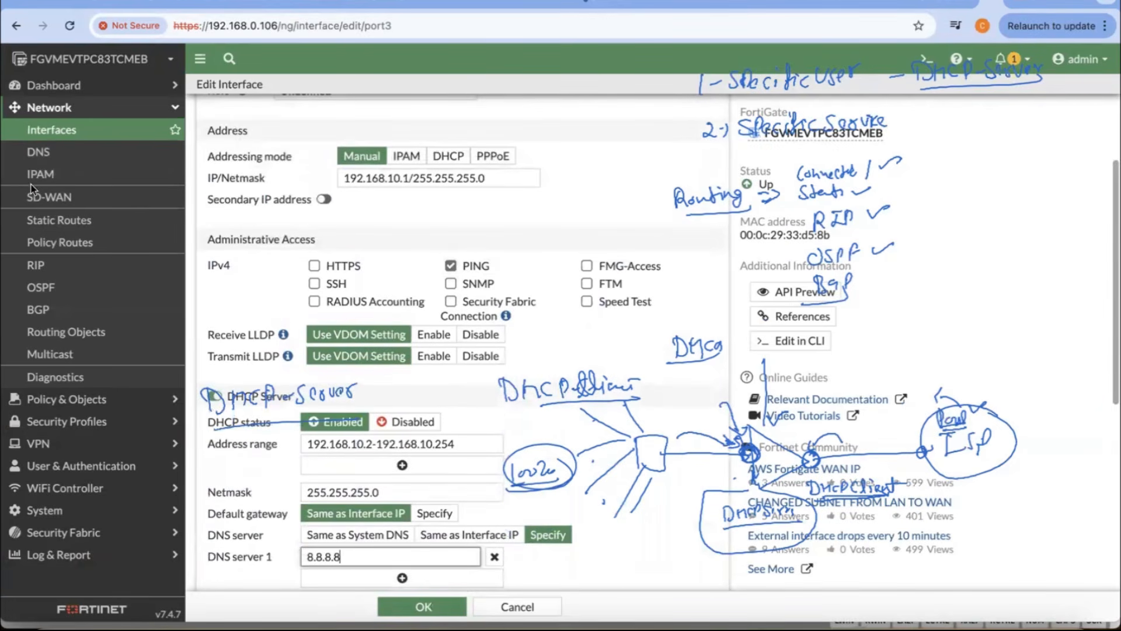
mouse_move(463, 139)
left_mouse_down()
mouse_move(436, 151)
mouse_move(454, 171)
left_mouse_up()
mouse_move(251, 125)
left_mouse_down()
mouse_move(205, 122)
mouse_move(368, 225)
mouse_move(548, 146)
mouse_move(265, 128)
mouse_move(536, 134)
left_mouse_up()
left_click_drag(393, 157, 426, 156)
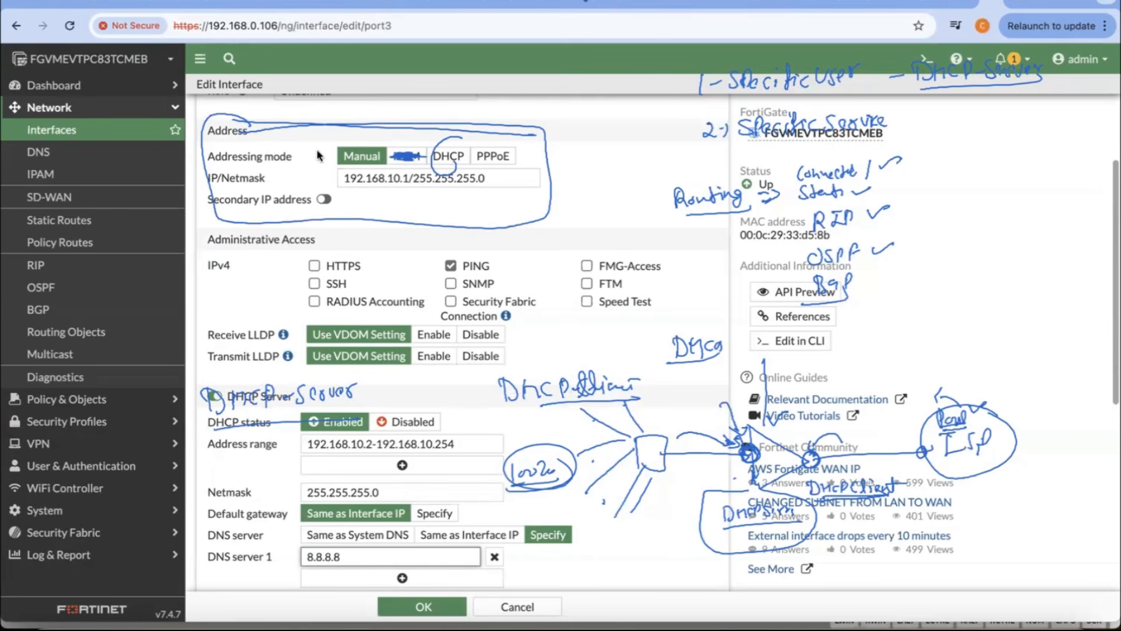
mouse_move(228, 121)
left_mouse_down()
mouse_move(408, 119)
mouse_move(570, 196)
mouse_move(359, 234)
mouse_move(195, 214)
mouse_move(201, 117)
left_mouse_up()
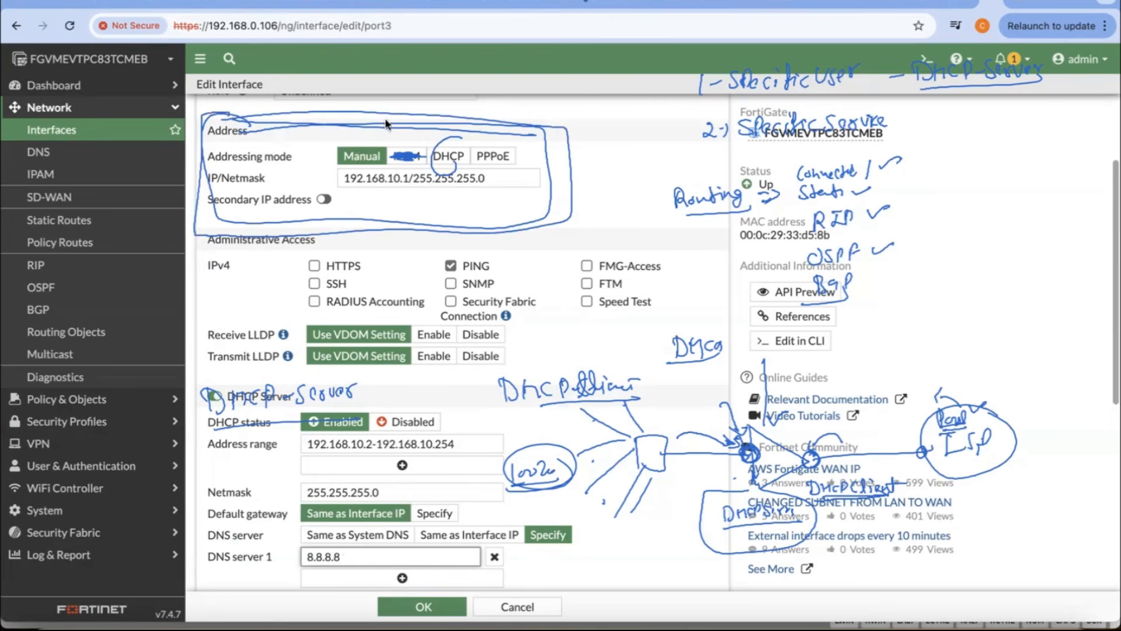
left_click_drag(564, 142, 633, 135)
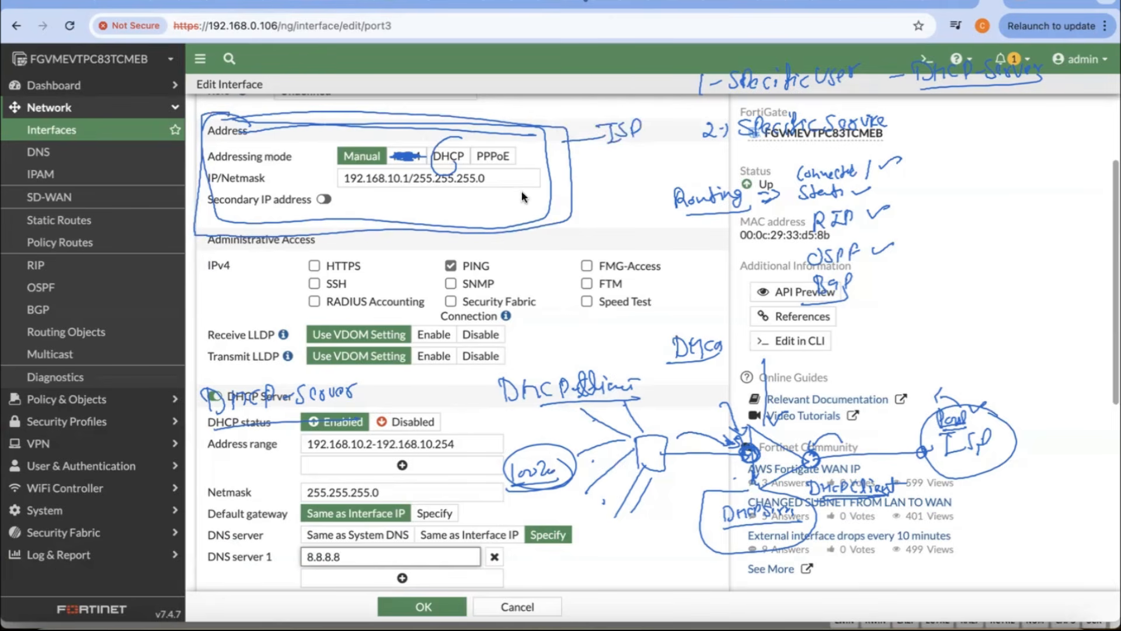
left_click_drag(451, 139, 459, 159)
left_click_drag(554, 124, 467, 136)
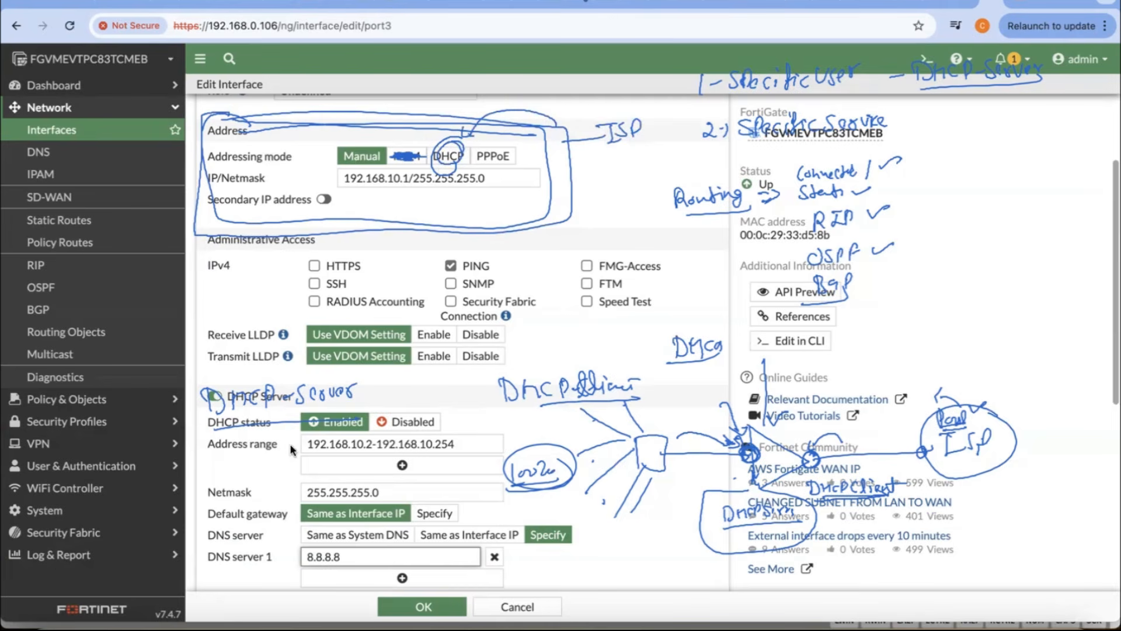
Step: Cross out the DHCP Server section, circle the Manual mode and interface IP address, and circle the DHCP Server heading
left_click_drag(221, 397, 263, 426)
left_click_drag(271, 386, 229, 456)
mouse_move(375, 141)
left_mouse_down()
mouse_move(350, 169)
mouse_move(380, 162)
left_mouse_up()
mouse_move(425, 173)
left_mouse_down()
mouse_move(408, 178)
mouse_move(443, 167)
left_mouse_up()
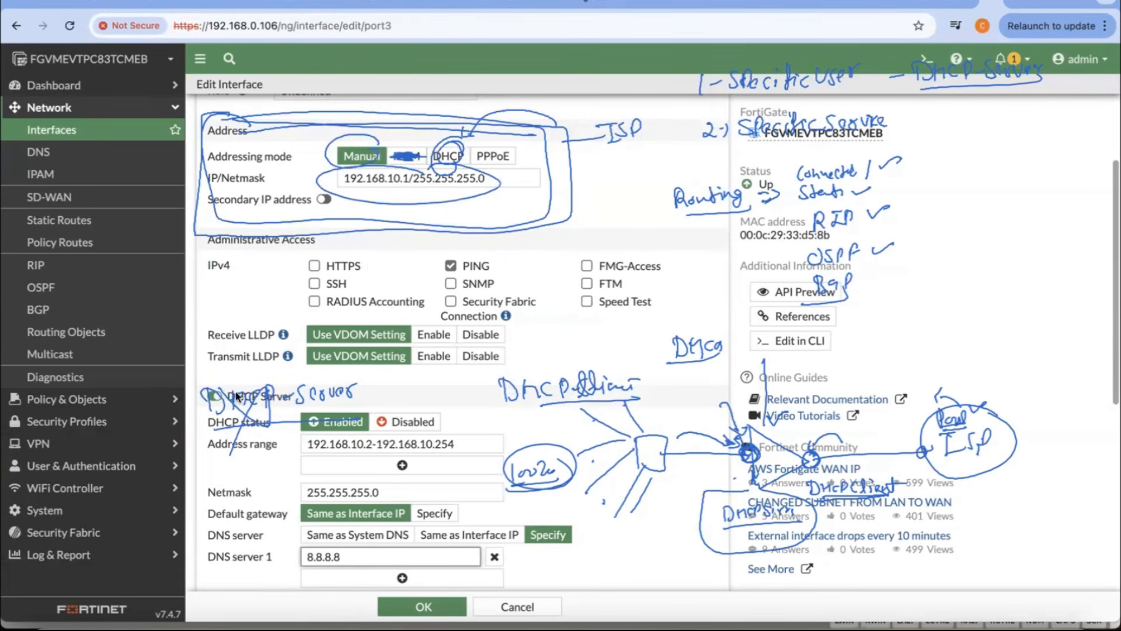
mouse_move(236, 397)
left_mouse_down()
mouse_move(253, 423)
mouse_move(204, 409)
mouse_move(276, 374)
left_mouse_up()
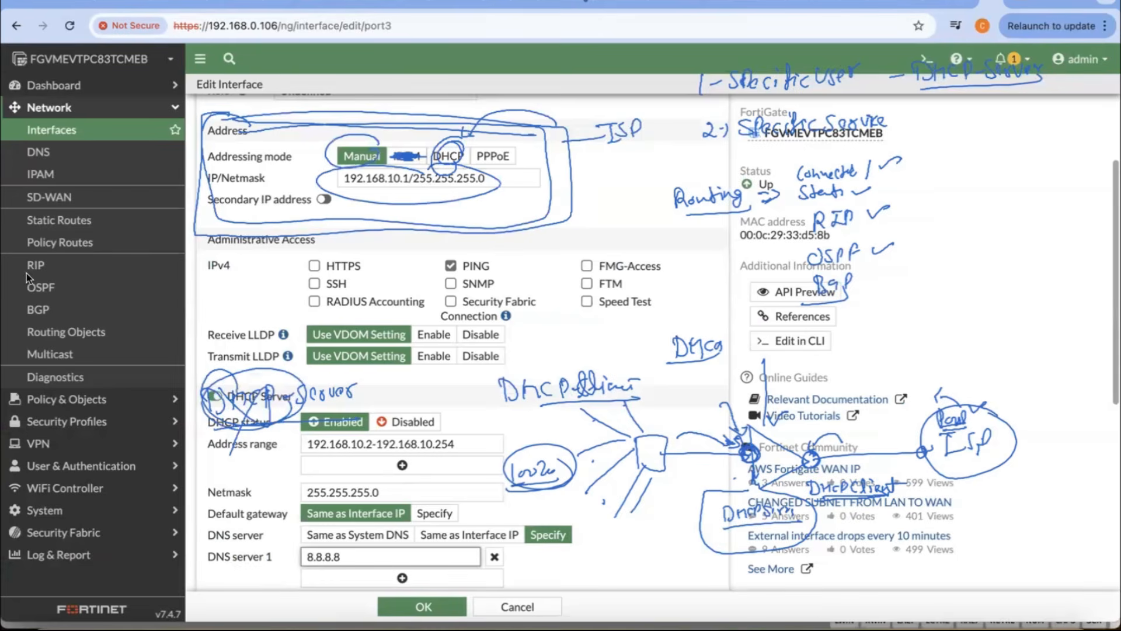
Step: Erase the handwritten marks around the Address and DHCP Server sections together with the DHCP client sketch
mouse_move(313, 125)
left_mouse_down()
mouse_move(327, 141)
mouse_move(453, 156)
mouse_move(530, 105)
mouse_move(582, 136)
left_mouse_up()
mouse_move(326, 401)
left_mouse_down()
mouse_move(241, 379)
mouse_move(252, 421)
mouse_move(341, 392)
left_mouse_up()
mouse_move(601, 372)
left_mouse_down()
mouse_move(577, 394)
mouse_move(560, 439)
mouse_move(642, 502)
mouse_move(759, 444)
mouse_move(696, 342)
mouse_move(760, 465)
mouse_move(928, 450)
mouse_move(883, 478)
mouse_move(993, 444)
mouse_move(940, 397)
mouse_move(783, 424)
left_mouse_up()
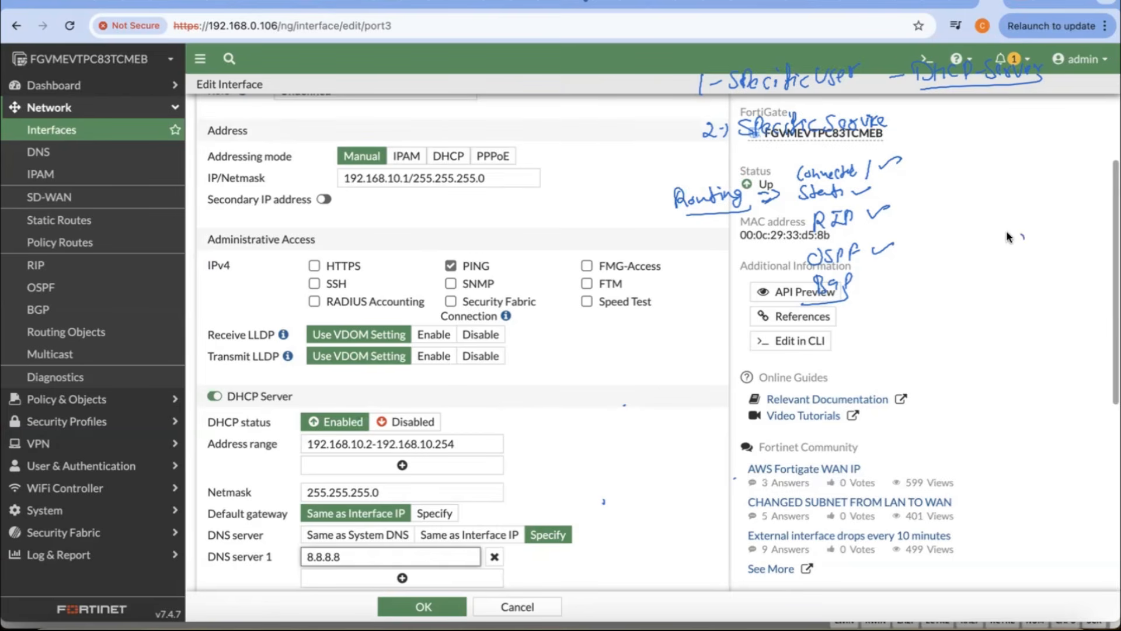
Step: Sketch a circled device with linked ports and two-way traffic arrows beside the interface form, and erase the sketch
mouse_move(1007, 231)
left_mouse_down()
mouse_move(1025, 260)
mouse_move(1005, 260)
mouse_move(1054, 261)
left_mouse_up()
left_click_drag(1060, 251, 1062, 259)
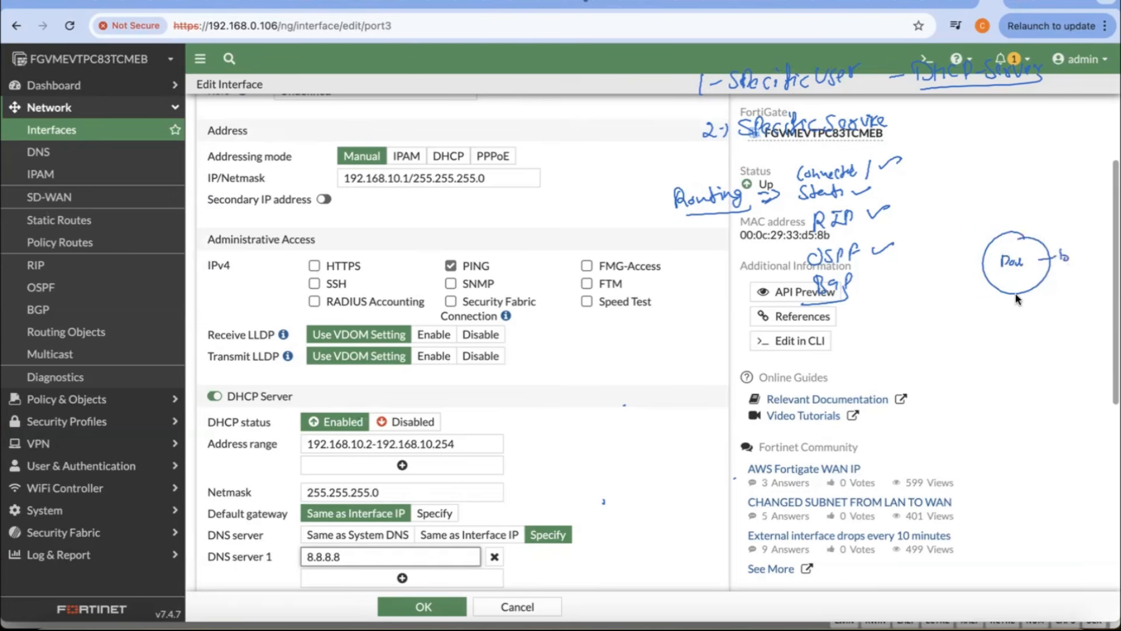
left_click_drag(980, 266, 904, 258)
mouse_move(956, 414)
left_mouse_down()
mouse_move(981, 393)
mouse_move(1012, 304)
mouse_move(1037, 301)
mouse_move(1034, 327)
mouse_move(1060, 257)
left_mouse_up()
mouse_move(1023, 304)
left_mouse_down()
mouse_move(1000, 368)
mouse_move(958, 385)
left_mouse_up()
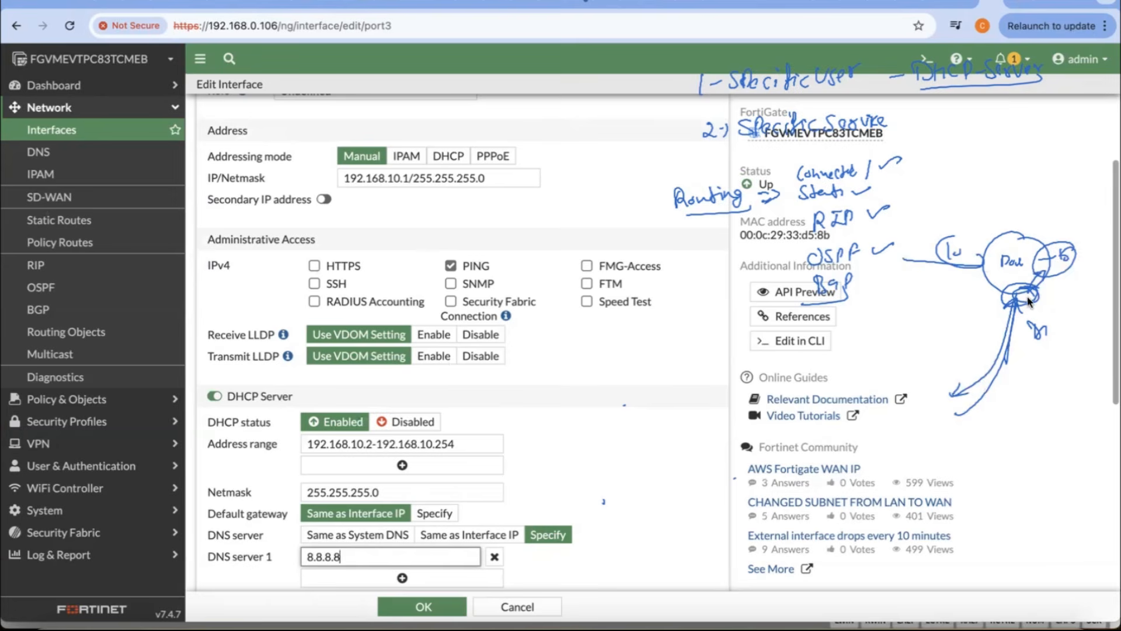
mouse_move(1001, 307)
left_mouse_down()
mouse_move(1039, 289)
mouse_move(1073, 300)
mouse_move(1057, 309)
left_mouse_up()
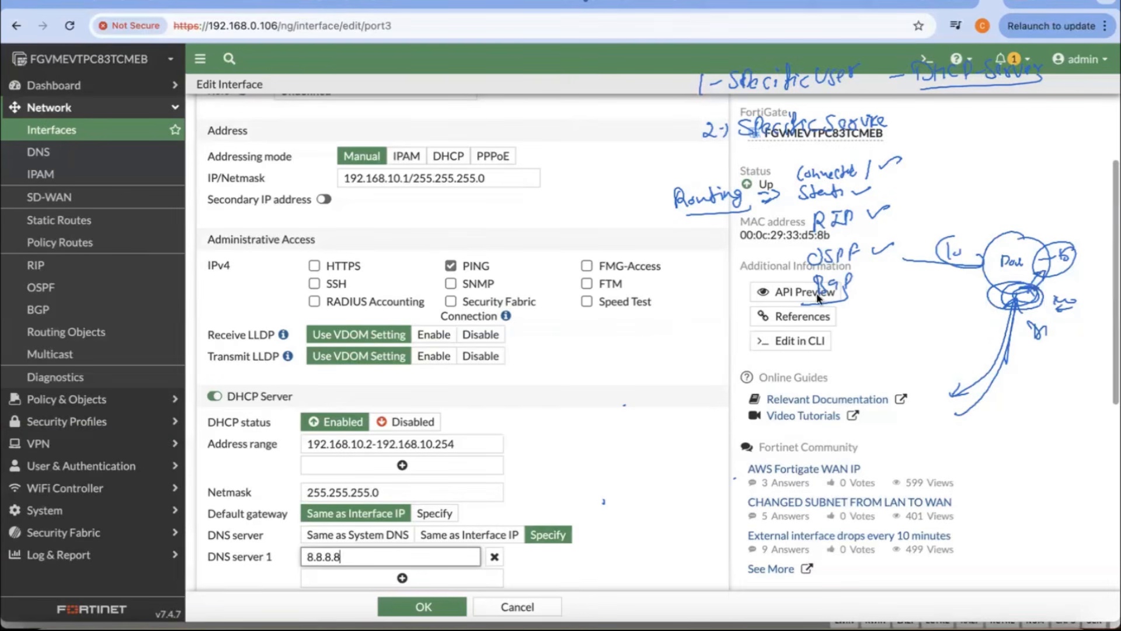
mouse_move(937, 251)
left_mouse_down()
mouse_move(1039, 263)
mouse_move(1048, 275)
mouse_move(962, 374)
left_mouse_up()
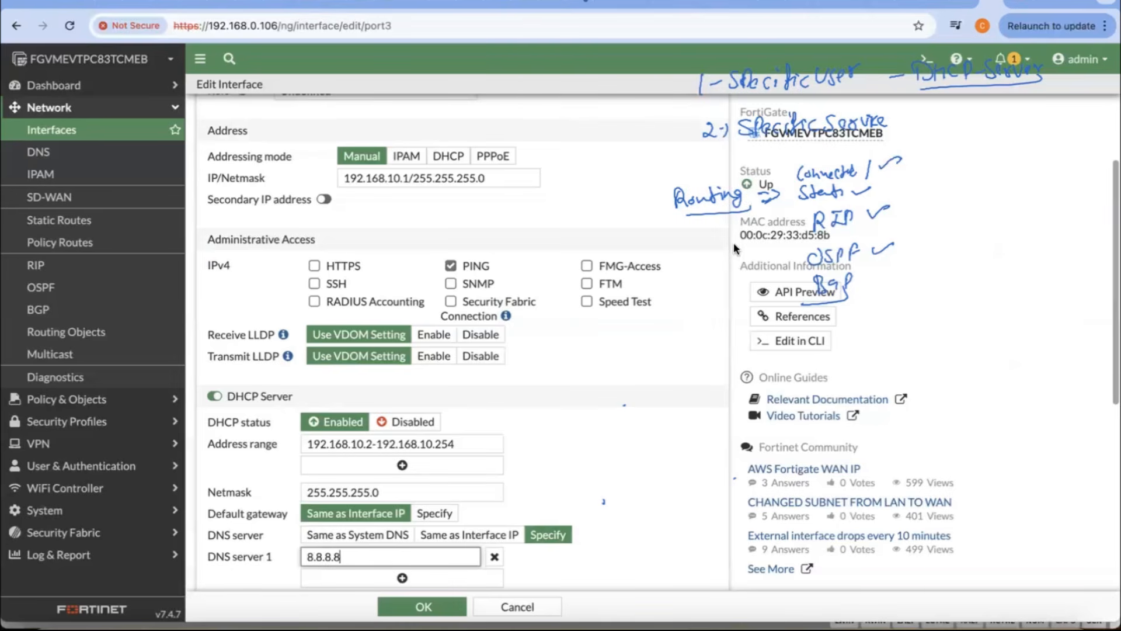
Step: Change the start of the DHCP server's address range to 192.168.10.10
scroll(590, 421, "down", 2)
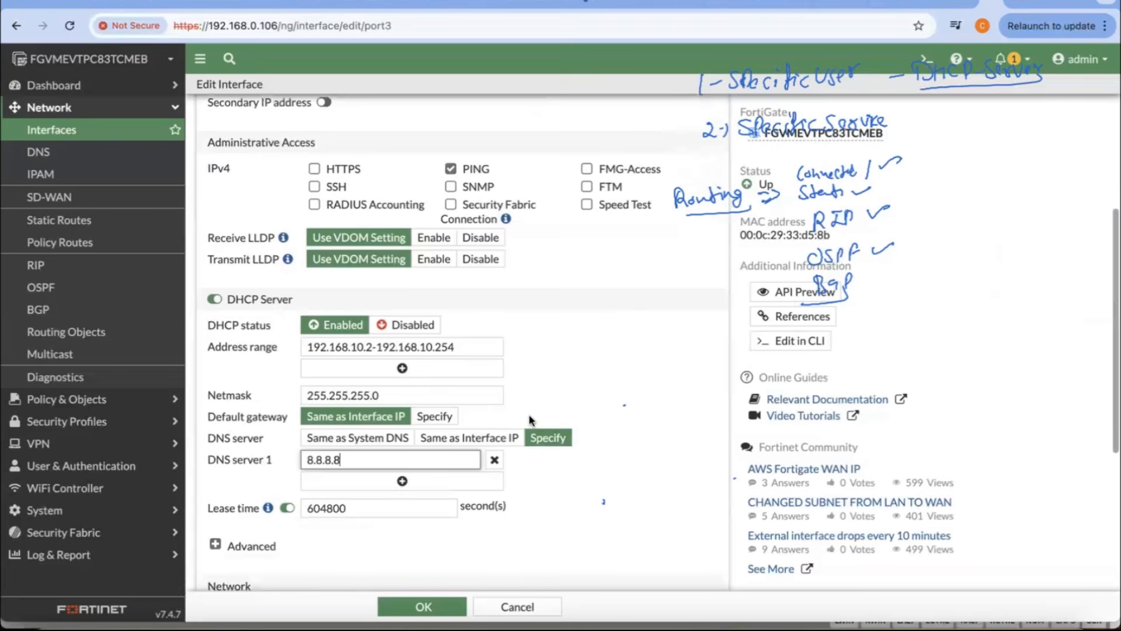
left_click(374, 350)
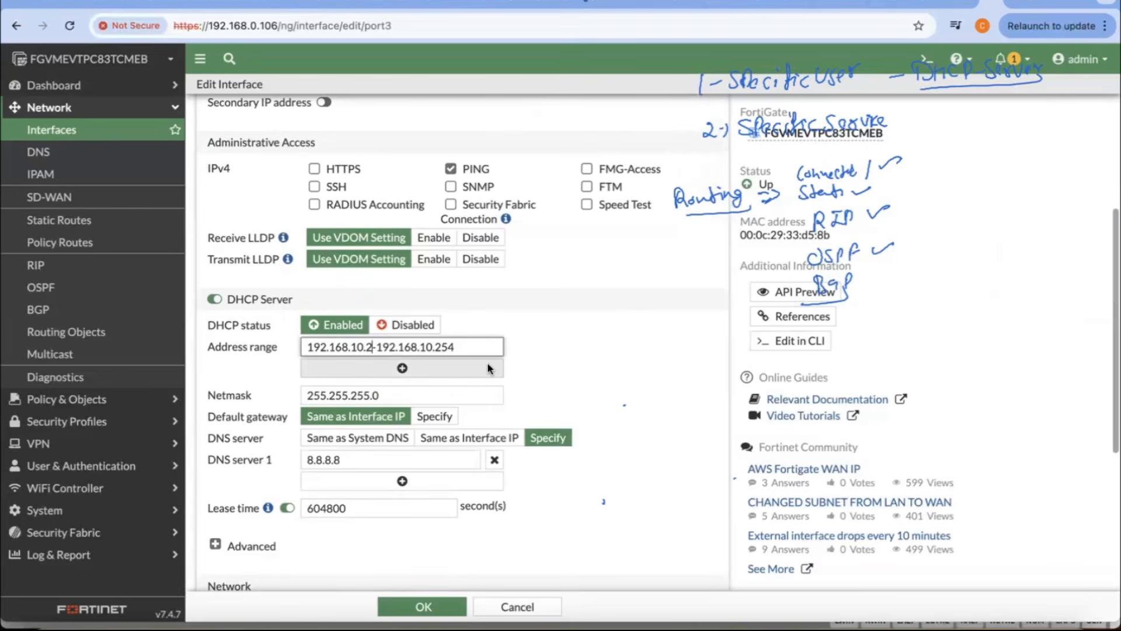
key("BackSpace")
type("10")
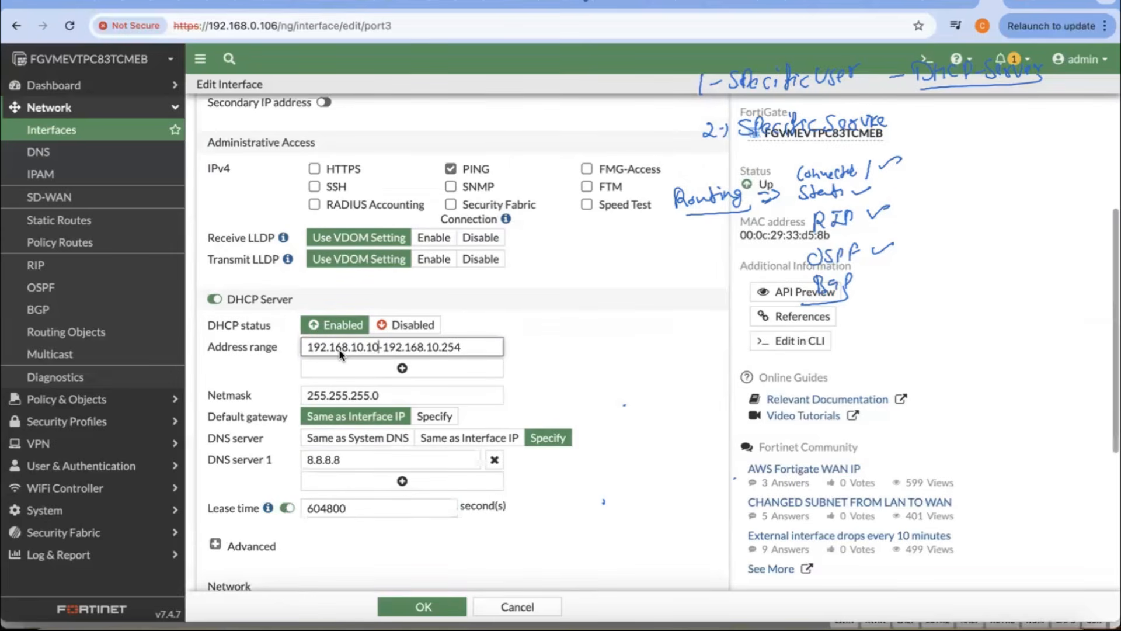
Step: Review the interface's address, DHCP DNS server and lease time, and save the Towards_Lan (port3) interface settings
scroll(531, 345, "down", 2)
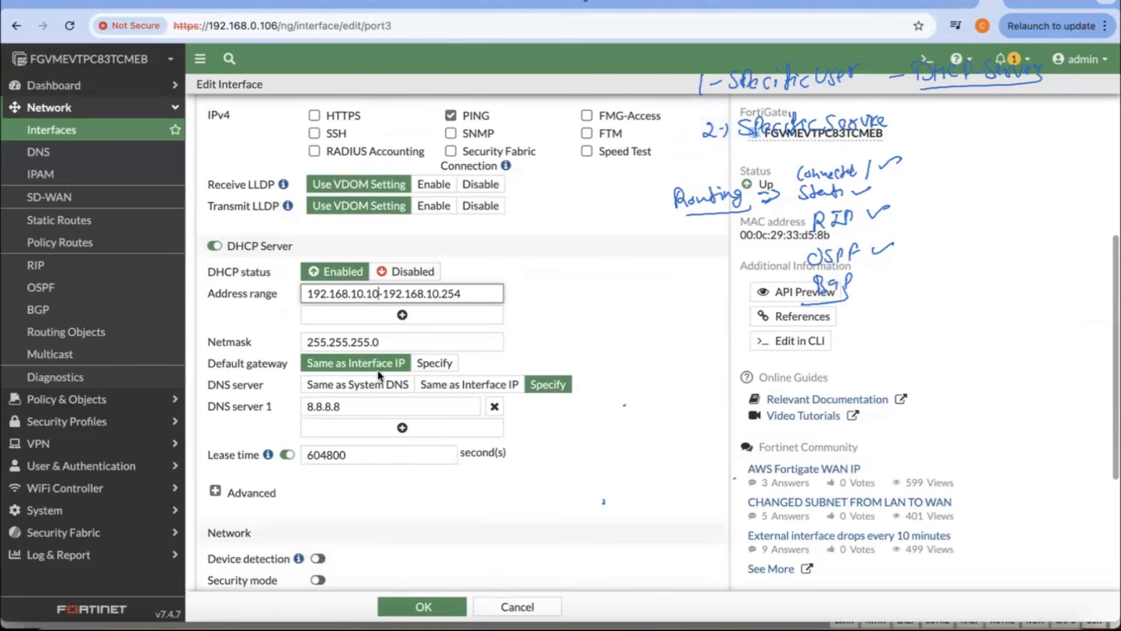
left_click(361, 409)
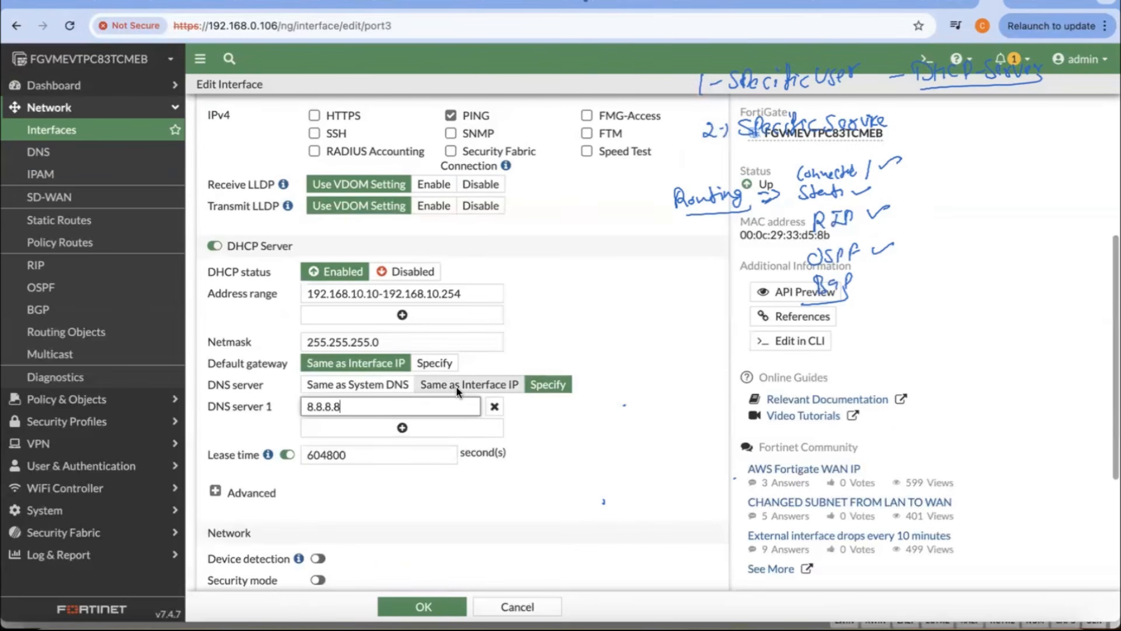
scroll(393, 297, "up", 5)
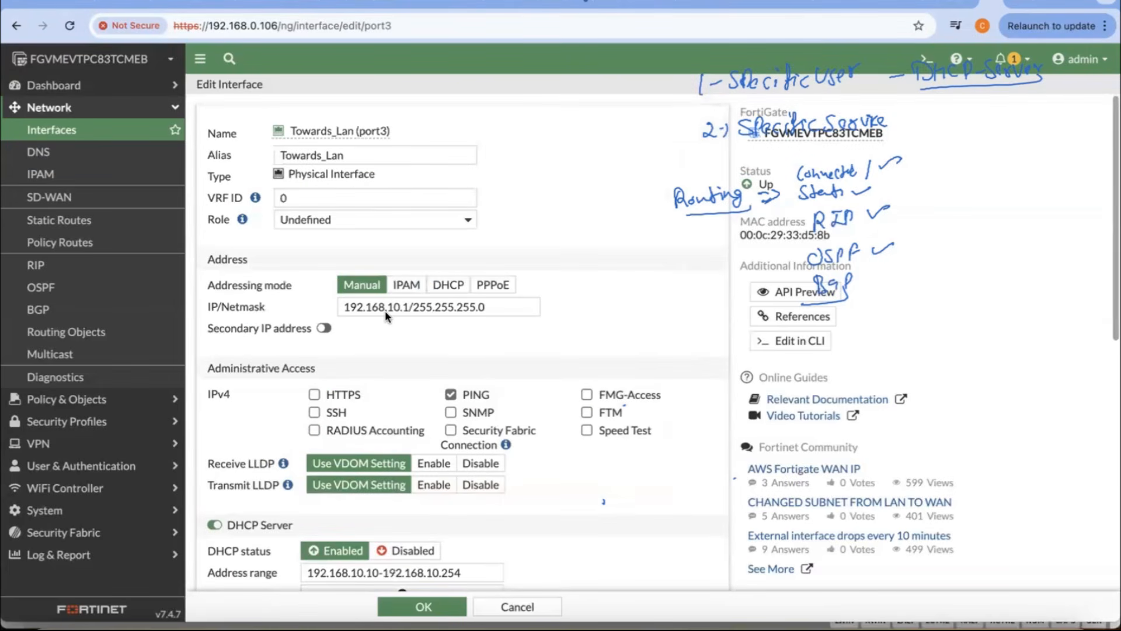
scroll(384, 310, "down", 2)
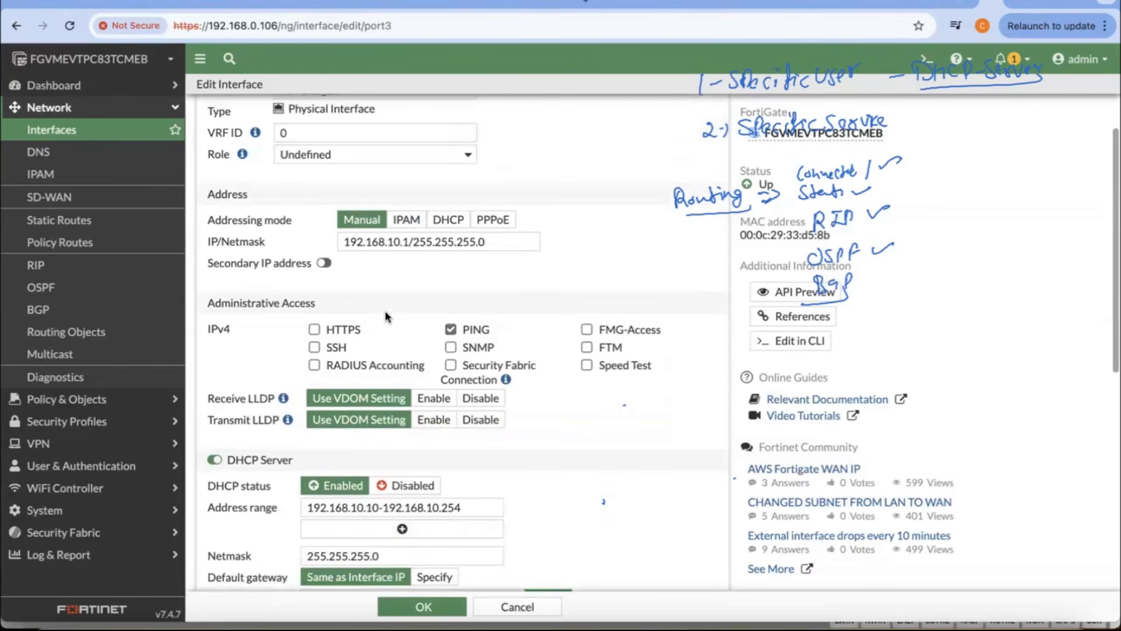
scroll(388, 309, "down", 5)
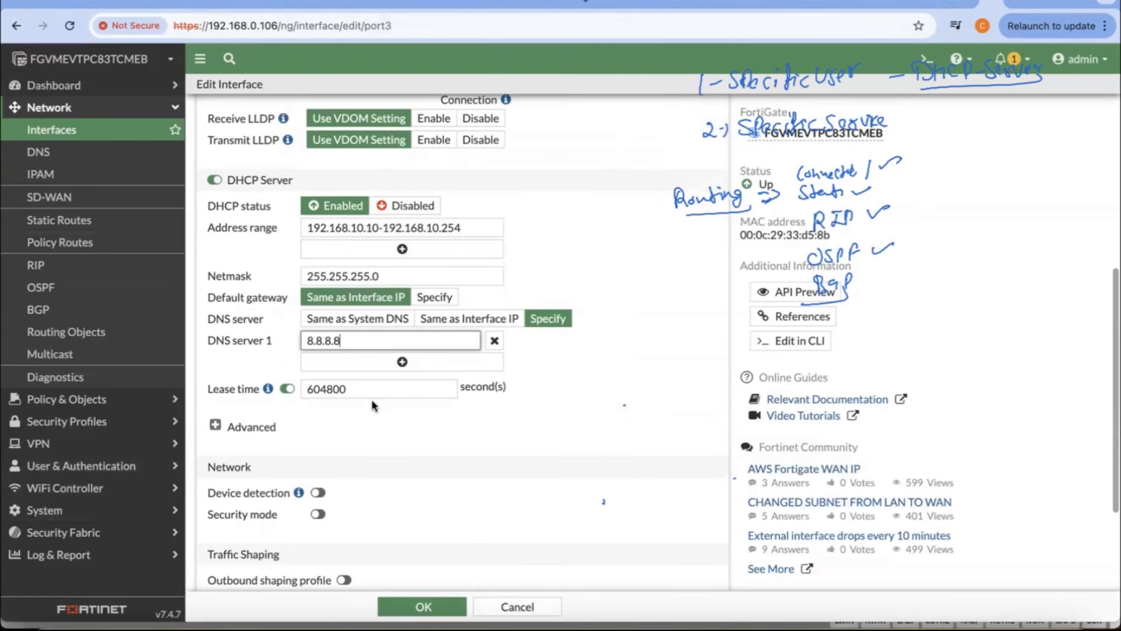
double_click(325, 391)
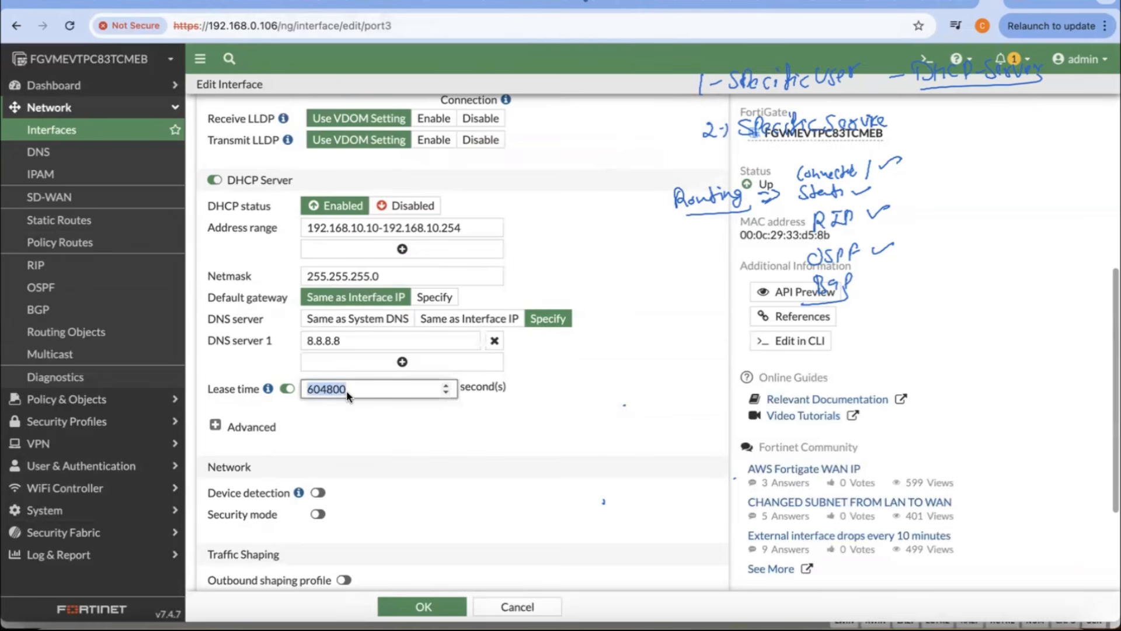
left_click(349, 389)
left_click(426, 607)
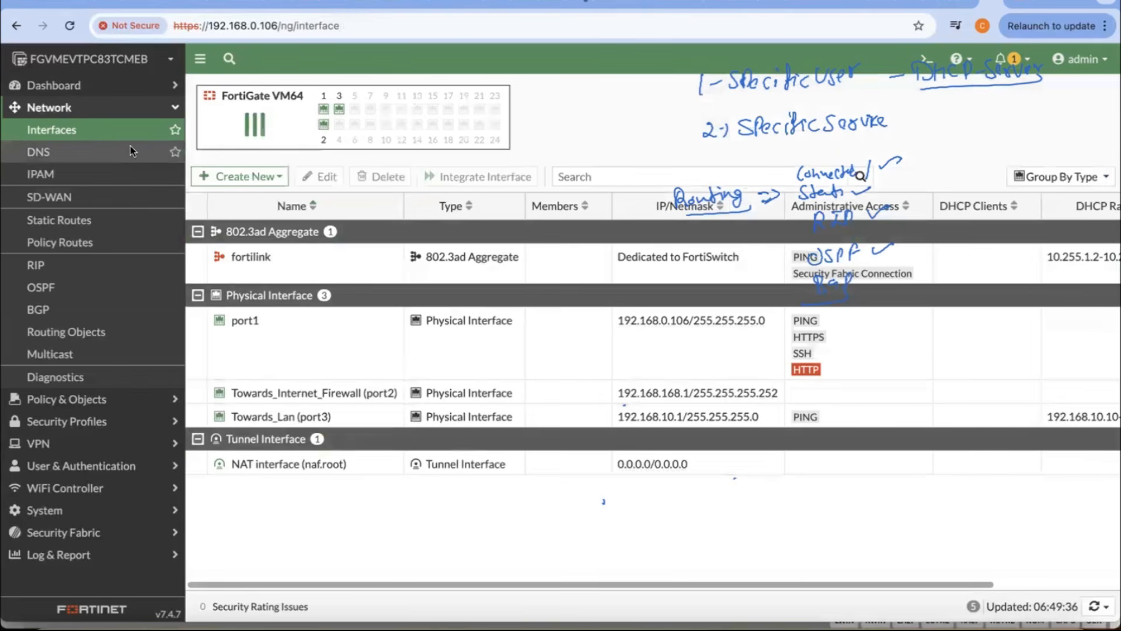
Step: Check the firewall's DNS settings and the saved DHCP server configuration of Towards_Lan (port3), and return to the interface list
left_click(65, 150)
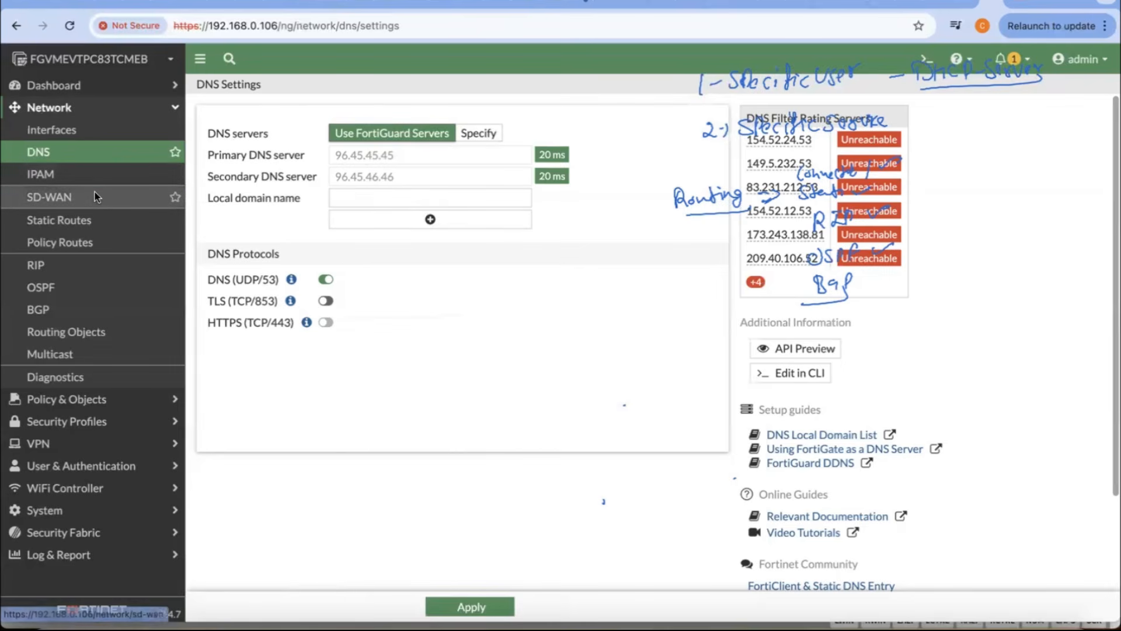
left_click(53, 129)
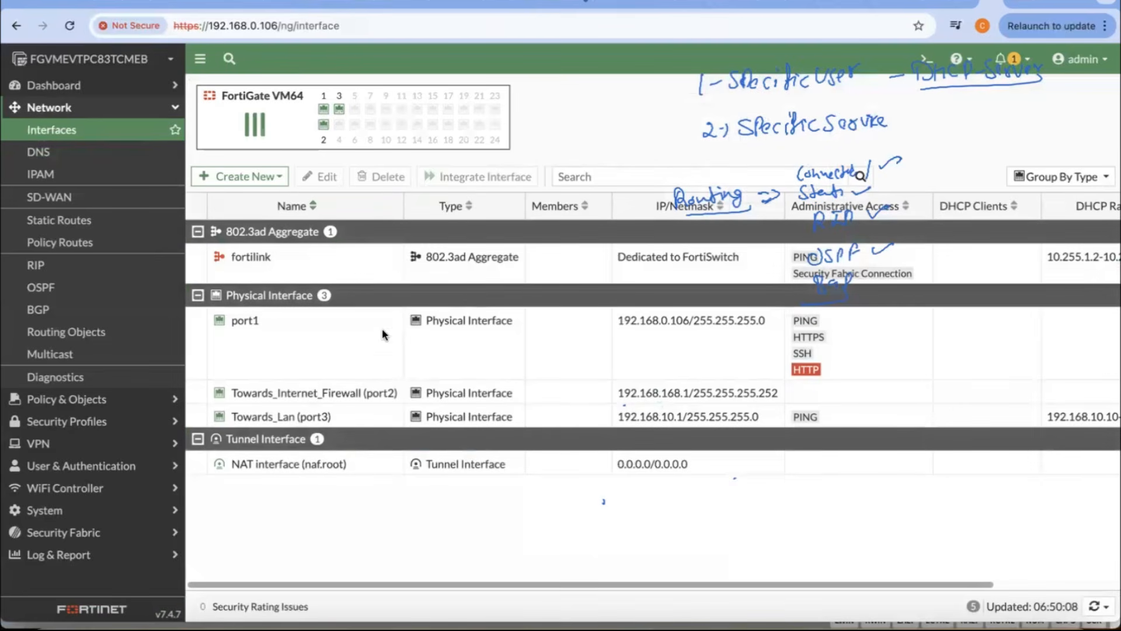
double_click(278, 413)
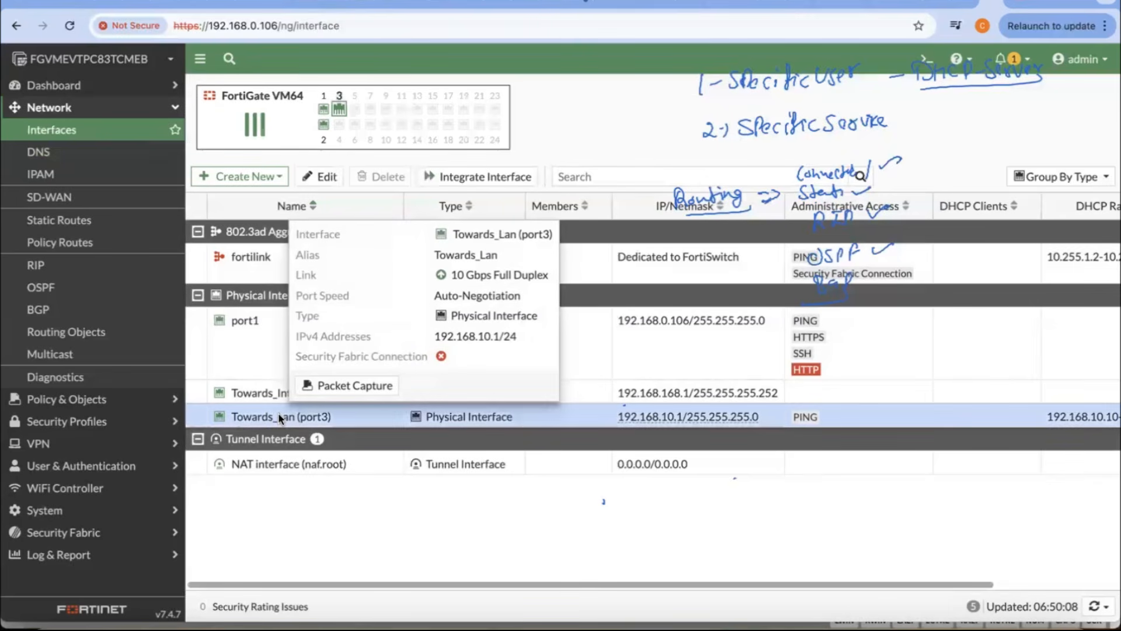
scroll(359, 331, "down", 5)
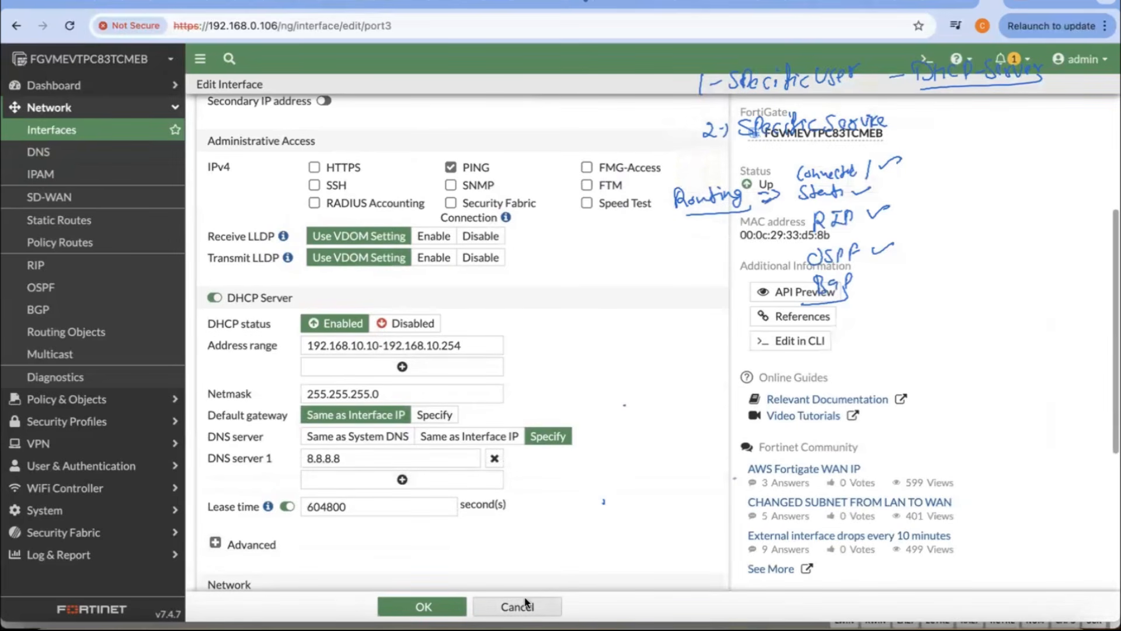
left_click(94, 135)
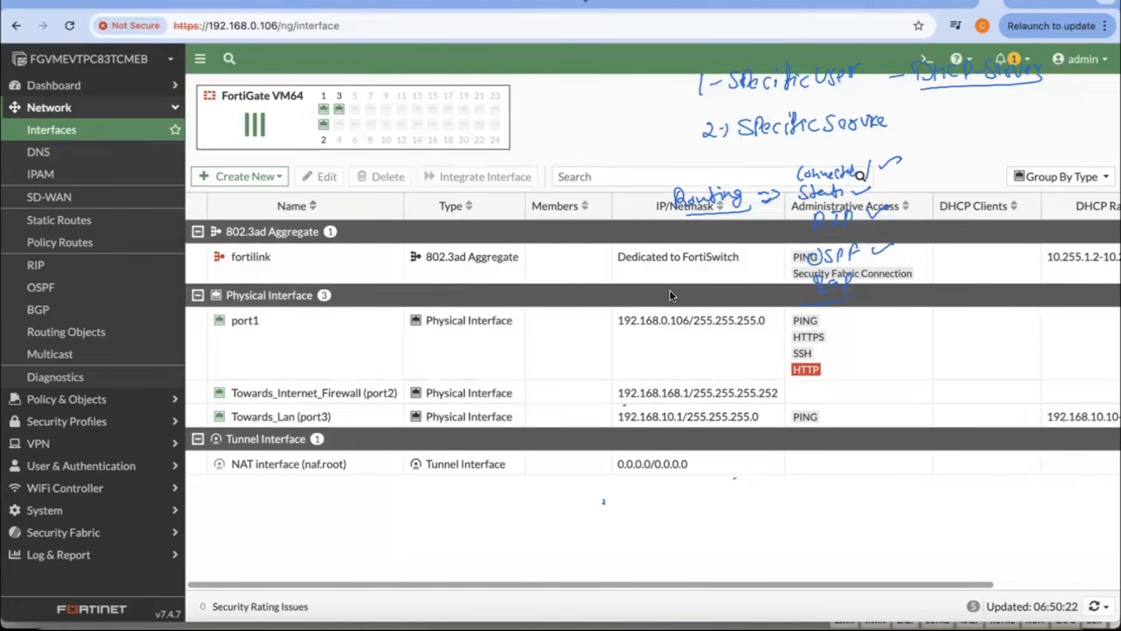
Step: Switch to the VMware ESXi page and close the consoles of the FortiGate_v7.4.7_IntFw and FortiGate_v7.4.7_BussFw machines
key("ctrl+shift+Tab")
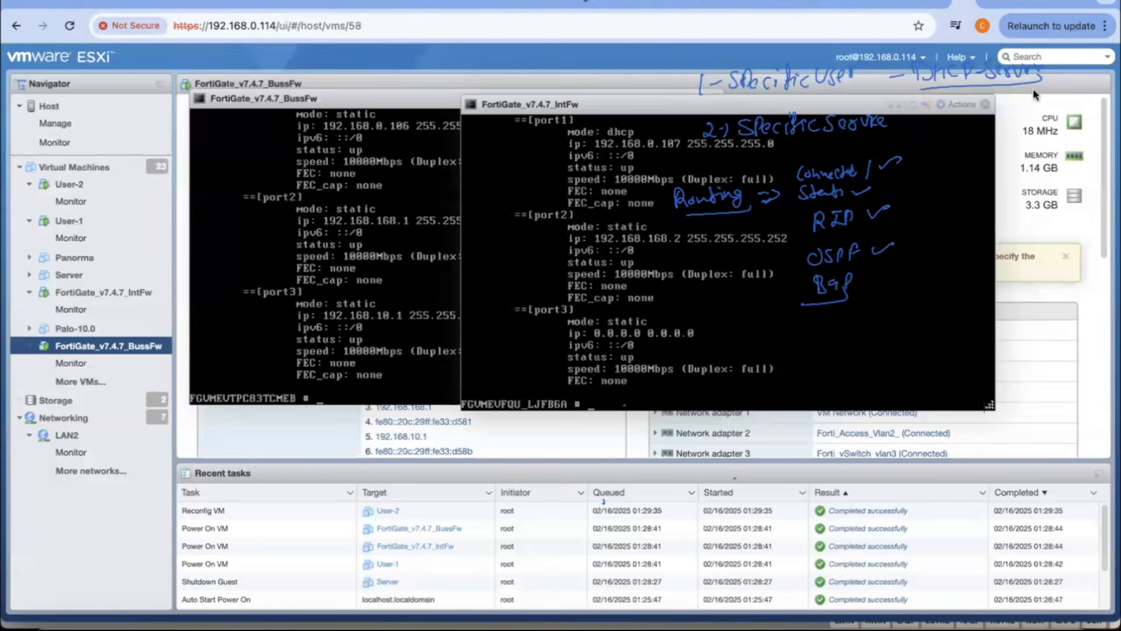
left_click(986, 104)
left_click(740, 98)
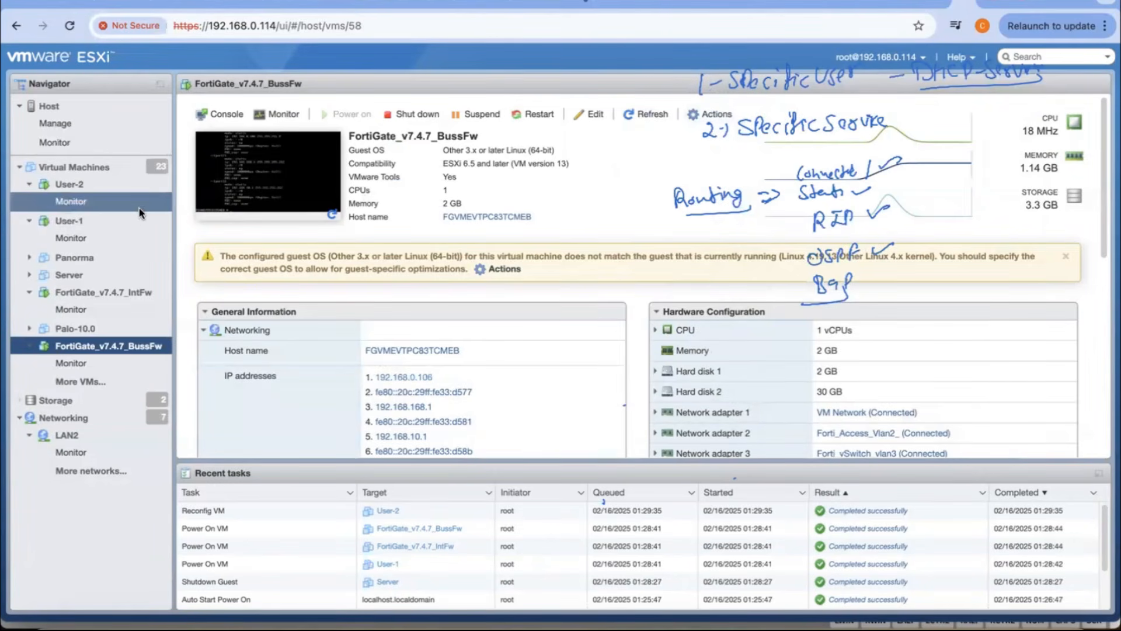
Step: Open the console of the User-1 virtual machine and dismiss its Firefox error and software counterfeiting warning
left_click(124, 222)
left_click(272, 186)
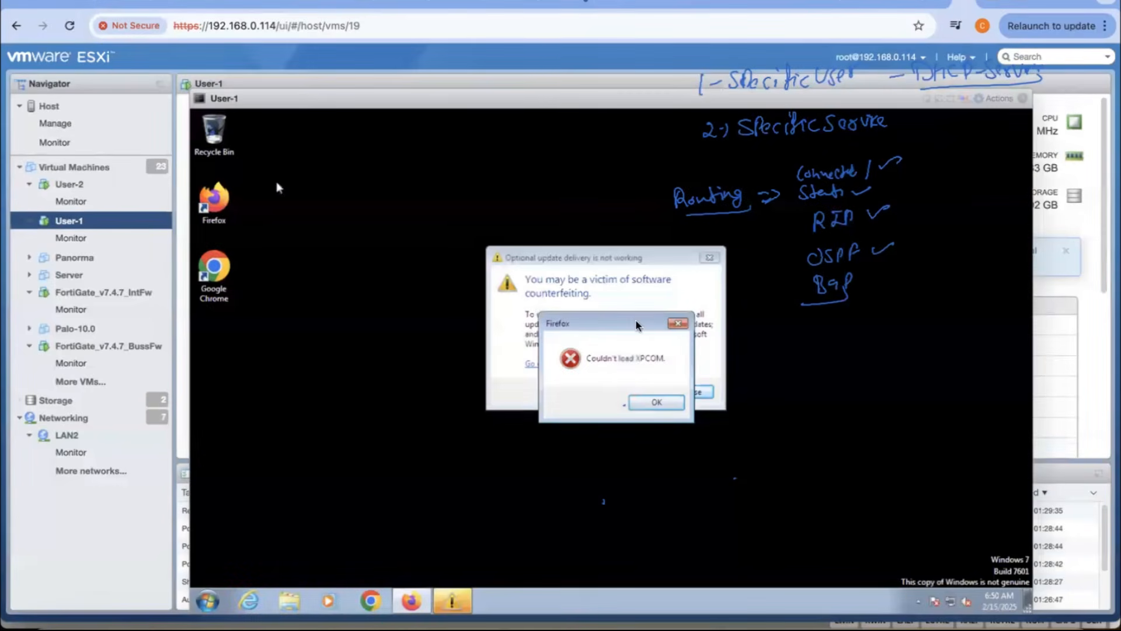
left_click(655, 388)
left_click(692, 393)
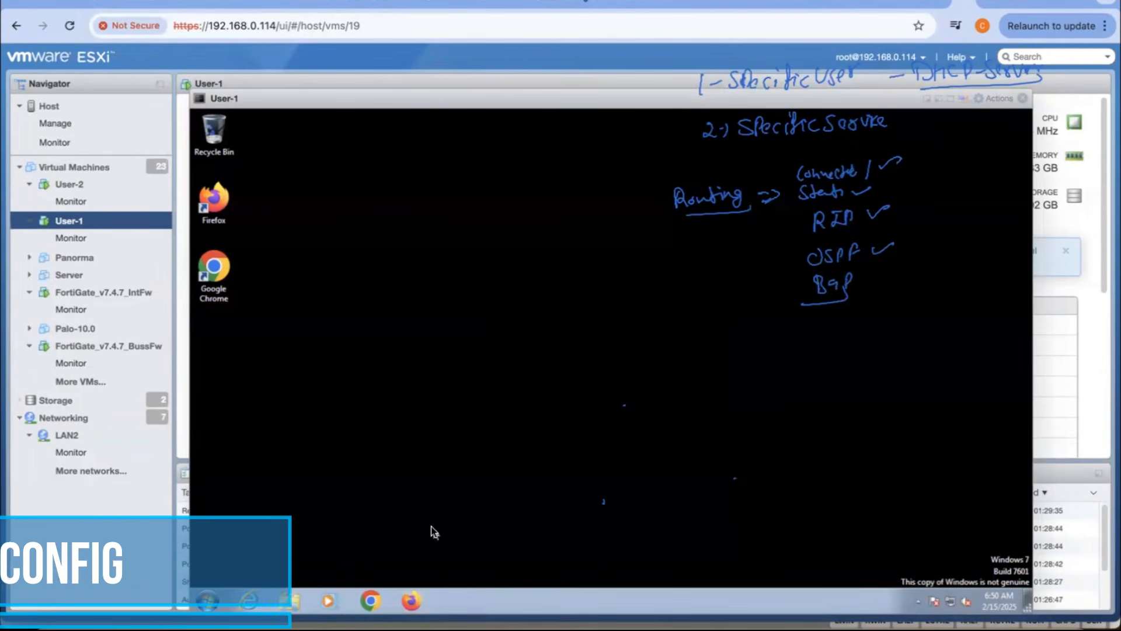
Step: Open the Network and Sharing Center in the User-1 machine's Control Panel
left_click(226, 594)
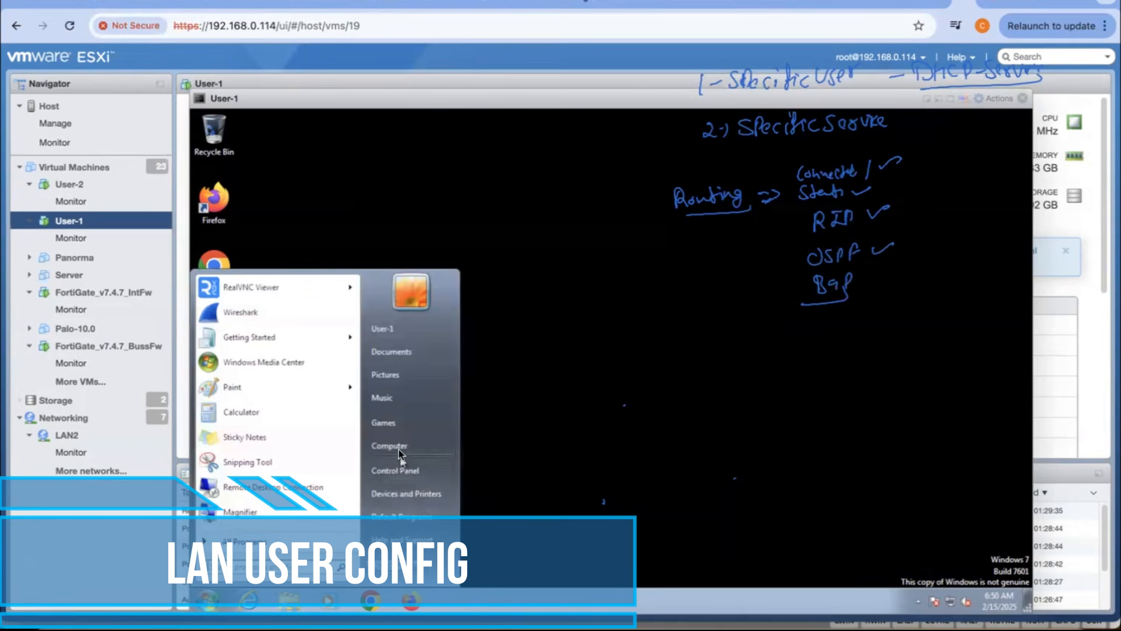
left_click(397, 472)
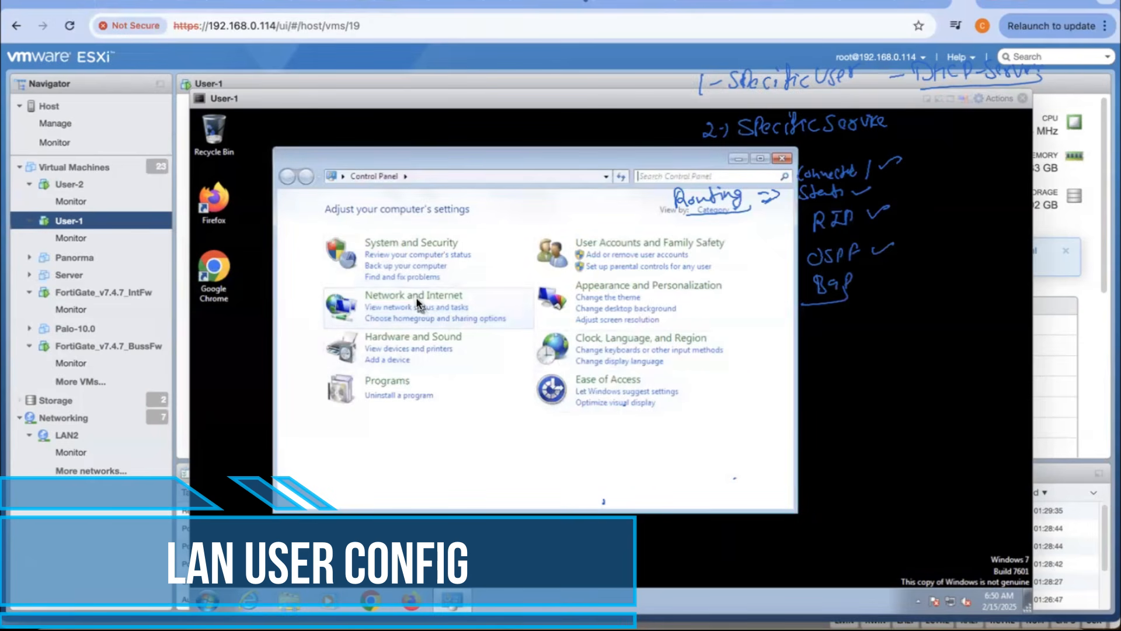
left_click(417, 301)
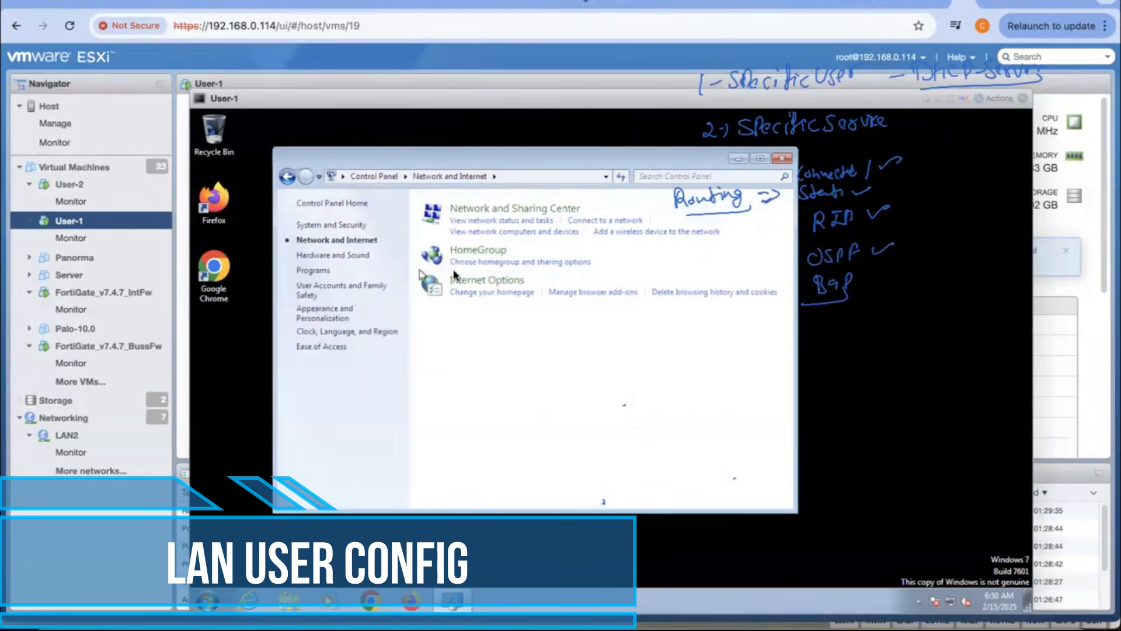
left_click(503, 209)
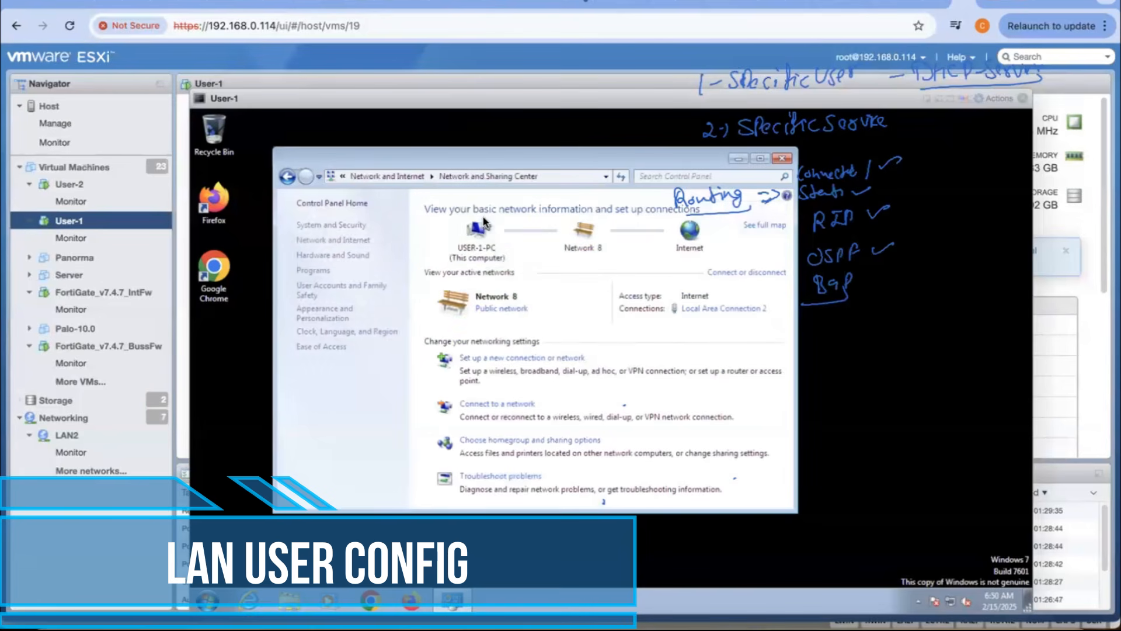
left_click(518, 309)
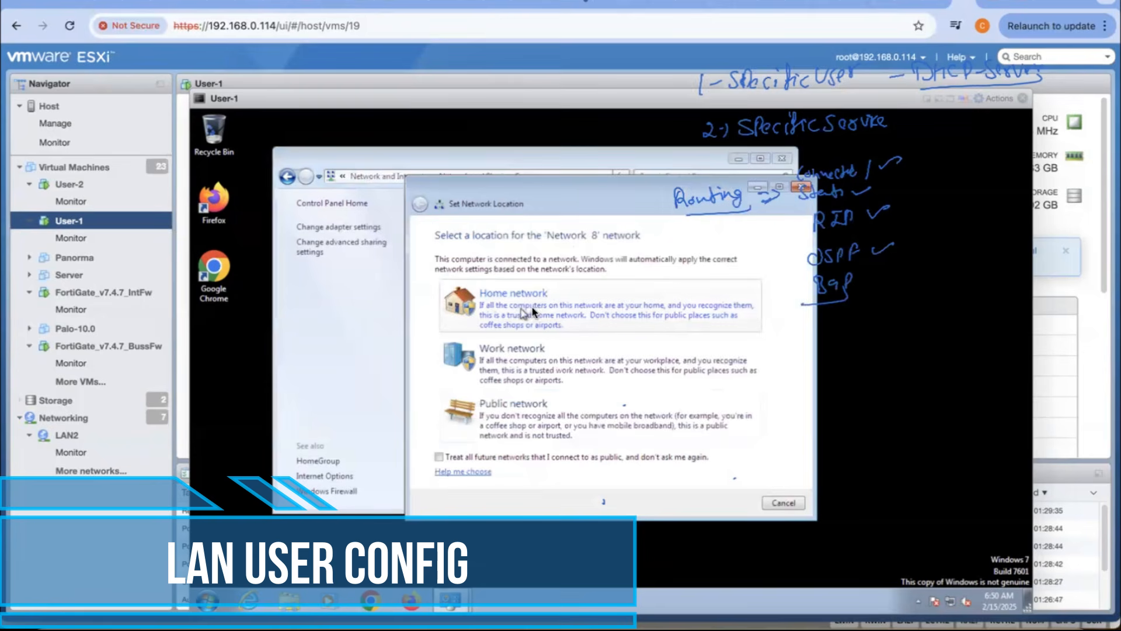
left_click(765, 507)
left_click(501, 314)
left_click(780, 503)
Step: Check the network connection details of Local Area Connection 2 on the User-1 machine
left_click(750, 309)
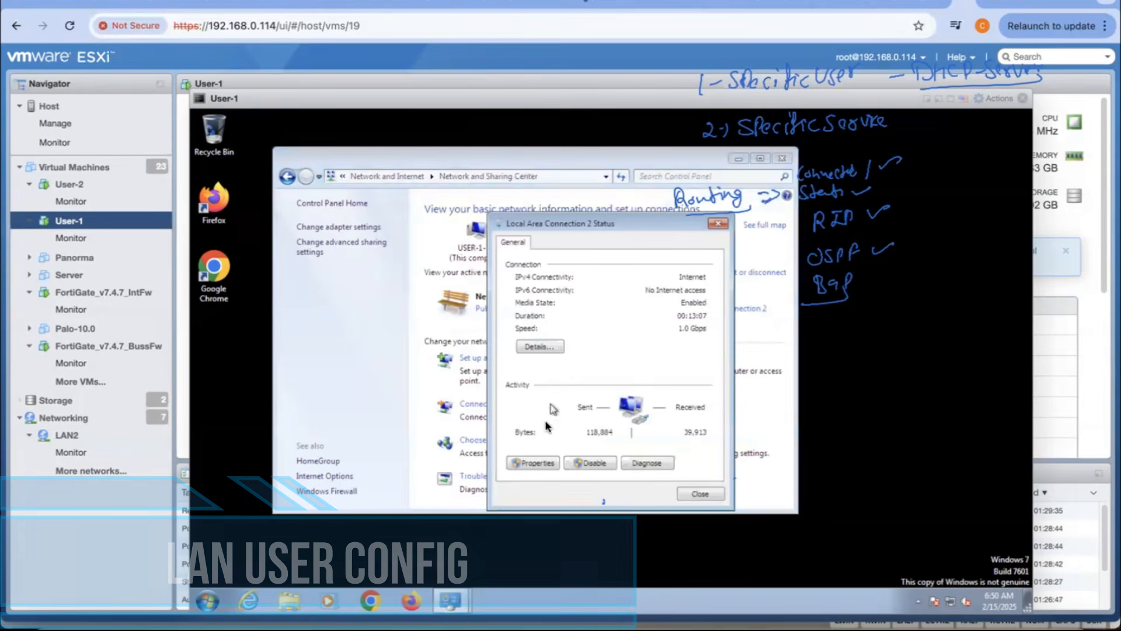
left_click(540, 347)
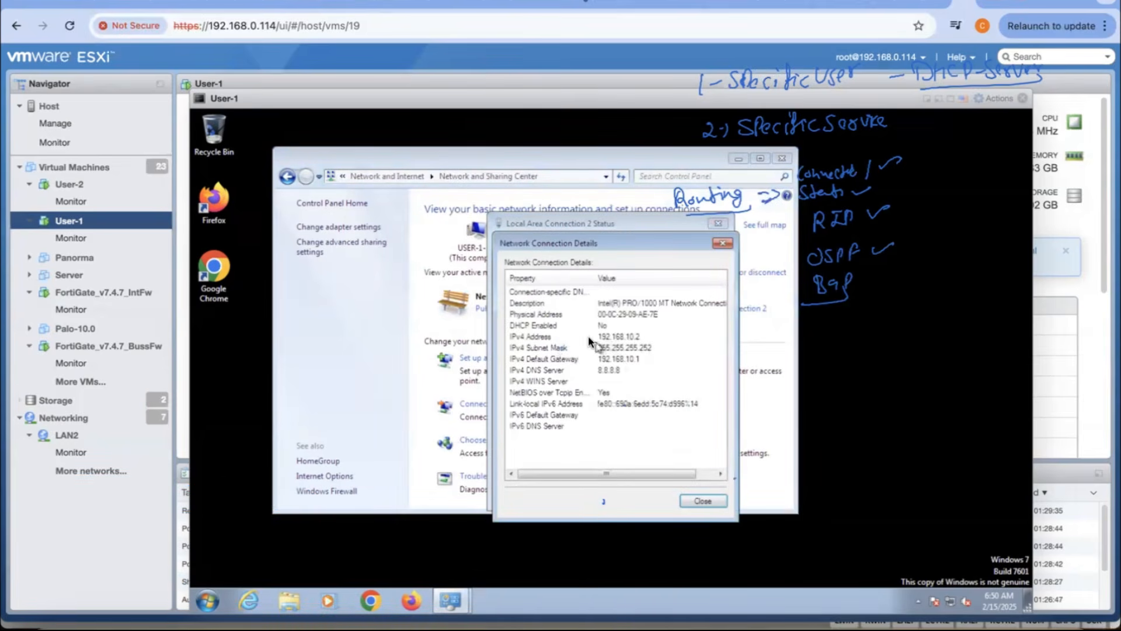
left_click(705, 500)
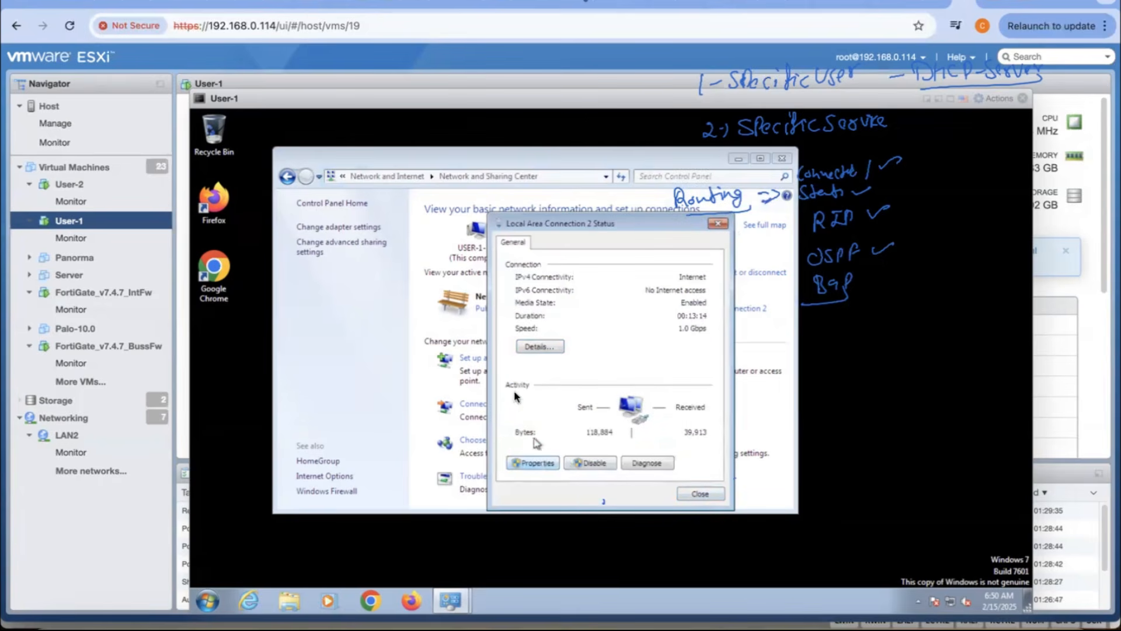
Step: Set Internet Protocol Version 4 of Local Area Connection 2 to obtain its IP address and DNS server address automatically
left_click(534, 463)
left_click(600, 393)
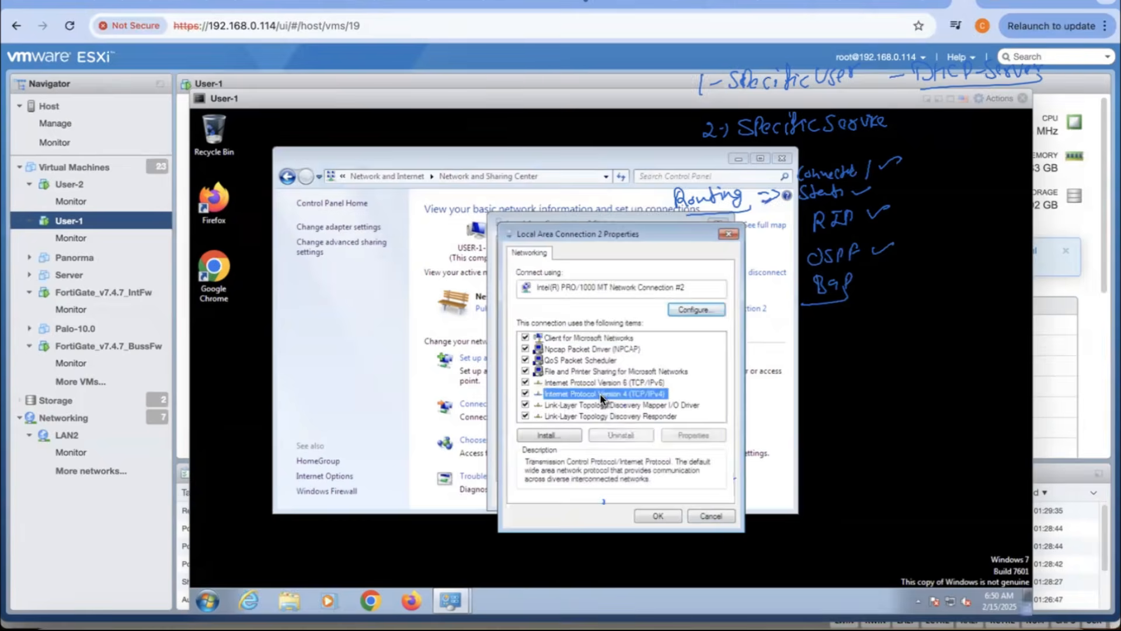
double_click(601, 394)
left_click(581, 362)
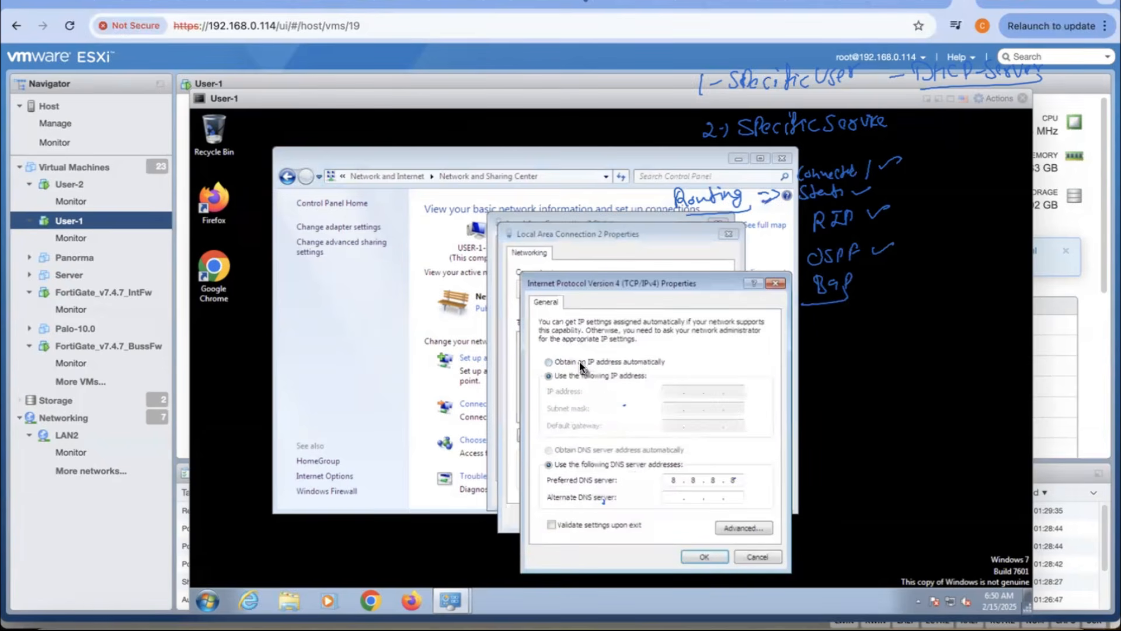
left_click(571, 450)
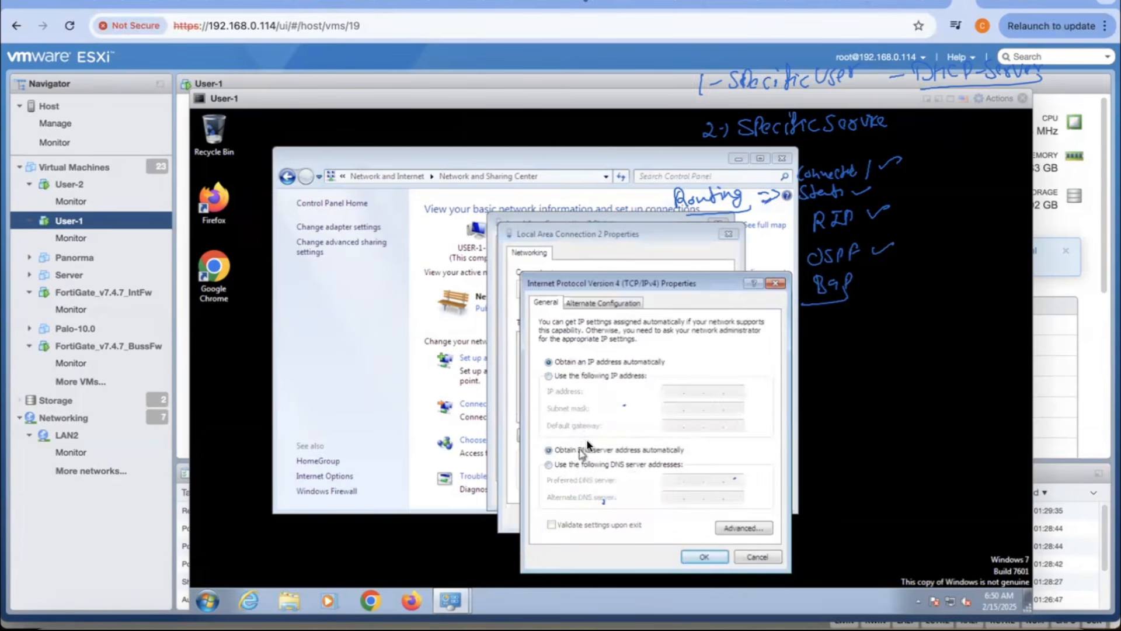
left_click(703, 557)
left_click(660, 517)
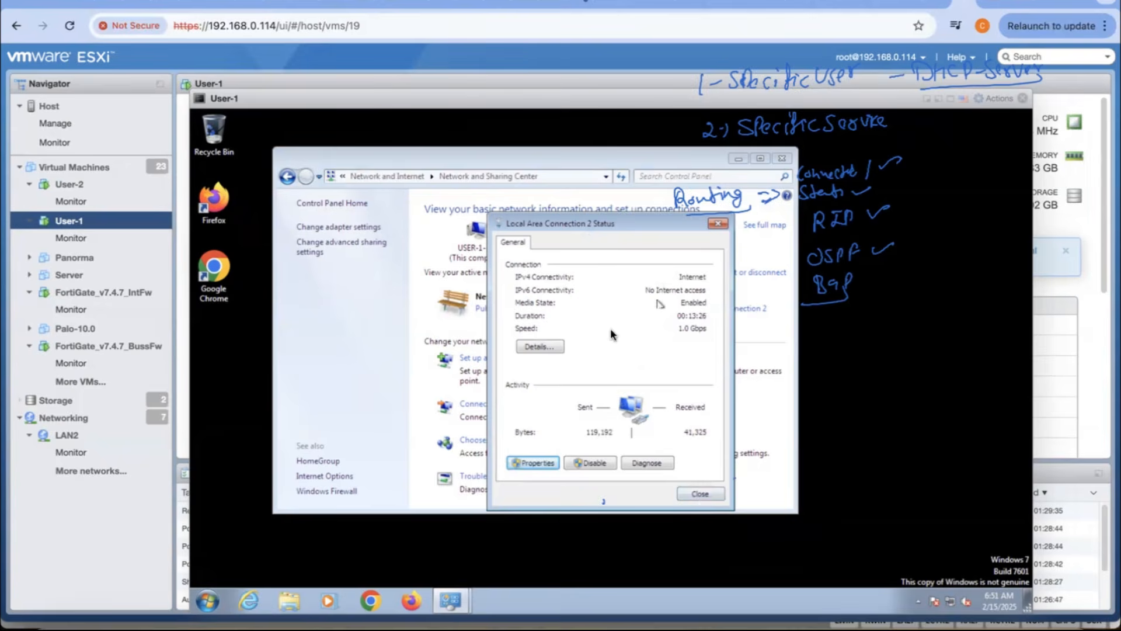
Step: Review the addresses leased to Local Area Connection 2 in its connection details and close its status window
left_click(541, 347)
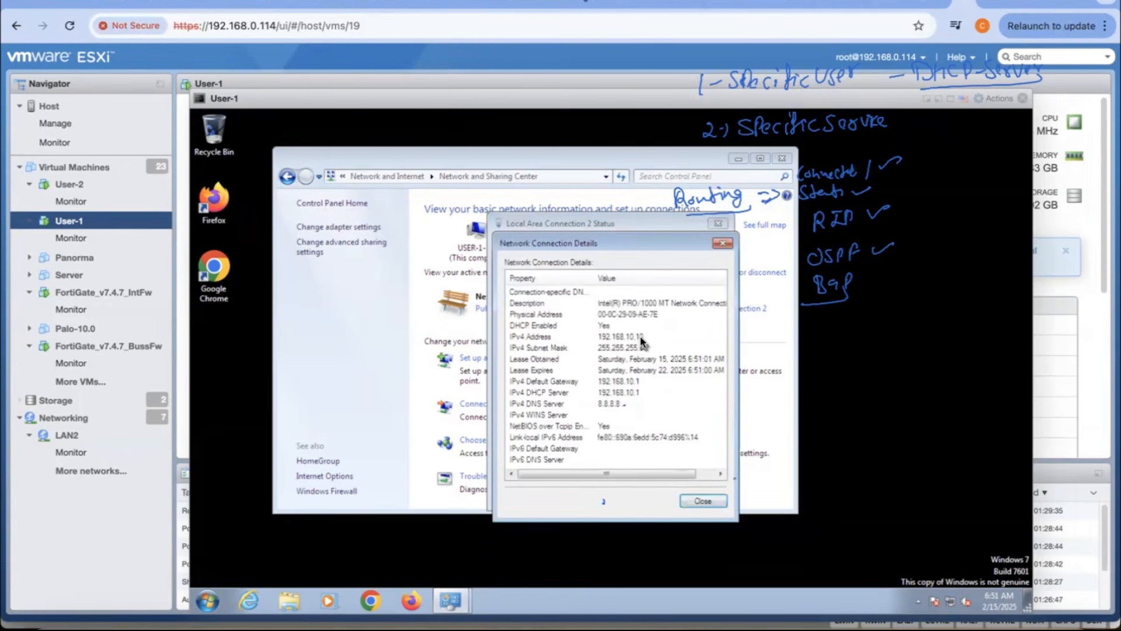
left_click(708, 502)
left_click(709, 493)
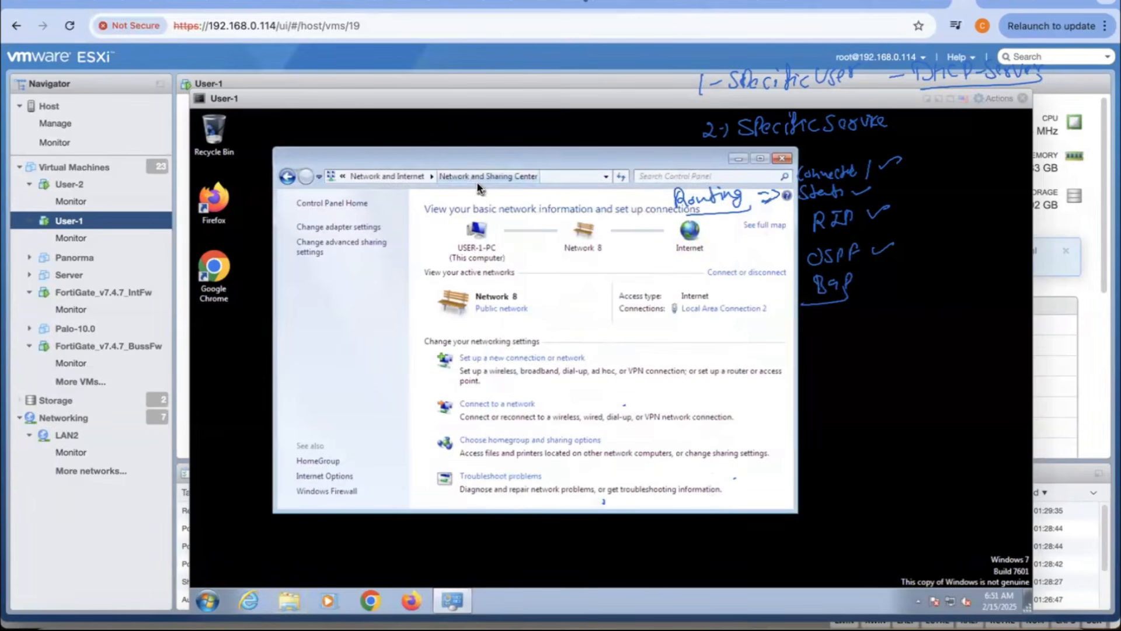
Step: Close the User-1 console and open the console of the User-2 virtual machine
left_click(1022, 98)
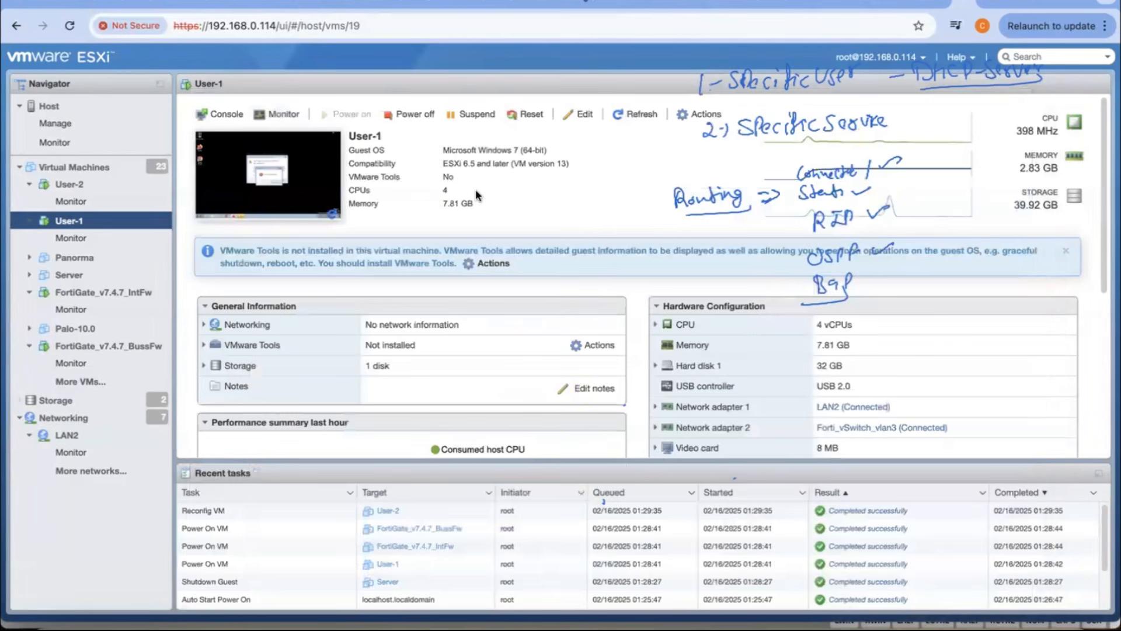
left_click(99, 188)
left_click(261, 175)
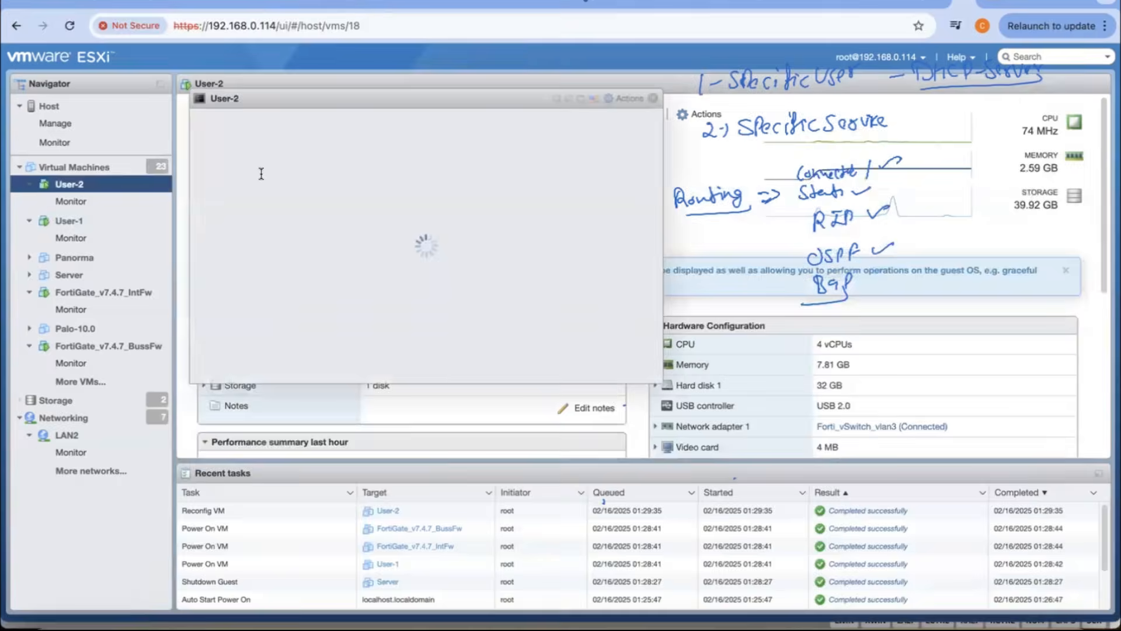
left_click(599, 389)
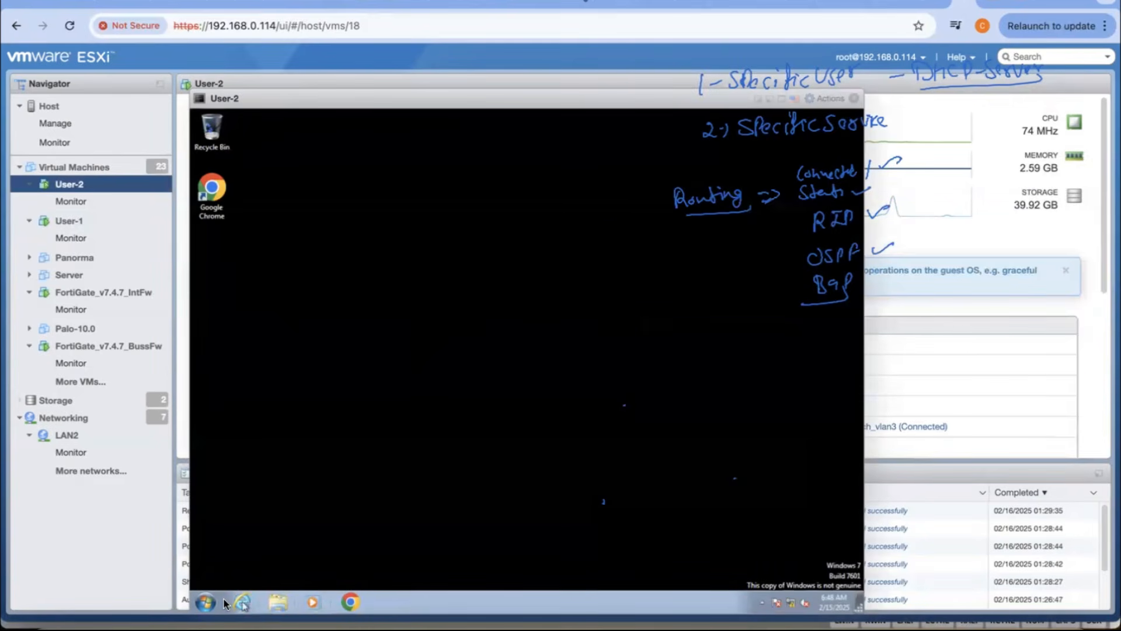
Step: Open the adapter settings from the Network and Sharing Center in the User-2 machine's Control Panel
left_click(206, 602)
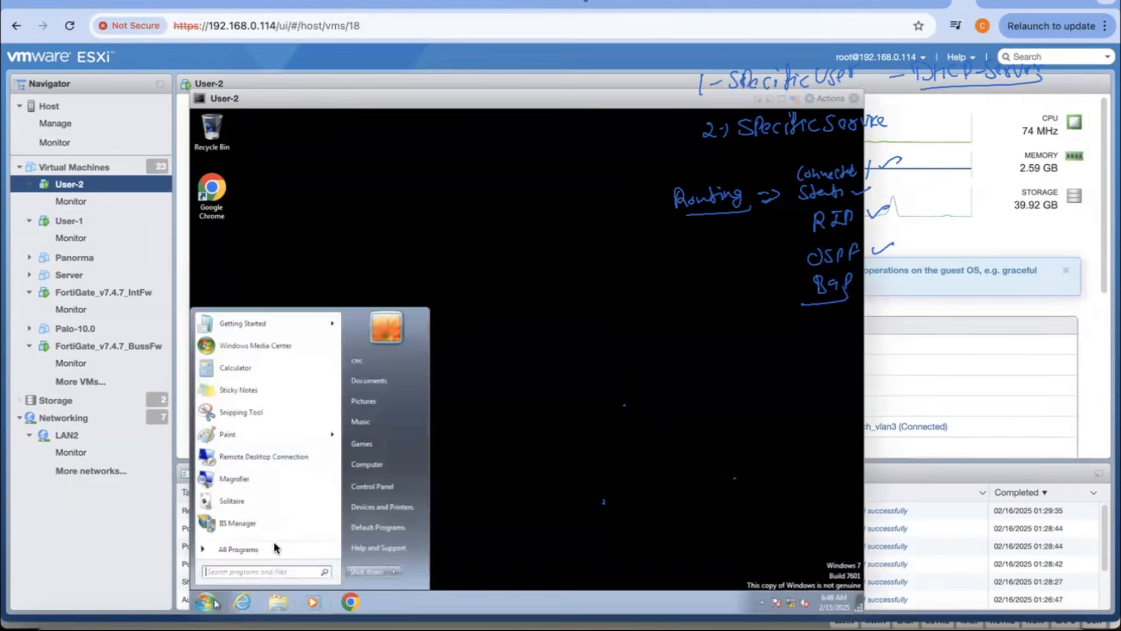
left_click(390, 484)
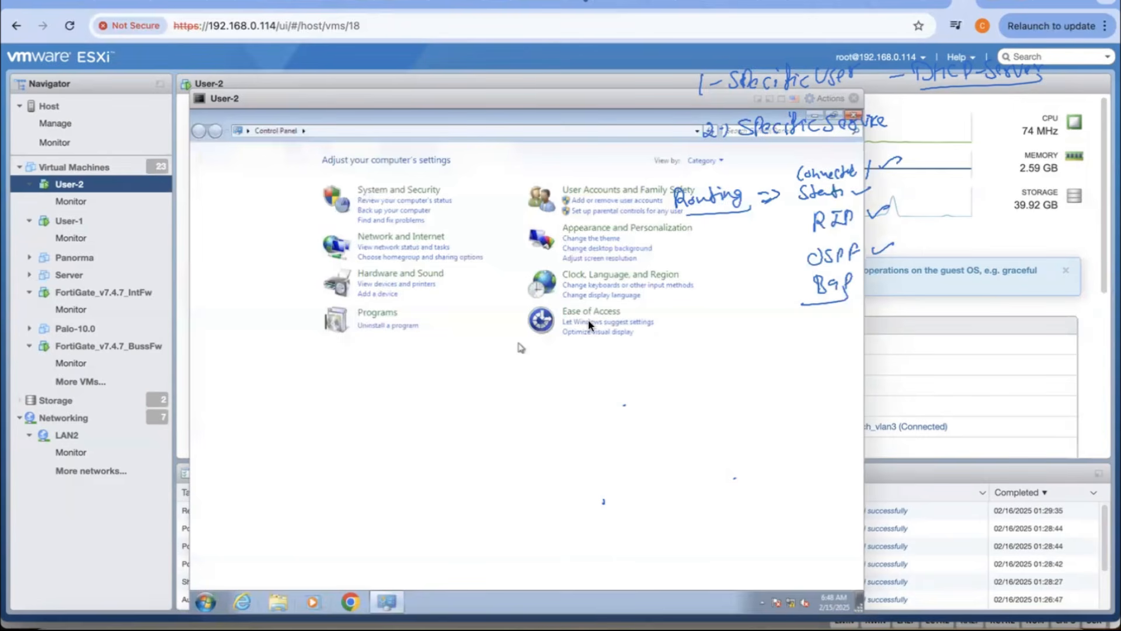
left_click(418, 238)
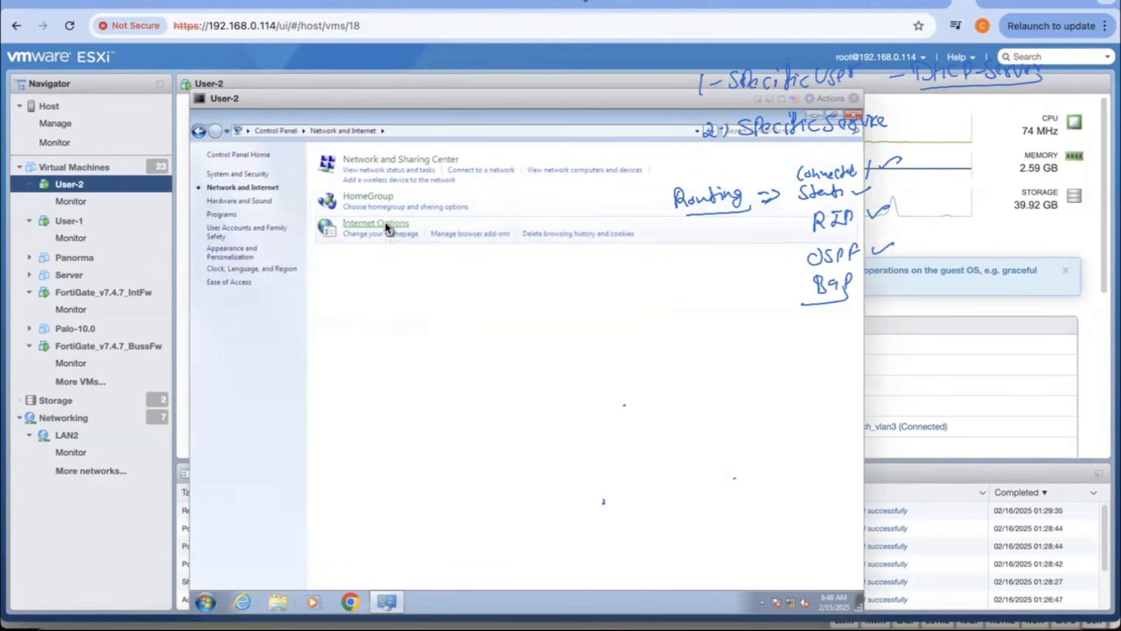
left_click(399, 222)
left_click(525, 221)
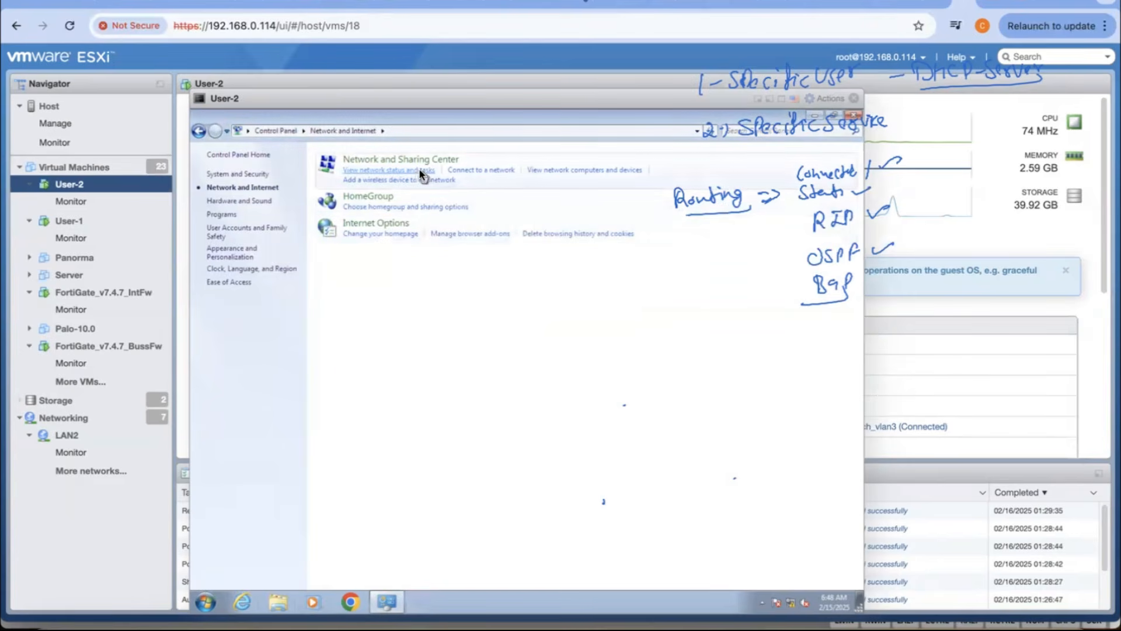
left_click(419, 169)
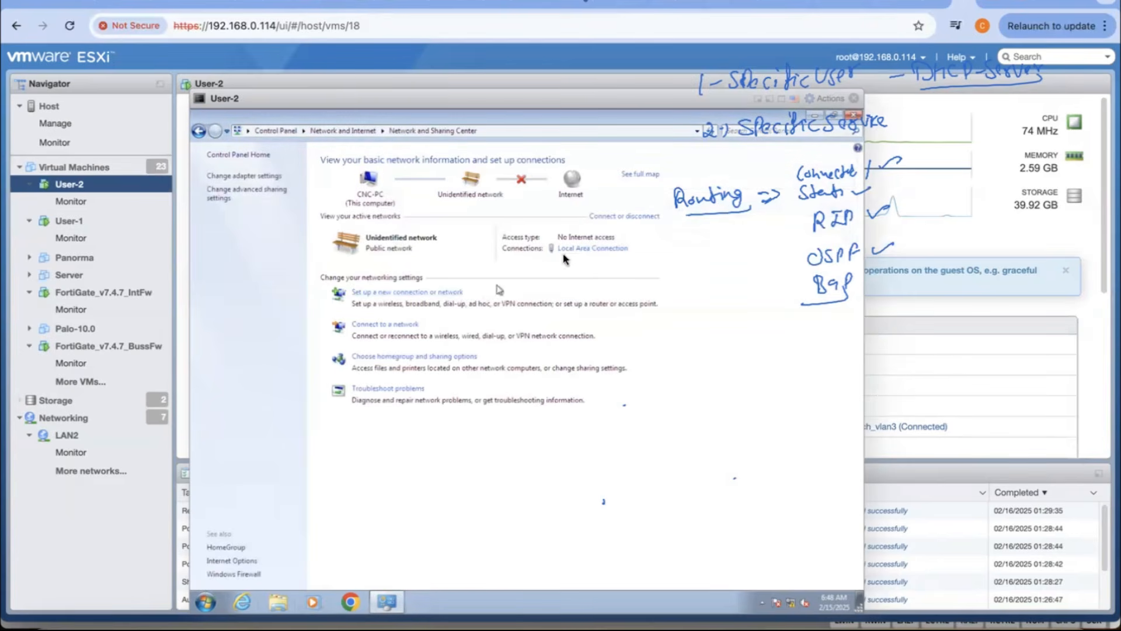
left_click(274, 176)
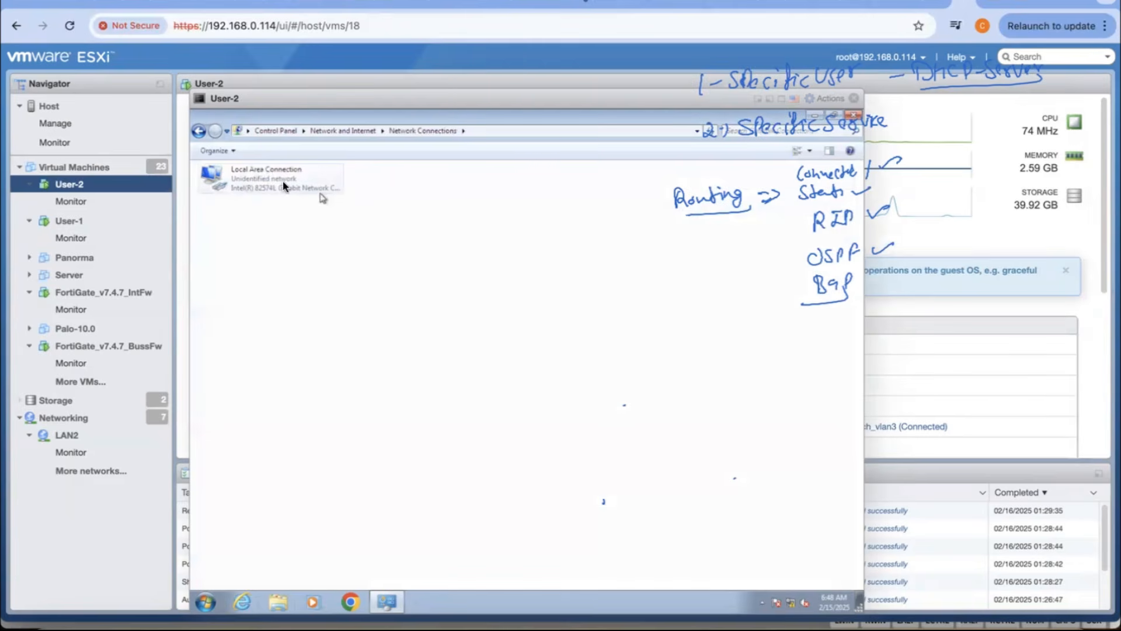
Step: Set User-2's Local Area Connection to obtain its IPv4 address and DNS server automatically, and dismiss the network location prompt
right_click(277, 184)
left_click(312, 288)
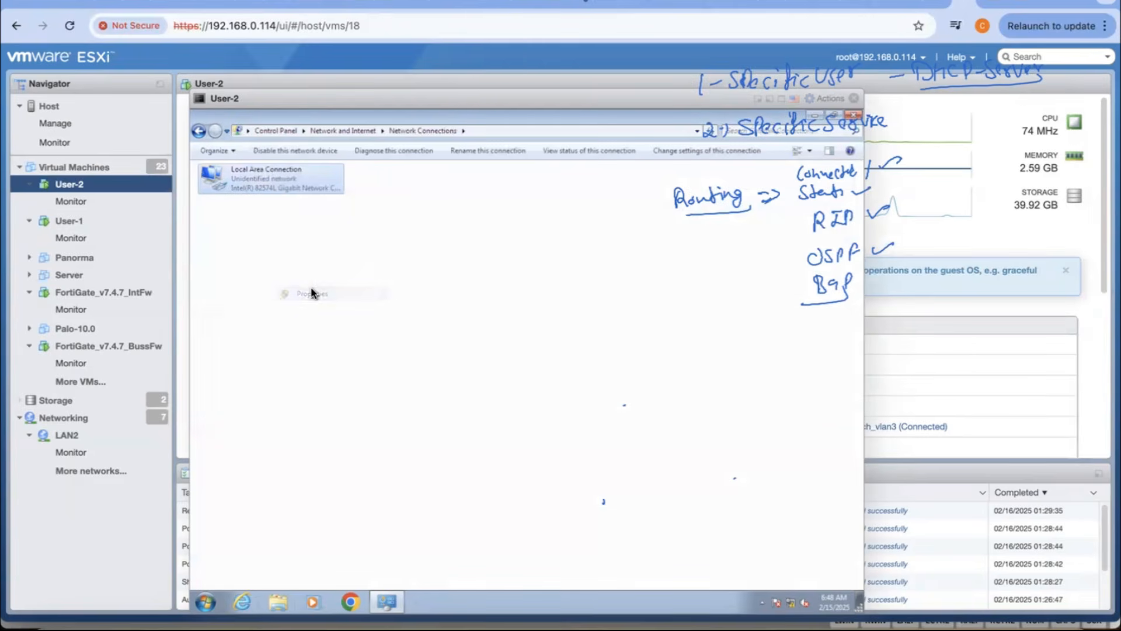
double_click(334, 297)
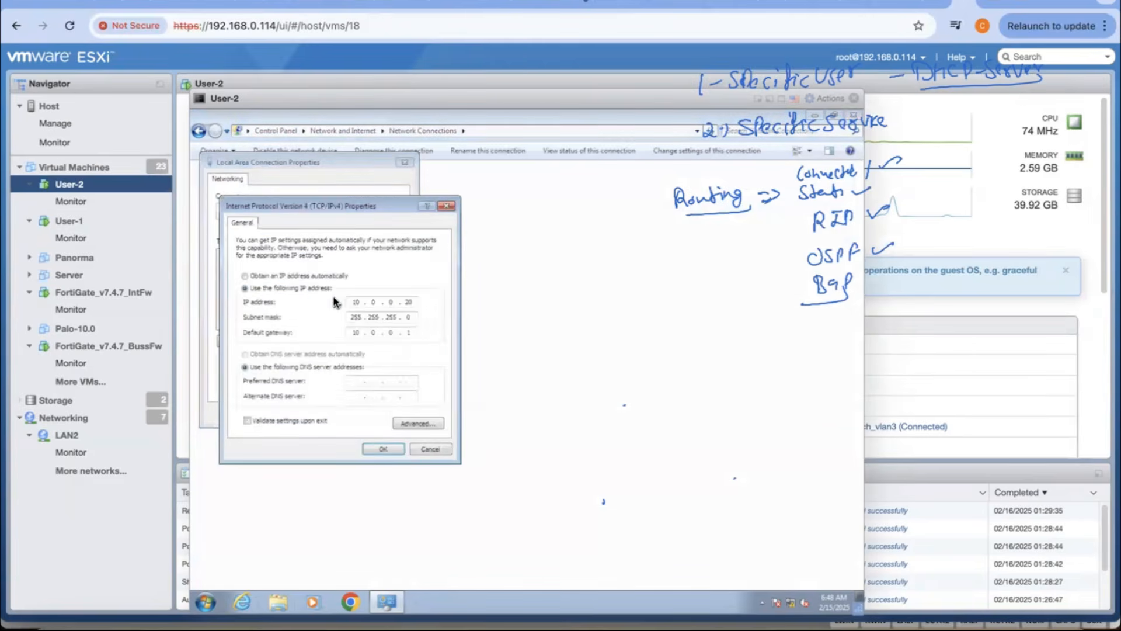
left_click(301, 275)
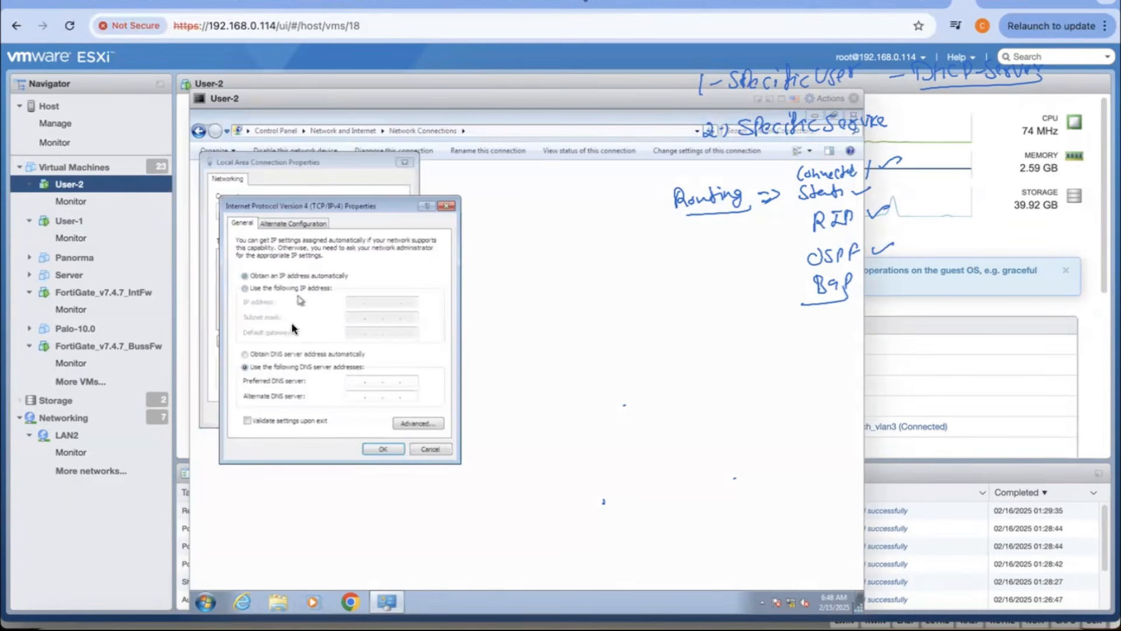
left_click(283, 354)
left_click(382, 448)
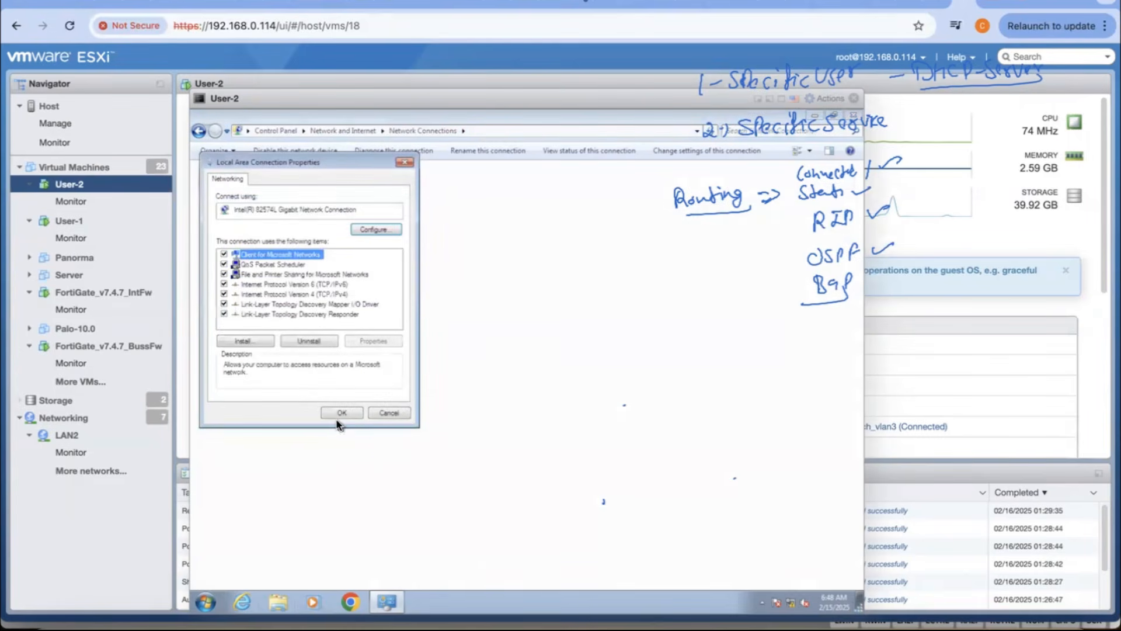
left_click(341, 412)
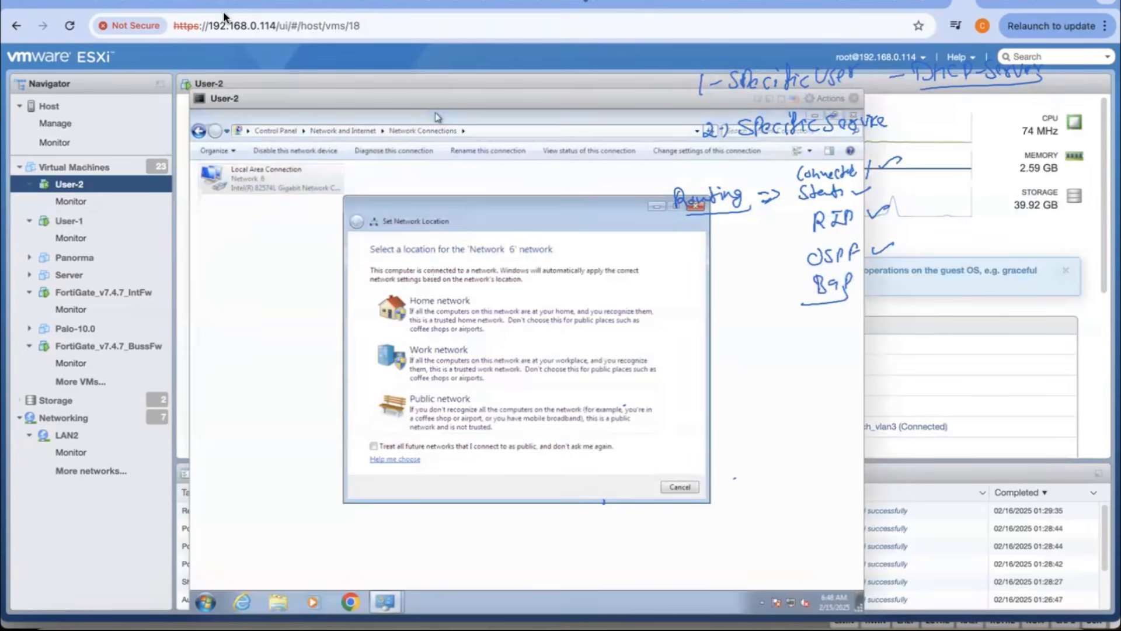
left_click(679, 487)
Step: Check the leased IP, gateway and DNS details of User-2's Local Area Connection and close its status window
double_click(296, 177)
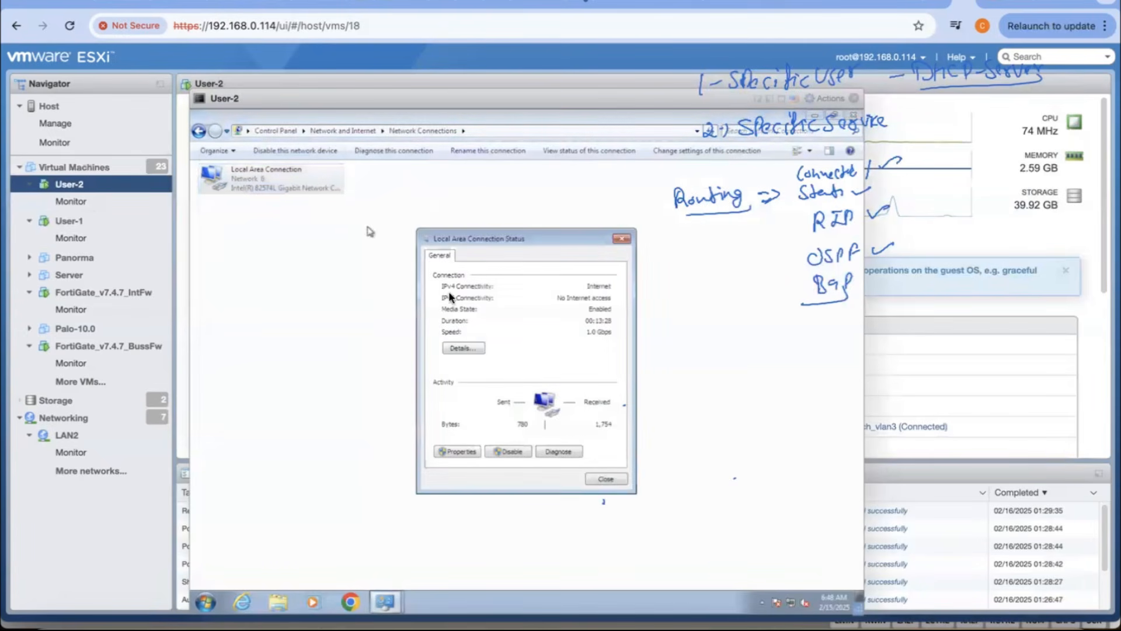
left_click(474, 349)
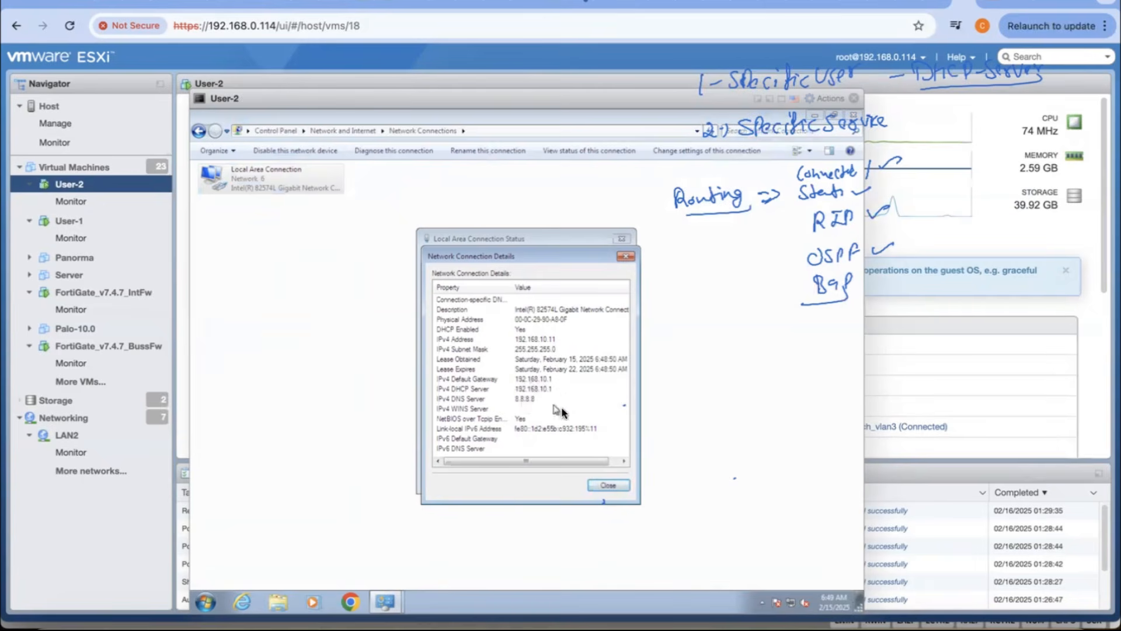
left_click(616, 485)
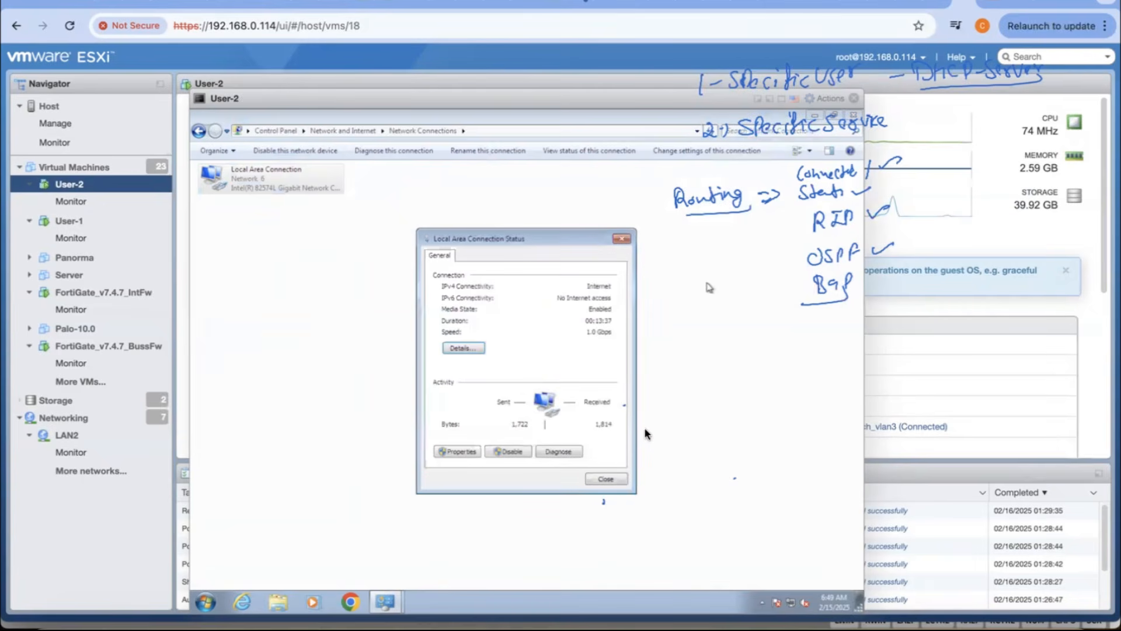
left_click(605, 478)
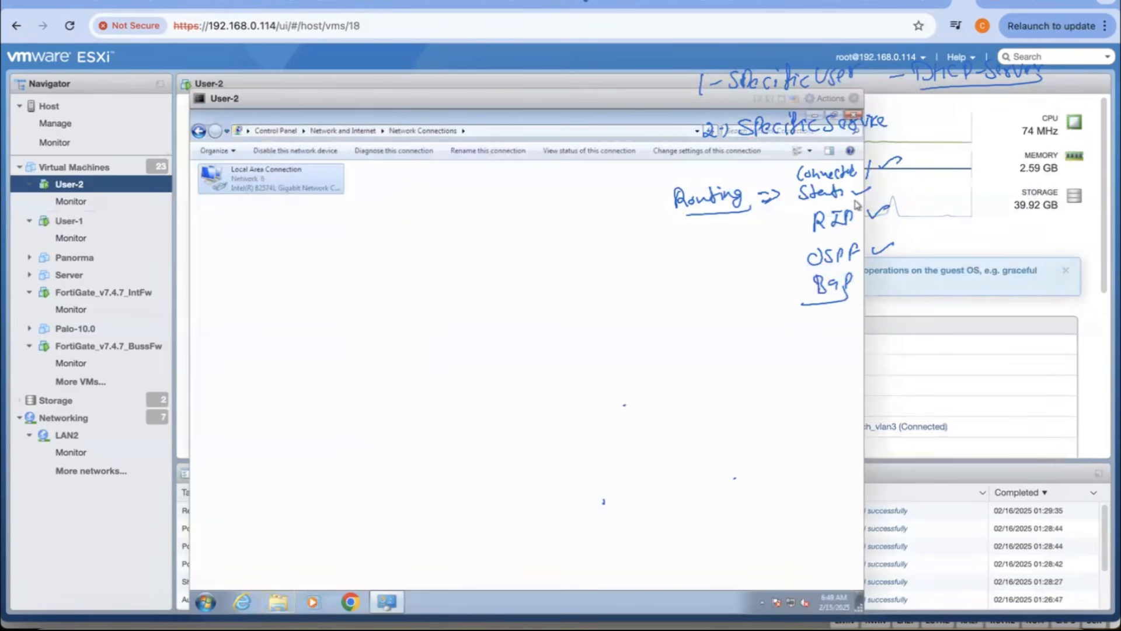
Step: Switch to the business firewall's FortiGate page and look through the widgets on its Status dashboard
left_click(992, 2)
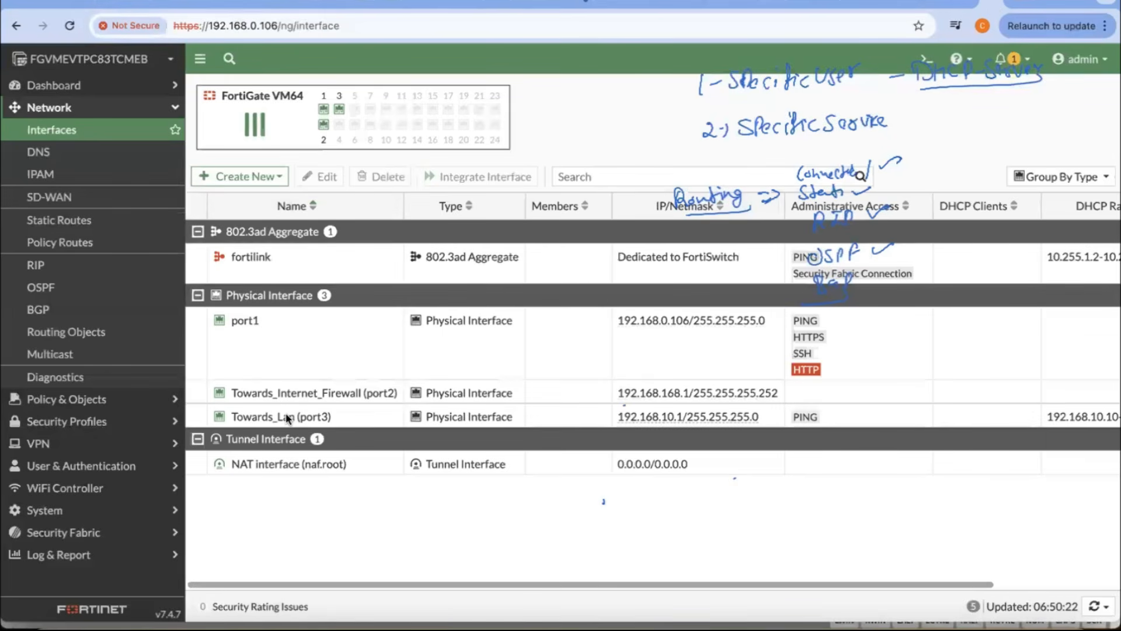
mouse_move(287, 418)
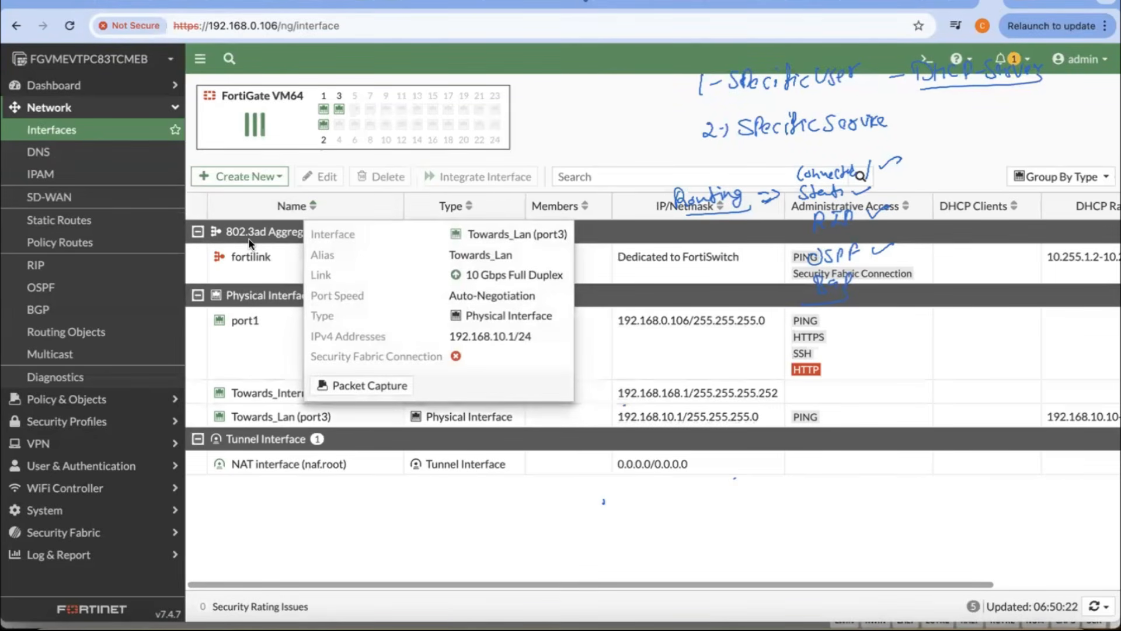
left_click(138, 91)
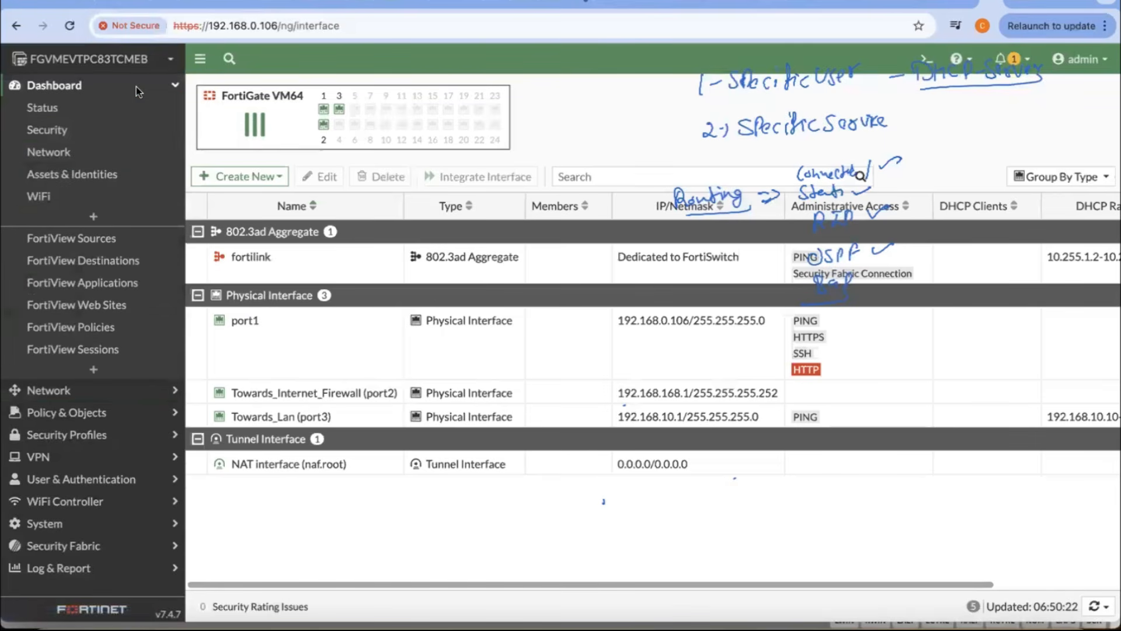
left_click(136, 108)
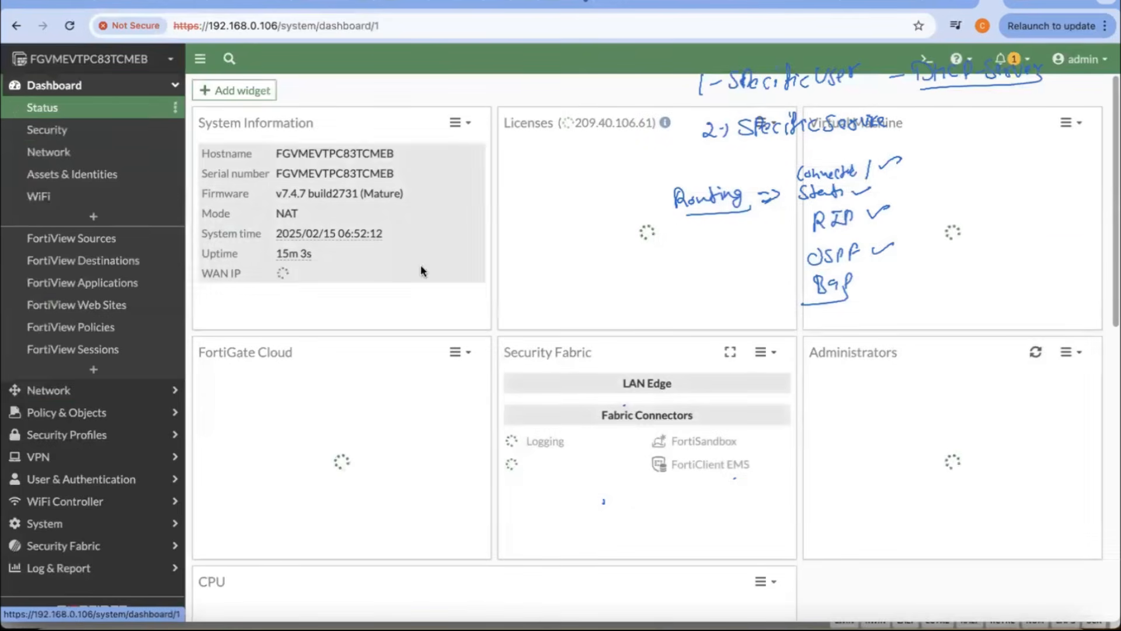
scroll(508, 330, "down", 4)
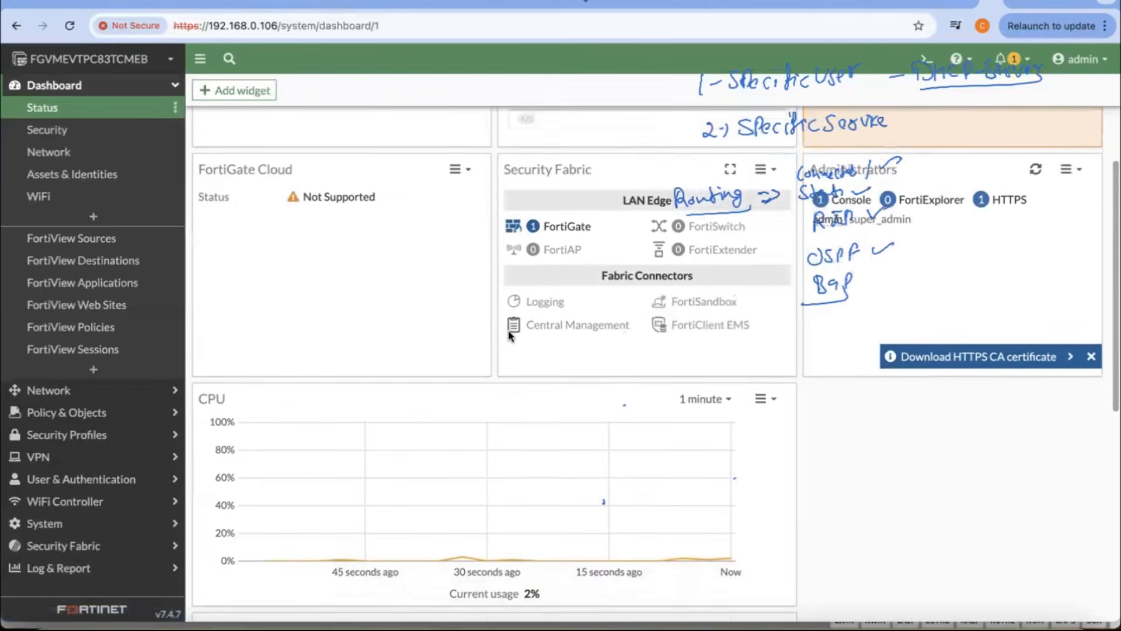
scroll(509, 336, "down", 7)
scroll(508, 331, "up", 11)
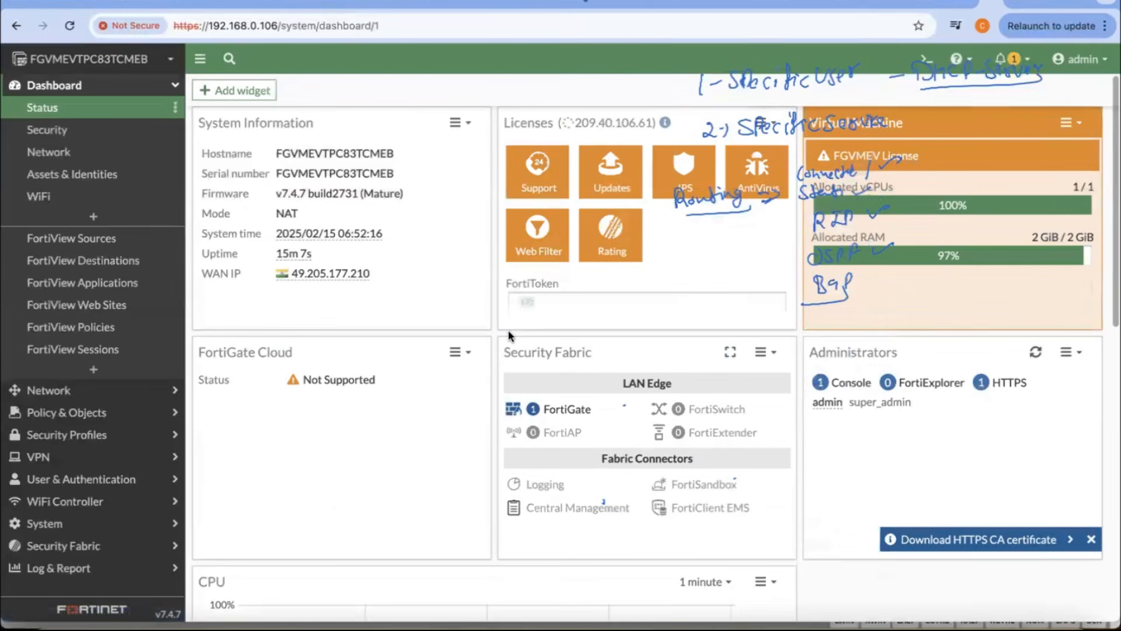
Step: Find the DHCP monitoring widget and add it to the Status dashboard for the current FortiGate
left_click(240, 89)
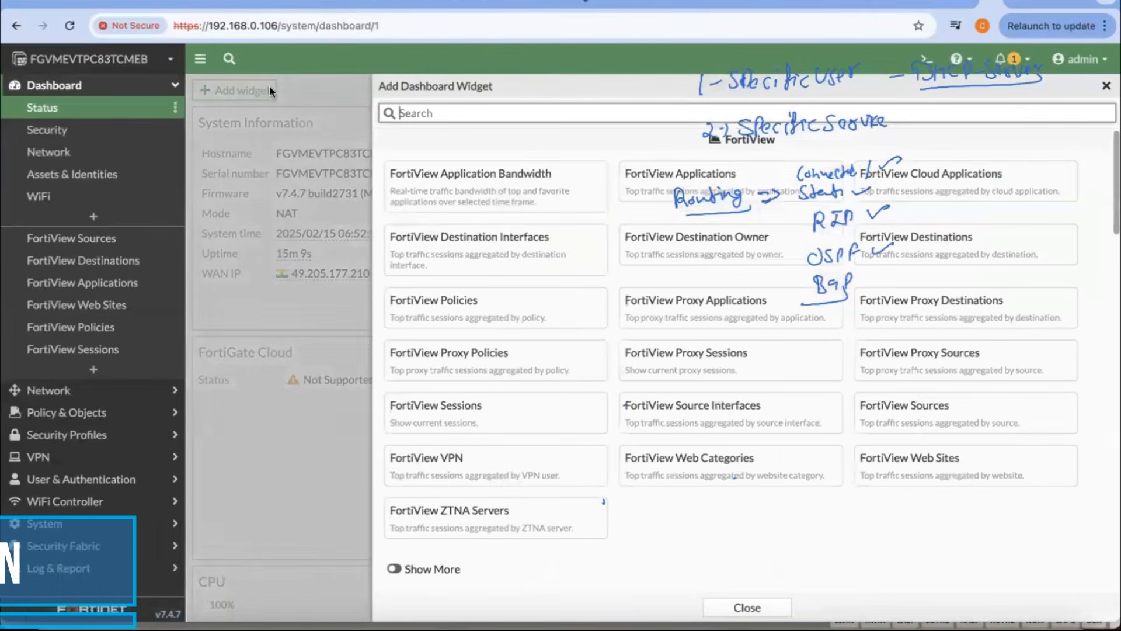
type("dhcp")
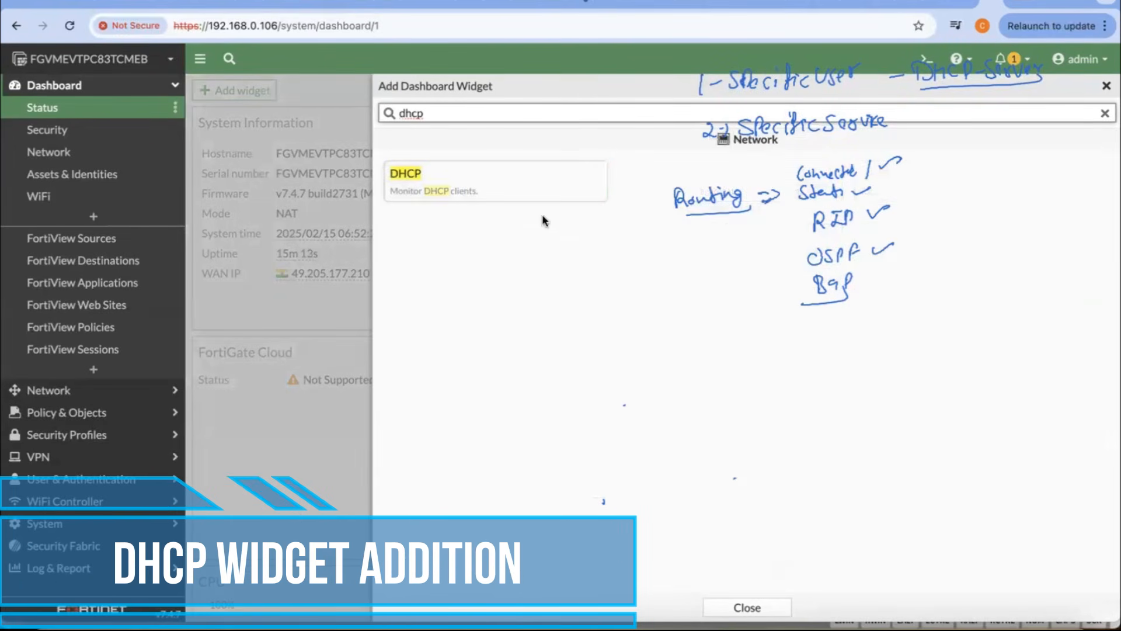
left_click(599, 186)
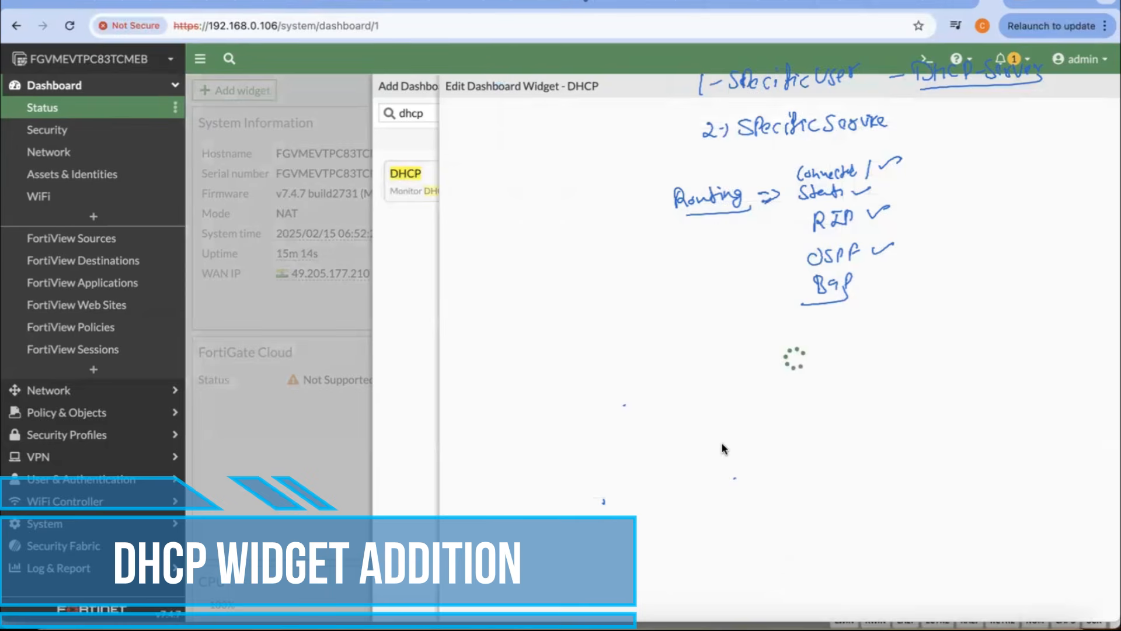
left_click(689, 121)
left_click(690, 118)
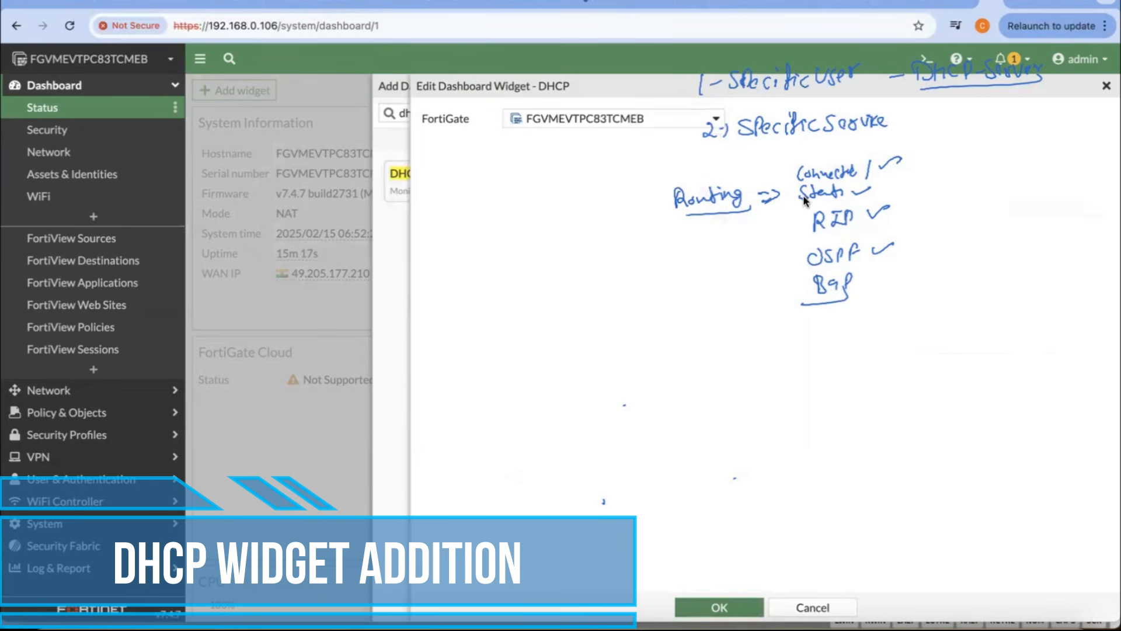
left_click(717, 608)
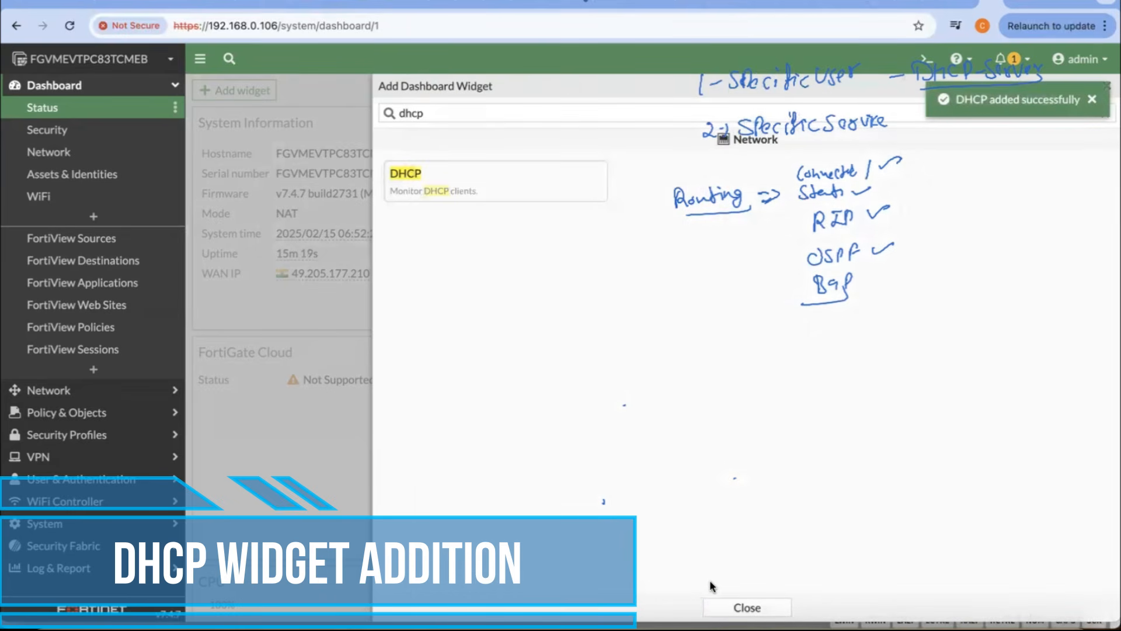
left_click(742, 608)
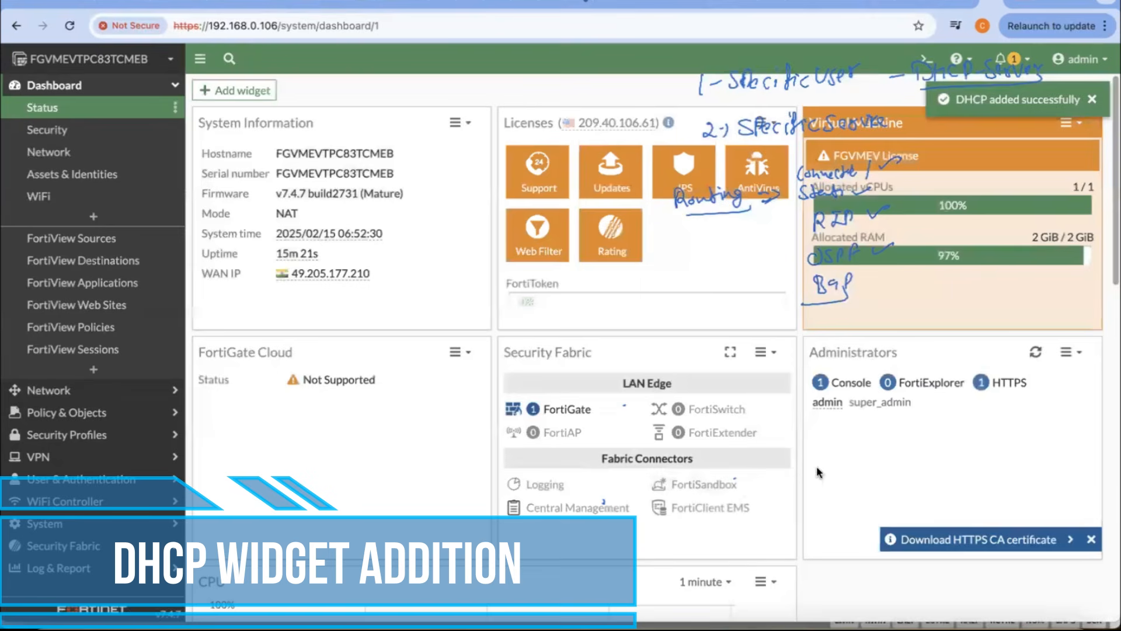
Step: Expand the dashboard's DHCP widget and examine the leased clients' IP, interface, status, MAC and reservation details
scroll(812, 509, "down", 1)
scroll(812, 510, "down", 10)
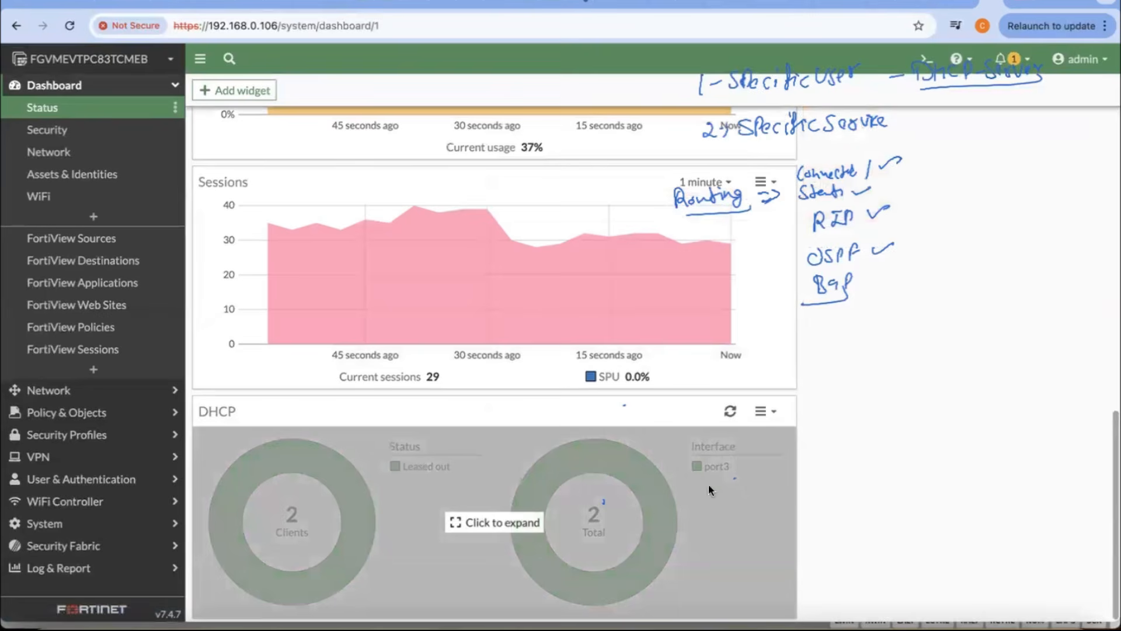
left_click(466, 527)
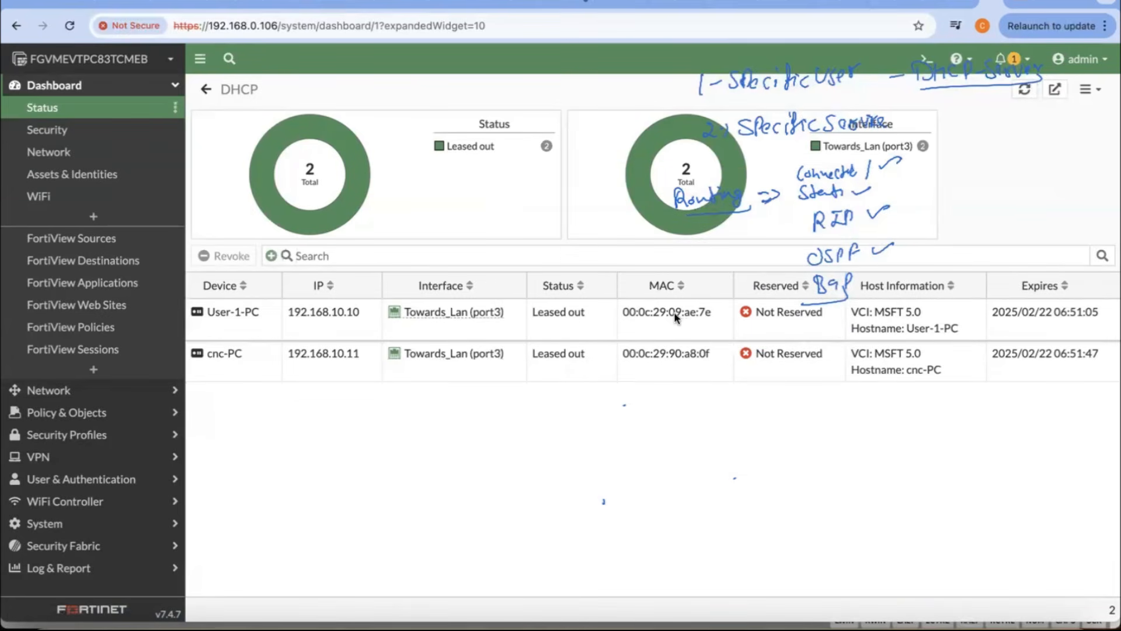
left_click(767, 314)
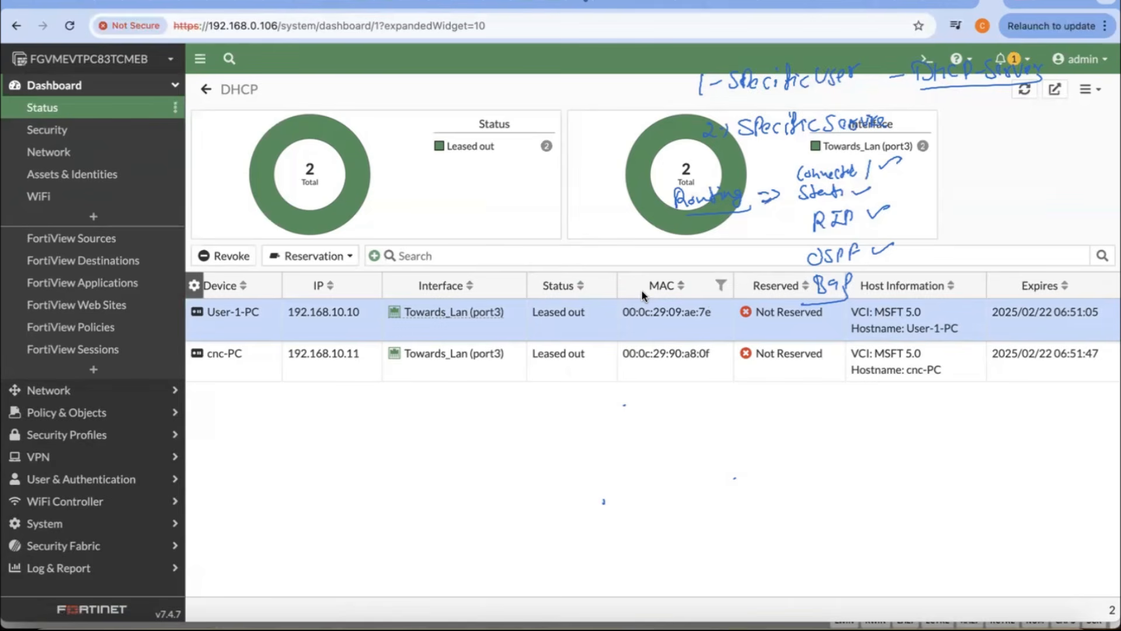
left_click(206, 89)
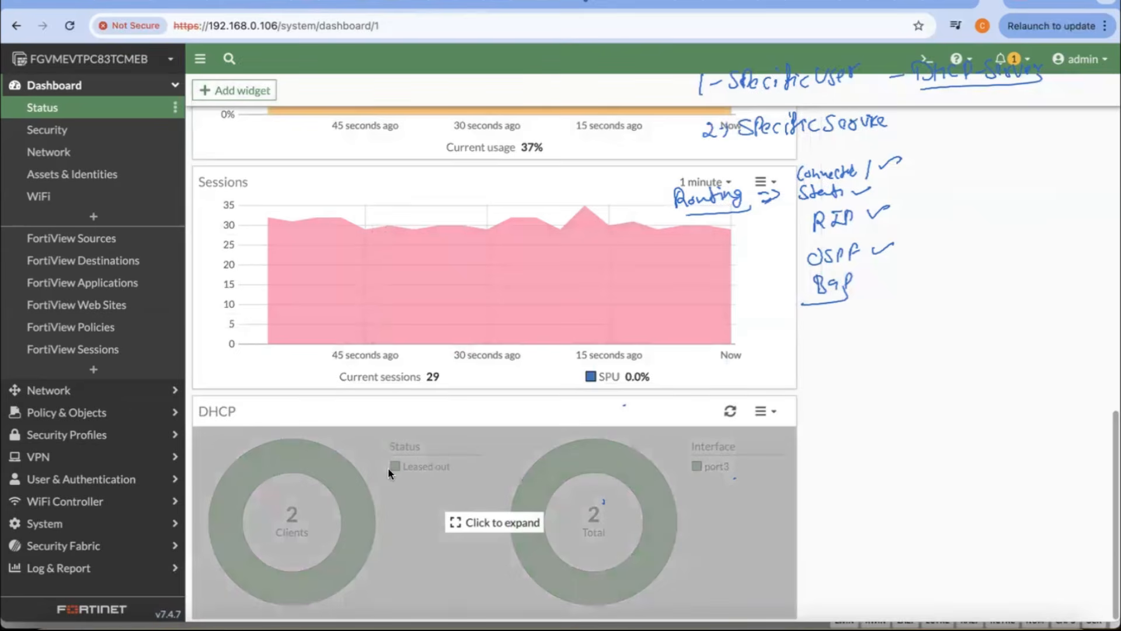
left_click(475, 474)
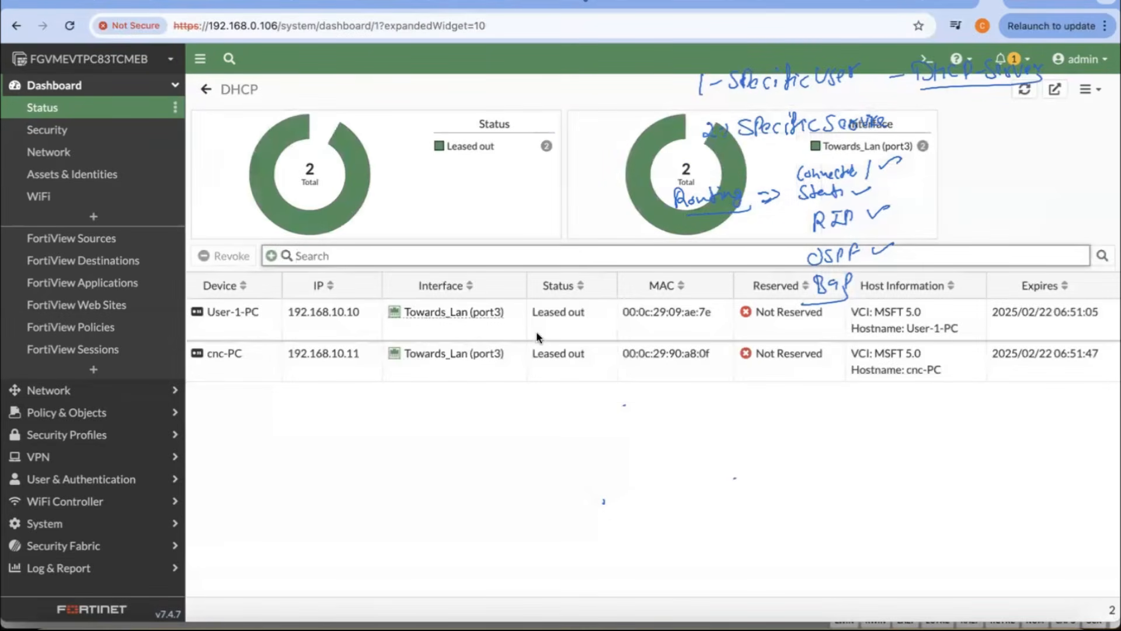
mouse_move(432, 313)
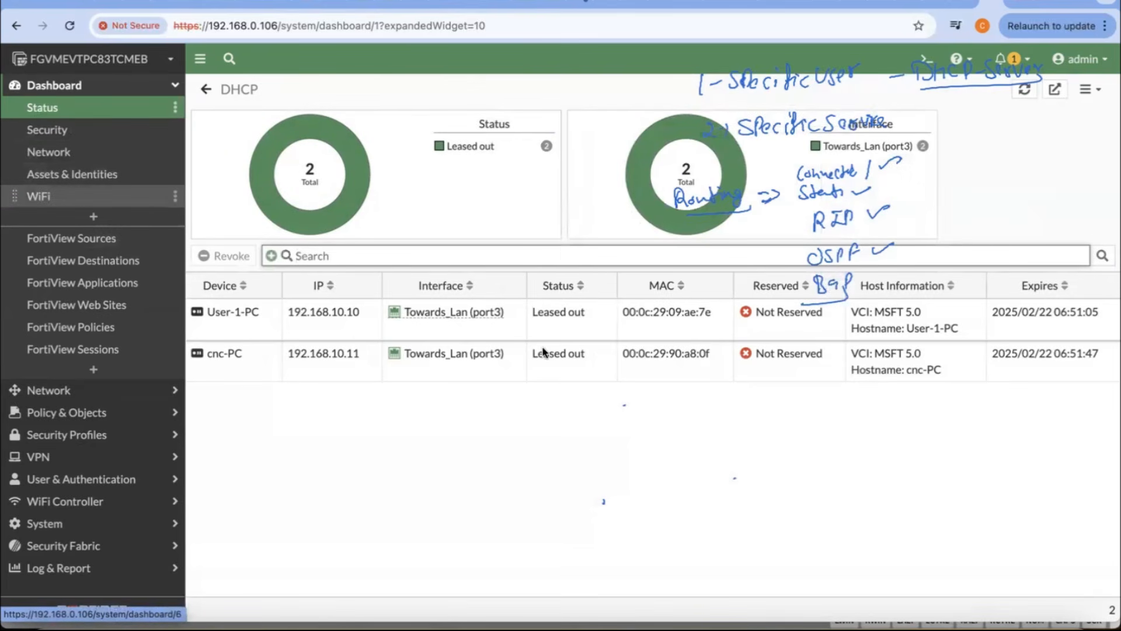
mouse_move(483, 318)
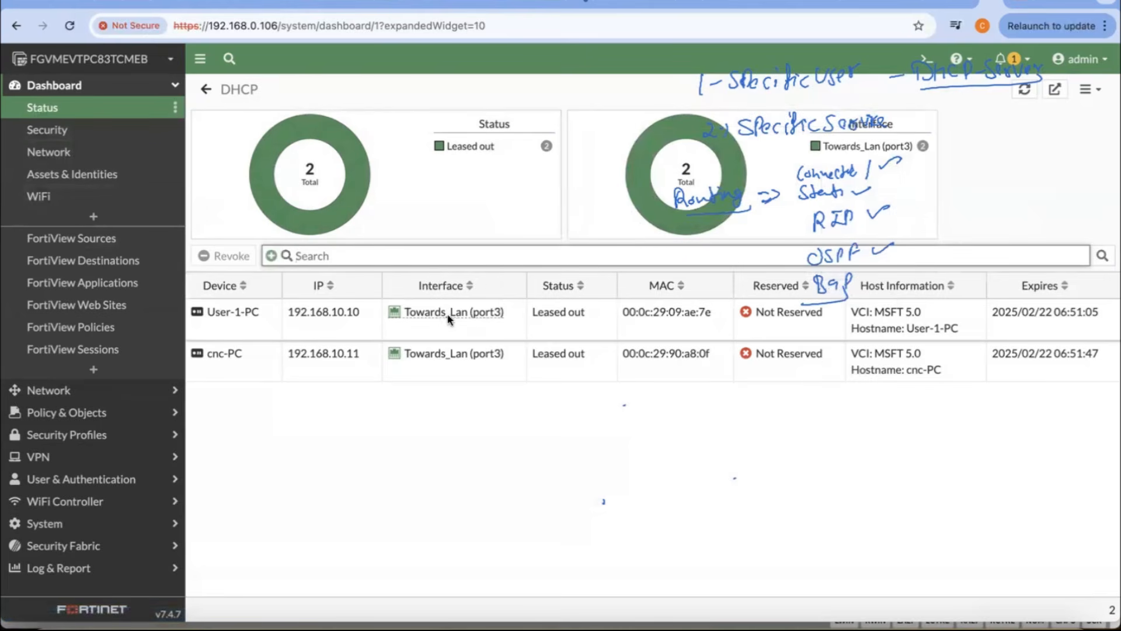
Step: Open the settings of the Towards_Lan (port3) network interface and check its alias
left_click(75, 392)
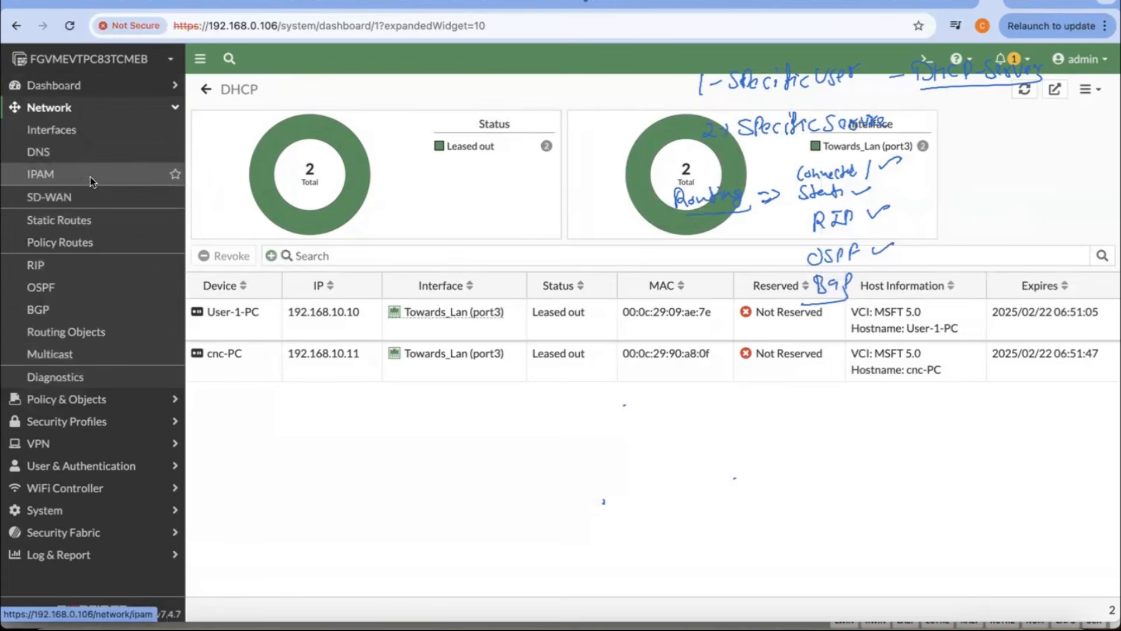
left_click(63, 135)
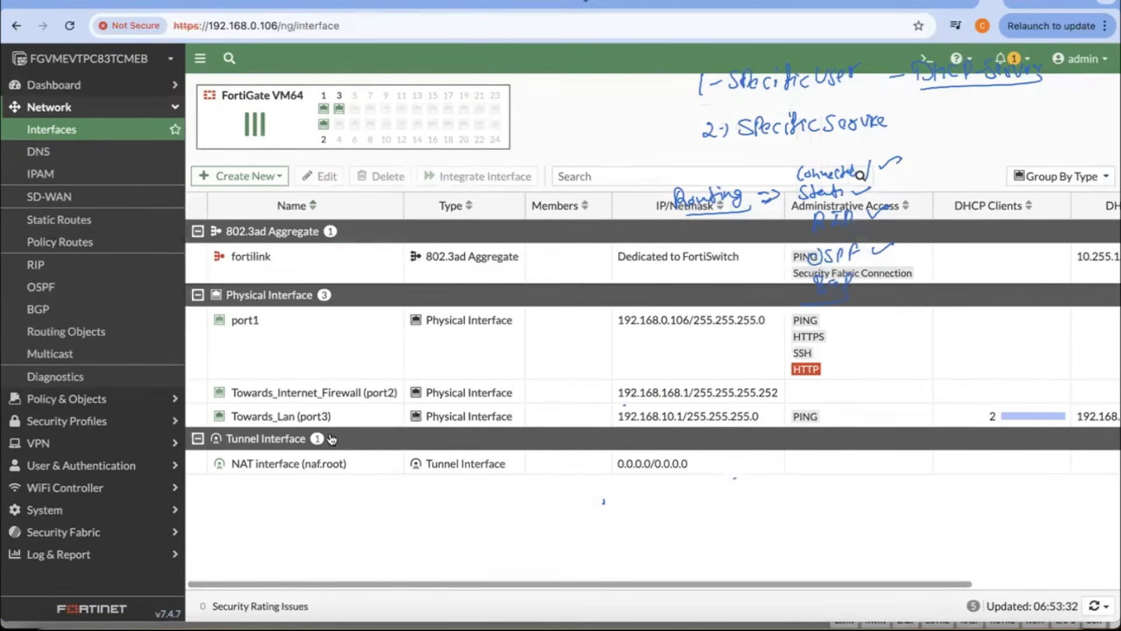
mouse_move(261, 420)
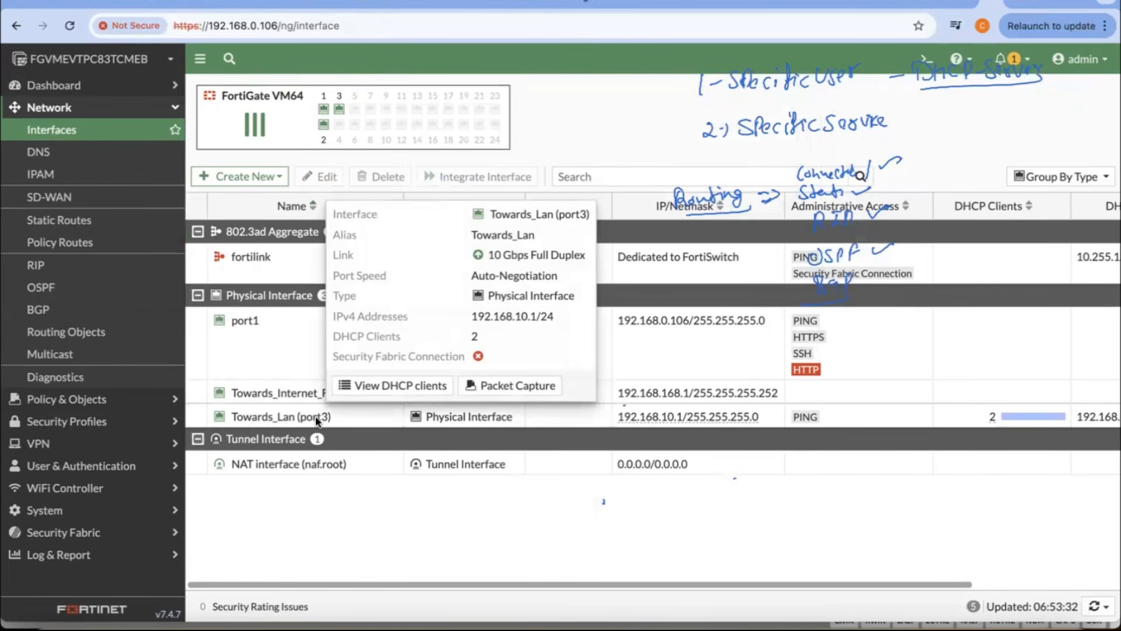
double_click(268, 417)
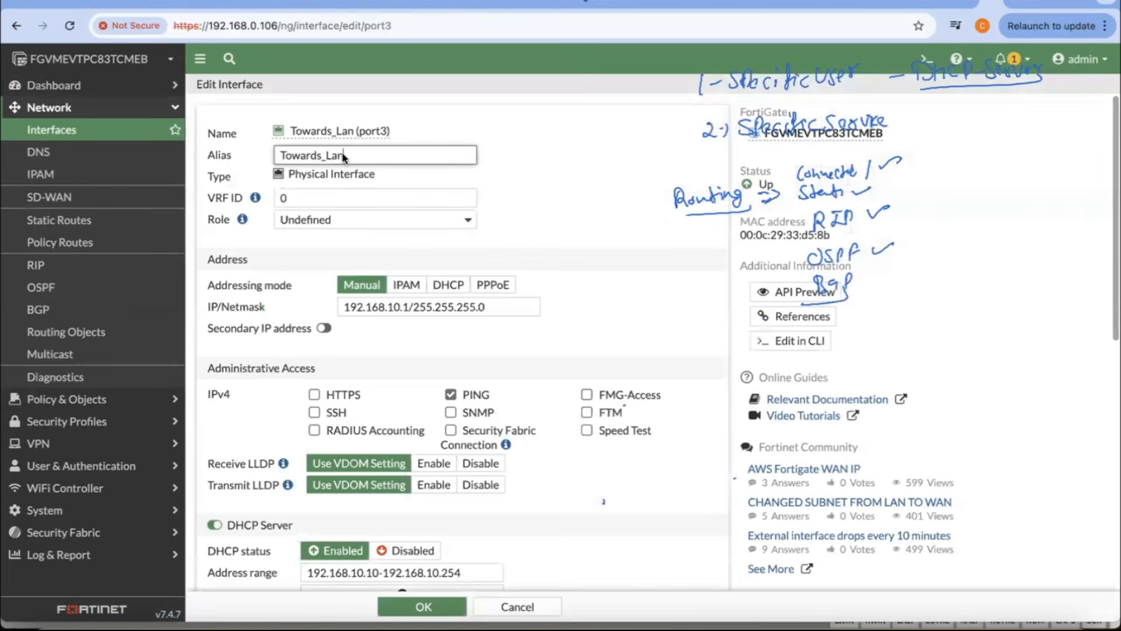
left_click_drag(348, 155, 280, 156)
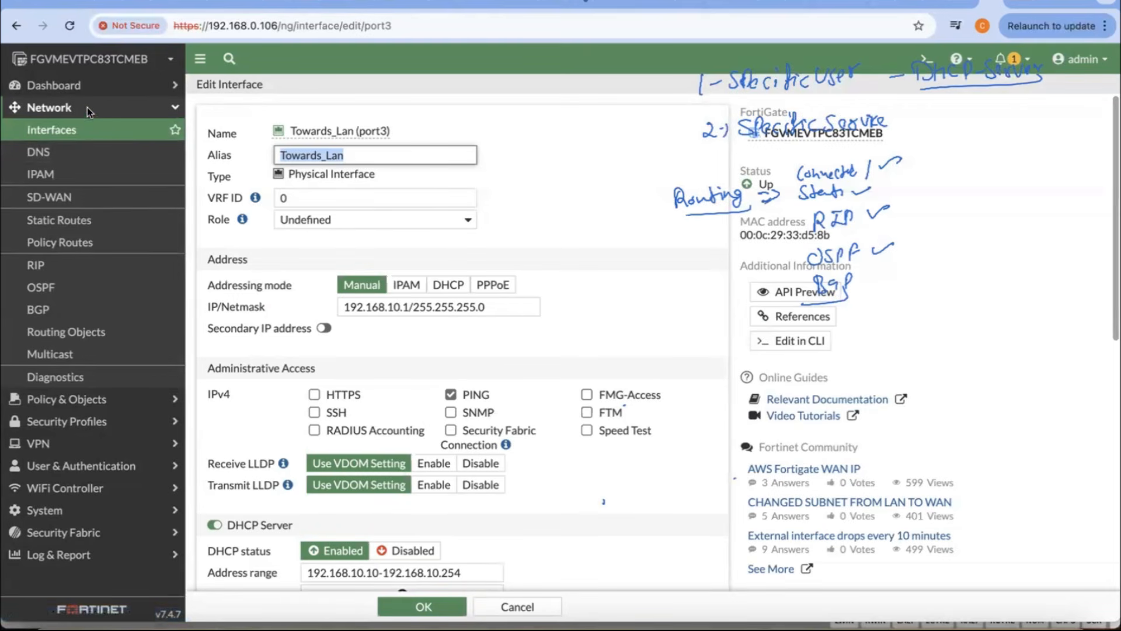
Step: Return to the Status dashboard's expanded DHCP client list and create a DHCP reservation of 192.168.10.10 for User-1-PC
left_click(153, 87)
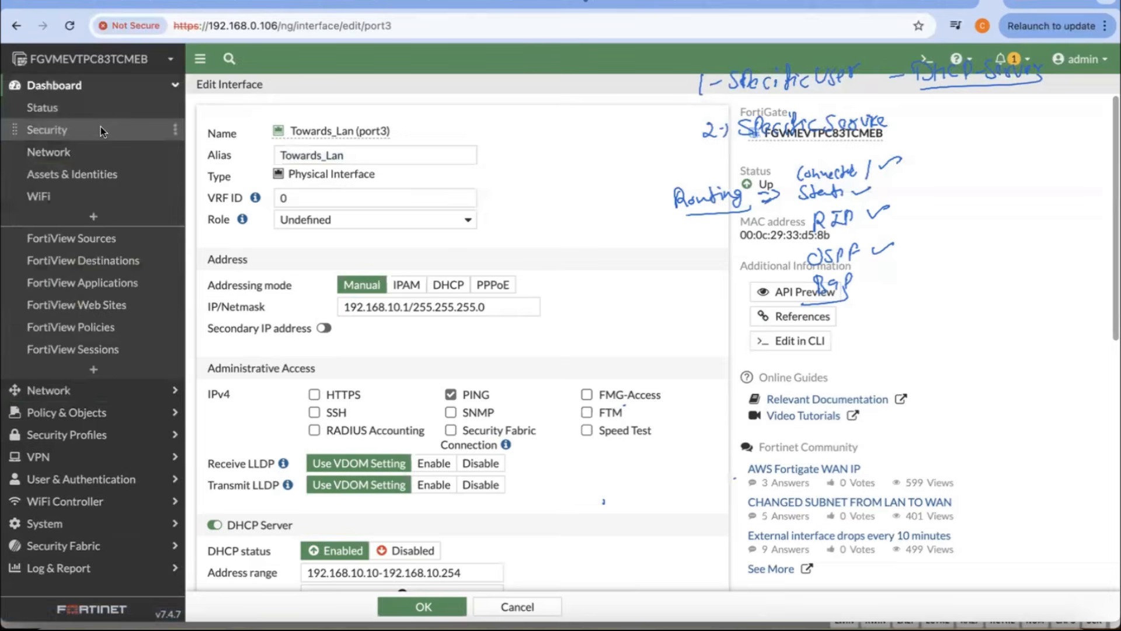
scroll(594, 469, "down", 10)
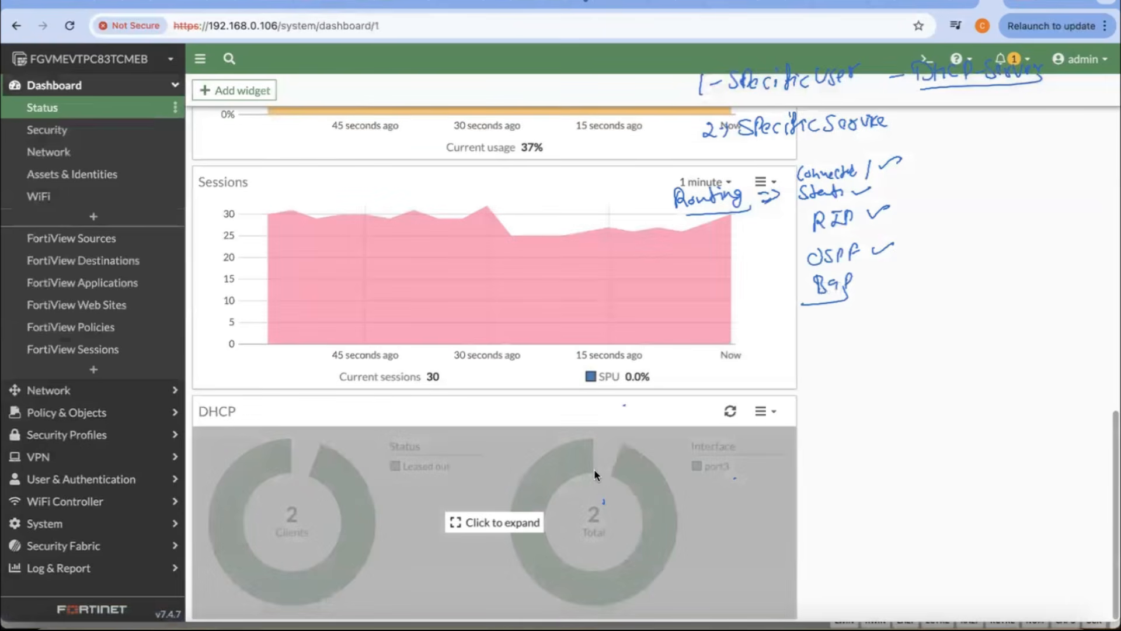
left_click(508, 523)
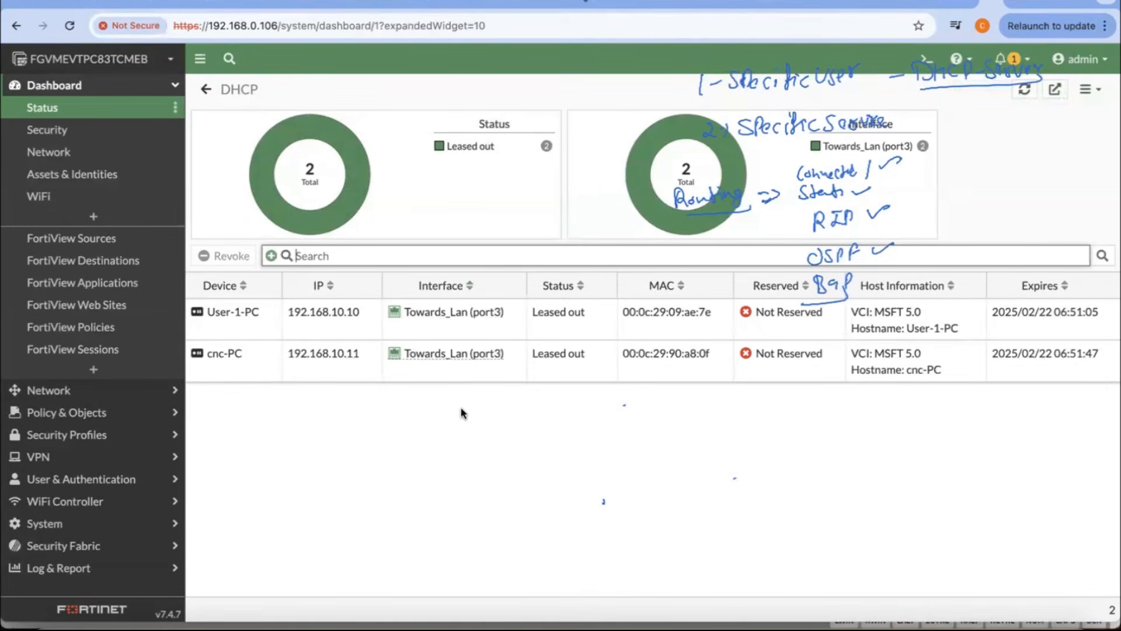
left_click(787, 315)
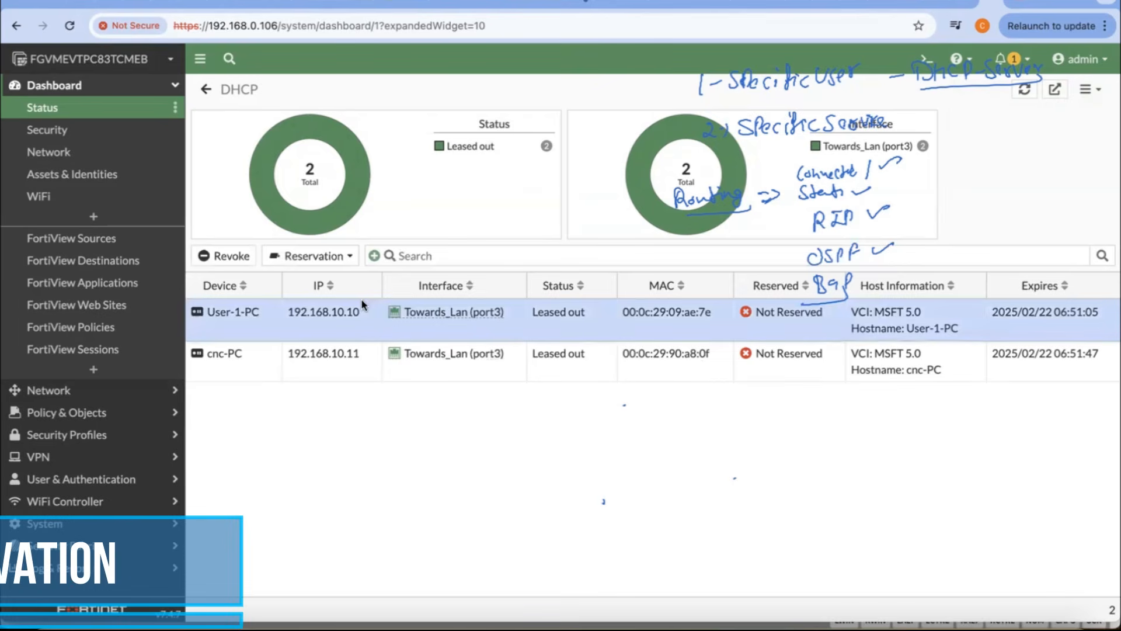
left_click(336, 257)
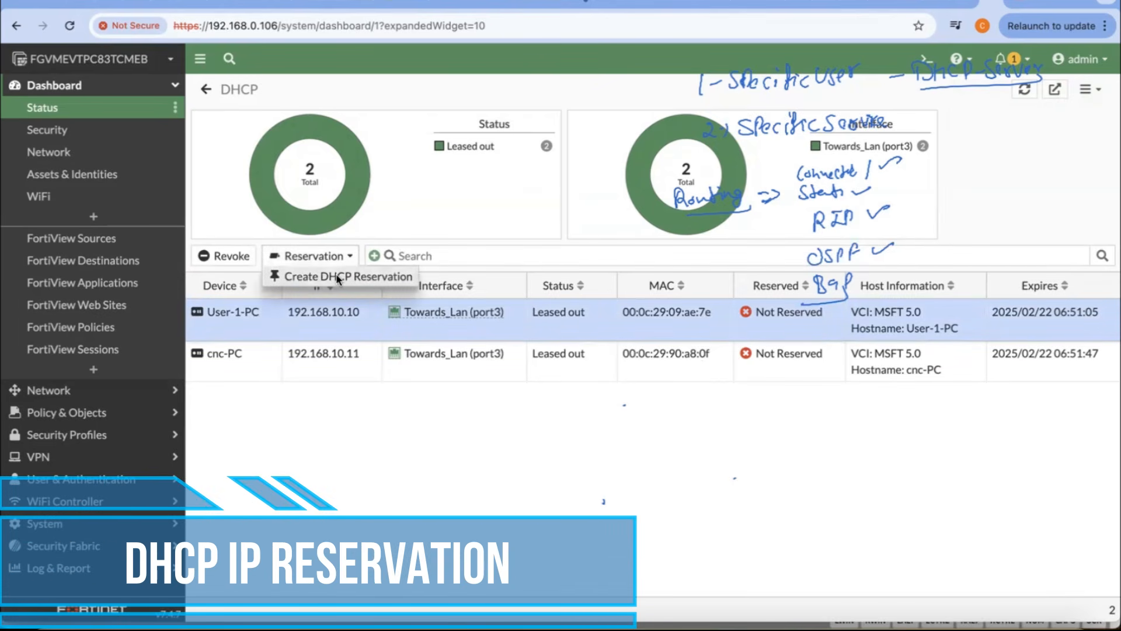
left_click(338, 277)
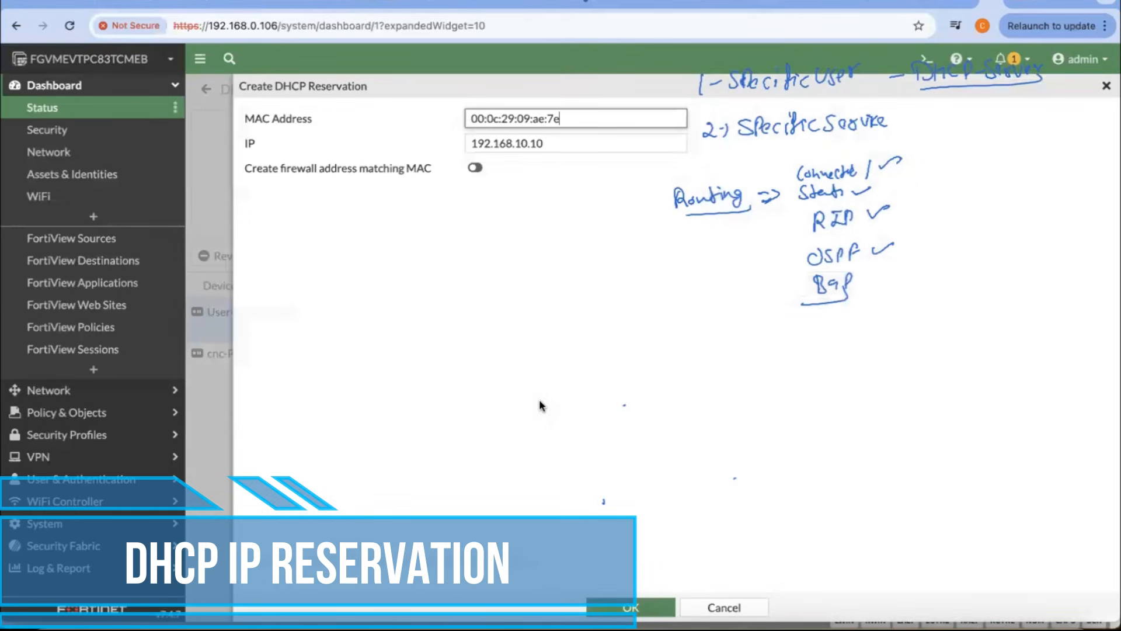
double_click(493, 141)
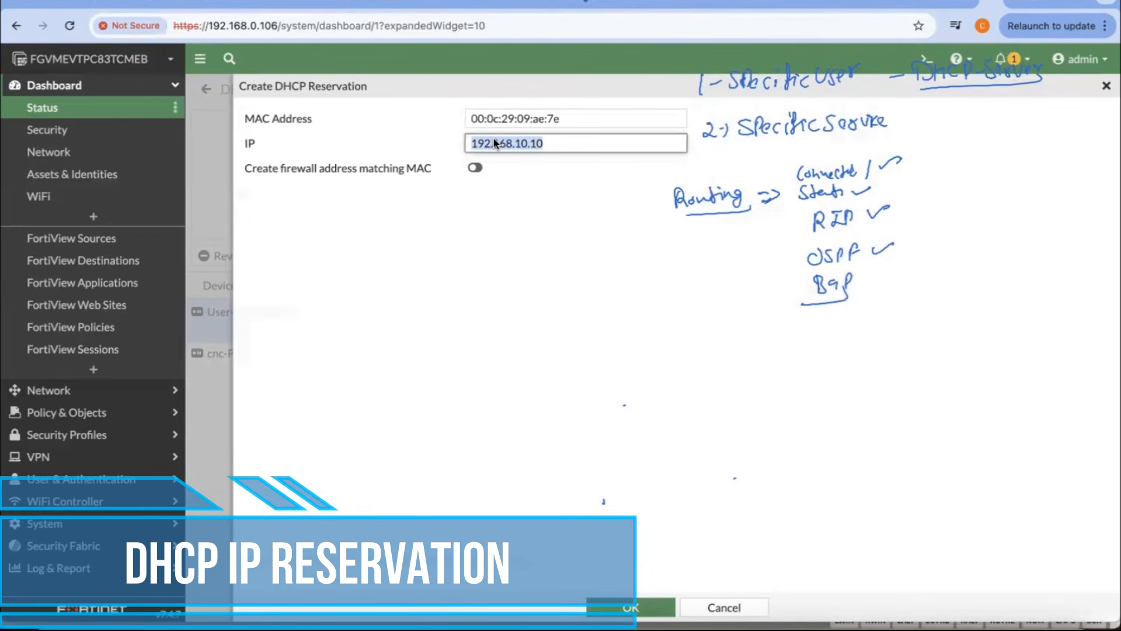
left_click(549, 146)
left_click(624, 605)
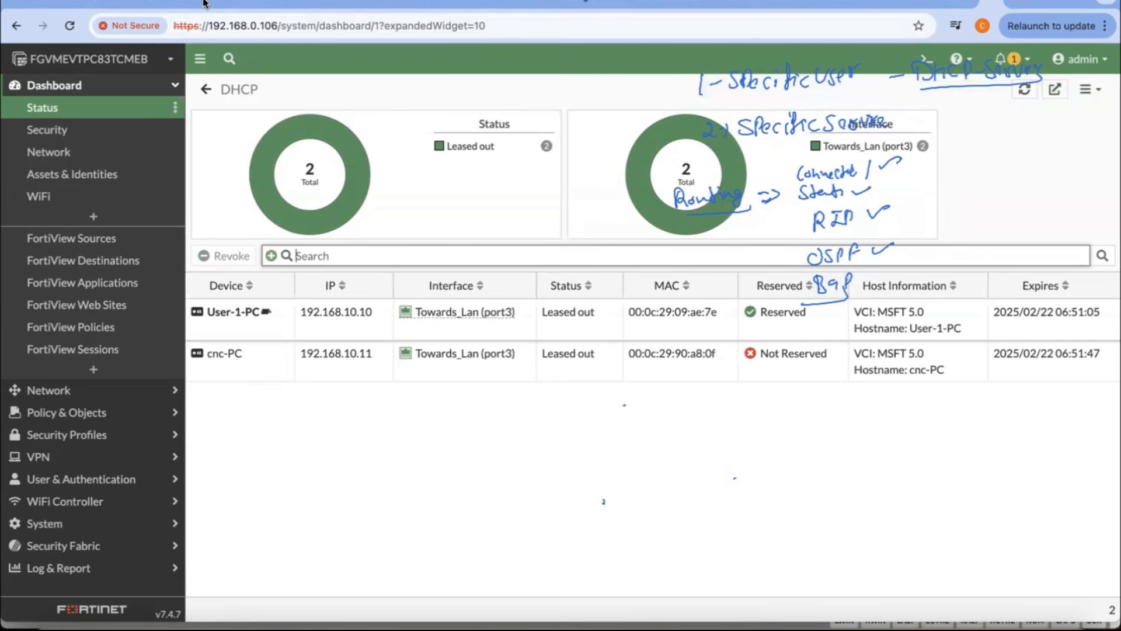
Step: Create a DHCP reservation of 192.168.10.11 for the cnc-PC client
left_click(761, 360)
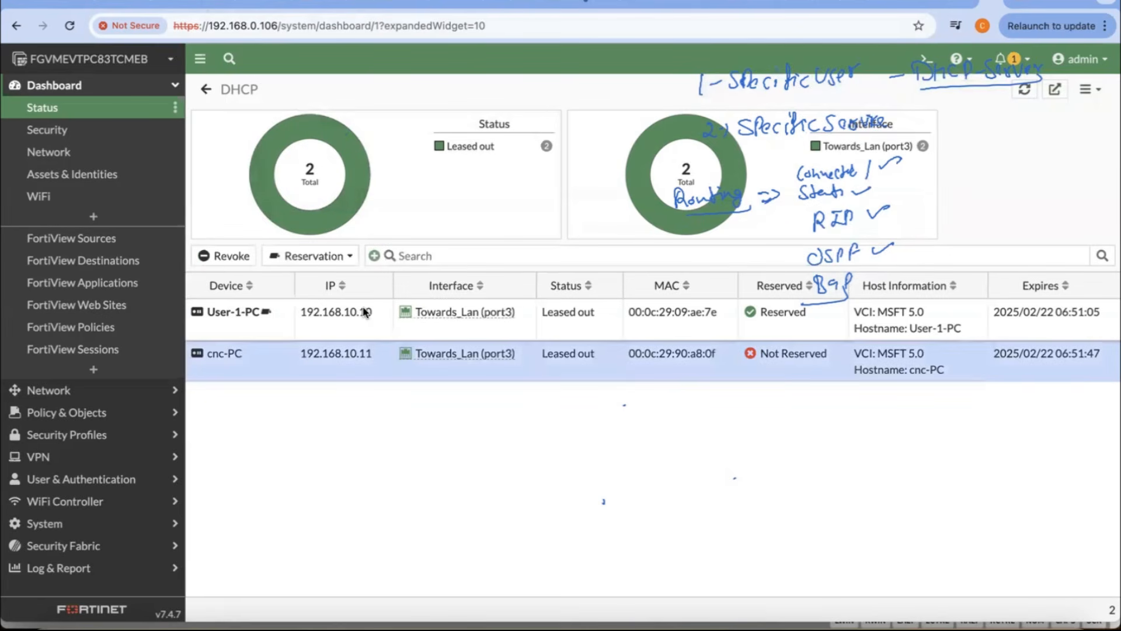
left_click(315, 257)
left_click(321, 274)
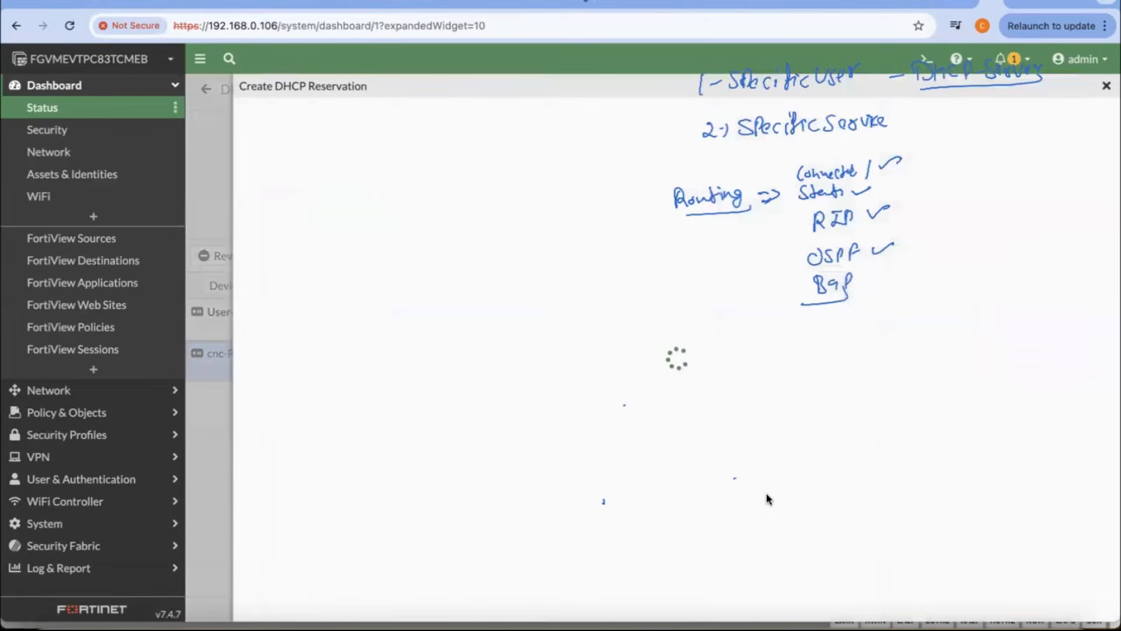
left_click(629, 608)
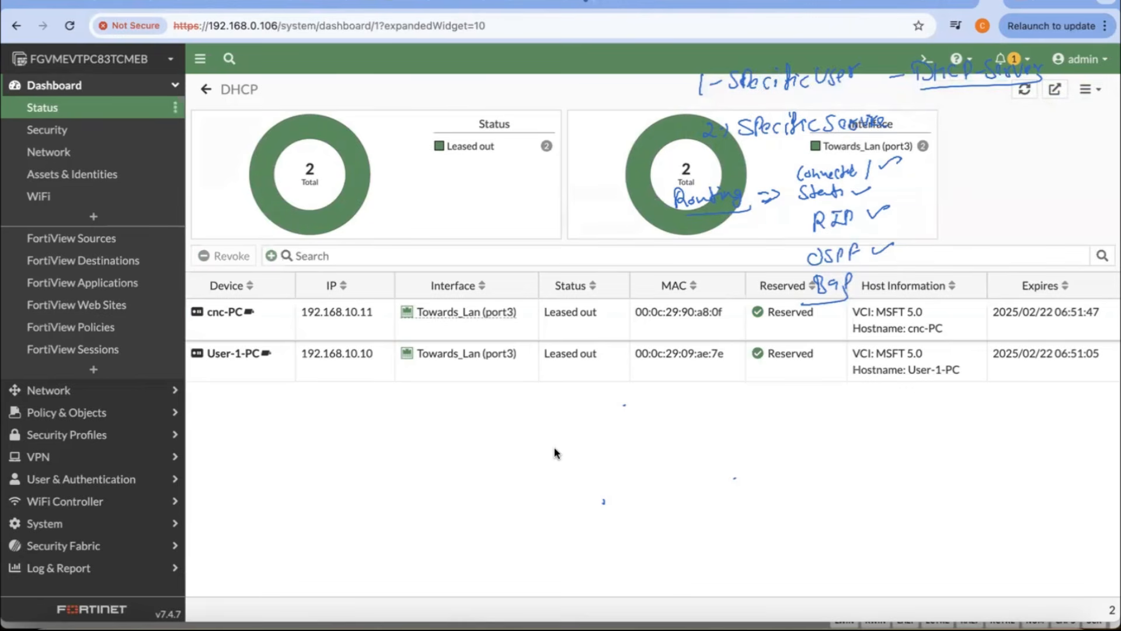
Step: Start a packet capture on the Towards_Lan (port3) interface with the default settings, and switch to the User-2 console in ESXi
left_click(128, 408)
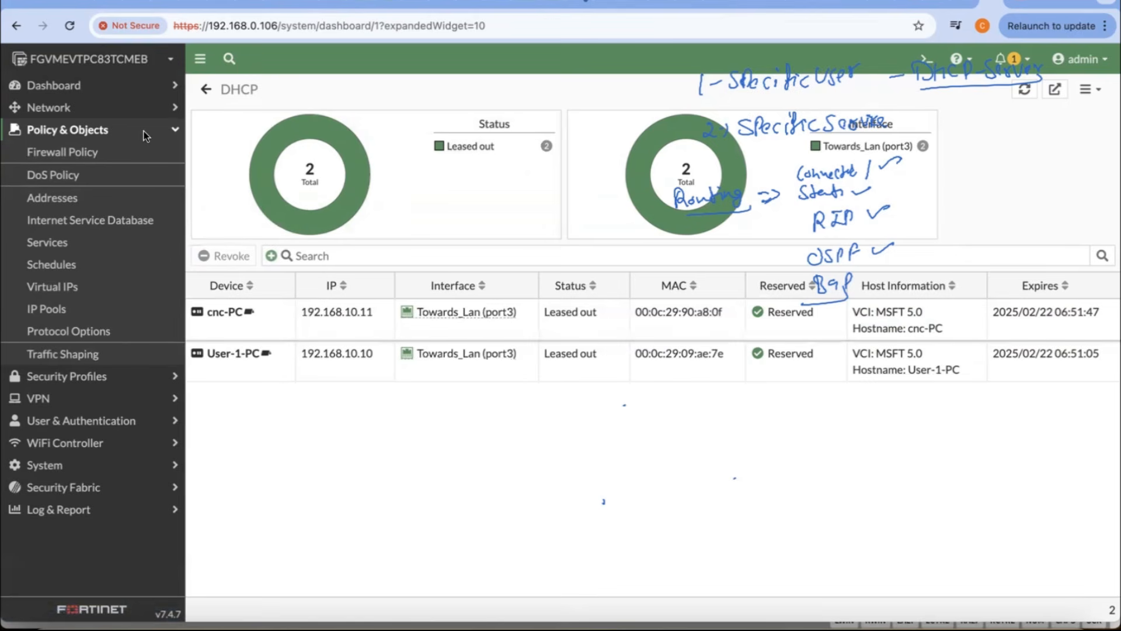
left_click(100, 106)
left_click(84, 130)
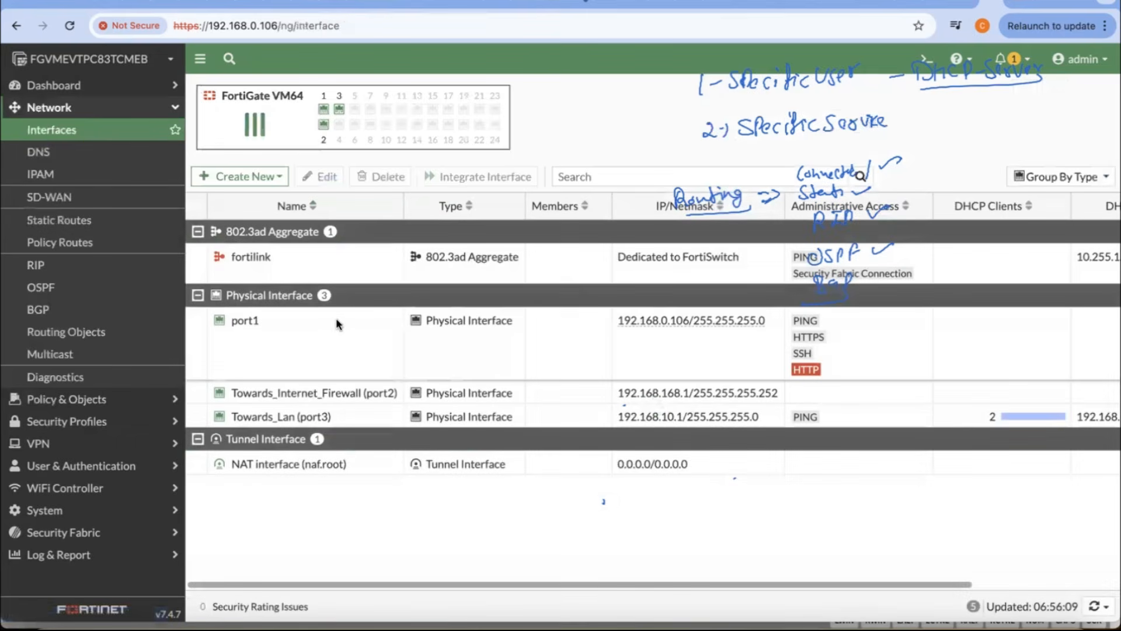
left_click(287, 416)
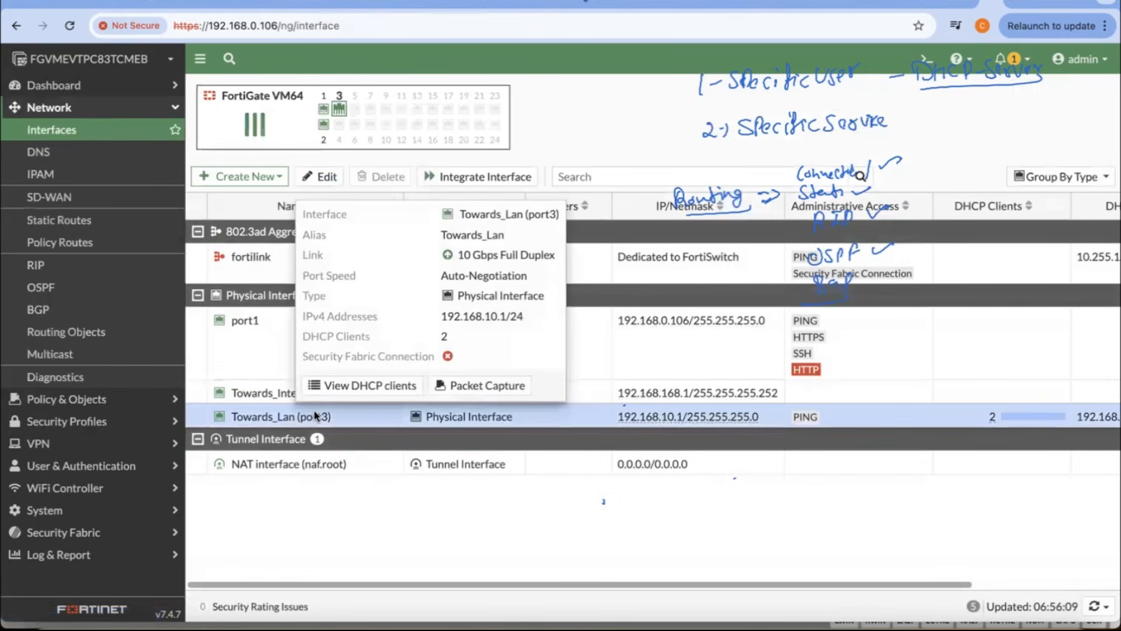
left_click(478, 384)
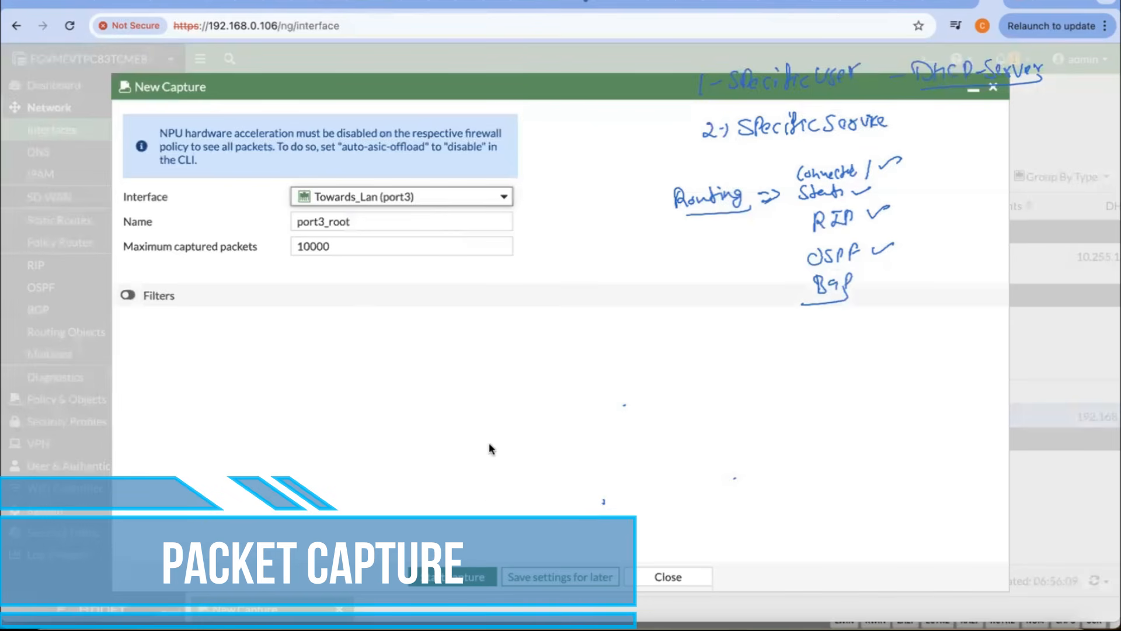
left_click(462, 578)
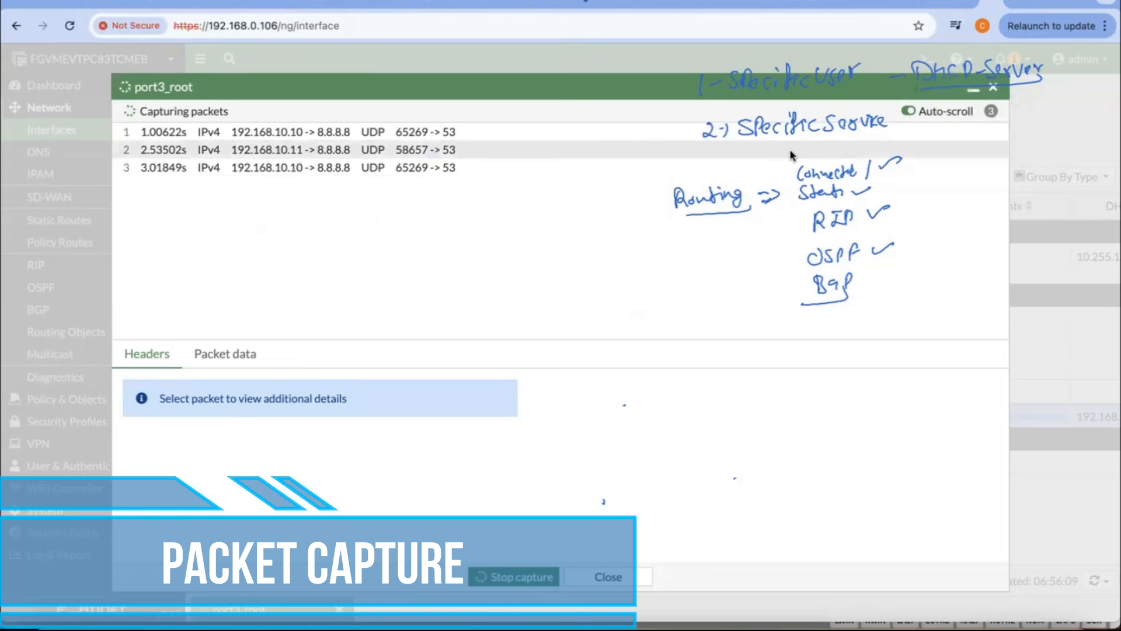
left_click(960, 2)
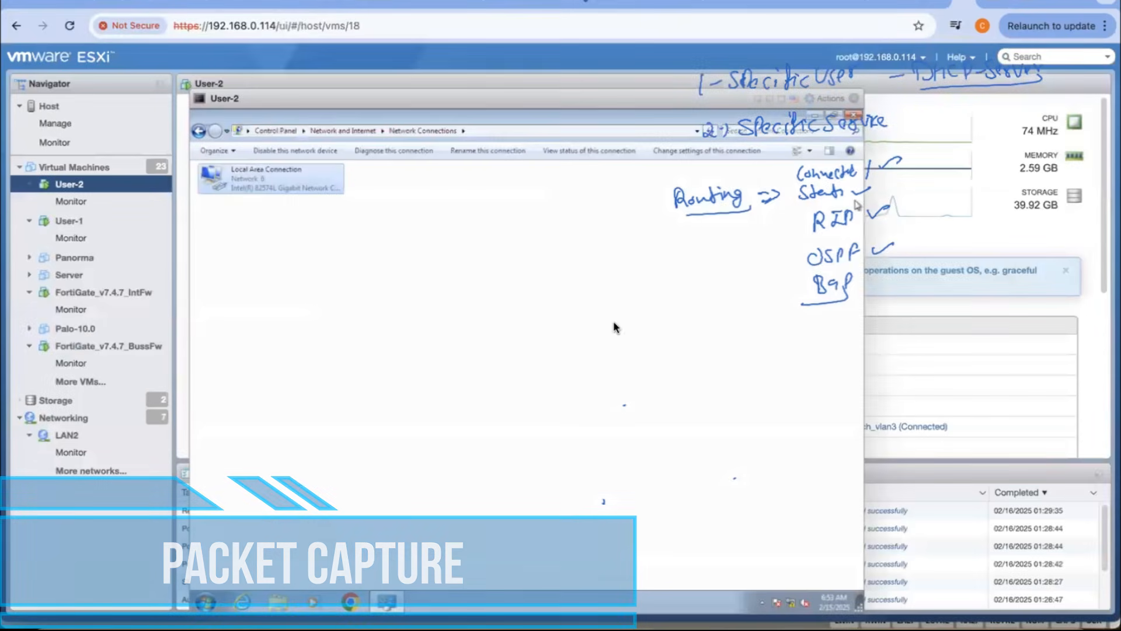
Step: Ping 8.8.8.8 from a command prompt on the User-2 machine, and close the command prompt
left_click(206, 601)
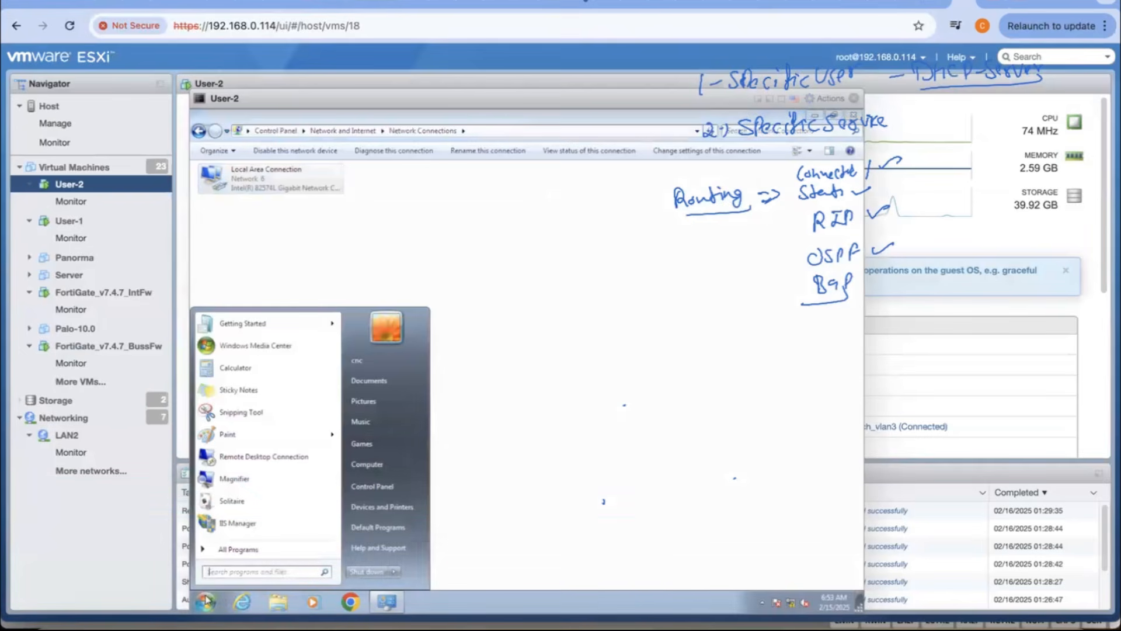
type("cmd")
key("Return")
type("ping ")
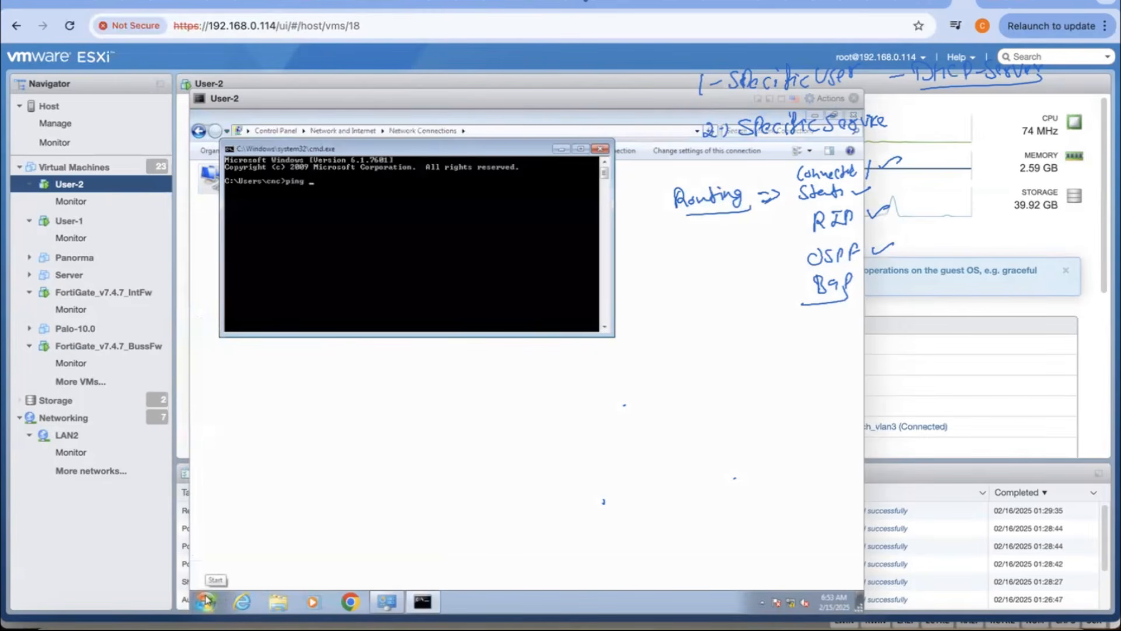
type("8.8.8.8")
key("Return")
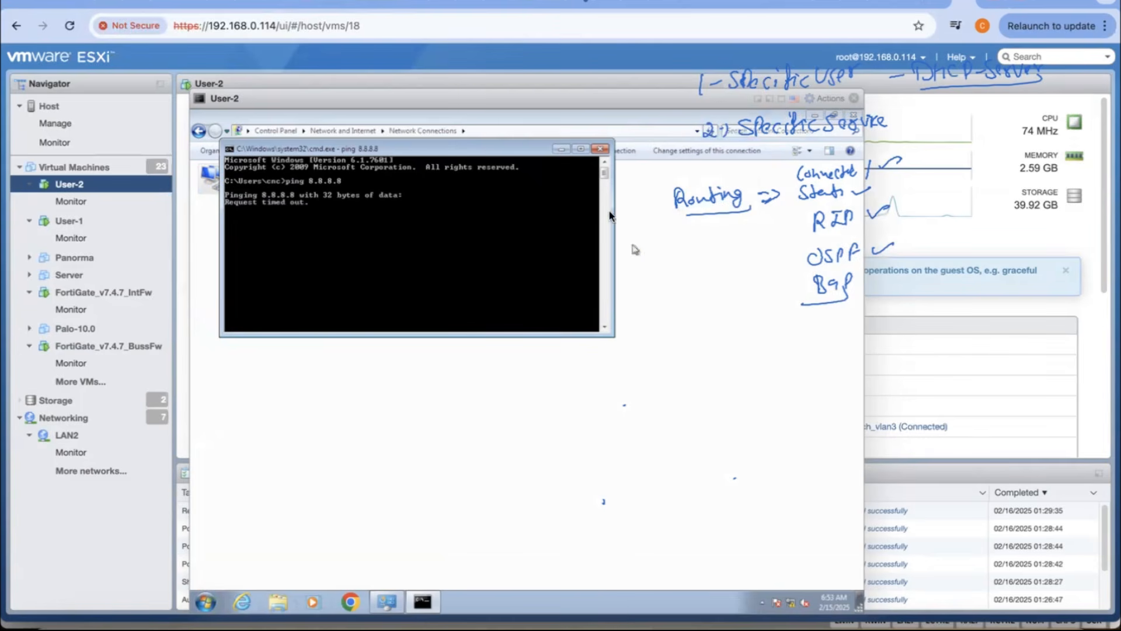
left_click(601, 150)
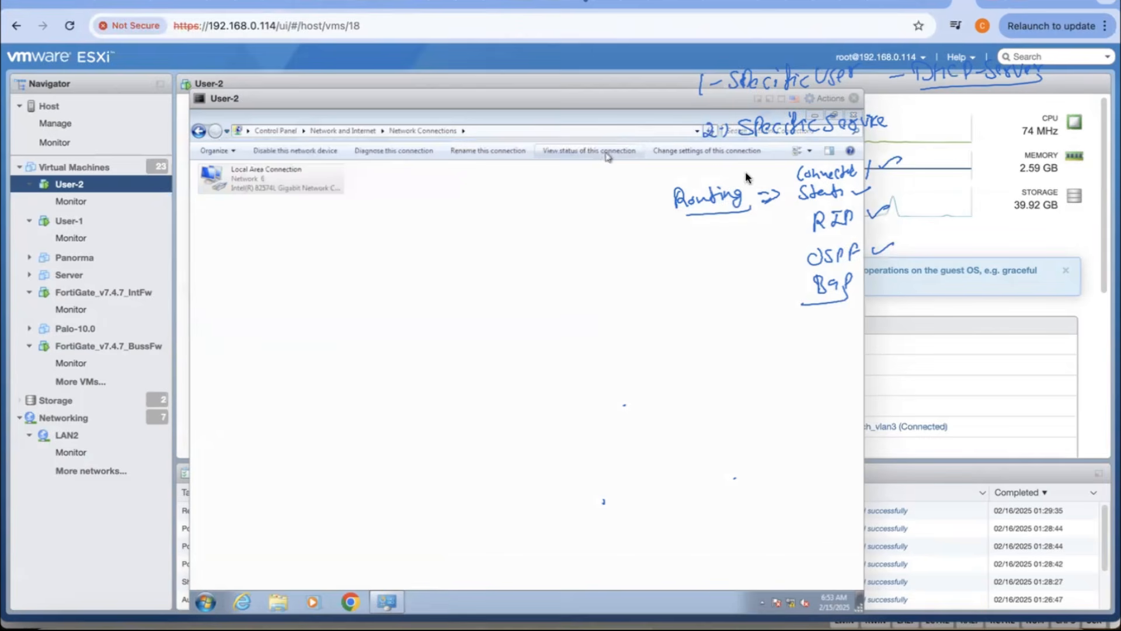
Step: Switch to the User-1 console and check the network details of Local Area Connection 2
left_click(854, 100)
left_click(69, 220)
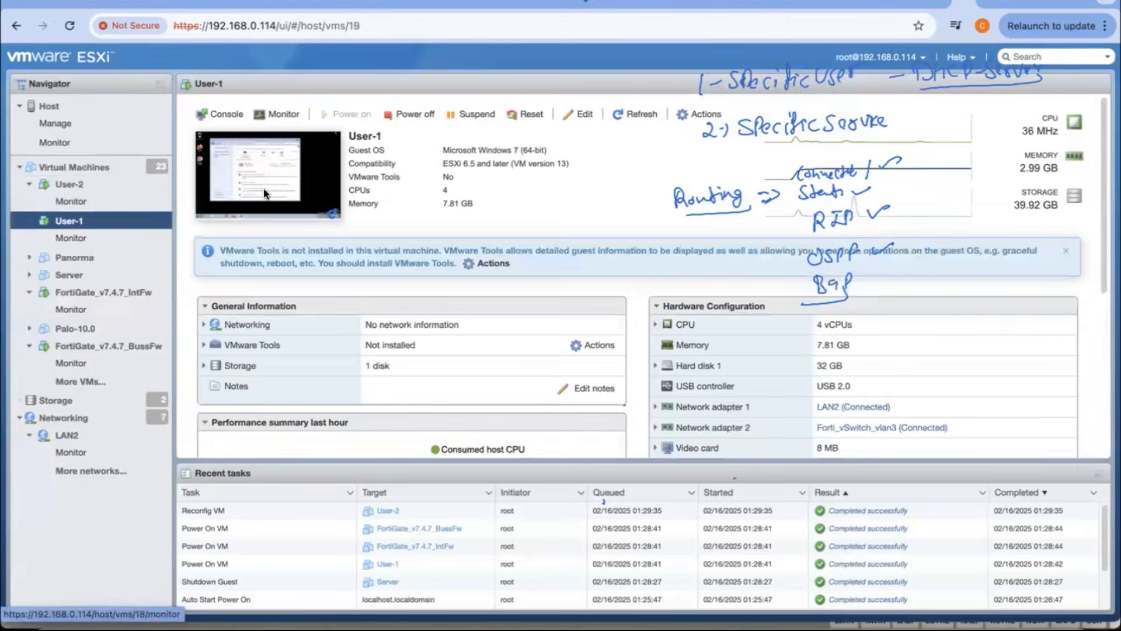
left_click(265, 194)
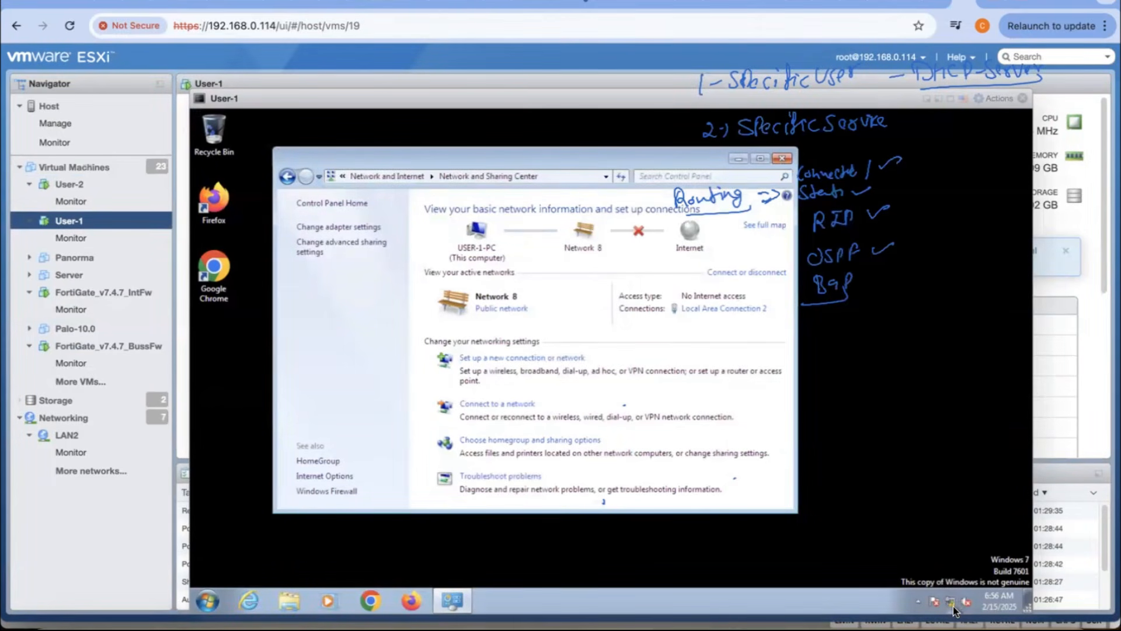
left_click(724, 309)
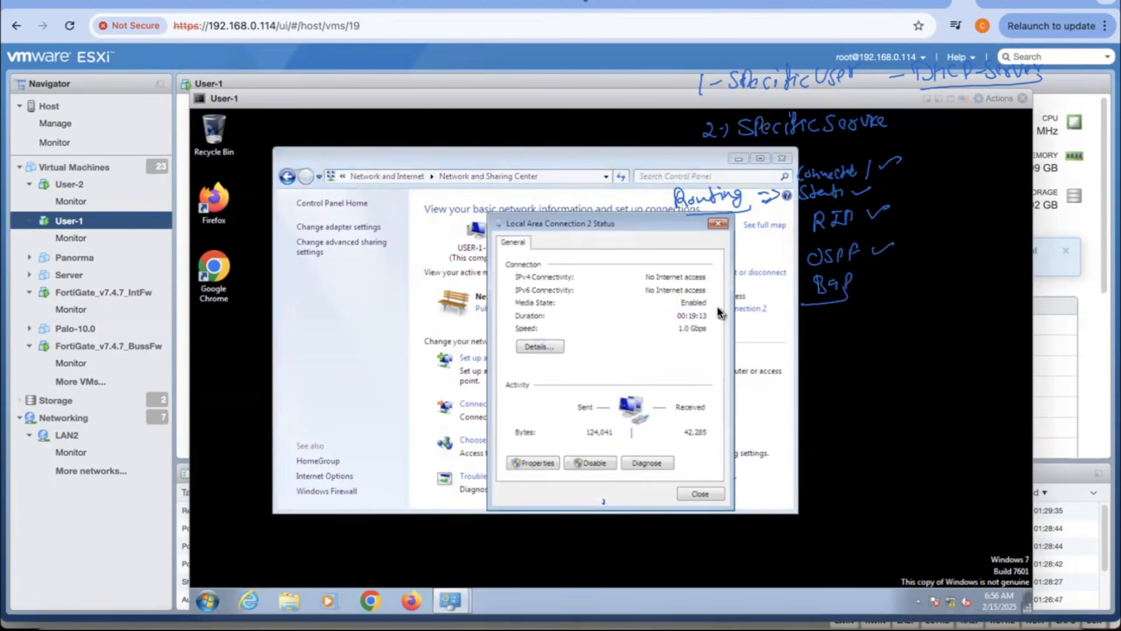
left_click(537, 347)
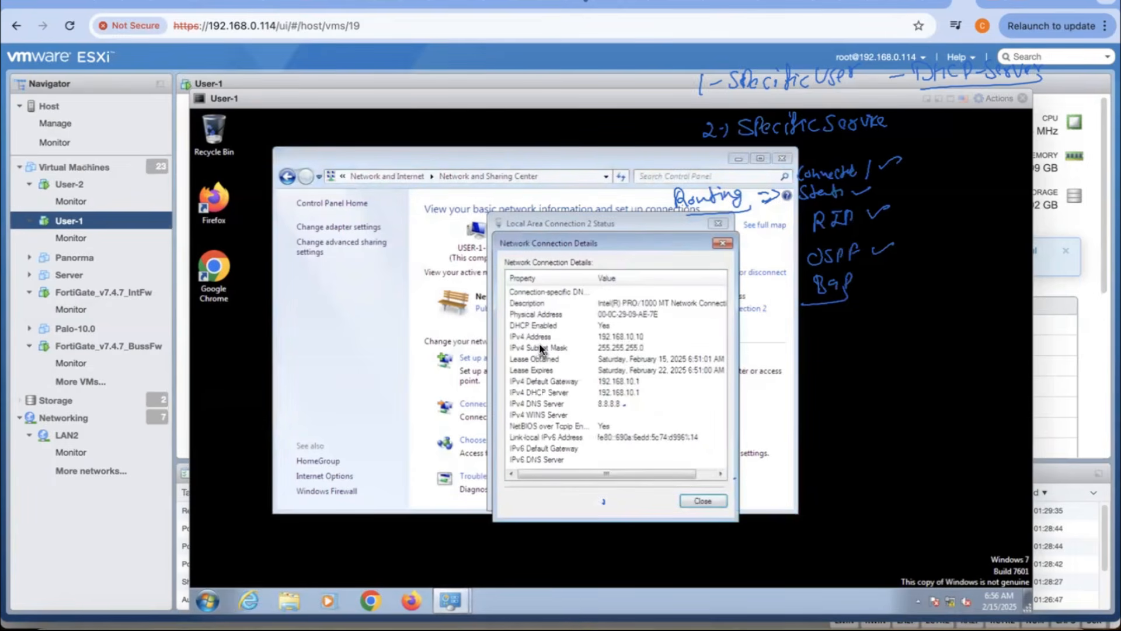
left_click(701, 503)
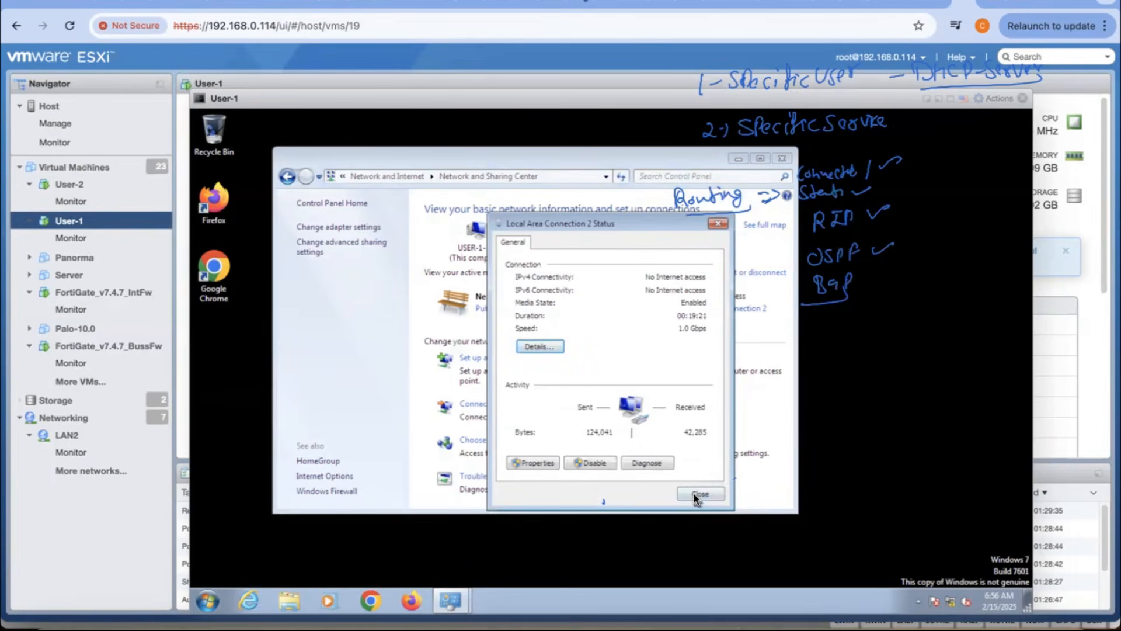
left_click(700, 493)
Step: Review the LAN packet capture on the business firewall and the filter options for a new Towards_Lan (port3) capture, without starting one
left_click(996, 9)
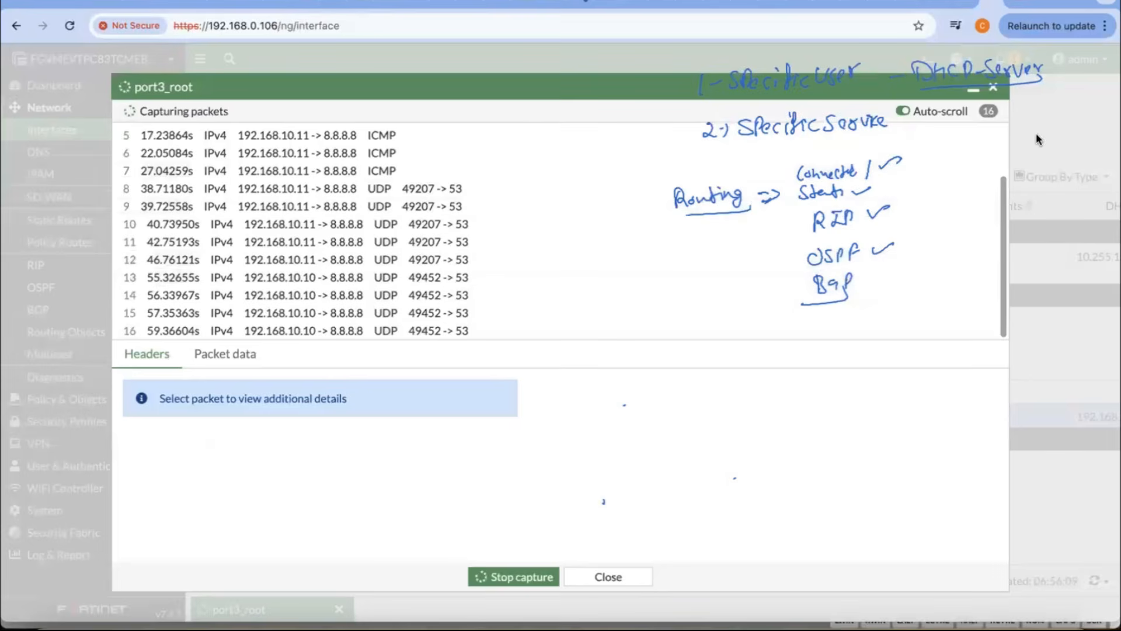
left_click(619, 576)
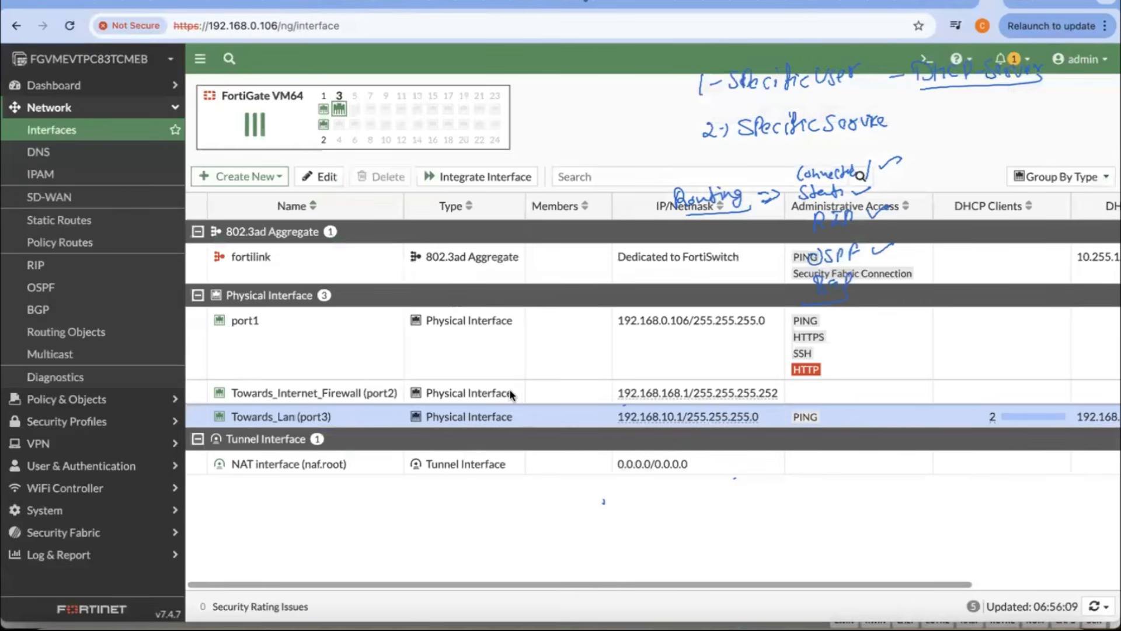
mouse_move(268, 416)
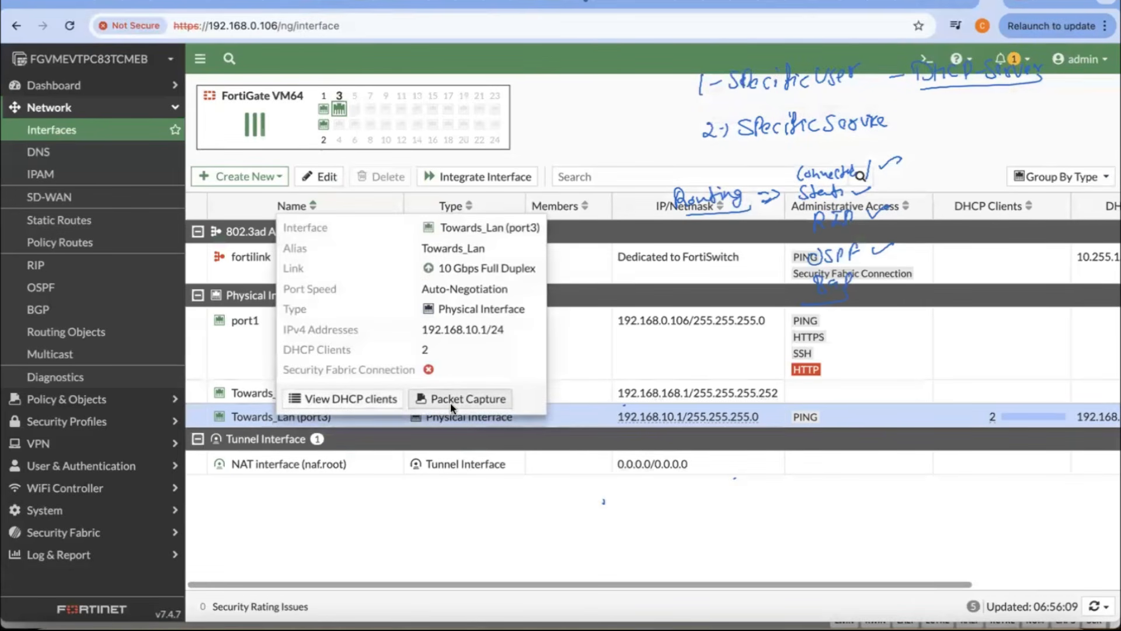
left_click(450, 399)
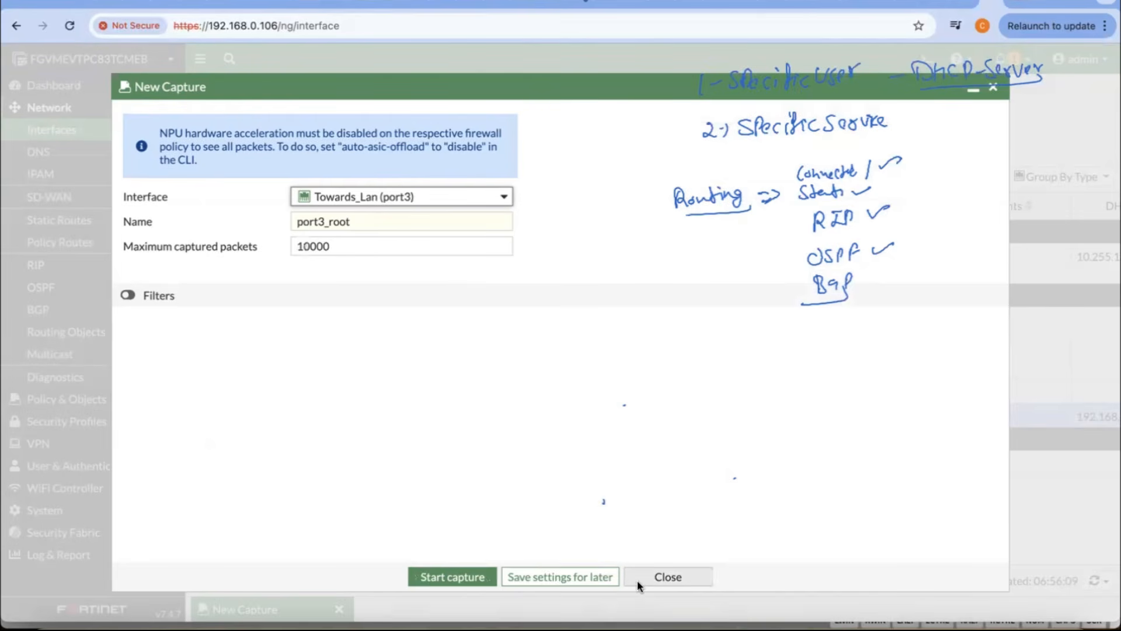
left_click(128, 295)
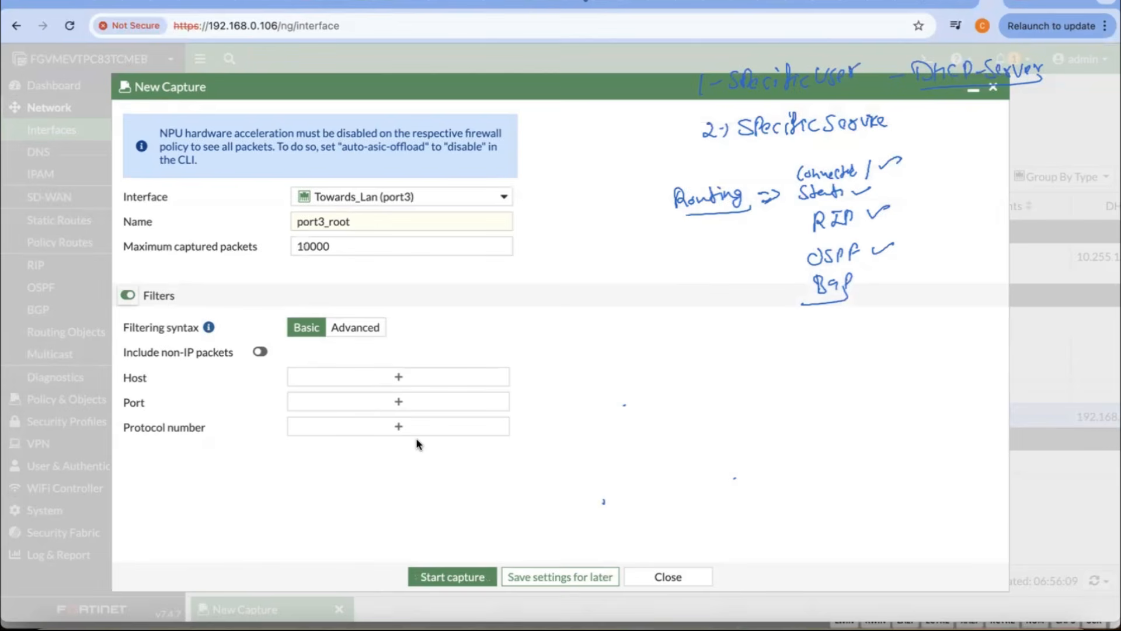
left_click(672, 576)
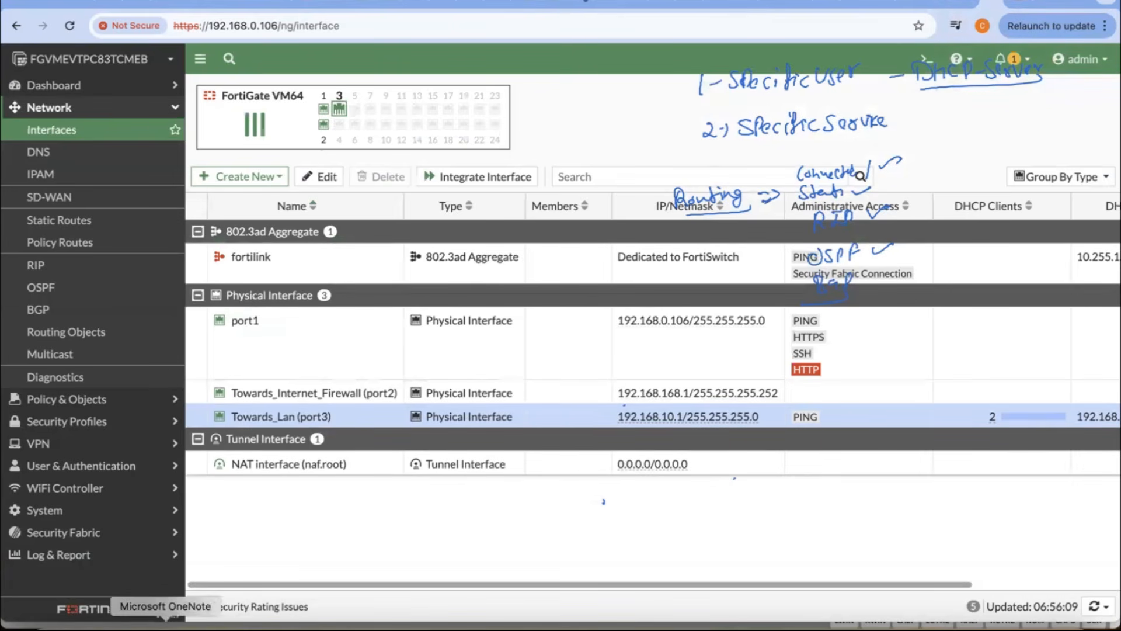
Step: Switch to OneNote and check the internet firewall's reverse route in the network diagram, and return to the browser
left_click(239, 624)
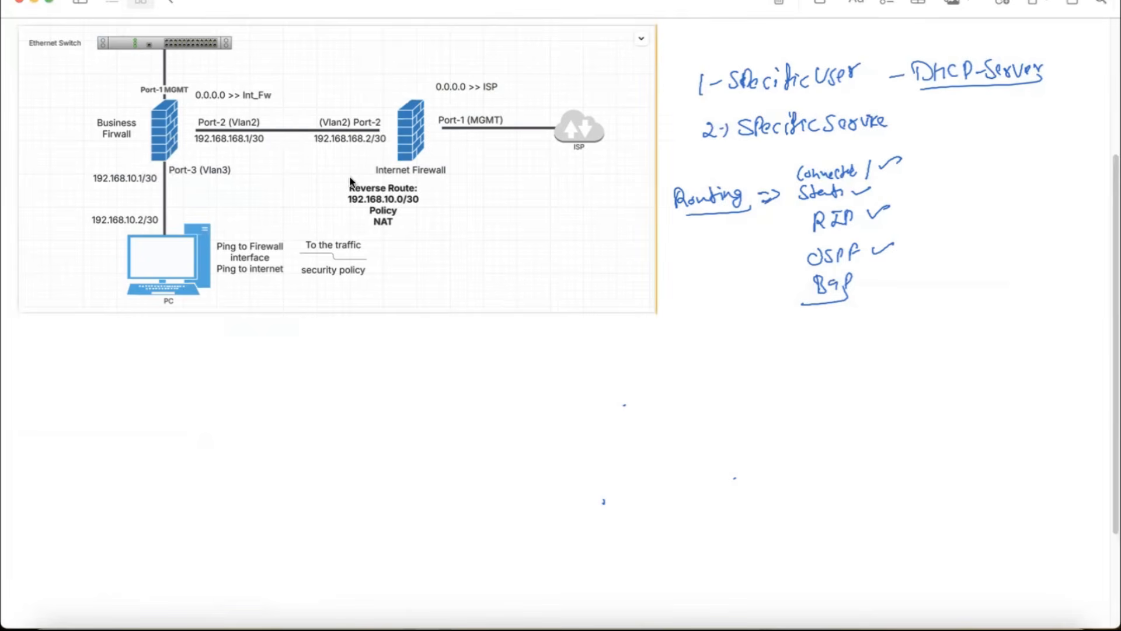
left_click(400, 206)
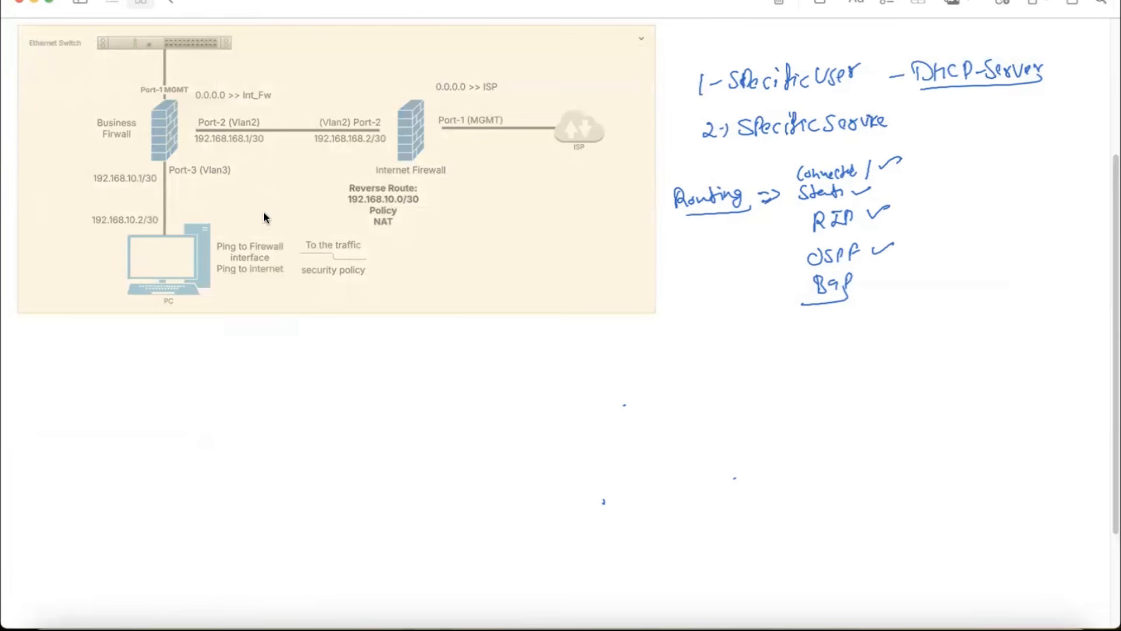
left_click(386, 384)
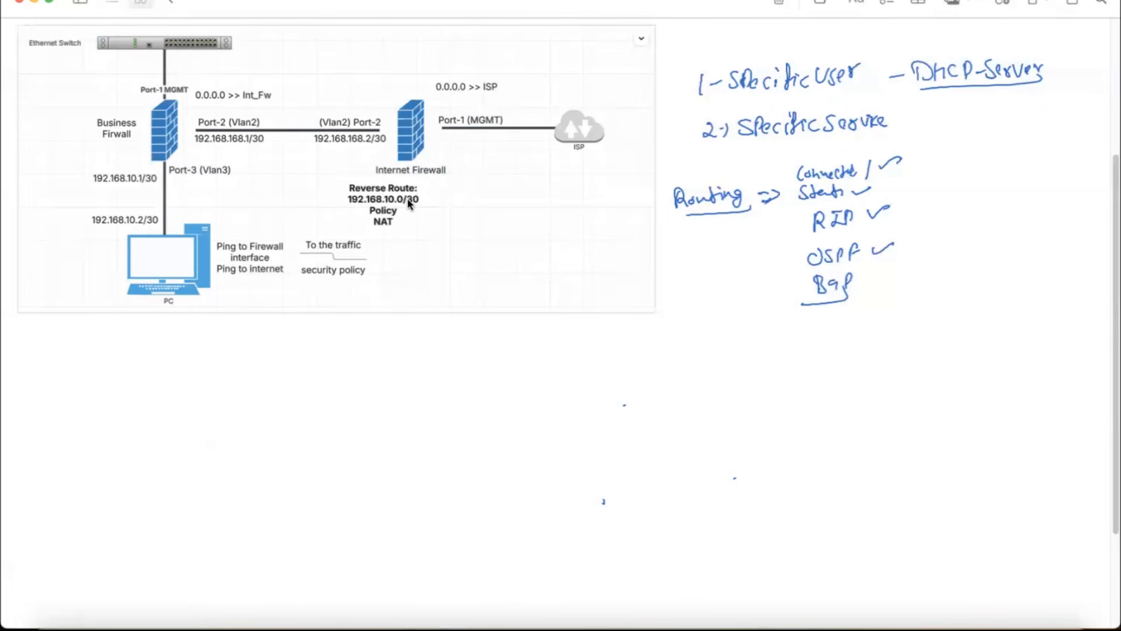
key("super+Tab")
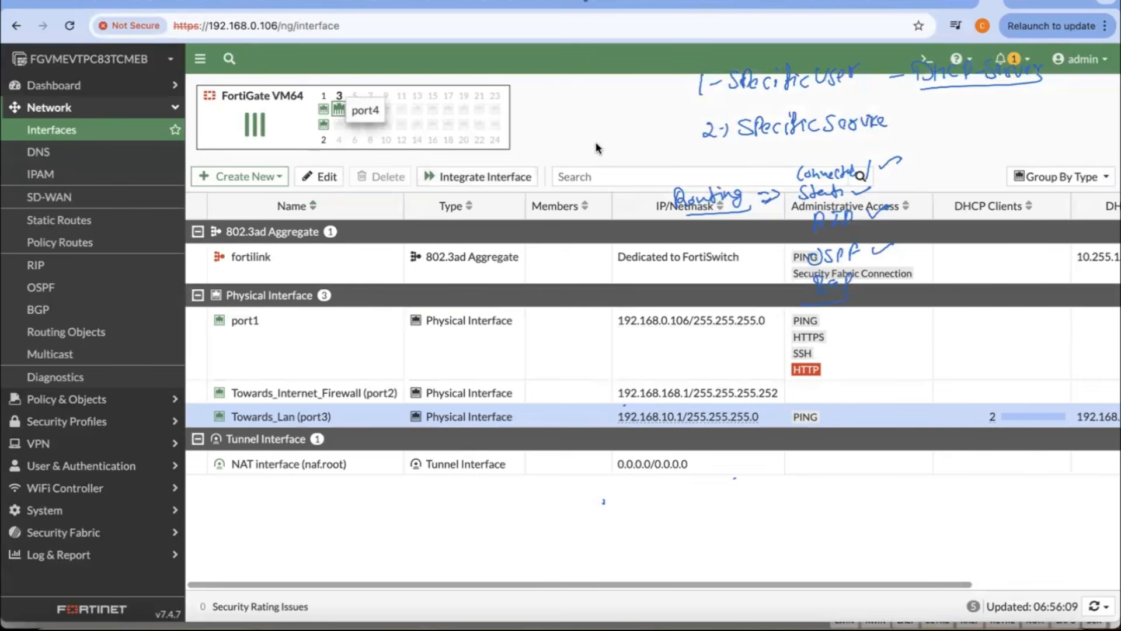
Step: On the internet firewall, set the destination of the static route through Towards_Business_Firewall (port2) to 192.168.10.0/255.255.255.0
left_click(1012, 6)
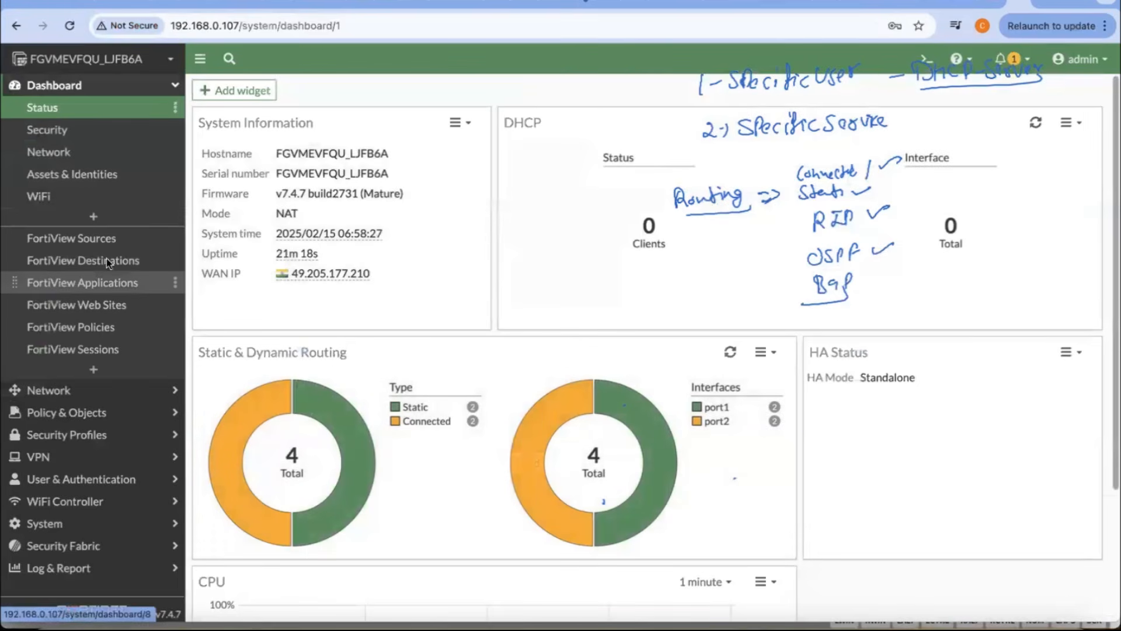
left_click(48, 390)
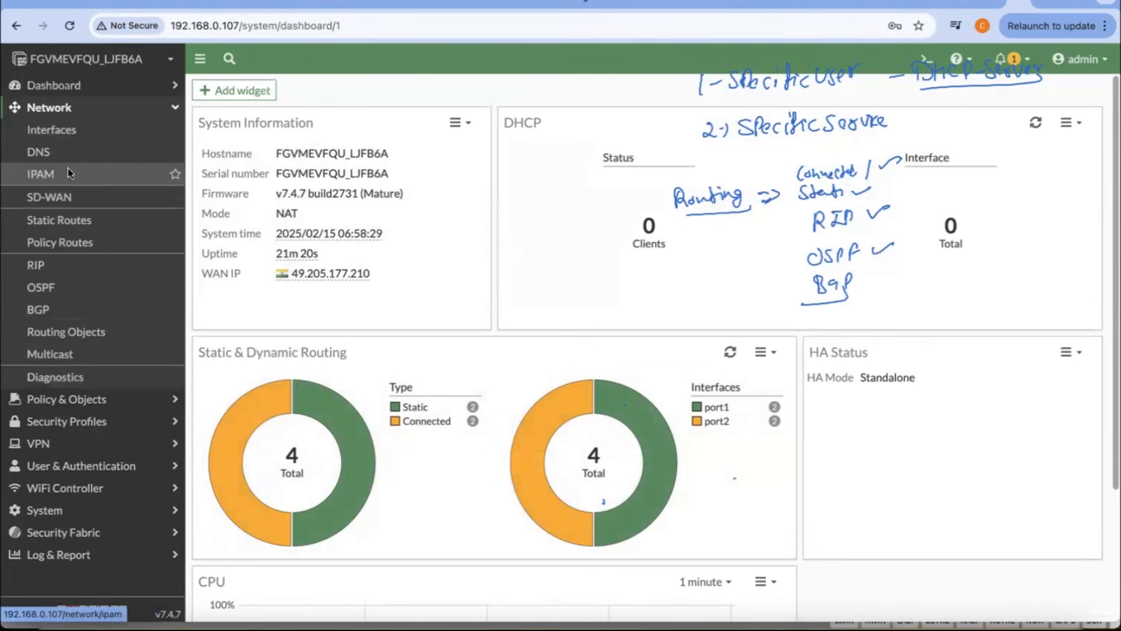
left_click(61, 220)
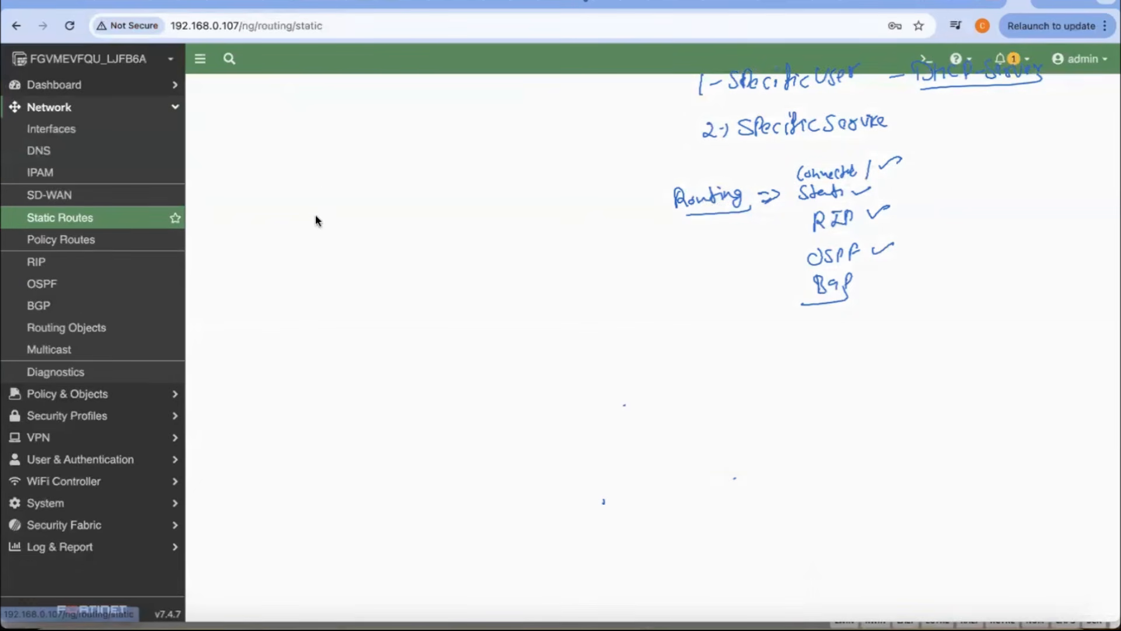
left_click(314, 148)
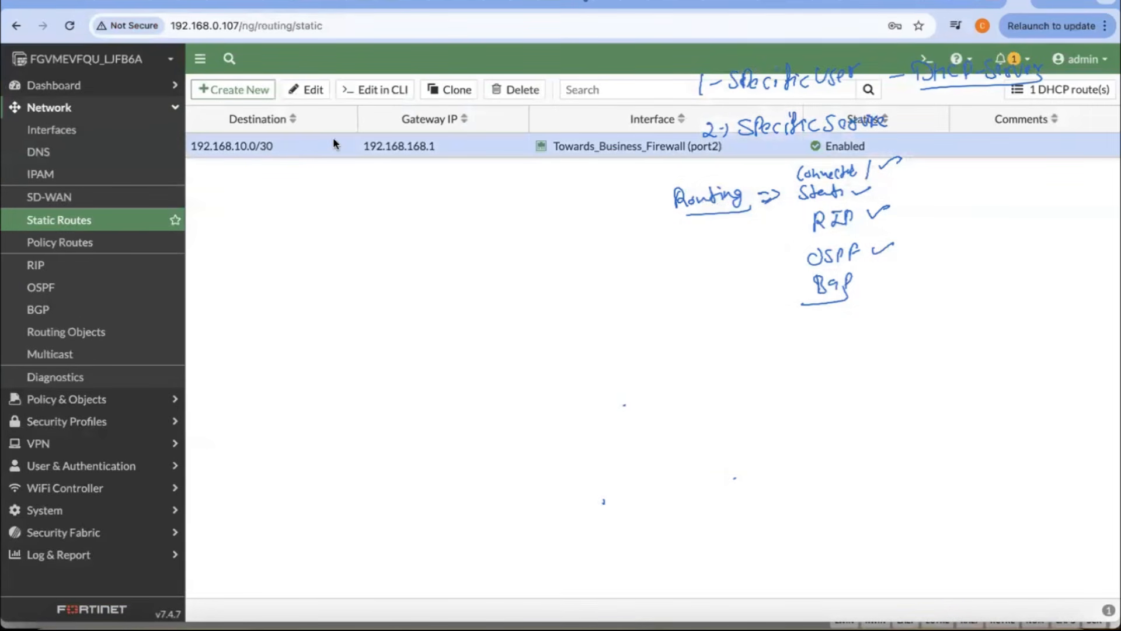
double_click(305, 142)
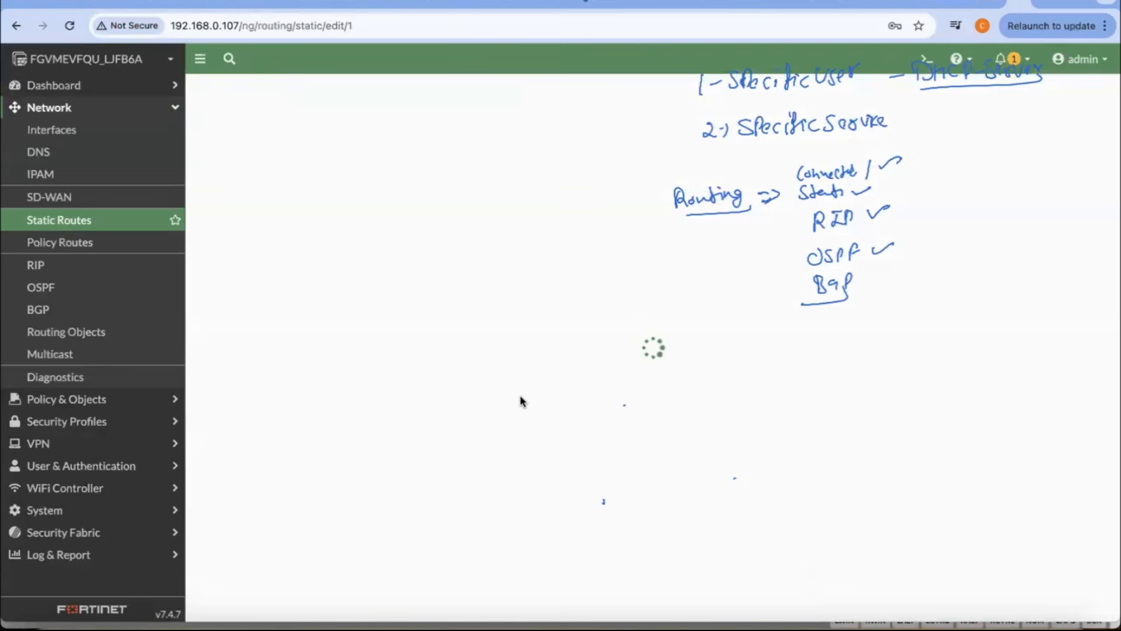
mouse_move(490, 197)
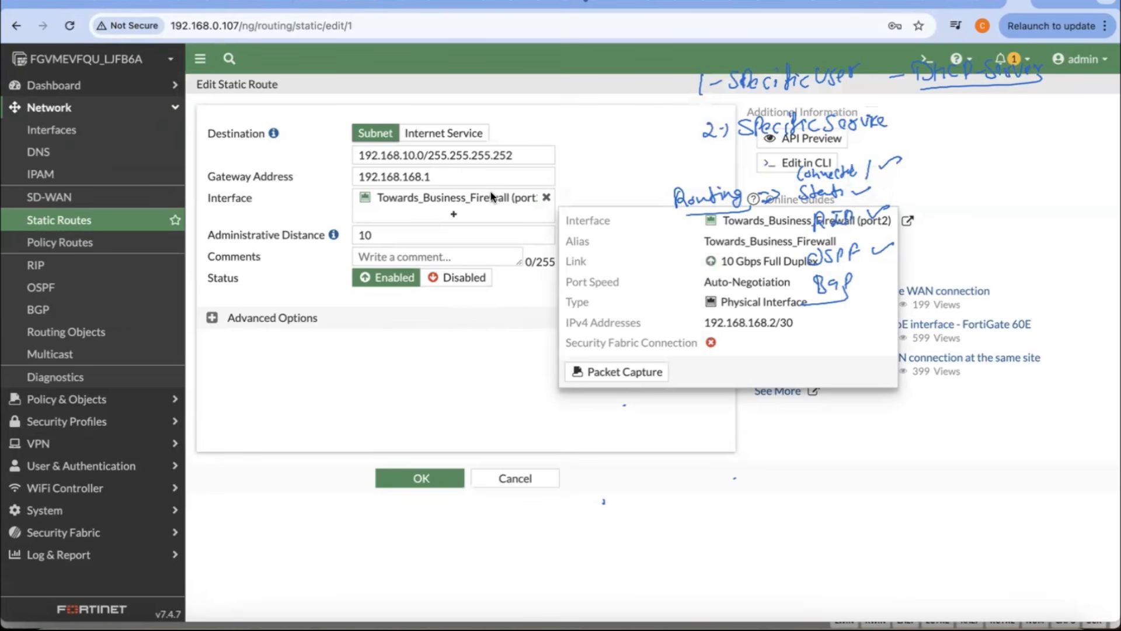
left_click(521, 159)
key("BackSpace")
key("BackSpace")
key("BackSpace")
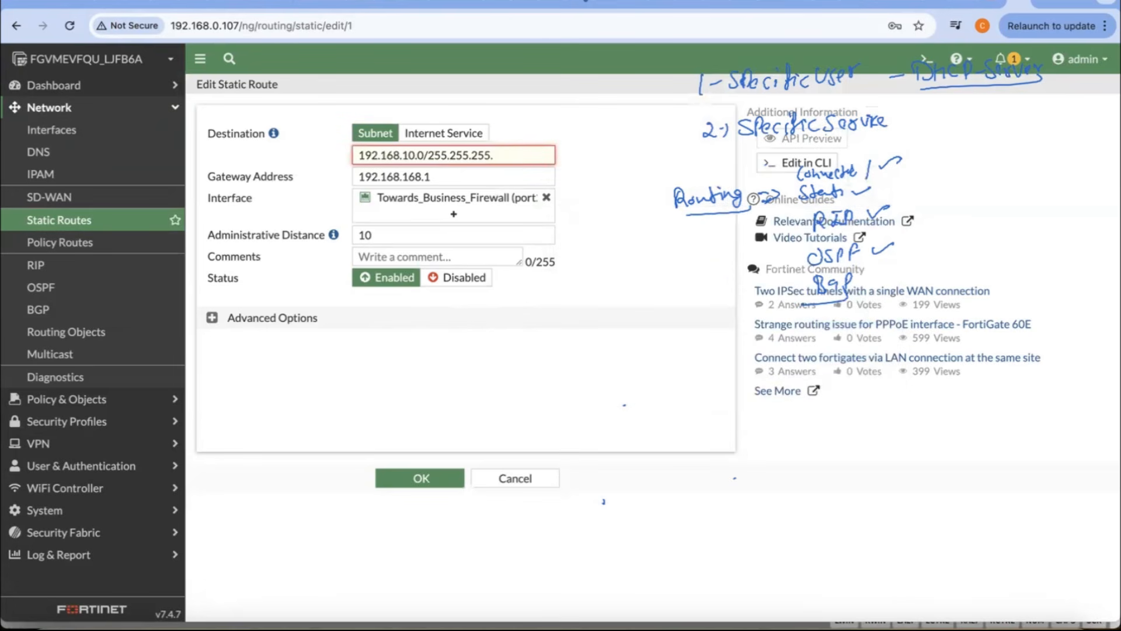
type("0")
left_click(418, 478)
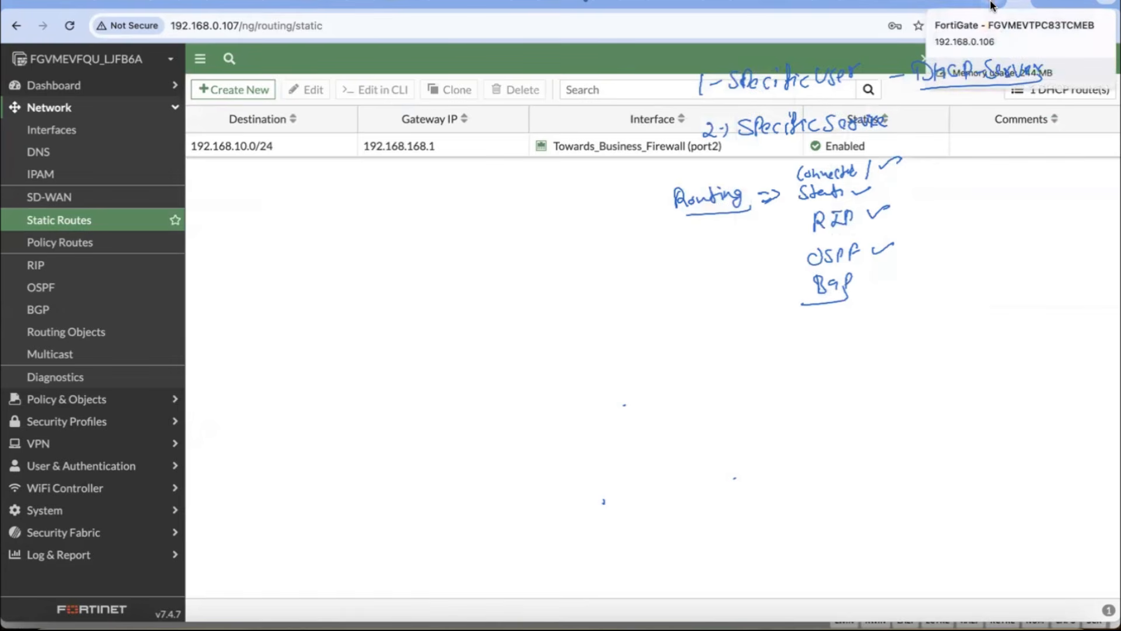
Step: Return to the User-1 console in ESXi and close the Network and Sharing Center
left_click(1000, 5)
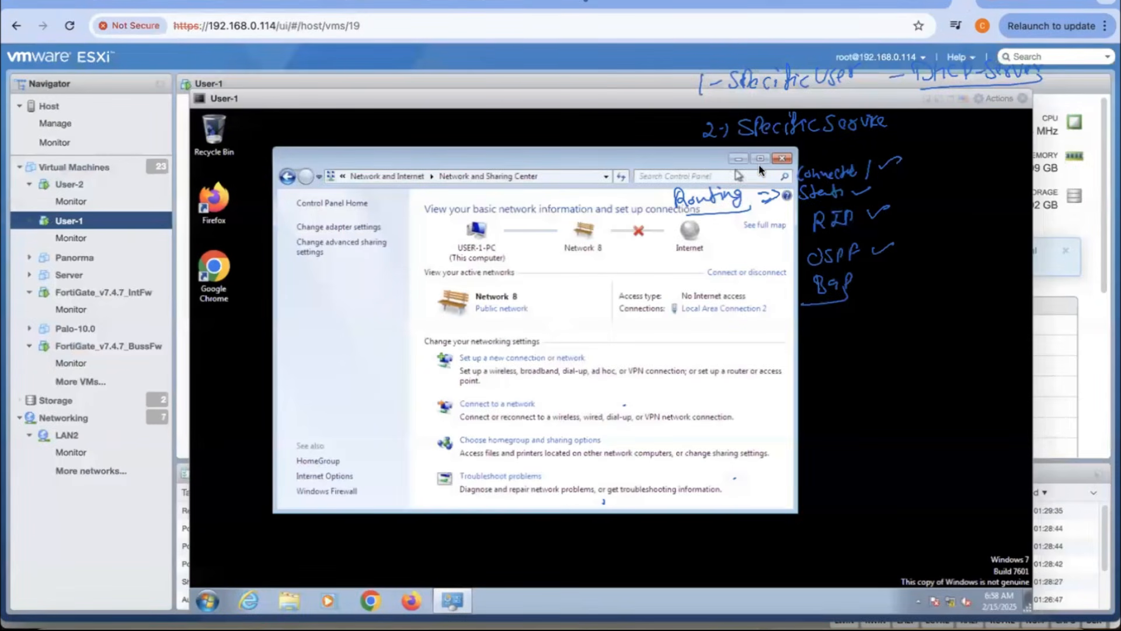
left_click(783, 159)
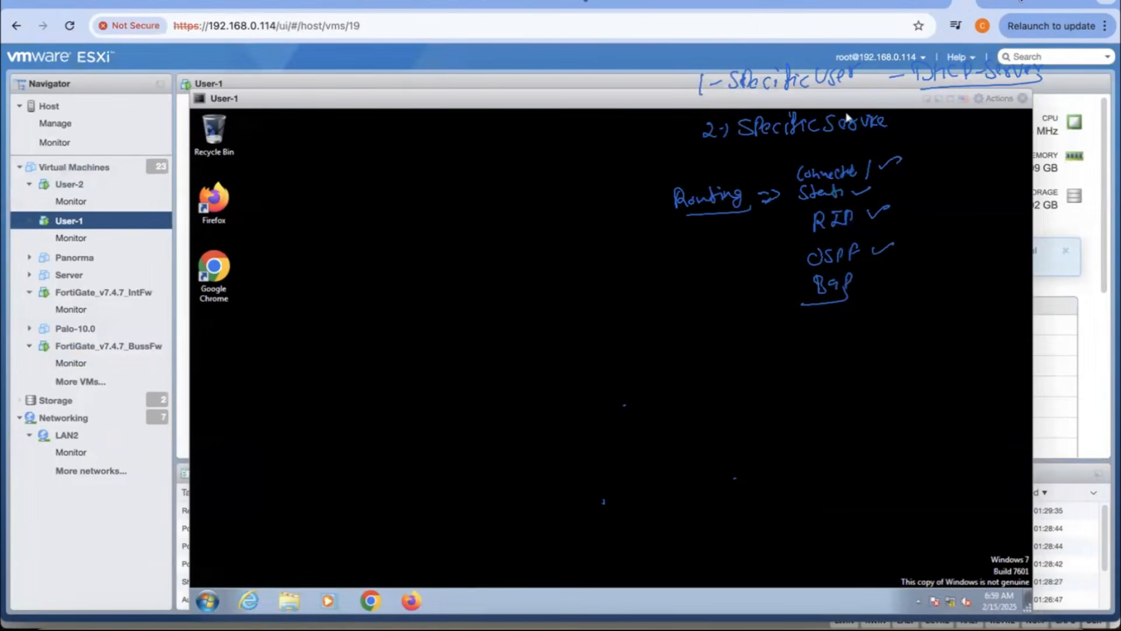
Step: Compare the internet firewall's static route list with the reverse route, policy and NAT notes in the OneNote diagram
left_click(1015, 2)
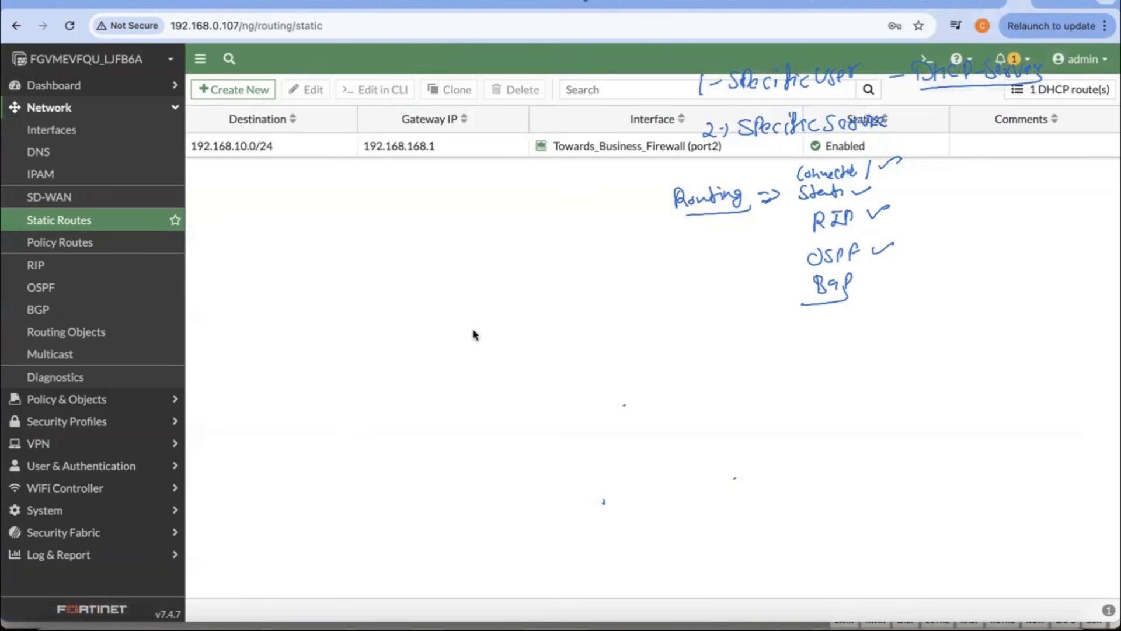
left_click(219, 606)
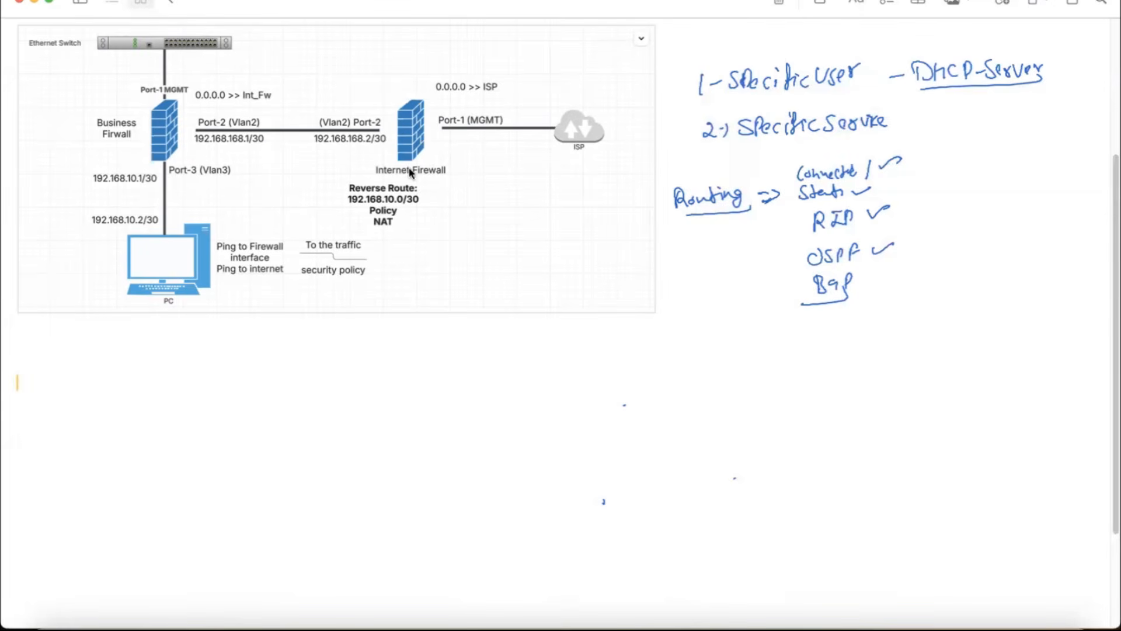
left_click(397, 202)
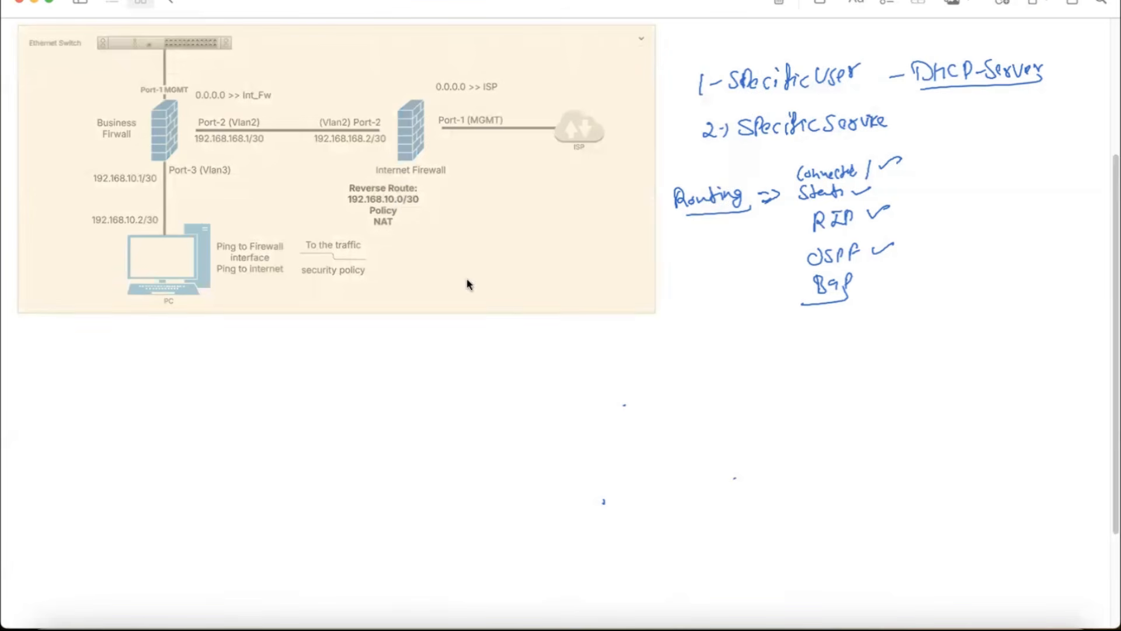
left_click(509, 346)
key("super+Tab")
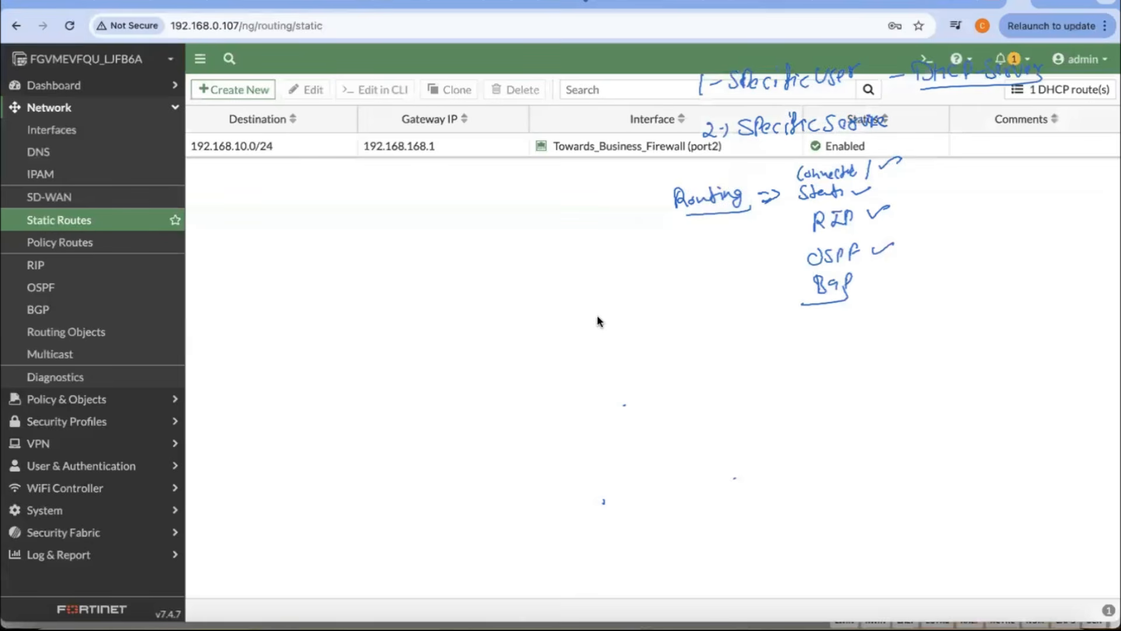
Step: Switch to the User-1 console in ESXi and ping 8.8.8.8 from a command prompt
left_click(969, 7)
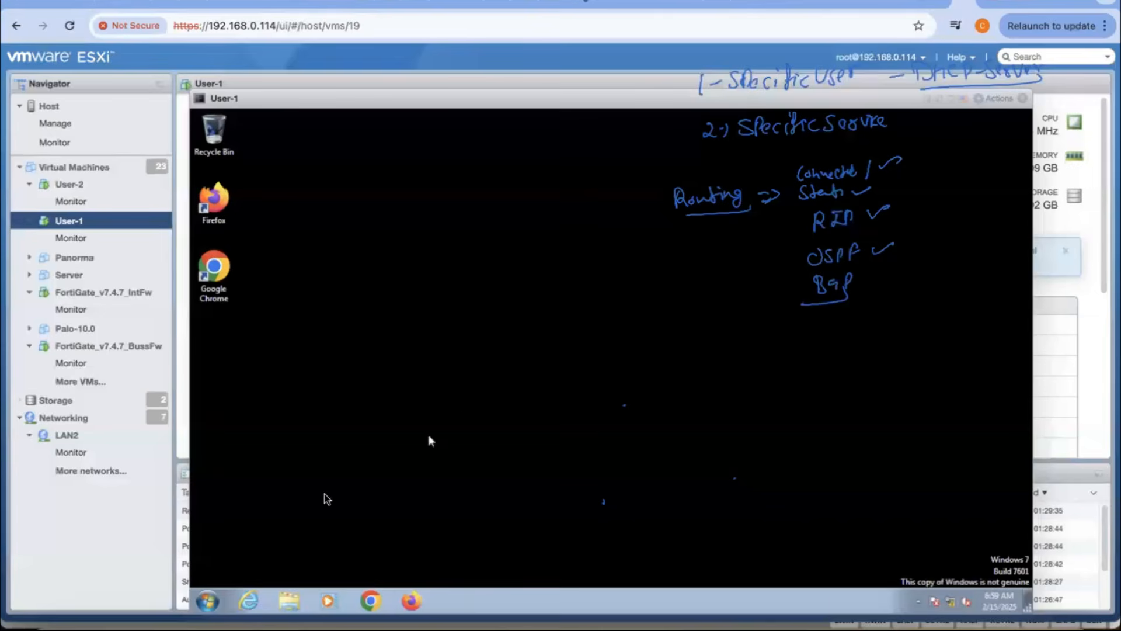
left_click(212, 598)
type("cmd")
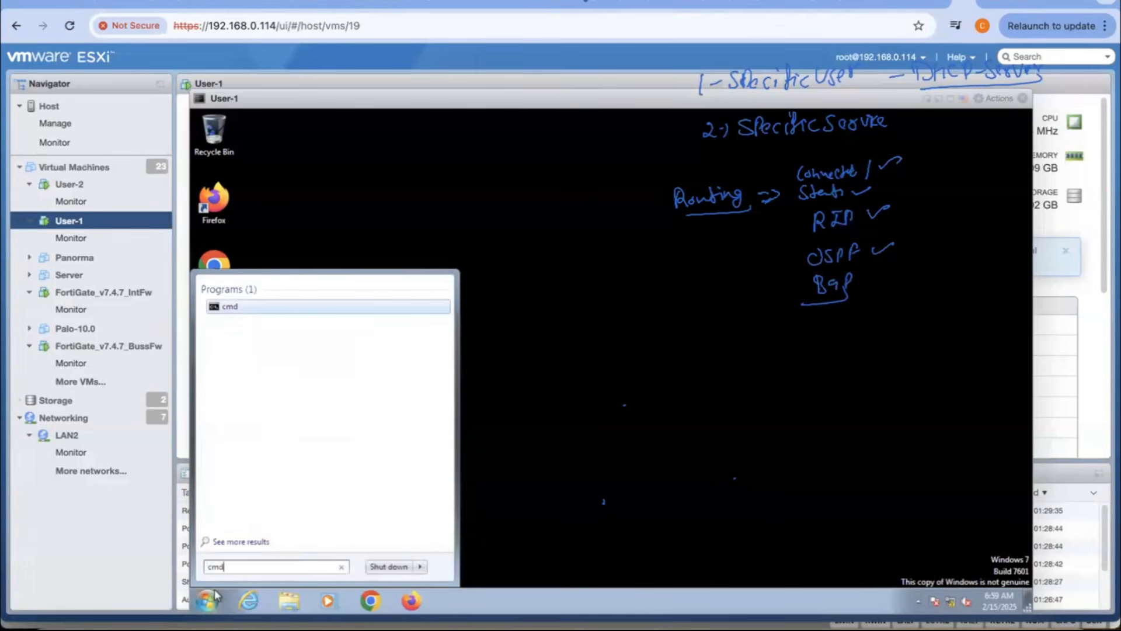
key("Return")
type("ping 8.8.8.8")
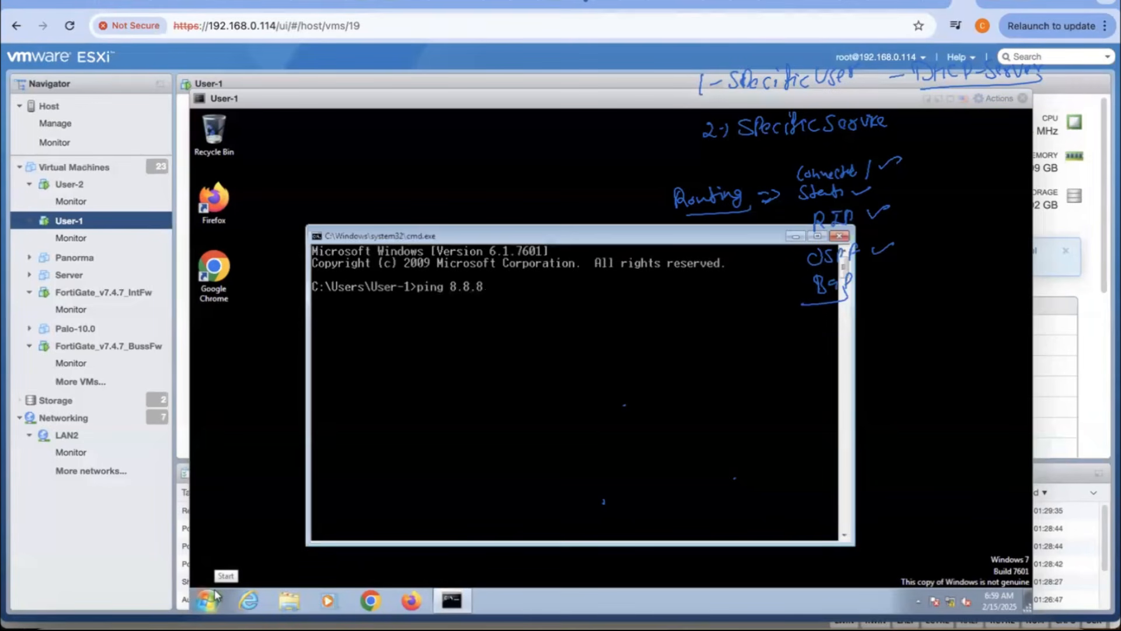
key("Return")
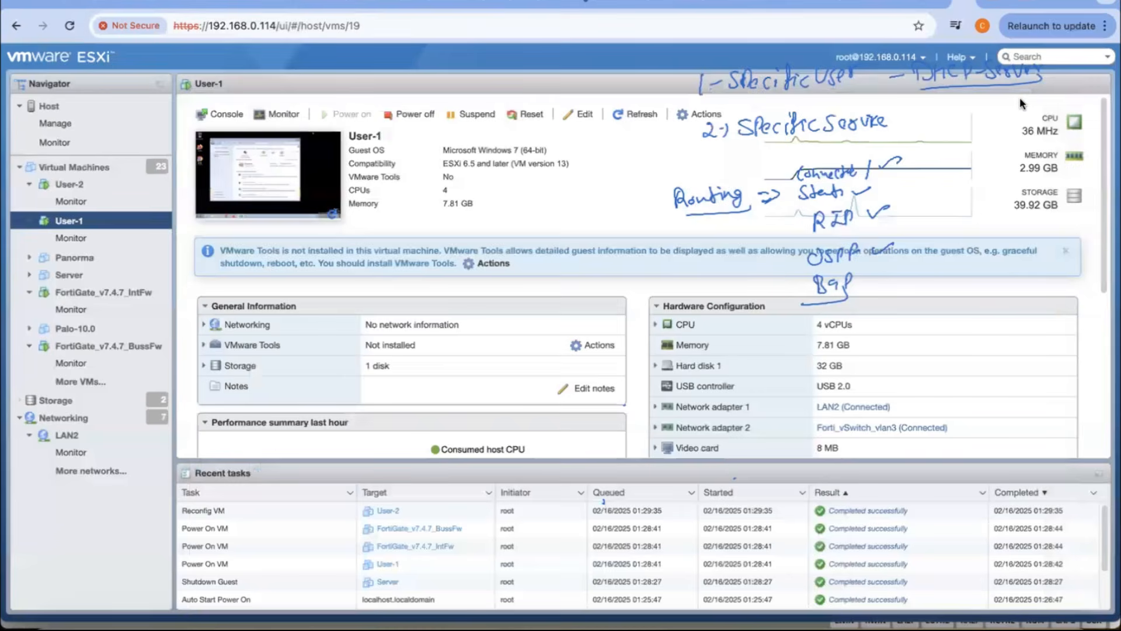
Step: Close and reopen the User-1 console, then shrink its window and move it aside to make room for a second console
left_click(1023, 98)
double_click(78, 222)
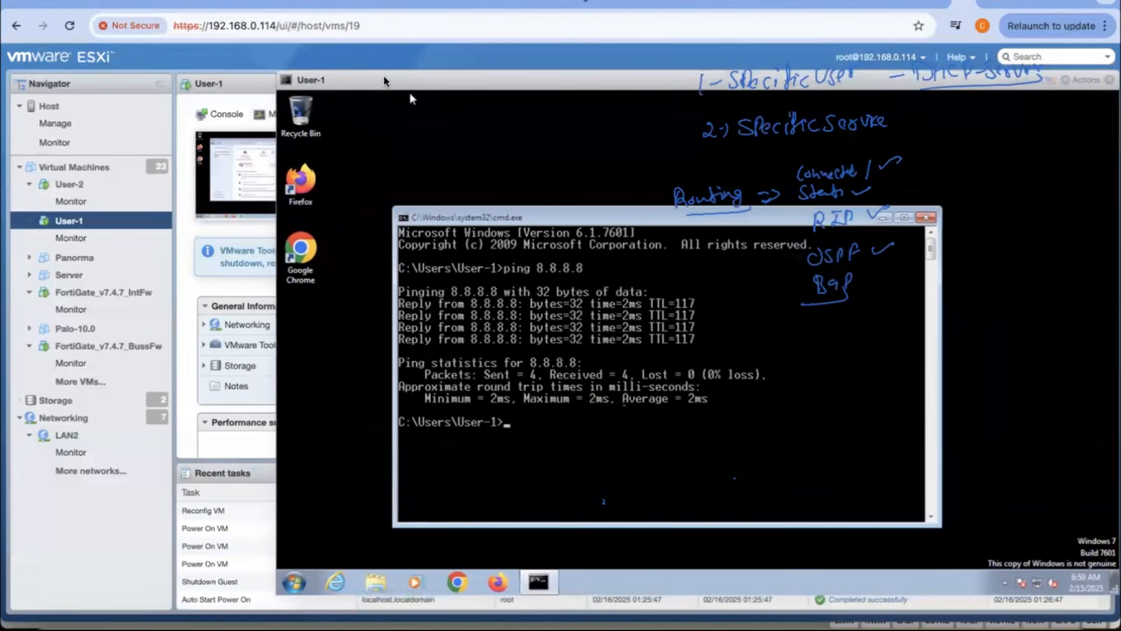
left_click_drag(271, 76, 219, 41)
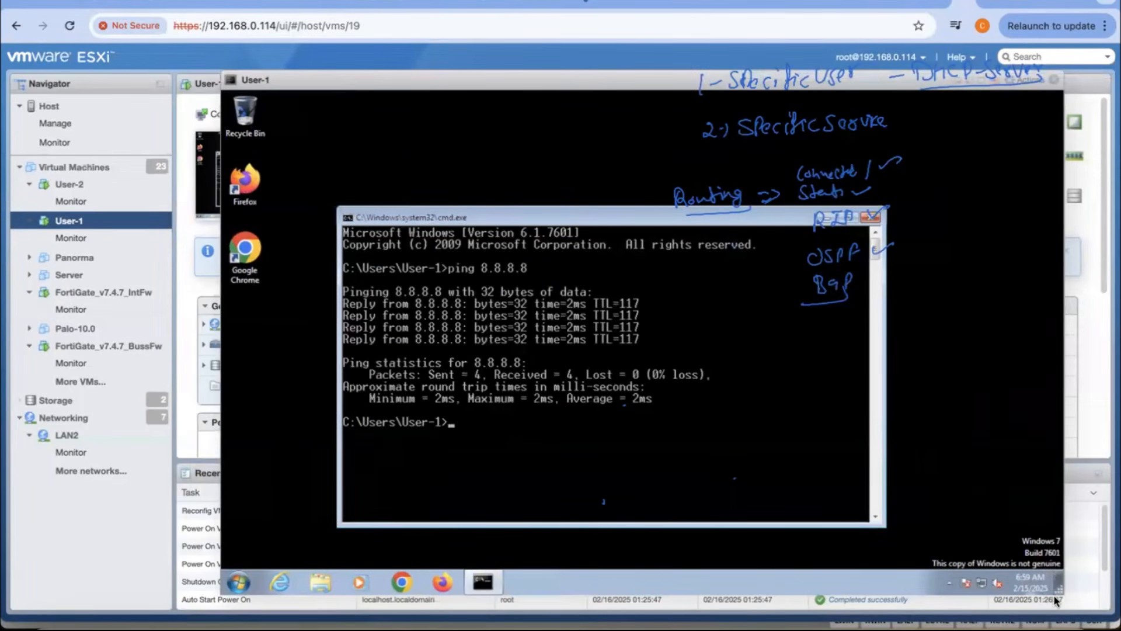
left_click_drag(1058, 594, 846, 471)
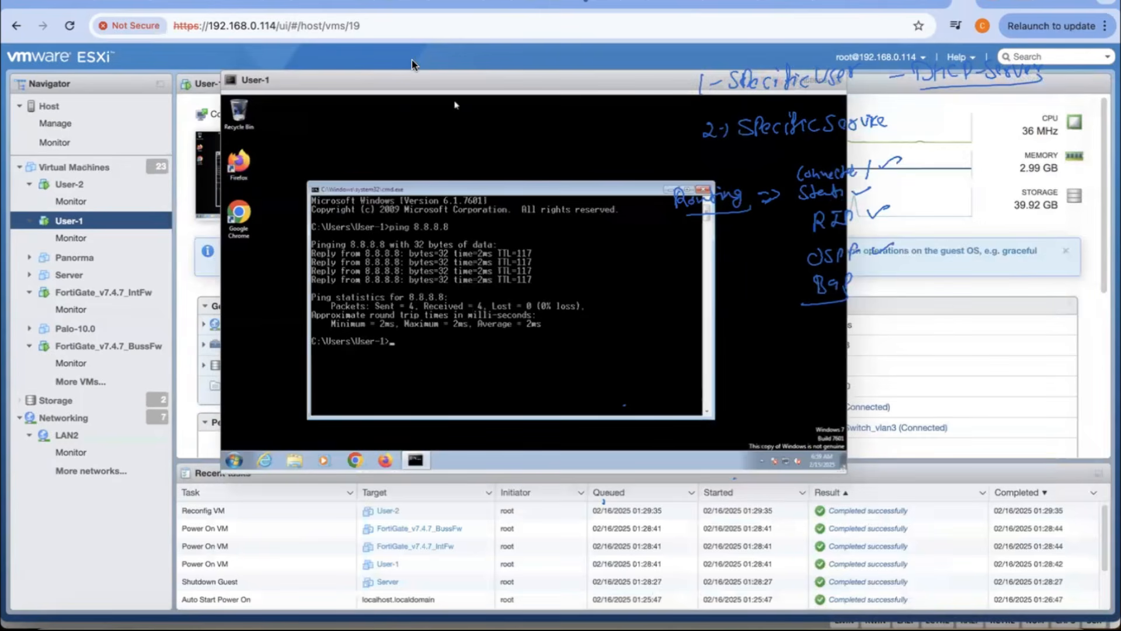
left_click_drag(376, 81, 638, 83)
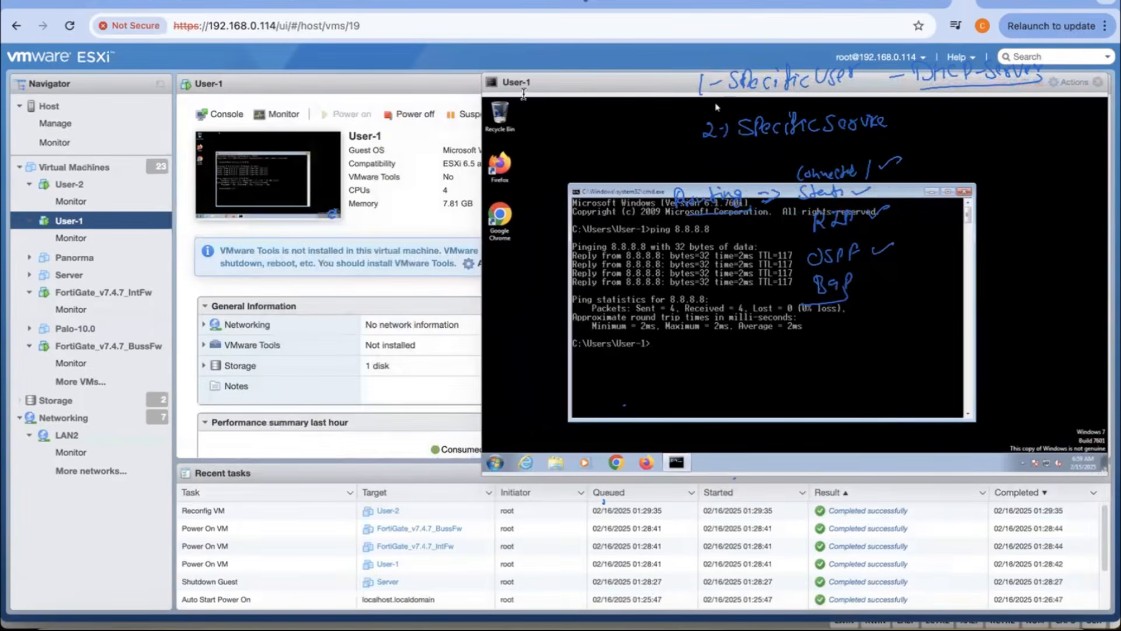
Step: Open the User-2 console and resize it to fit beside the User-1 console
left_click(69, 184)
left_click(245, 176)
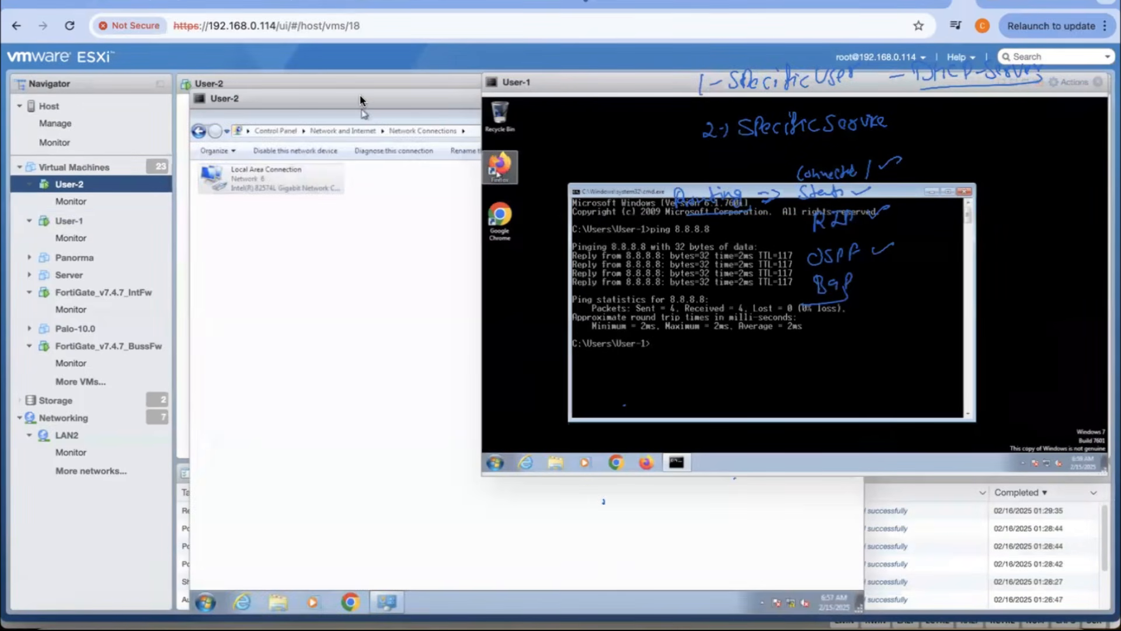
left_click_drag(361, 95, 182, 65)
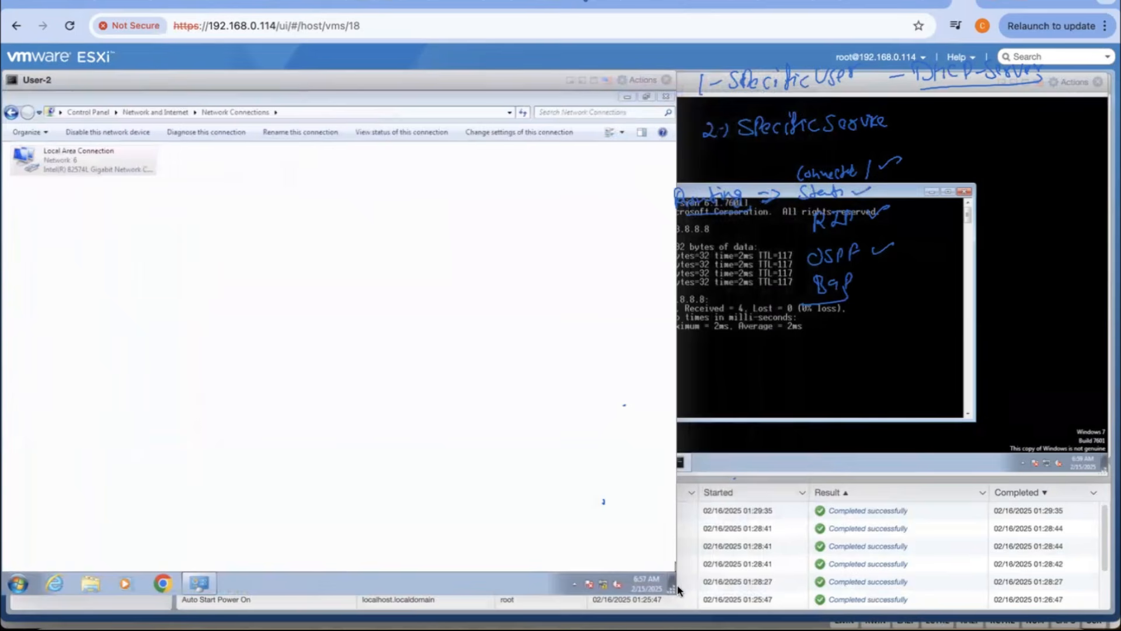
left_click_drag(610, 536, 527, 455)
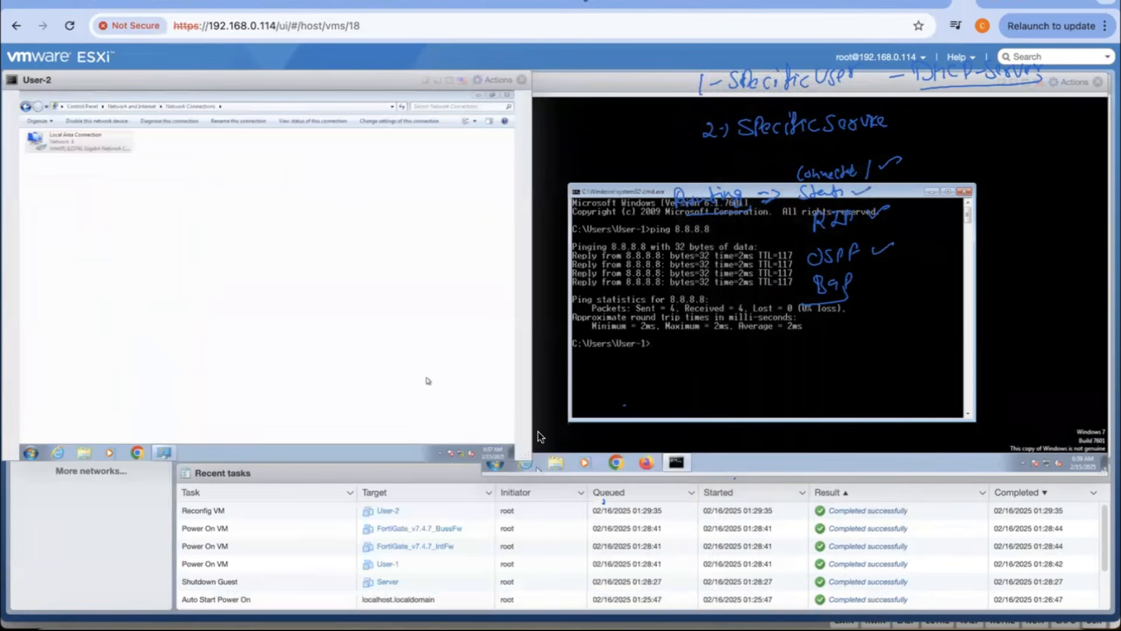
Step: Ping 8.8.8.8 from a command prompt on User-2 and stop the ping before it completes
left_click(35, 455)
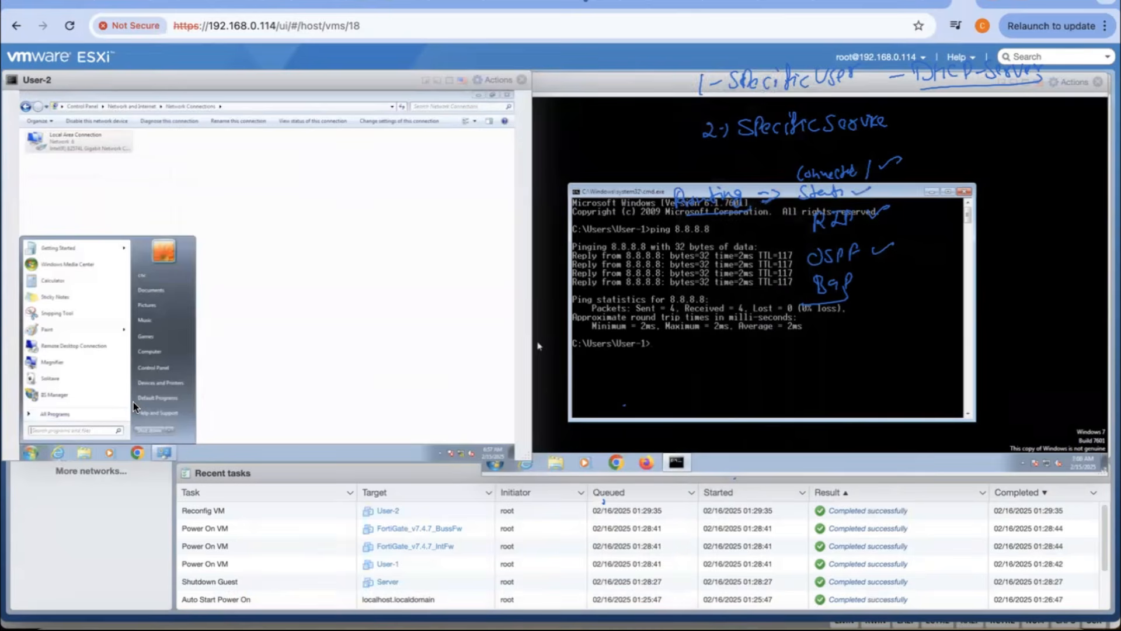
type("cmd")
key("Return")
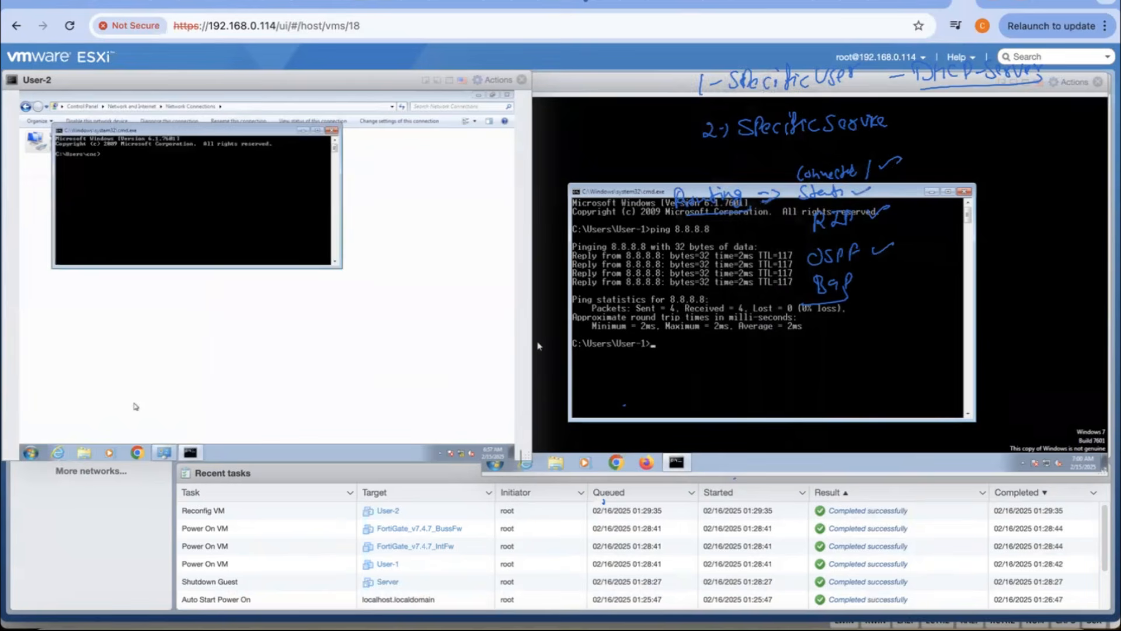
type("ping 8.8.8.8")
key("Return")
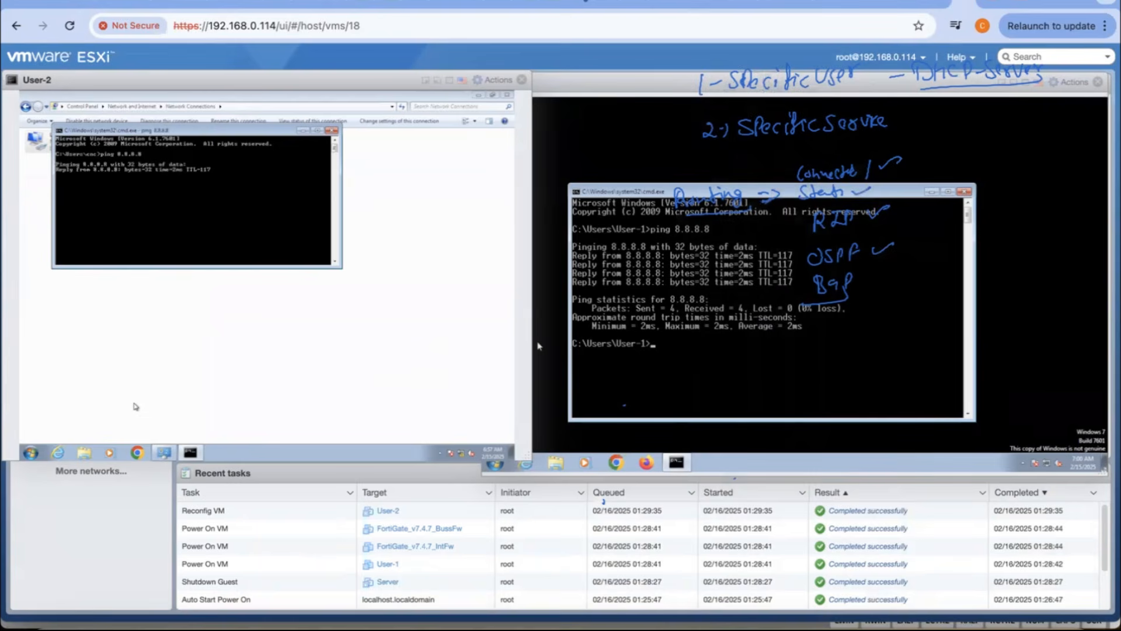
key("ctrl+c")
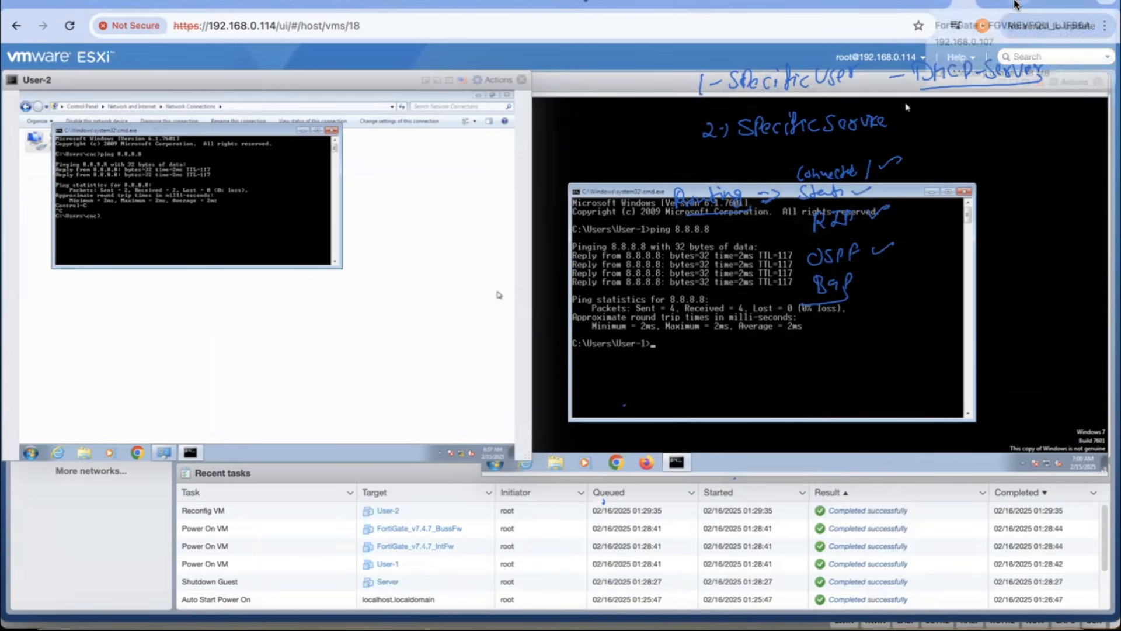
Step: Check the internet firewall's static routes, then switch to the business firewall and show its policy and object categories
left_click(1014, 4)
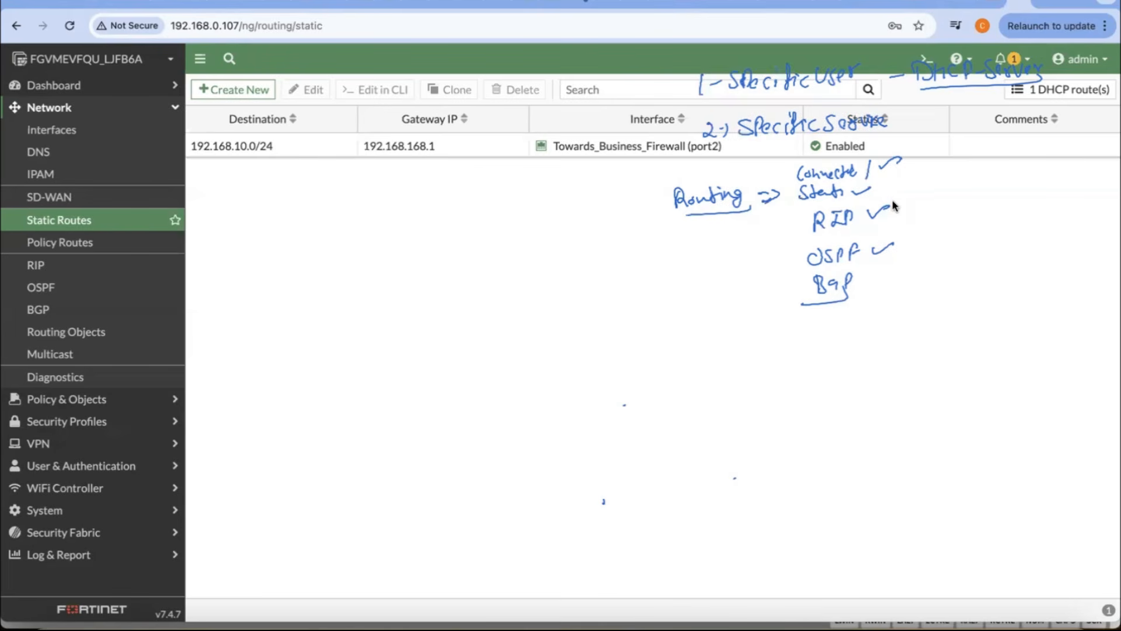
left_click(991, 6)
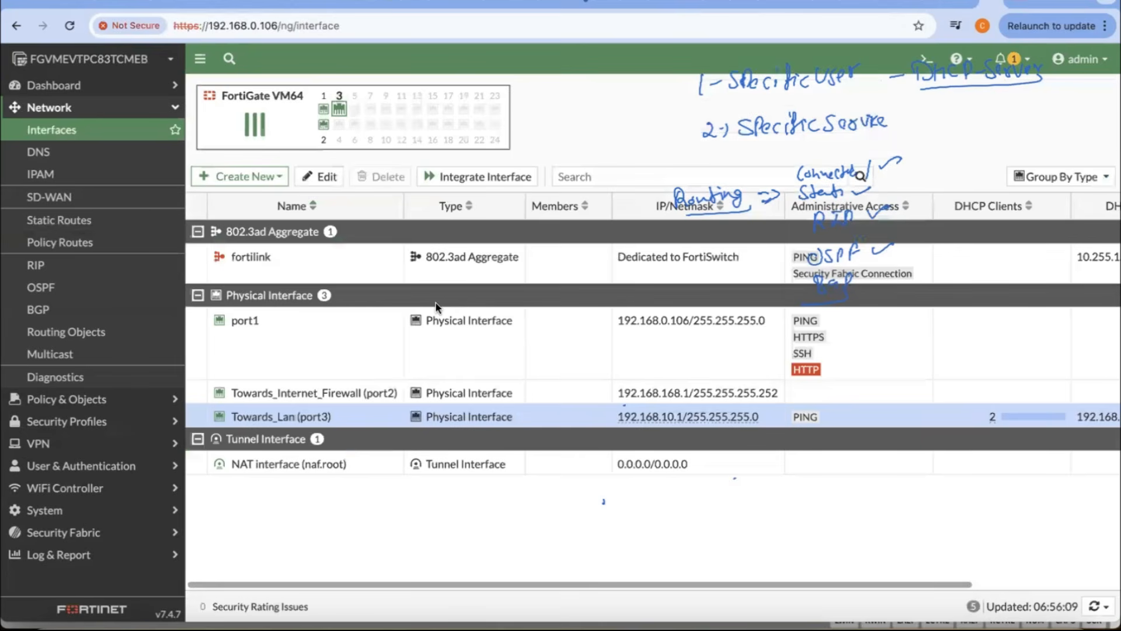
left_click(87, 399)
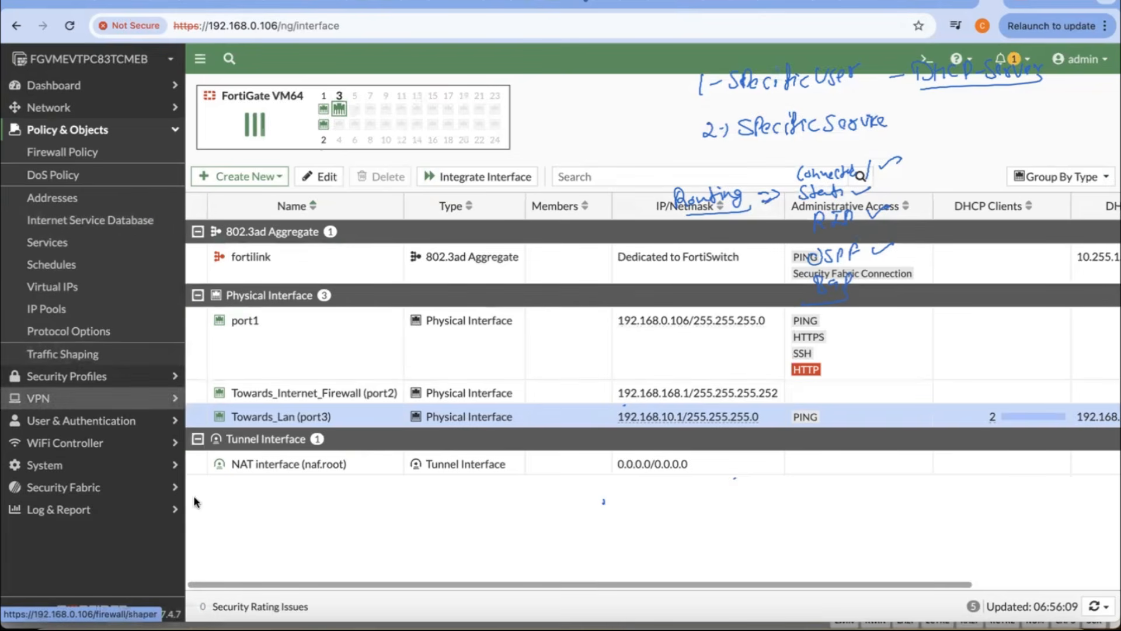
Step: Switch to OneNote and examine the business and internet firewall links in the network diagram
left_click(240, 620)
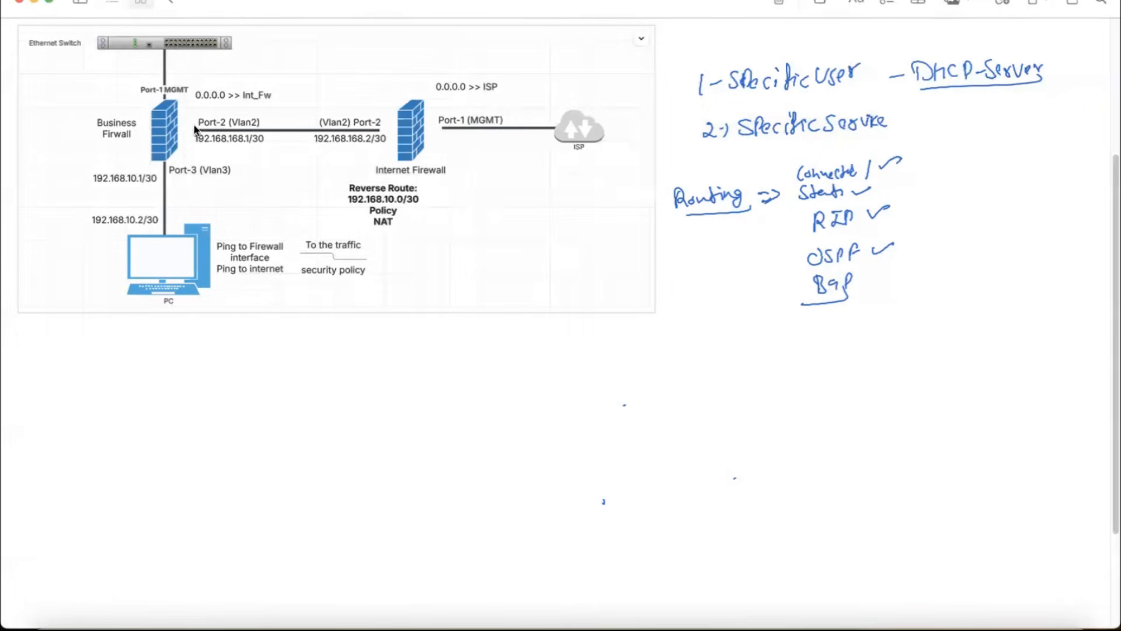
double_click(213, 93)
left_click(382, 342)
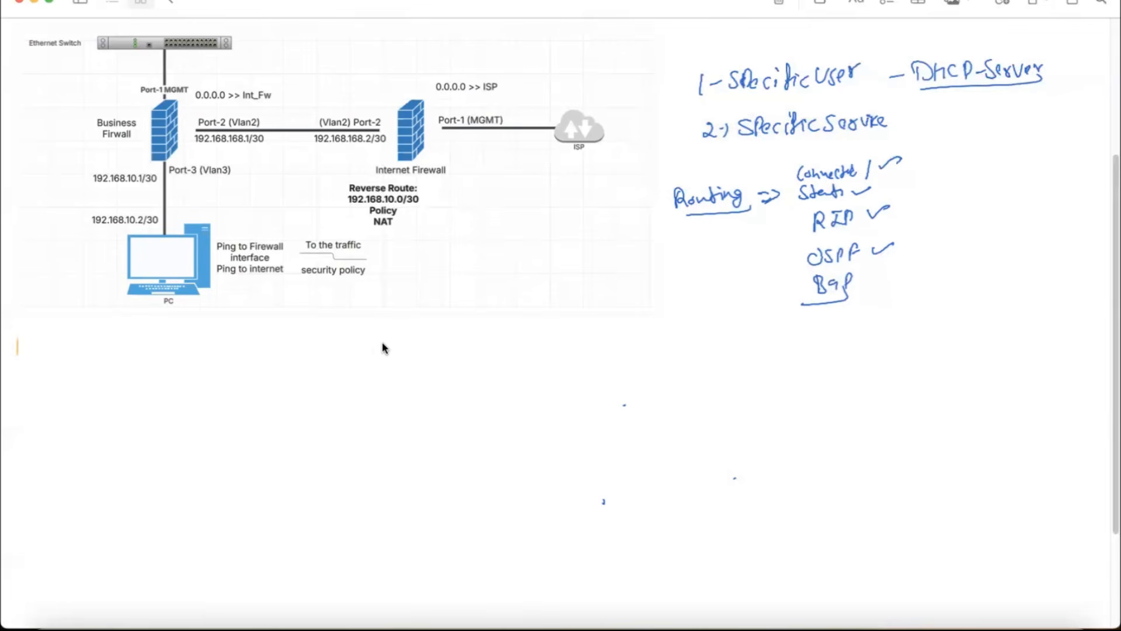